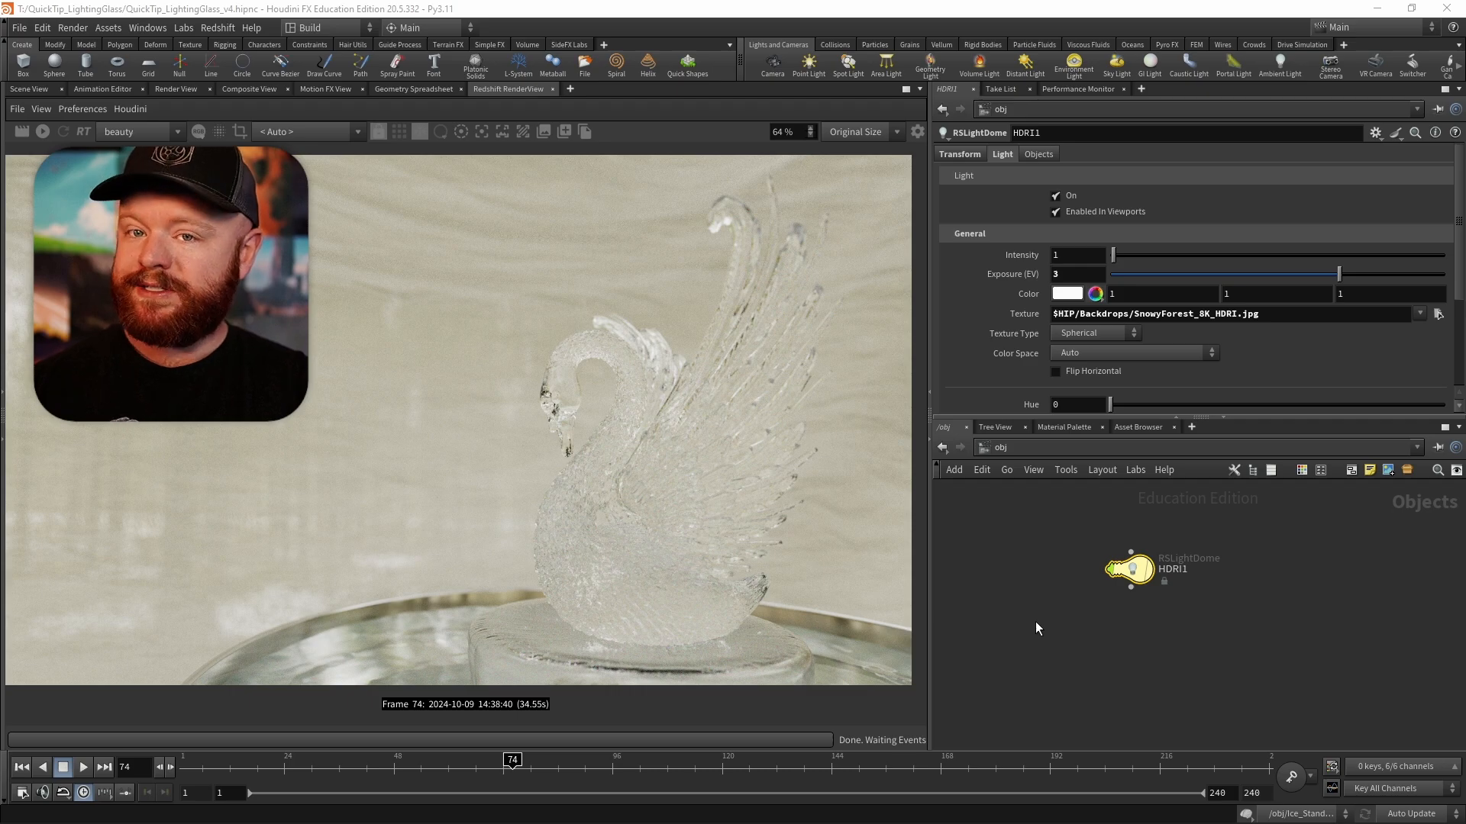
- Capture a screen snip of the swan render, mark the area inside the neck in red and add a red legend reading "= behind obj"
key(super+shift+s)
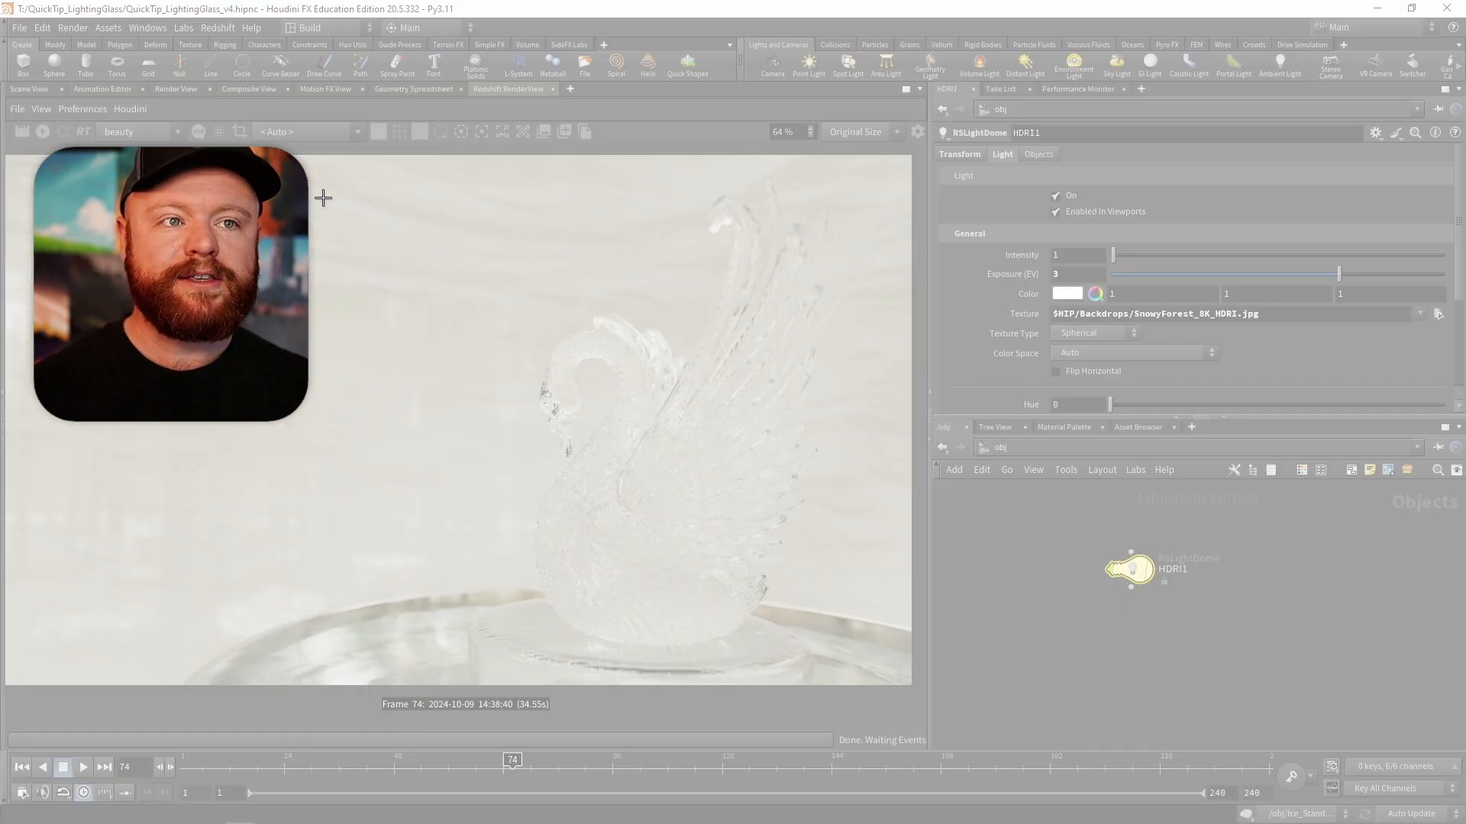
drag(277, 169, 973, 713)
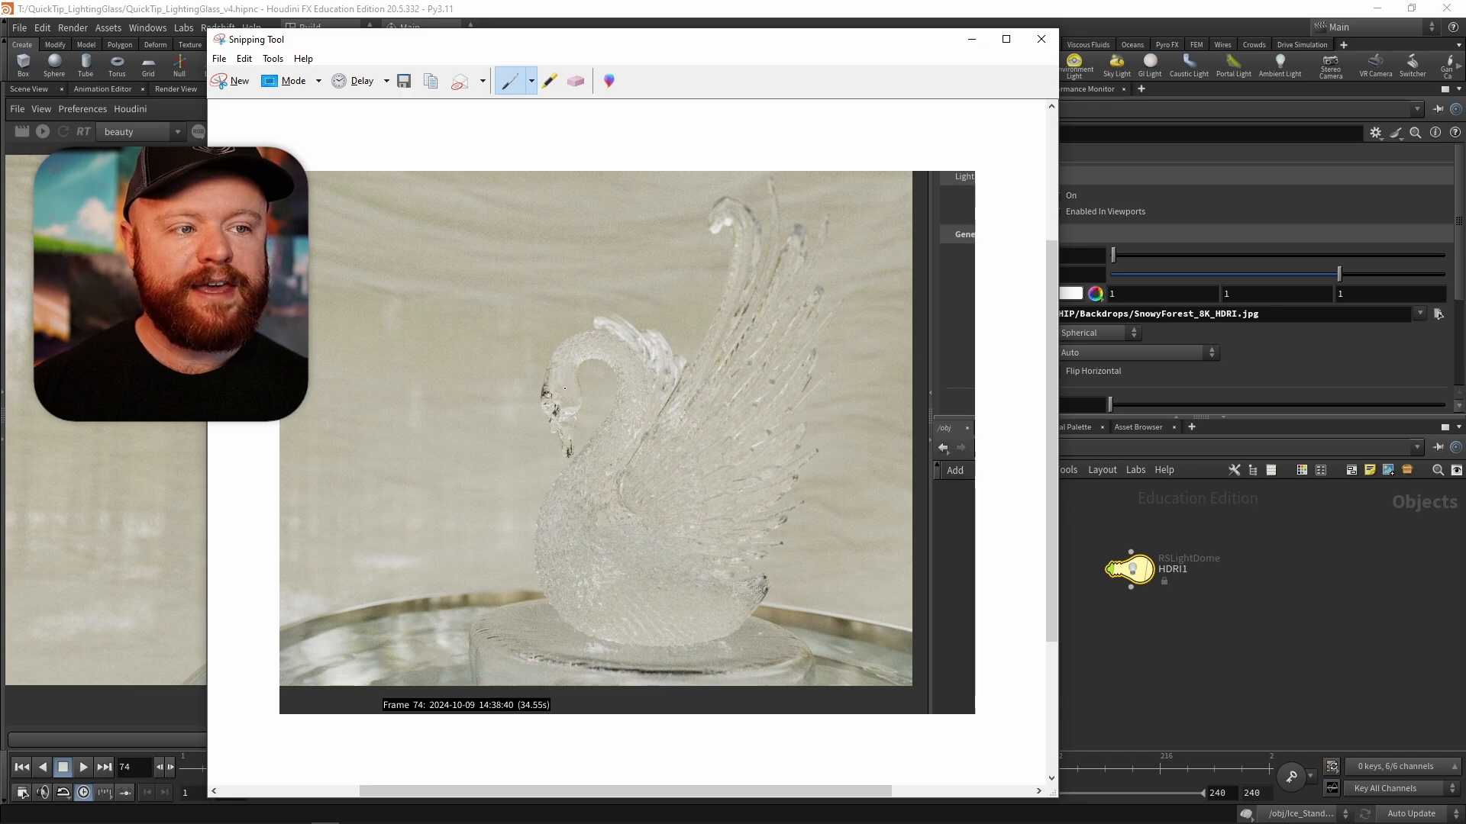
drag(571, 384, 570, 383)
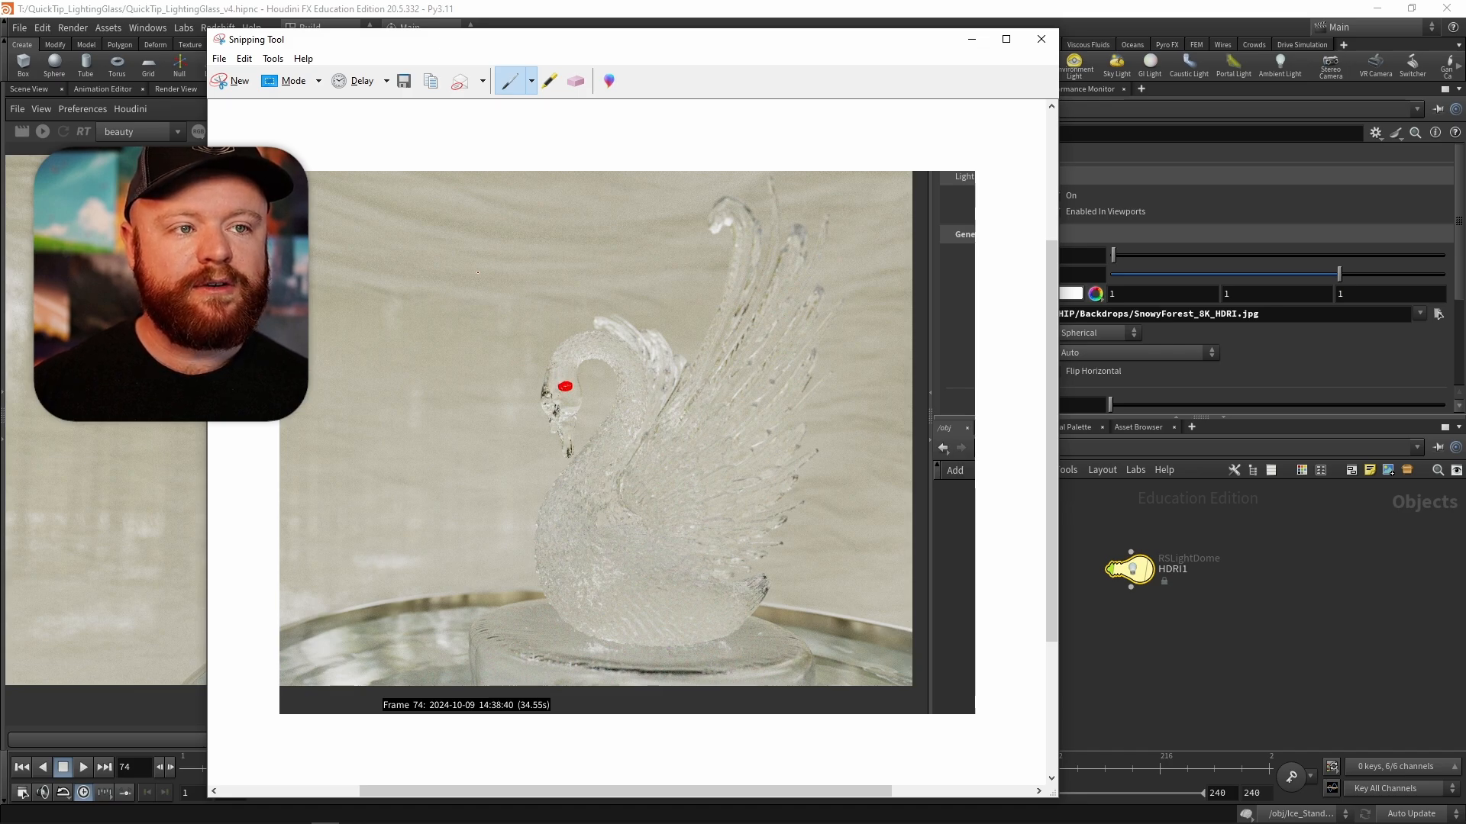
mouse_move(478, 273)
mouse_down()
mouse_move(462, 290)
mouse_move(664, 288)
mouse_move(684, 301)
mouse_up()
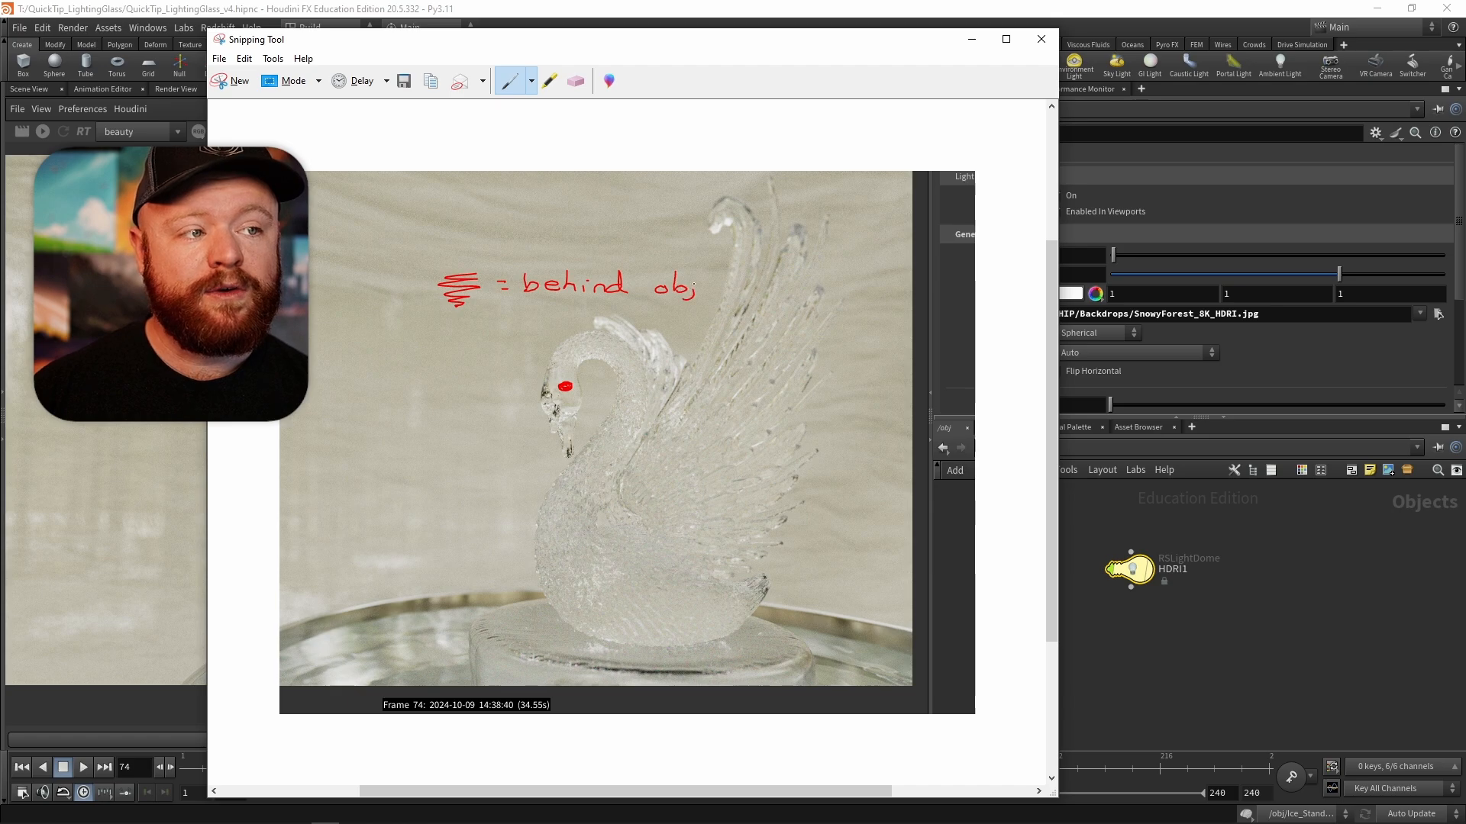
- Switch to the blue pen, mark the top of the swan's neck and write a blue legend reading "= highli"
click(532, 81)
click(458, 121)
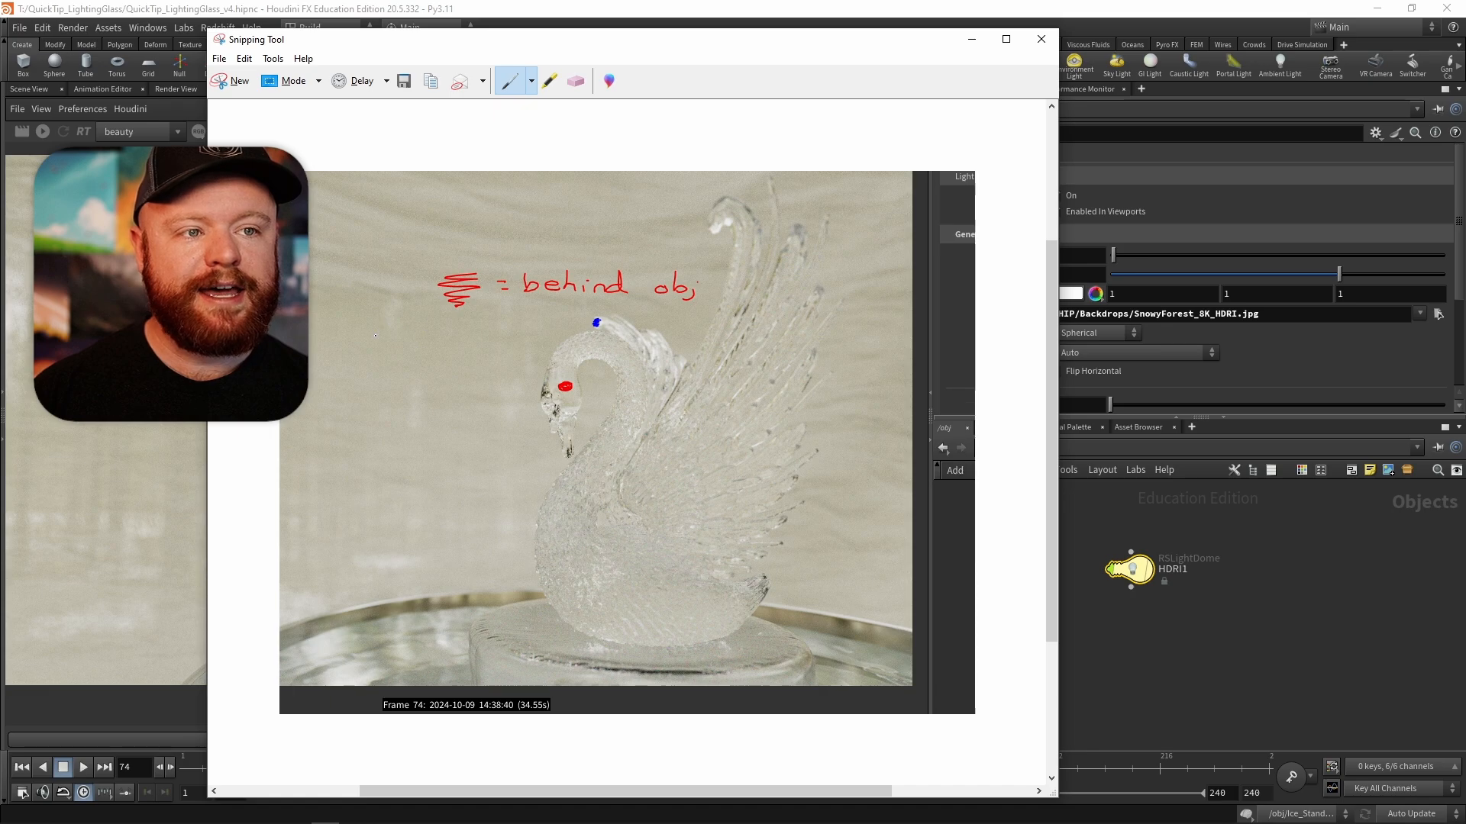
mouse_move(357, 334)
mouse_down()
mouse_move(377, 340)
mouse_move(369, 362)
mouse_move(489, 366)
mouse_up()
drag(494, 354, 495, 367)
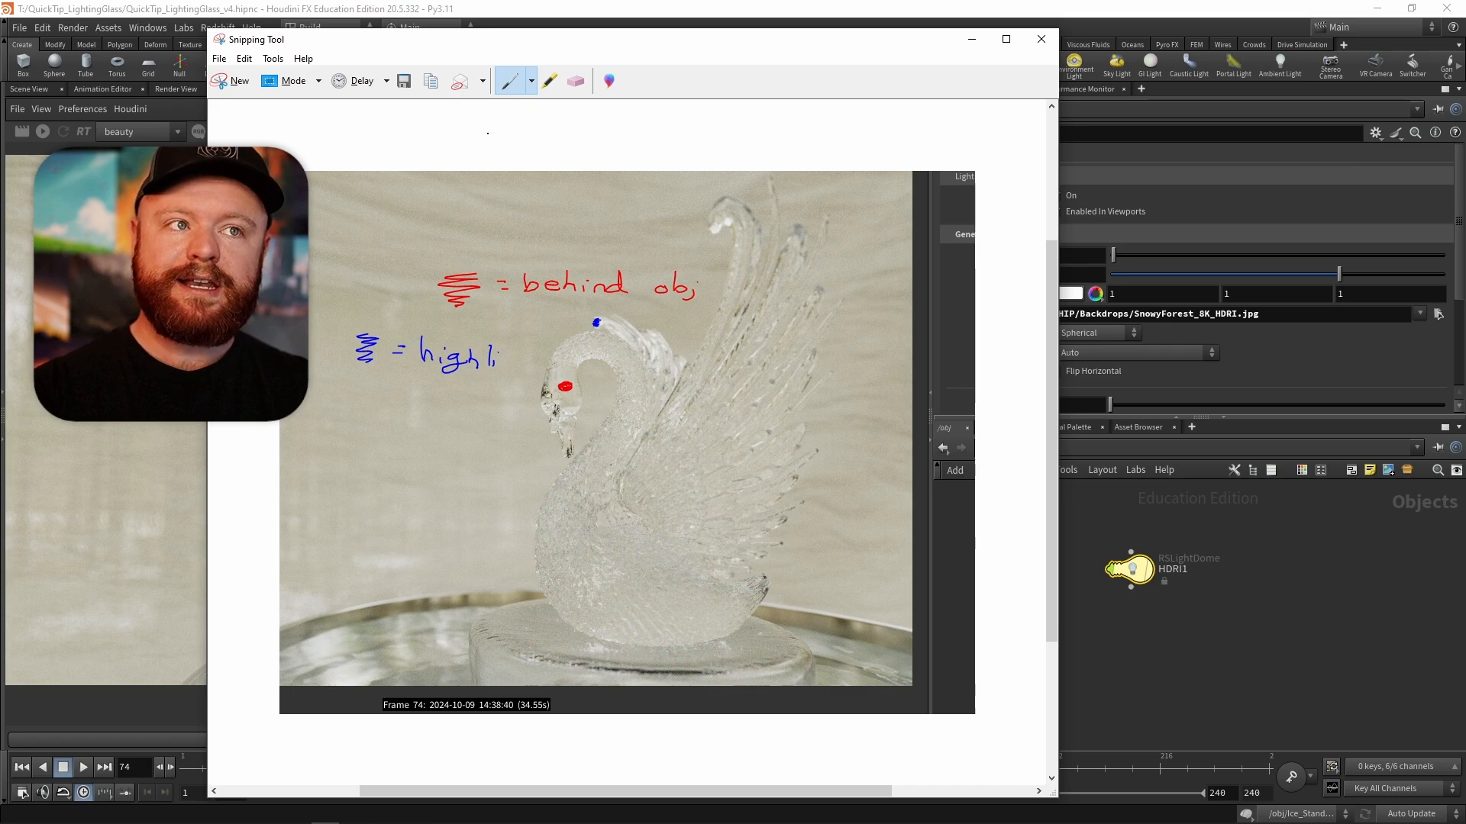
- Switch to the black pen and write a third legend reading "= diff light" below the blue one
click(532, 81)
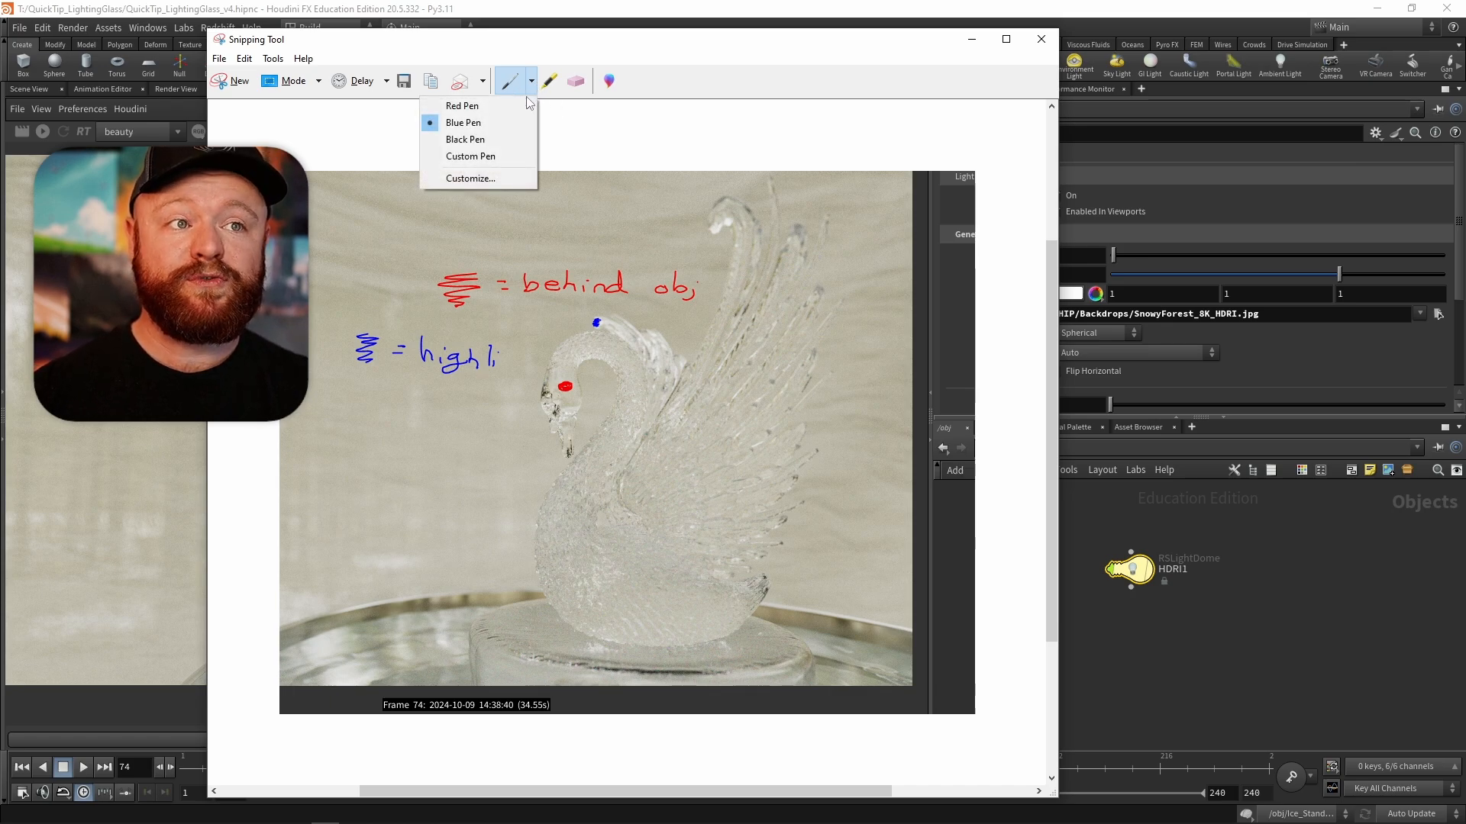
click(500, 140)
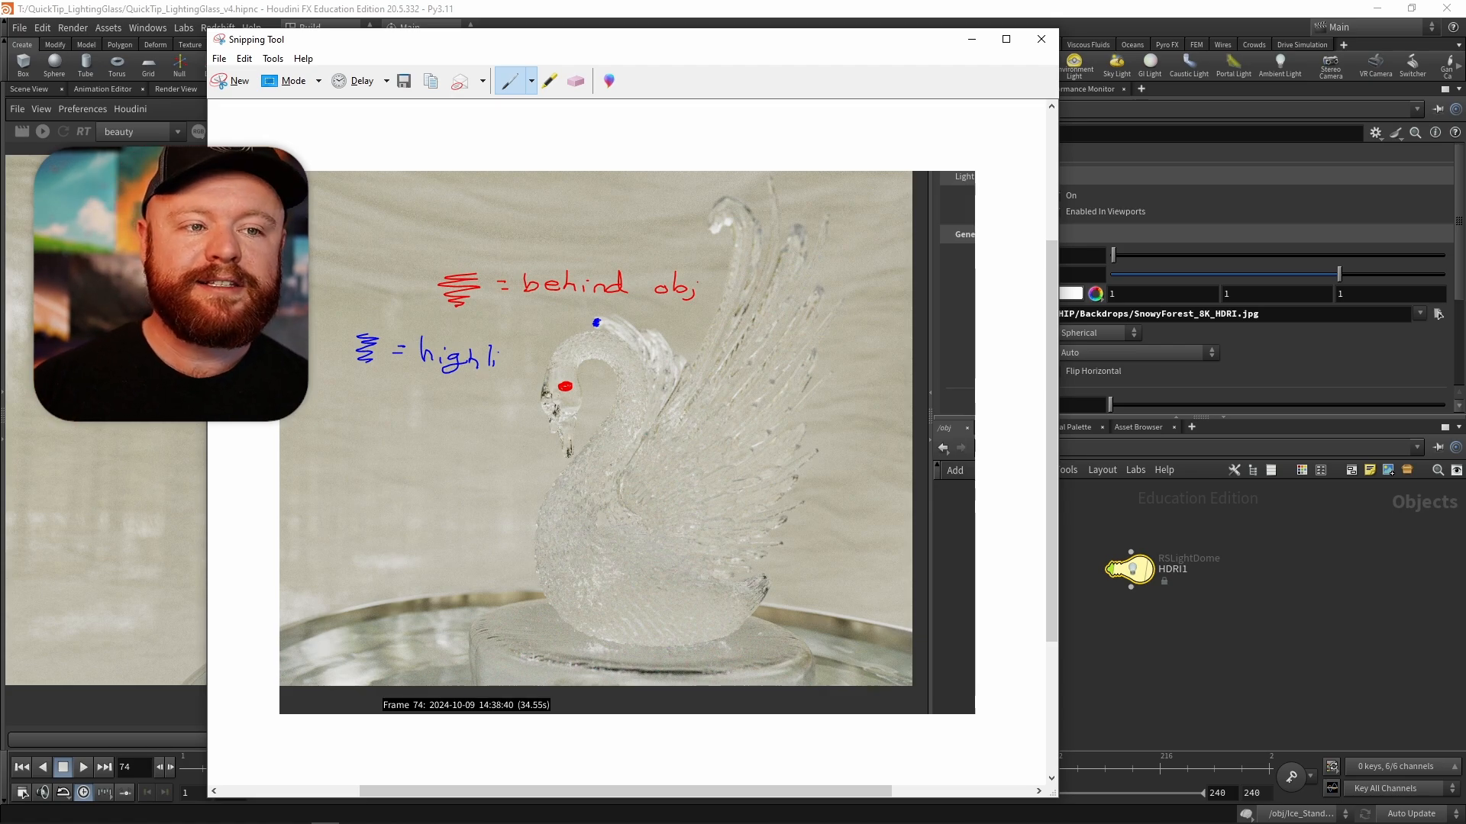
mouse_move(364, 408)
mouse_down()
mouse_move(353, 432)
mouse_move(365, 416)
mouse_move(441, 426)
mouse_move(468, 412)
mouse_move(474, 435)
mouse_up()
drag(467, 427, 491, 425)
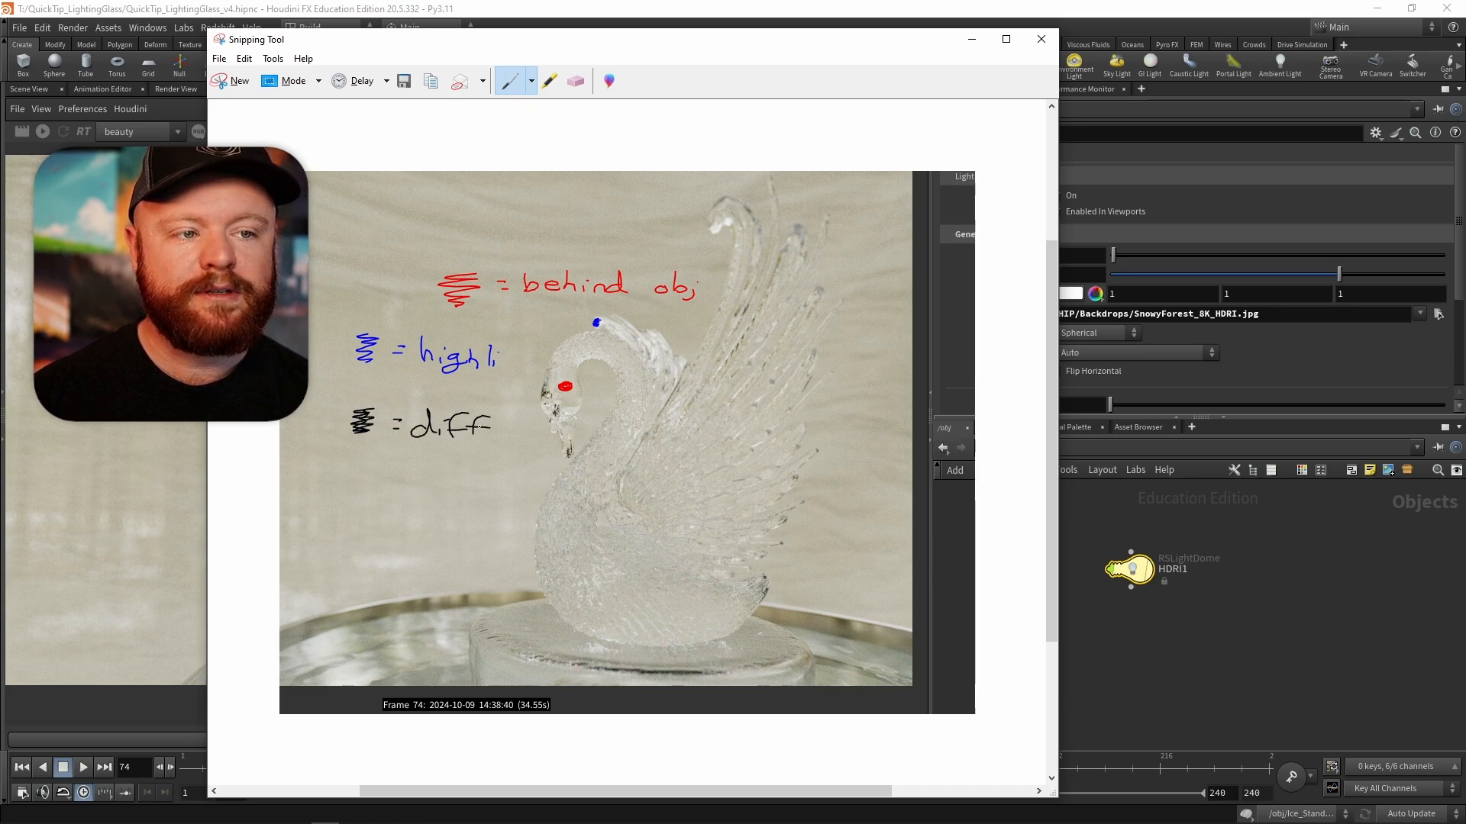
mouse_move(412, 457)
mouse_down()
mouse_move(415, 479)
mouse_move(473, 480)
mouse_up()
mouse_move(481, 456)
mouse_down()
mouse_move(482, 479)
mouse_move(497, 464)
mouse_up()
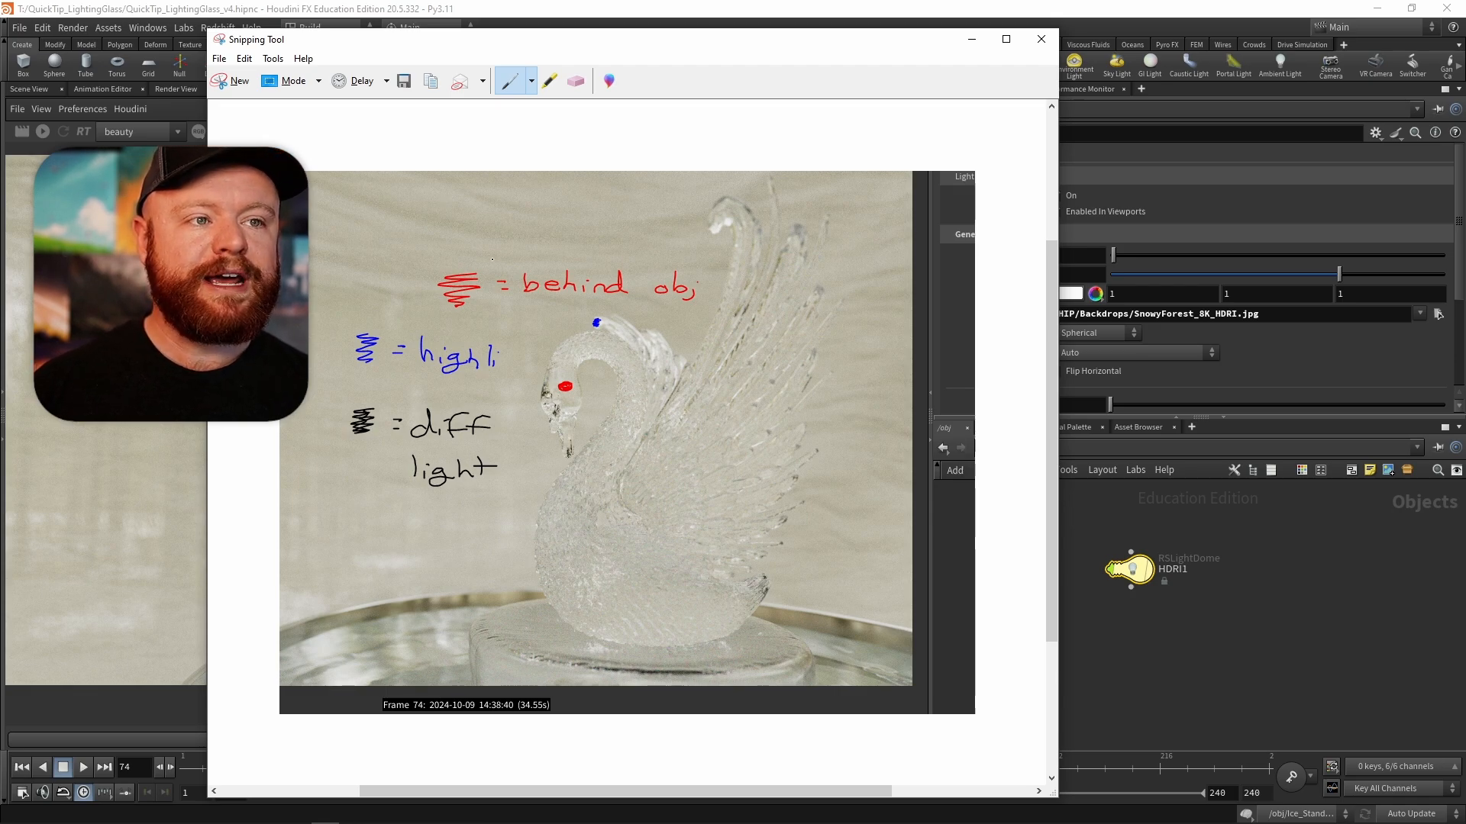
- Circle the red "behind obj" and blue "highli" legends in black, and minimize the snip window to return to Houdini
mouse_move(480, 253)
mouse_down()
mouse_move(481, 314)
mouse_move(611, 252)
mouse_move(401, 273)
mouse_up()
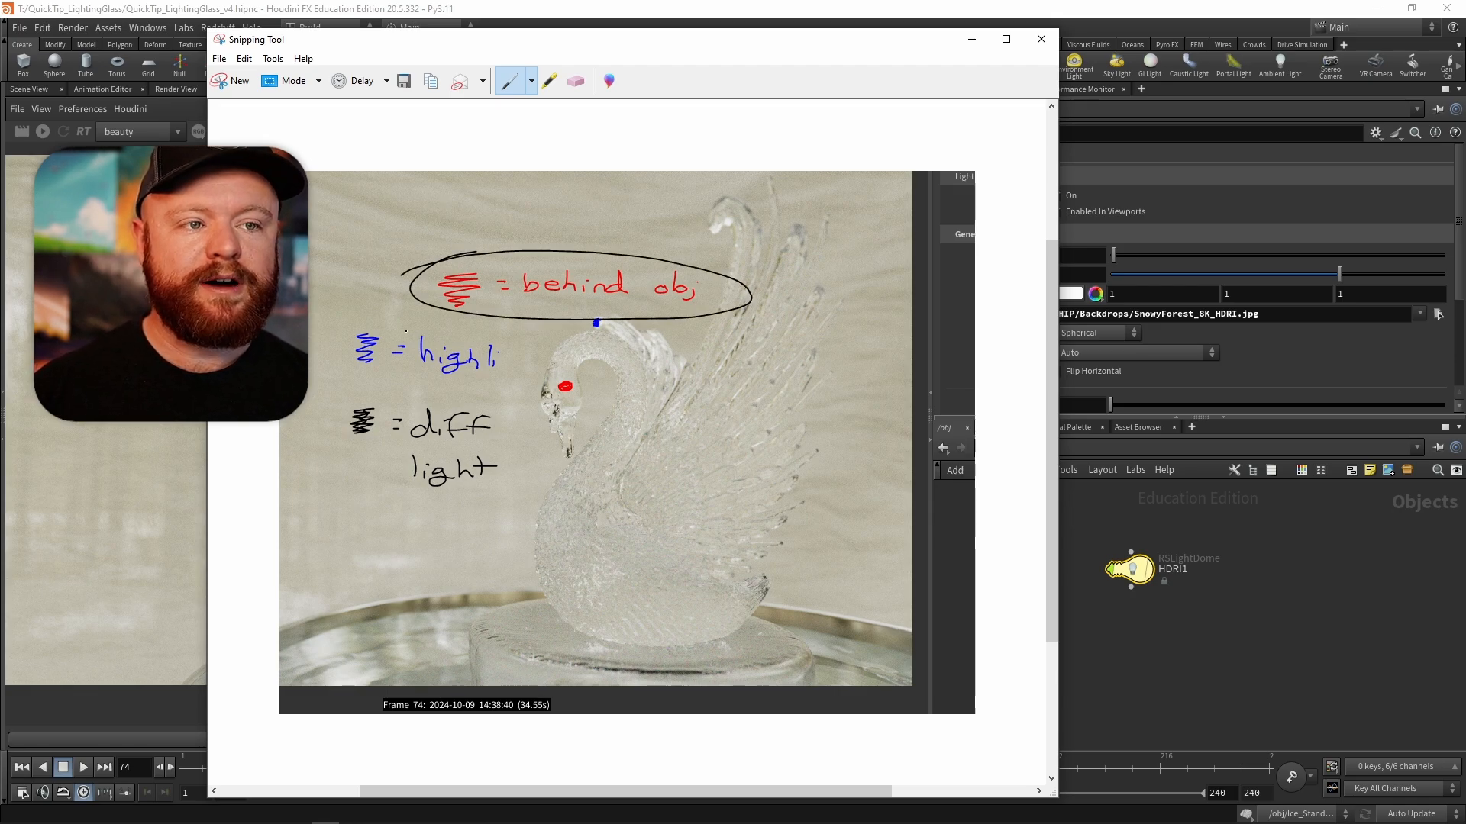
mouse_move(439, 321)
mouse_down()
mouse_move(408, 321)
mouse_move(519, 347)
mouse_move(355, 349)
mouse_up()
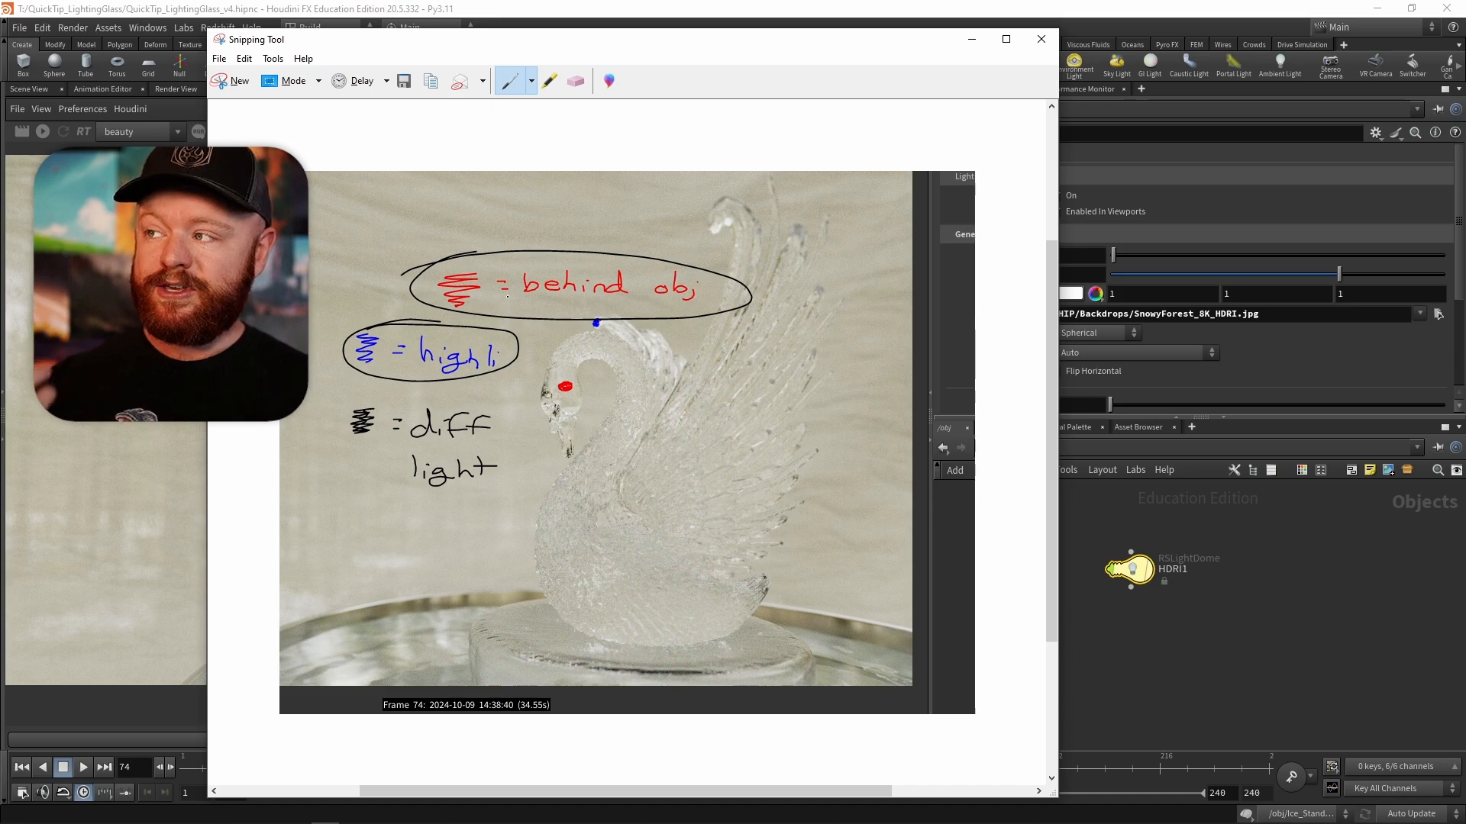
click(973, 40)
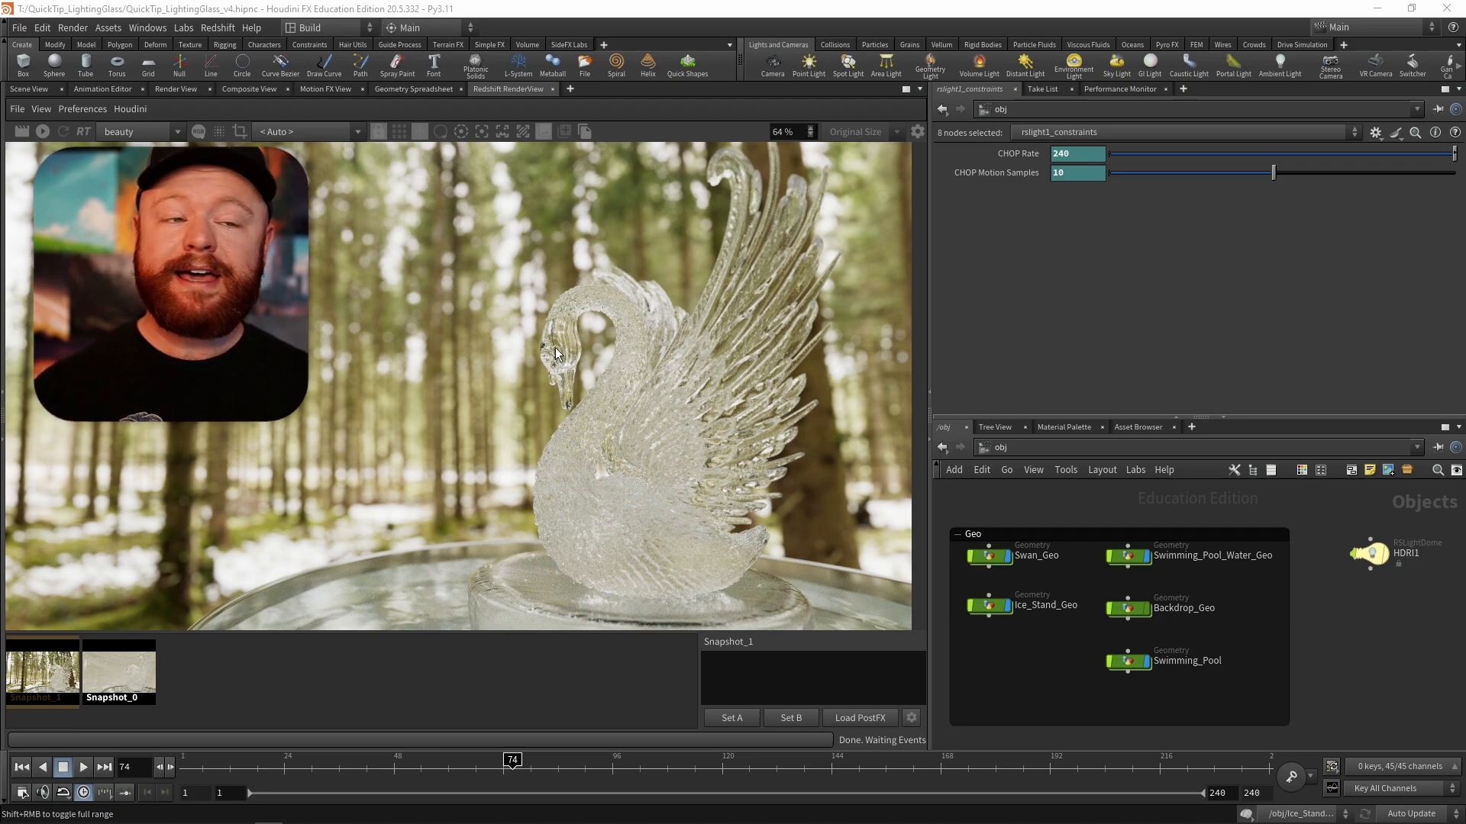
- Compare the refractions in the swan's head between the forest Snapshot_1 and the plain-backdrop Snapshot_0
scroll(561, 379, up, 8)
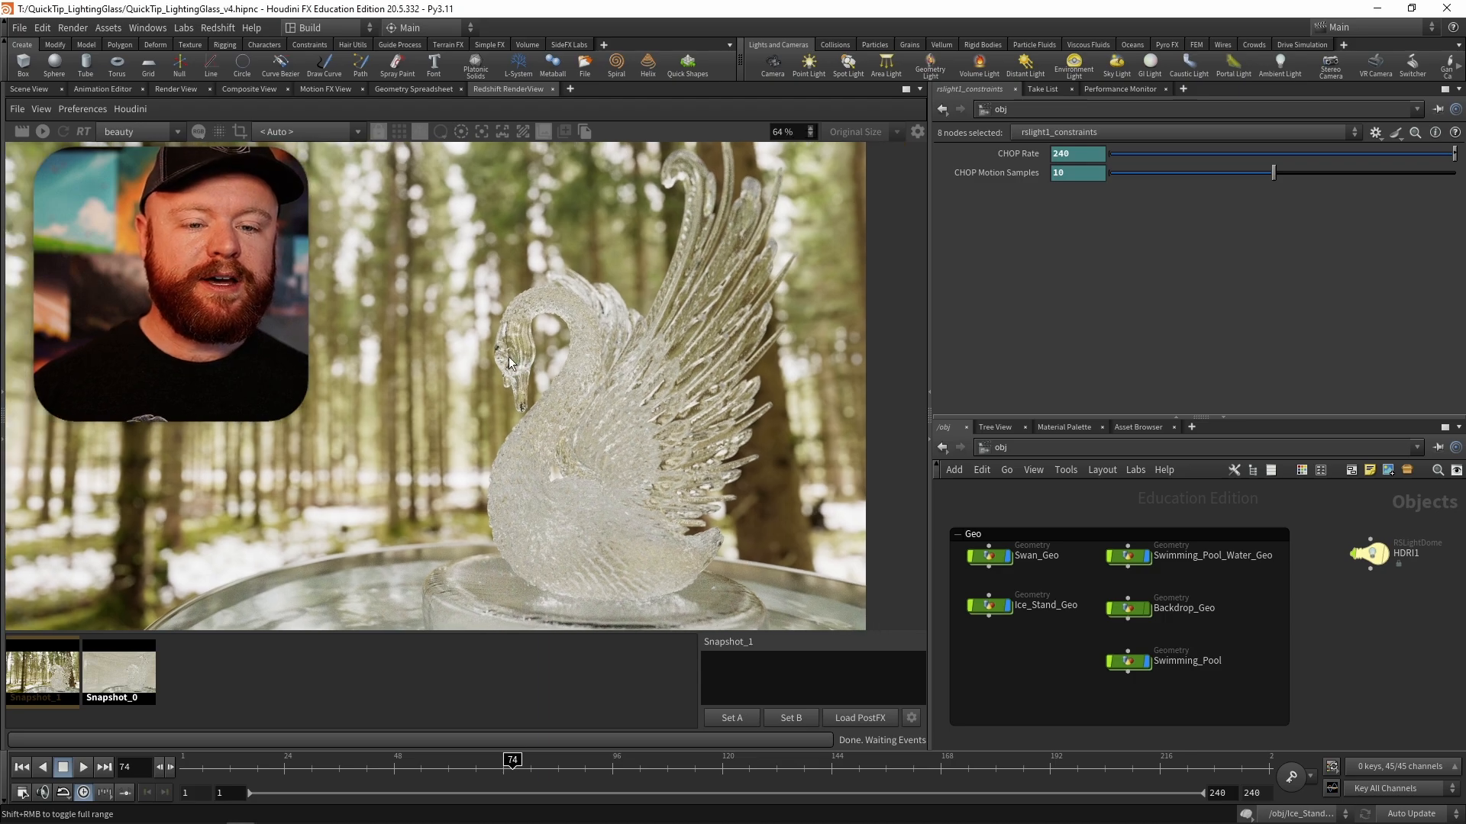
scroll(462, 422, up, 5)
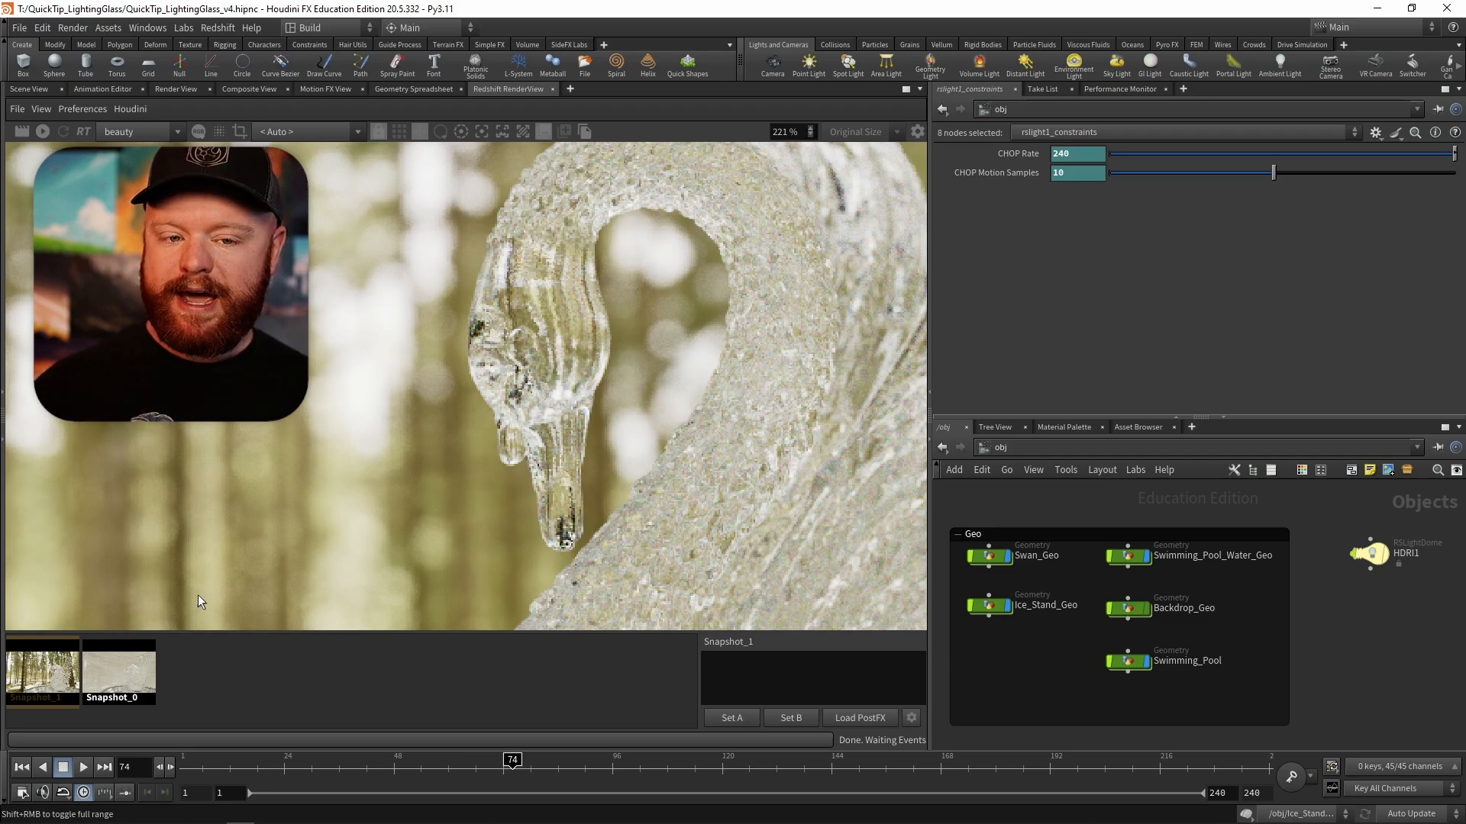
click(138, 681)
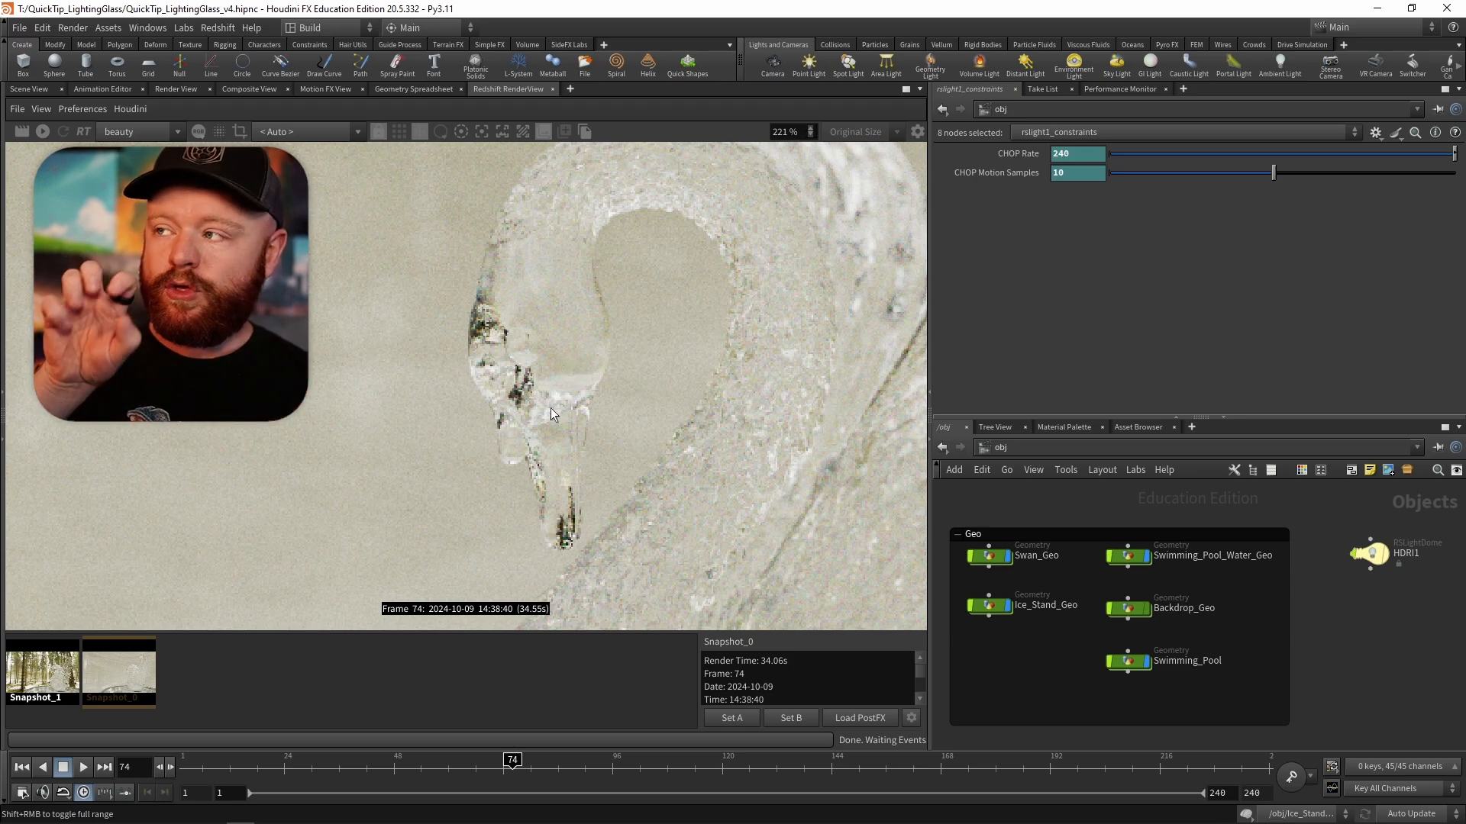
click(39, 681)
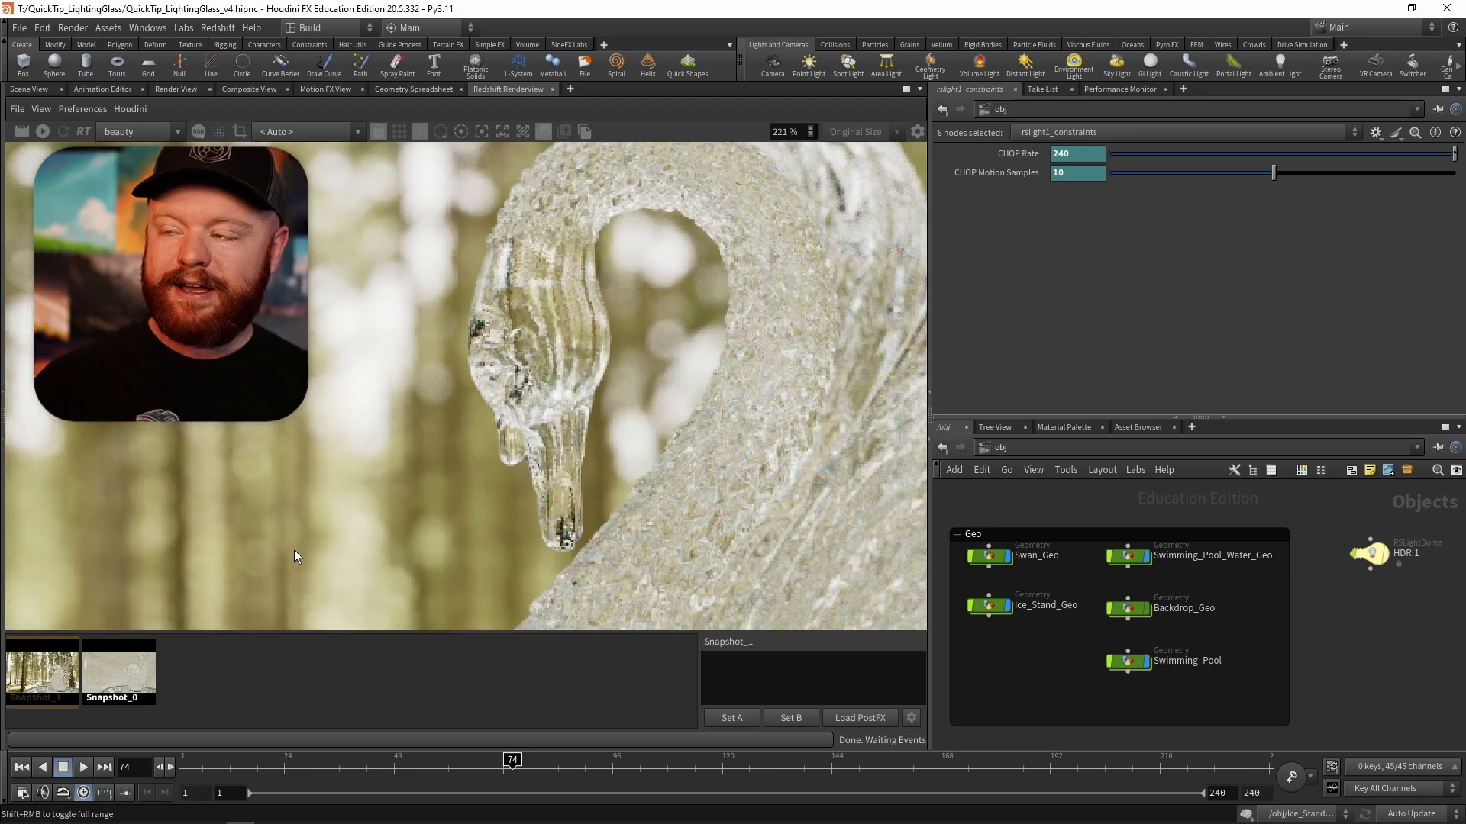
click(140, 682)
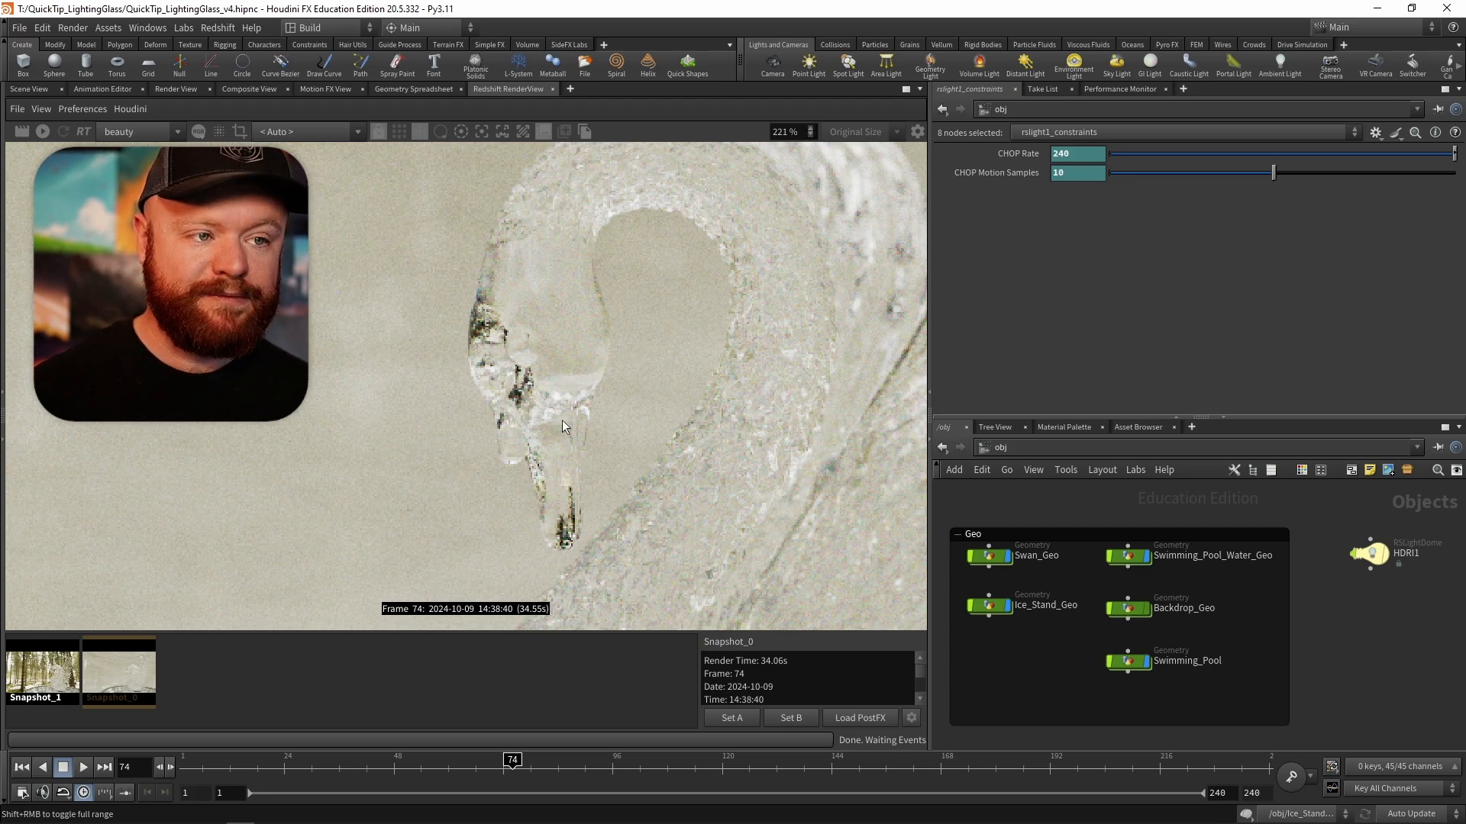
- Examine how the whole swan and its neck stand out from the background in Snapshot_0 and in Snapshot_1
scroll(562, 420, down, 4)
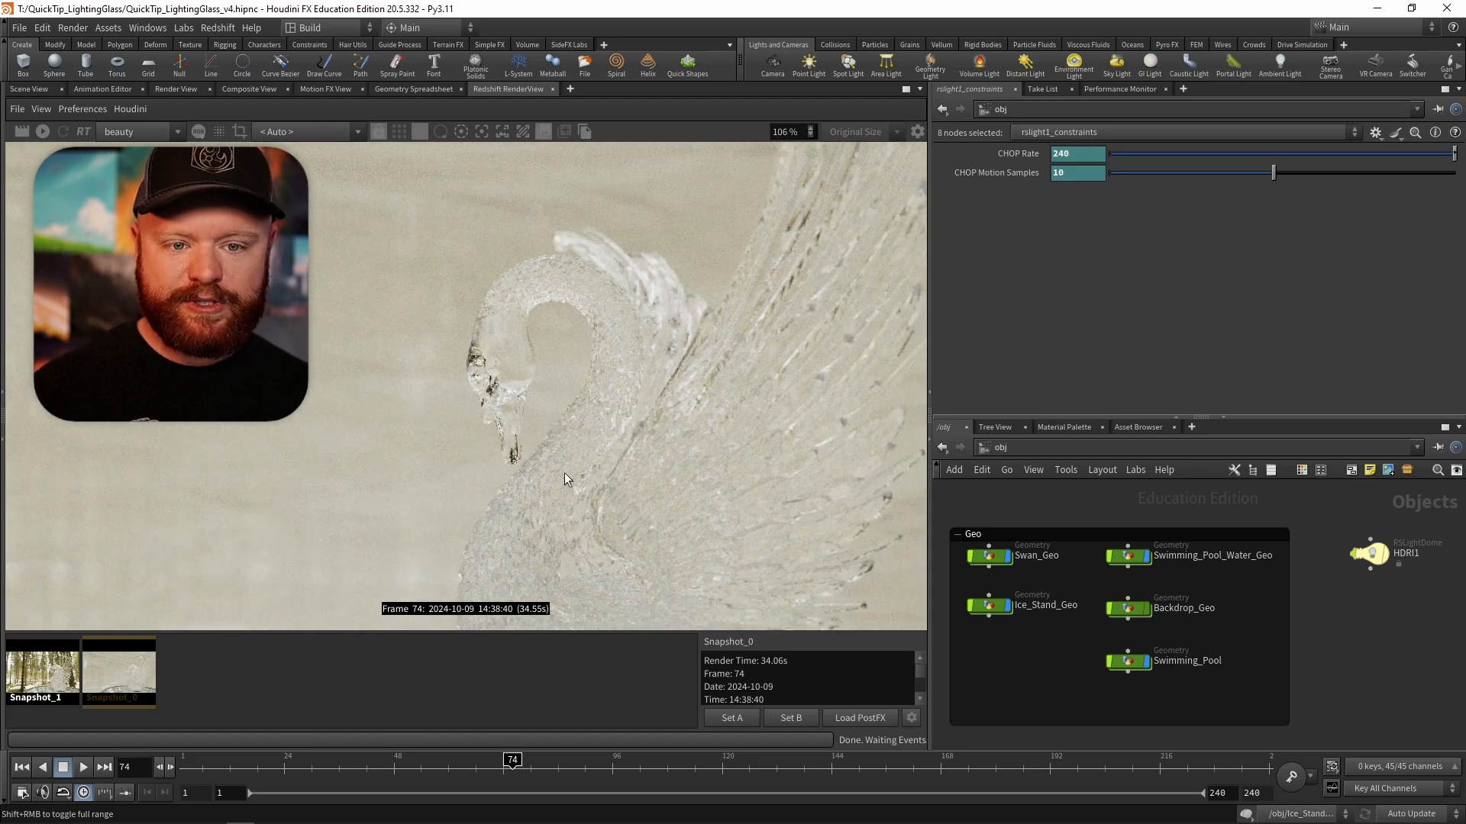
scroll(565, 473, down, 2)
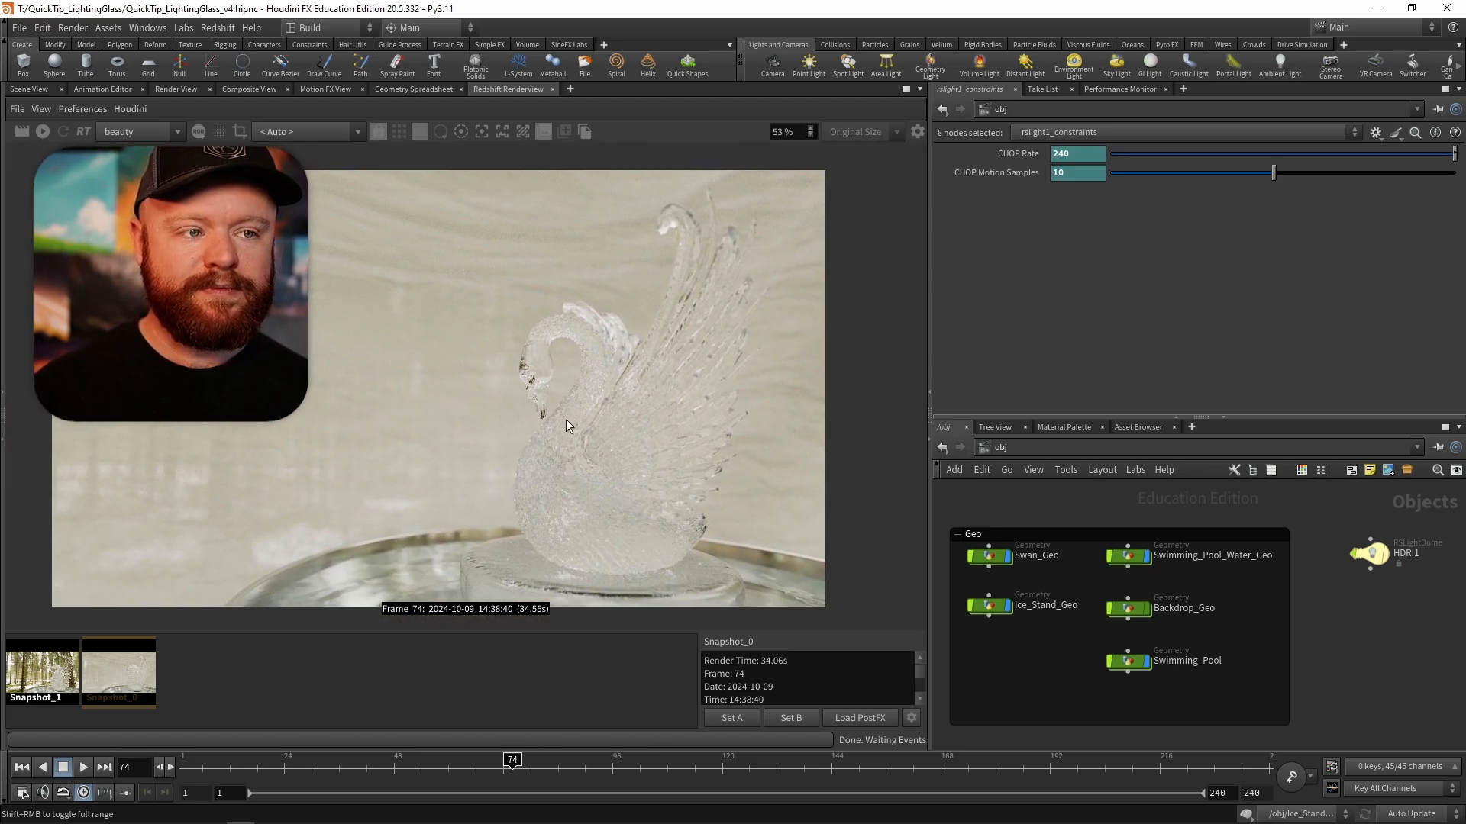
scroll(561, 419, up, 1)
mouse_move(552, 420)
middle_down()
mouse_move(590, 411)
mouse_move(557, 414)
middle_up()
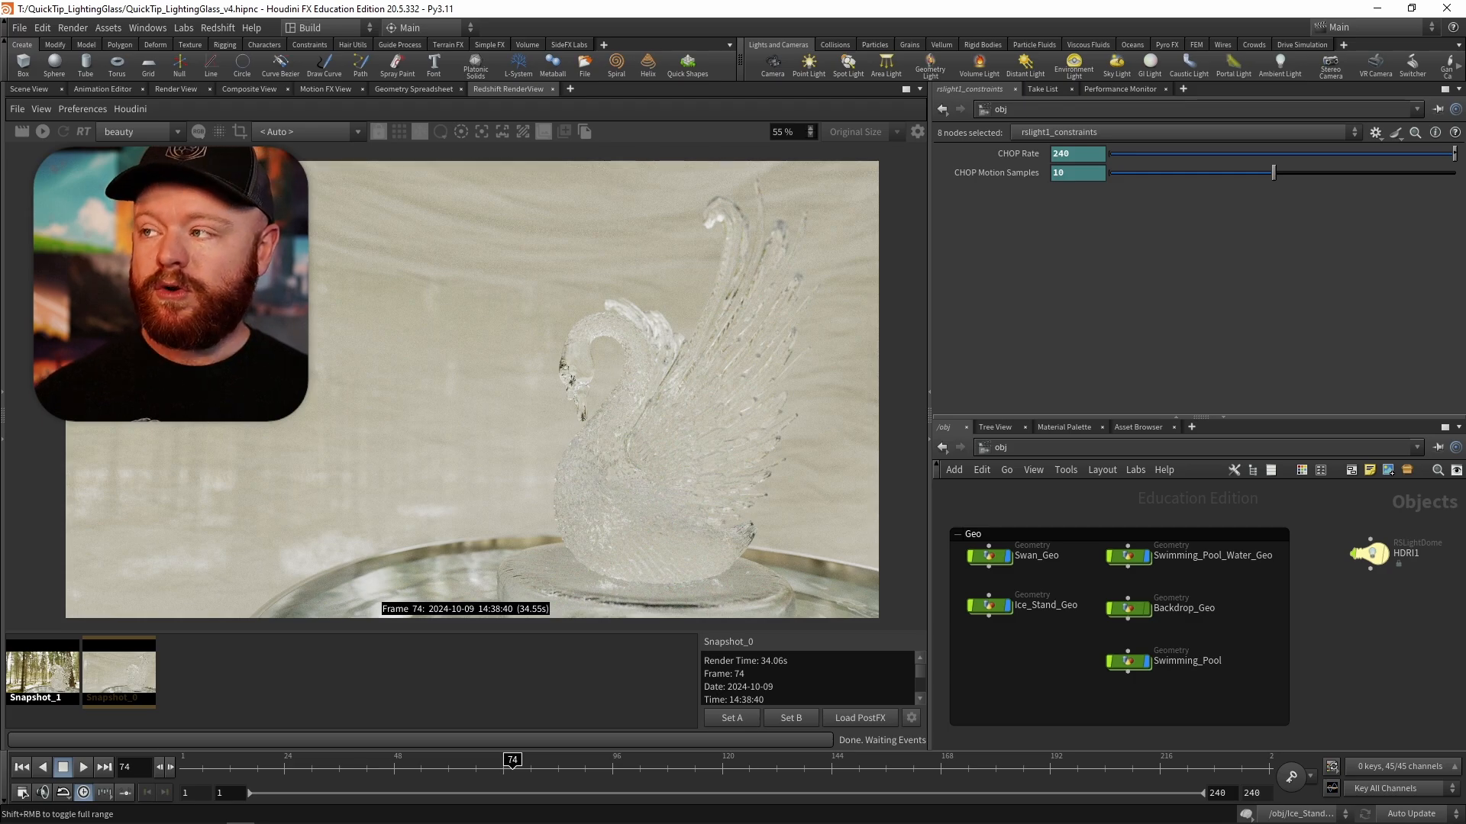
scroll(458, 370, up, 3)
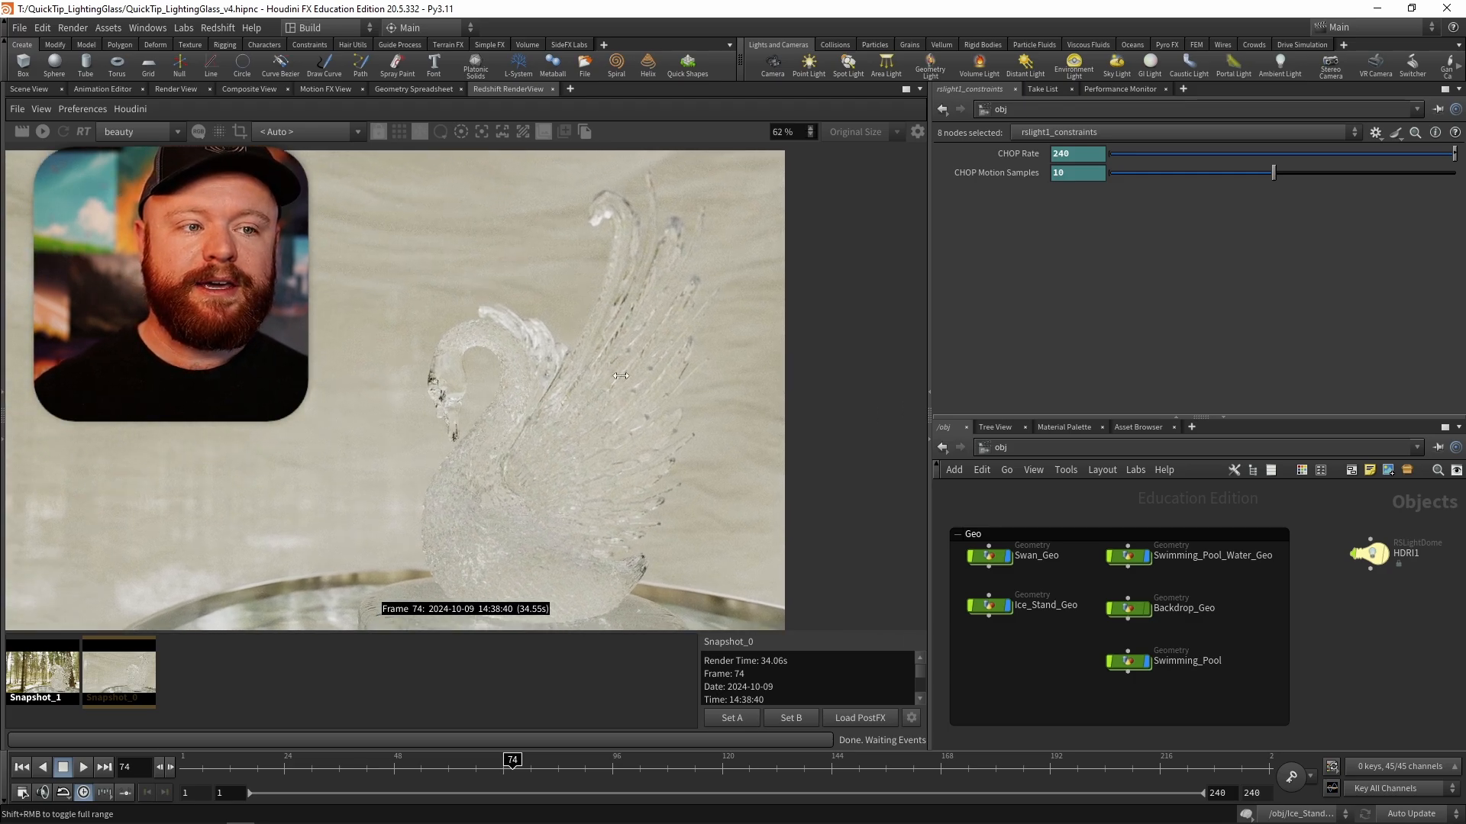
scroll(426, 381, up, 3)
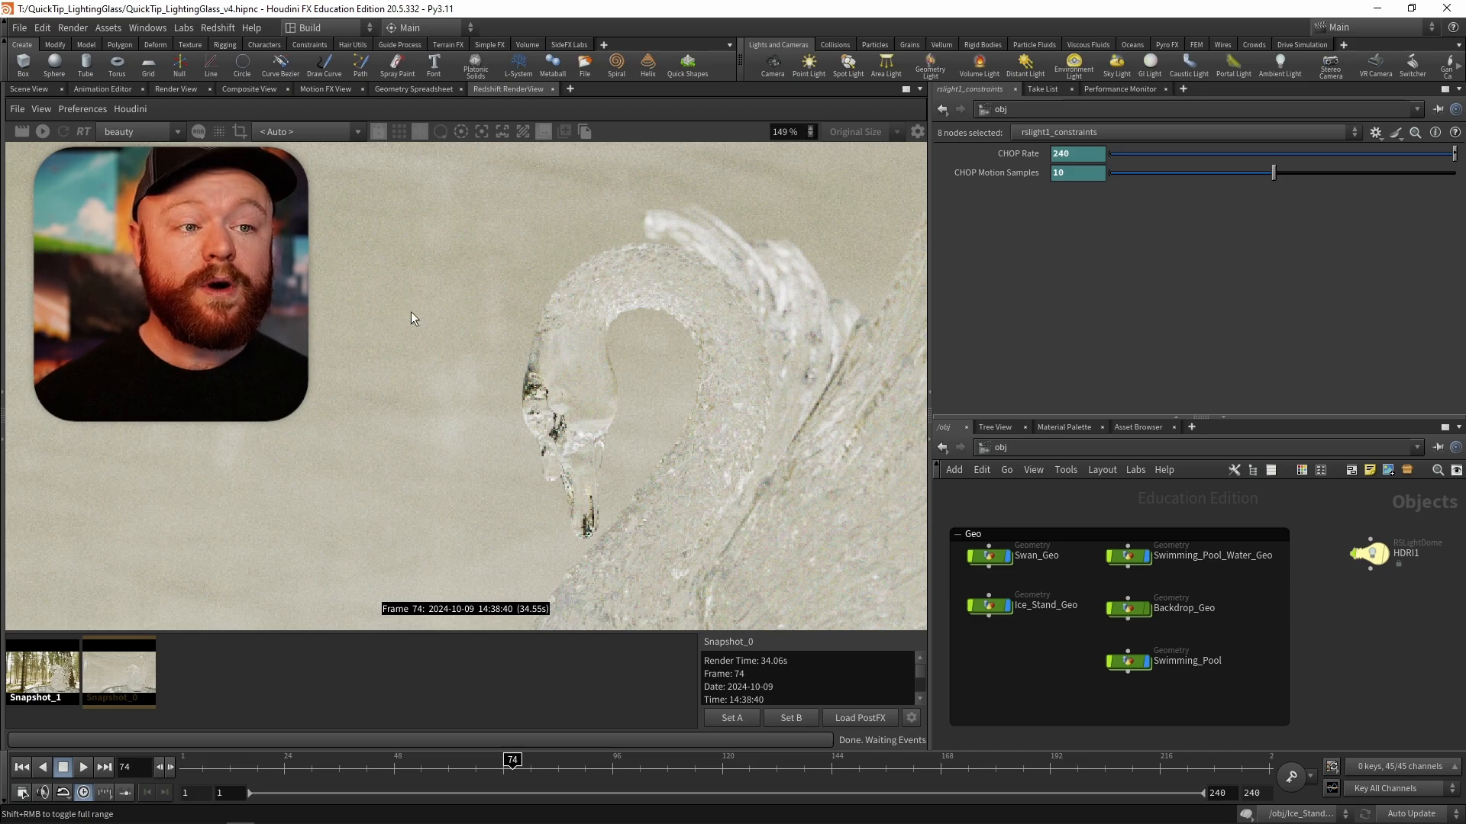
click(65, 678)
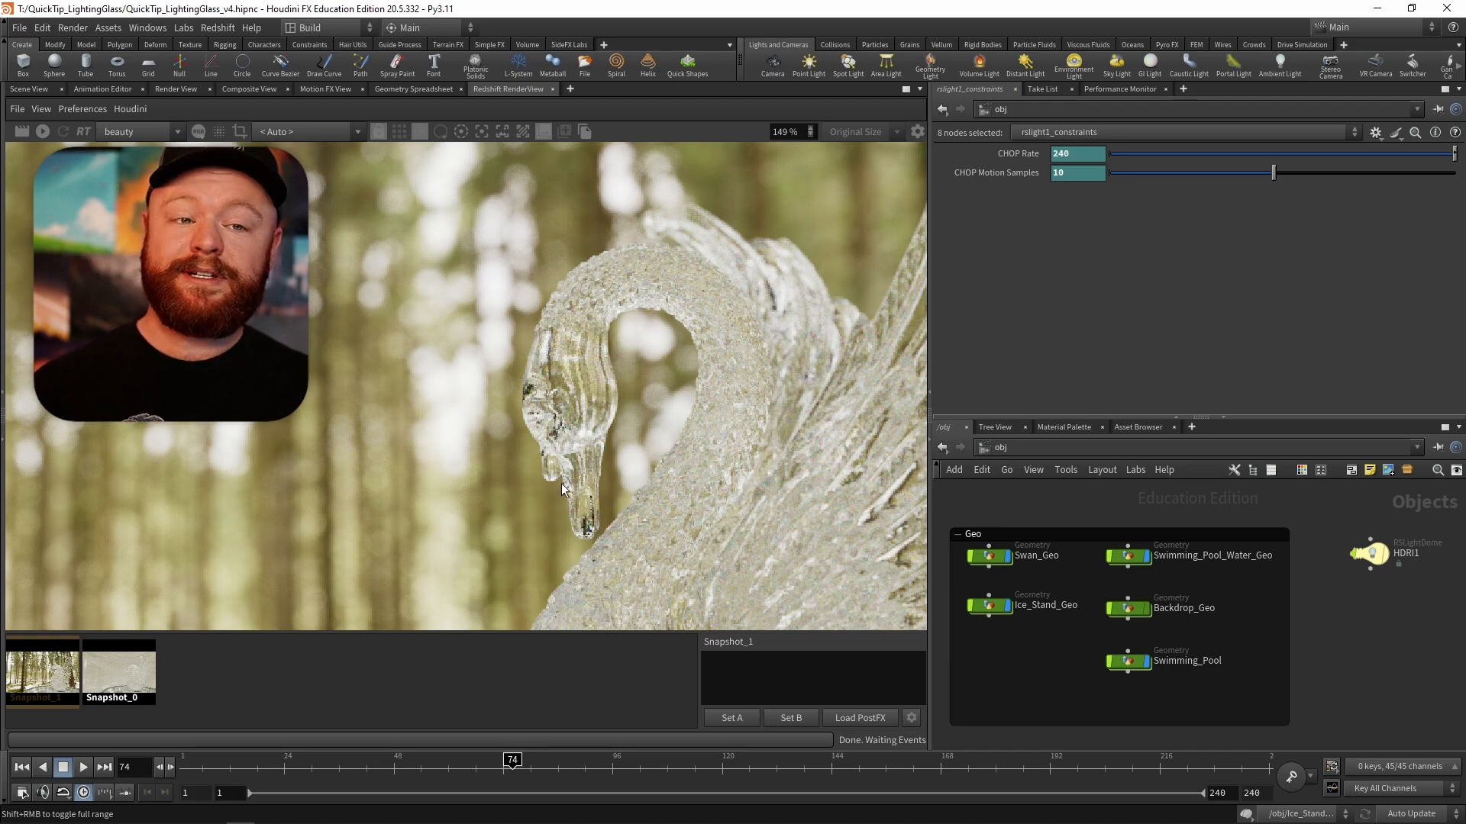
scroll(465, 455, down, 2)
scroll(232, 478, down, 7)
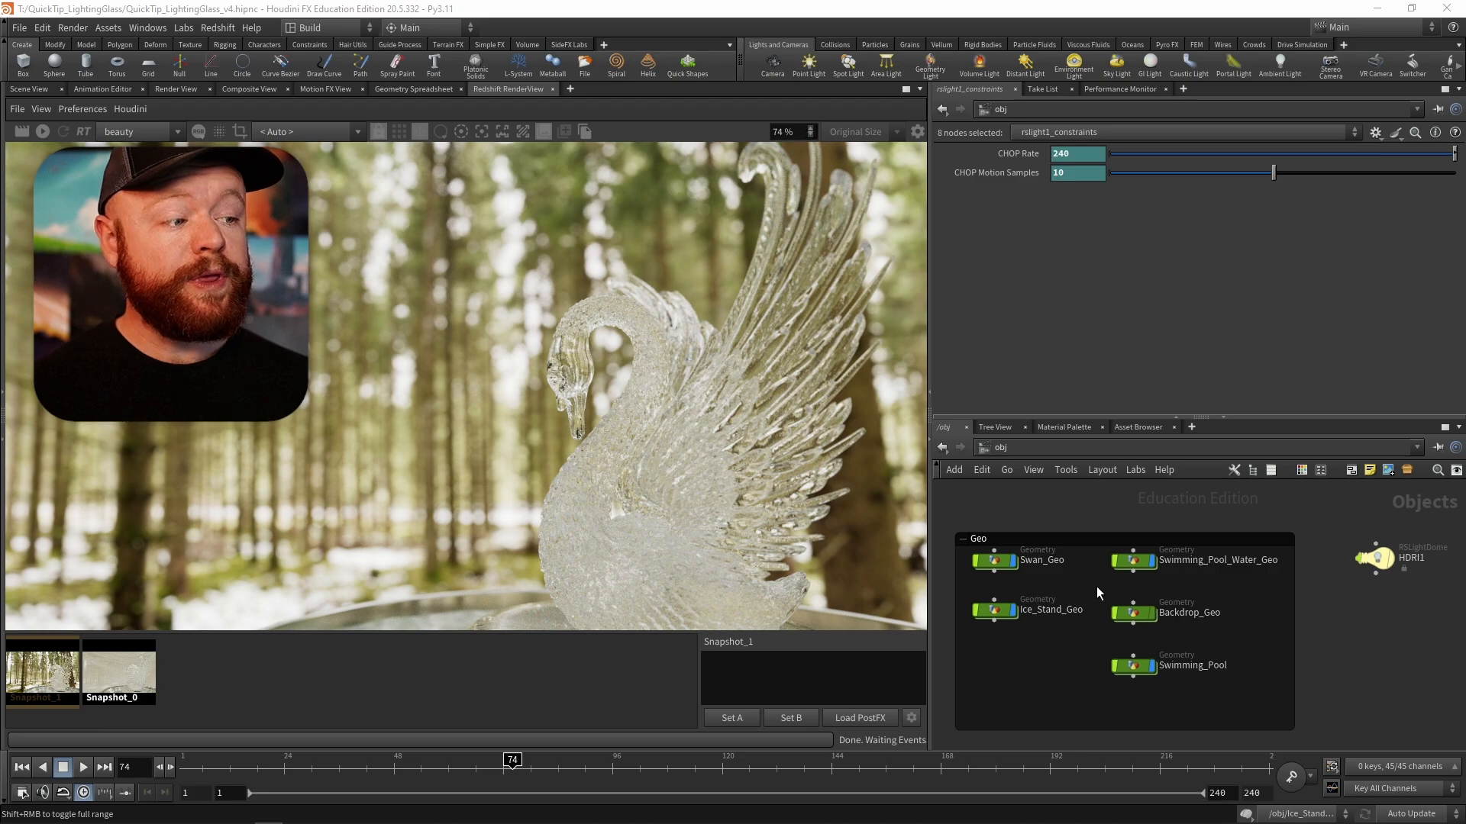
- Turn off Visible in Refractions for Backdrop_Geo, return to the live view and start the Redshift interactive render
click(1135, 612)
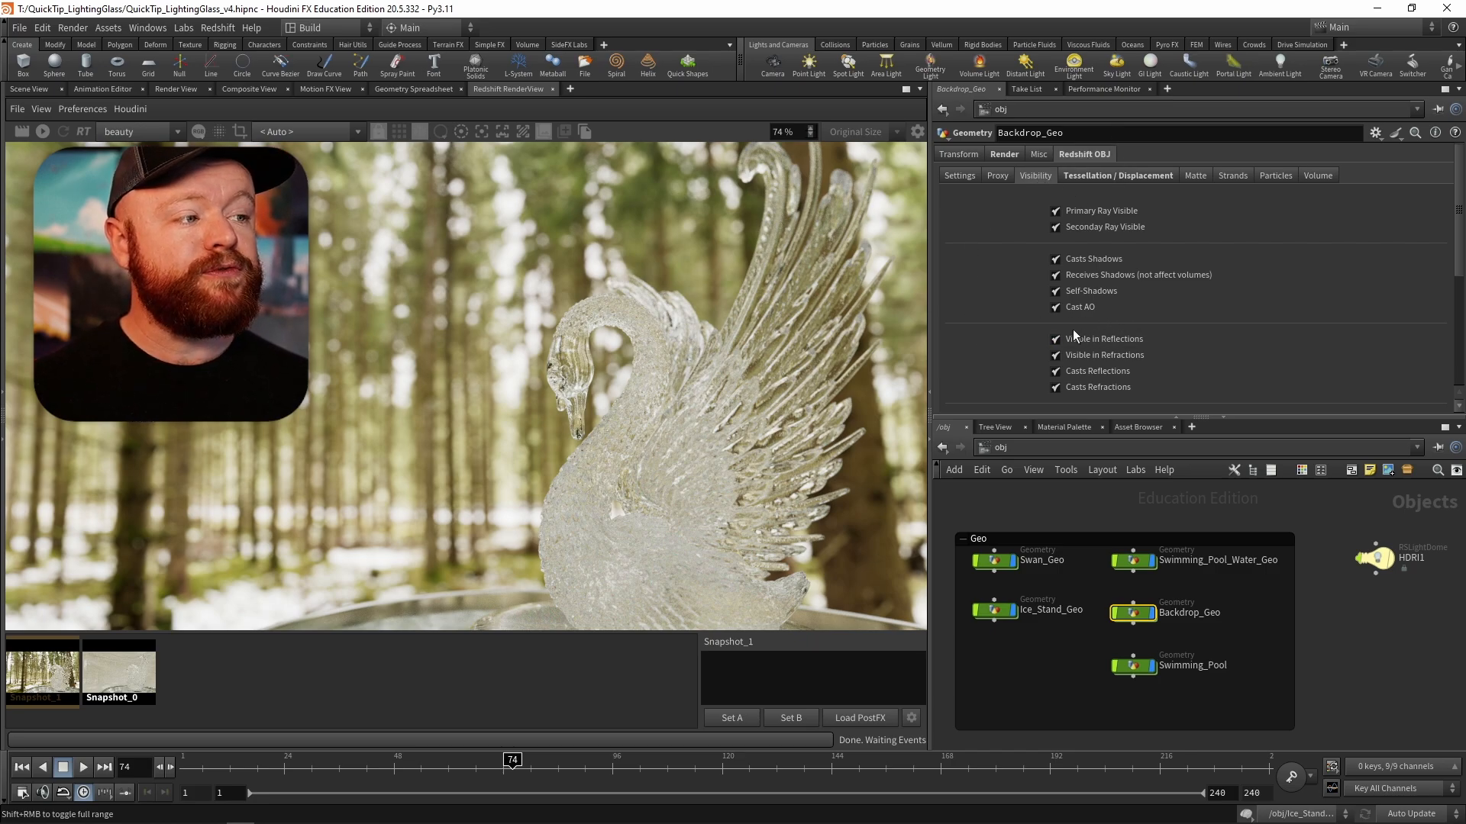
click(1100, 355)
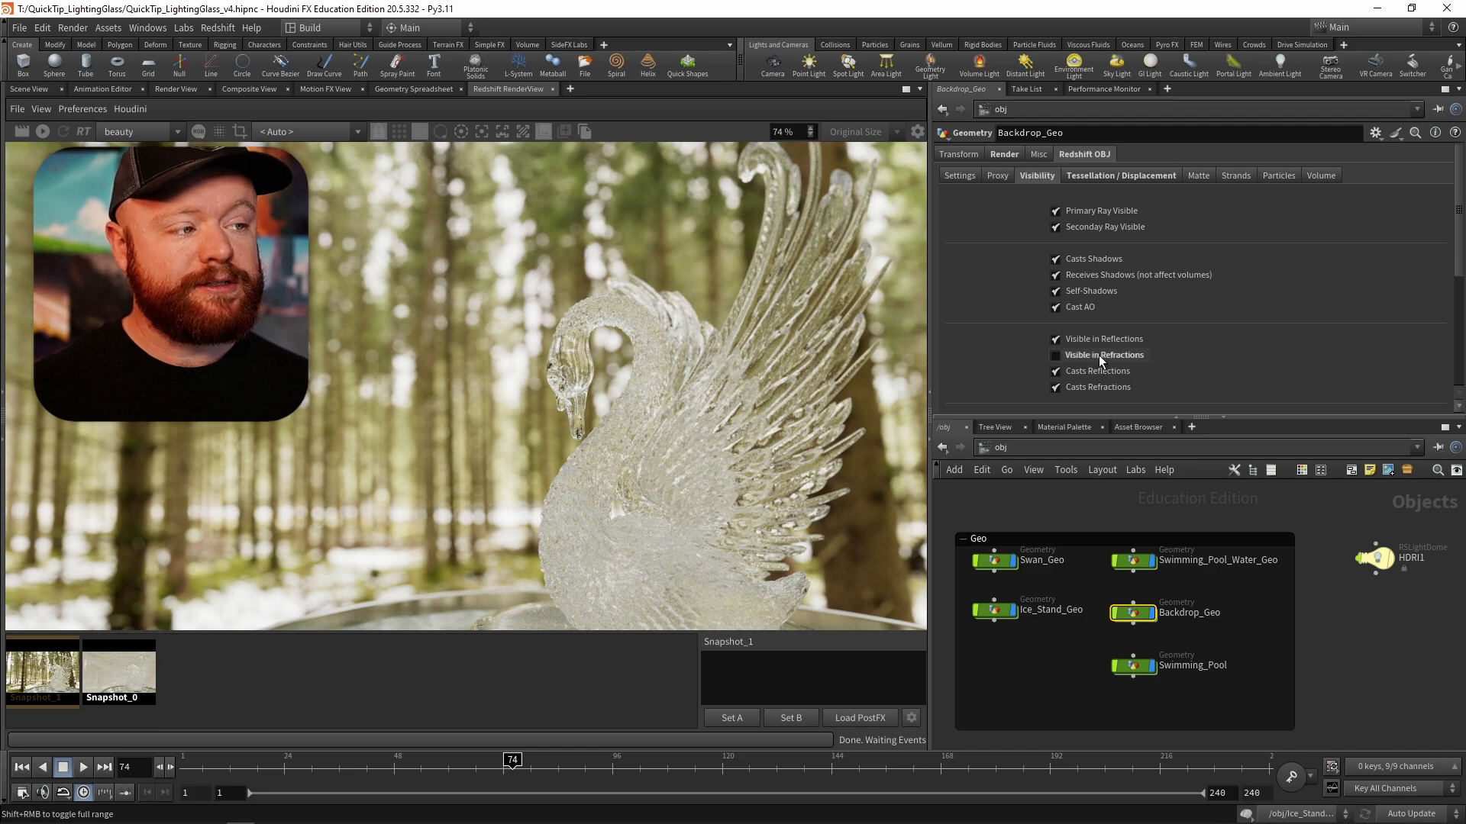
click(239, 677)
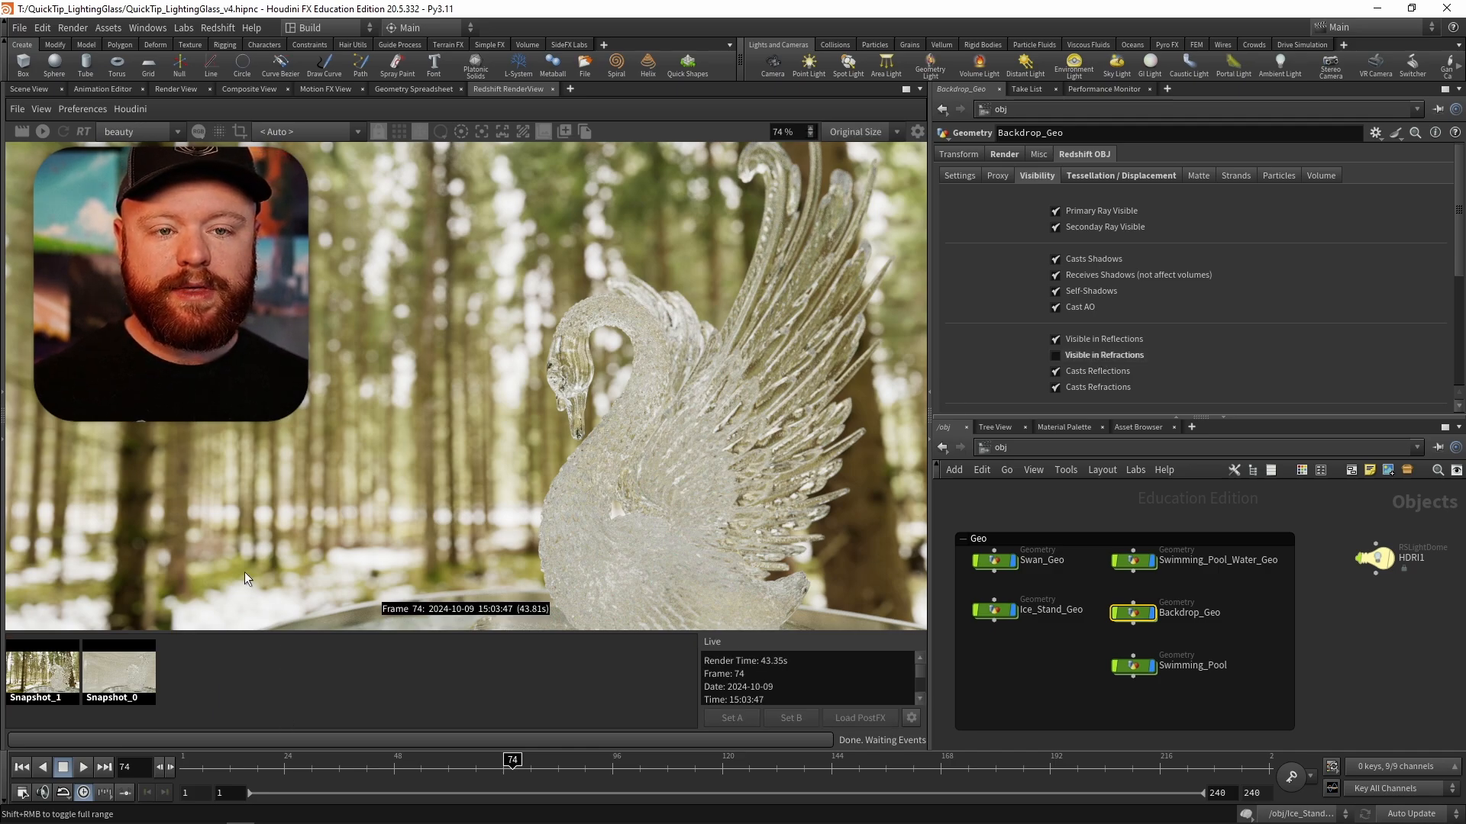
click(44, 130)
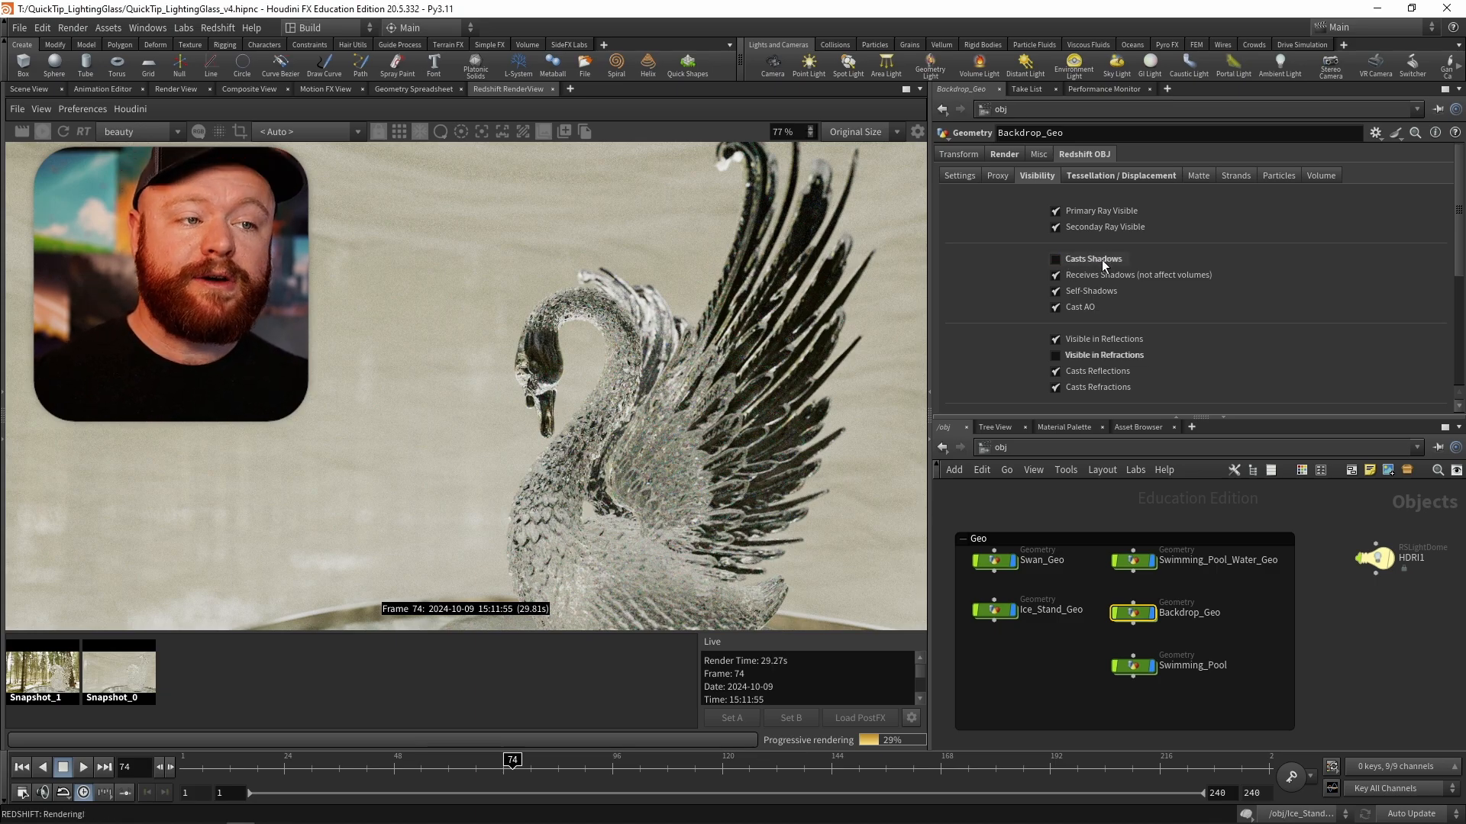
- Turn off Casts Shadows for Backdrop_Geo, inspect the swan in the live render and compare it with Snapshot_0
click(1056, 259)
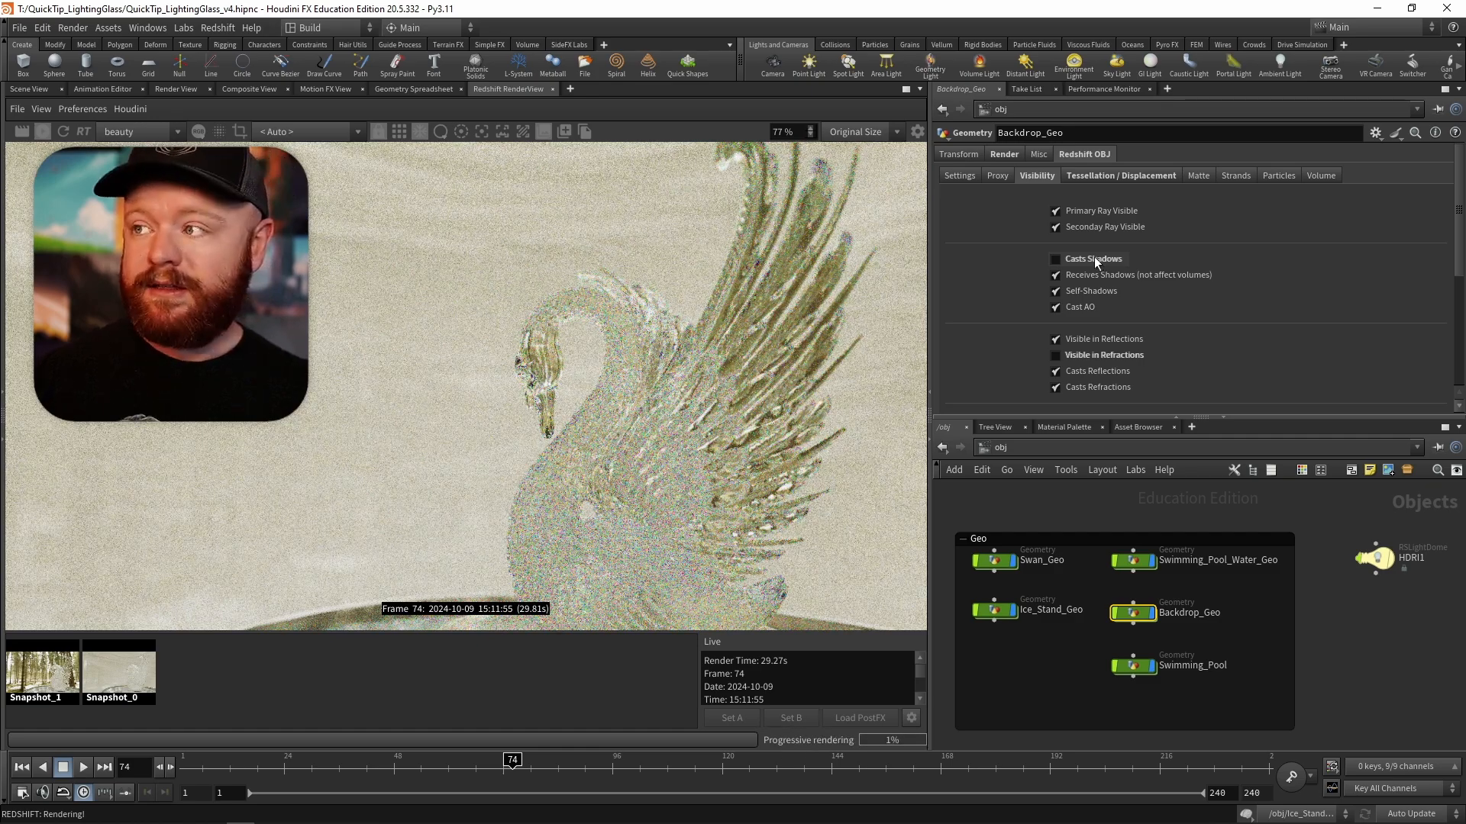
scroll(568, 345, up, 5)
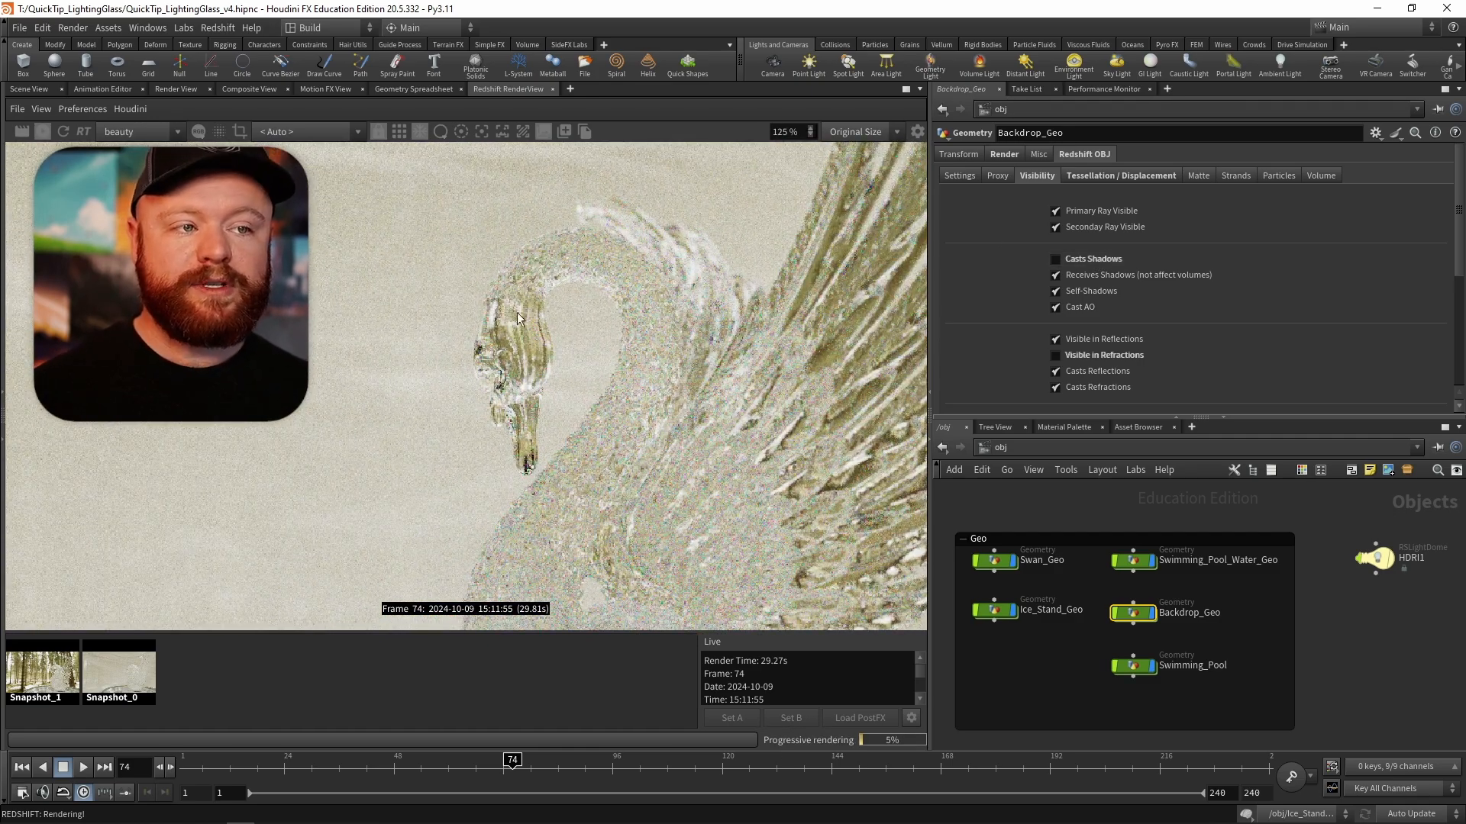
scroll(528, 376, up, 1)
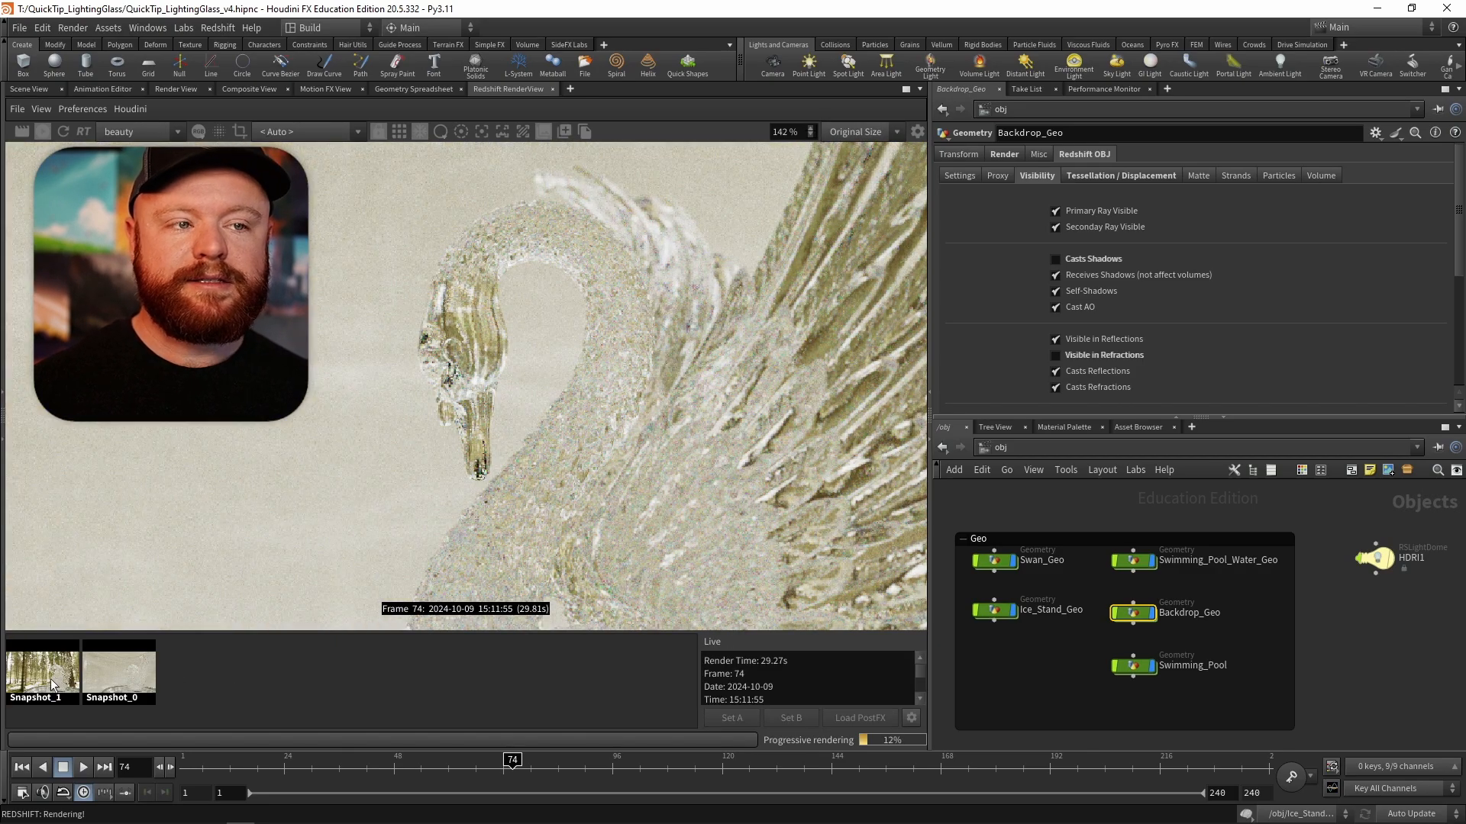
scroll(545, 403, down, 2)
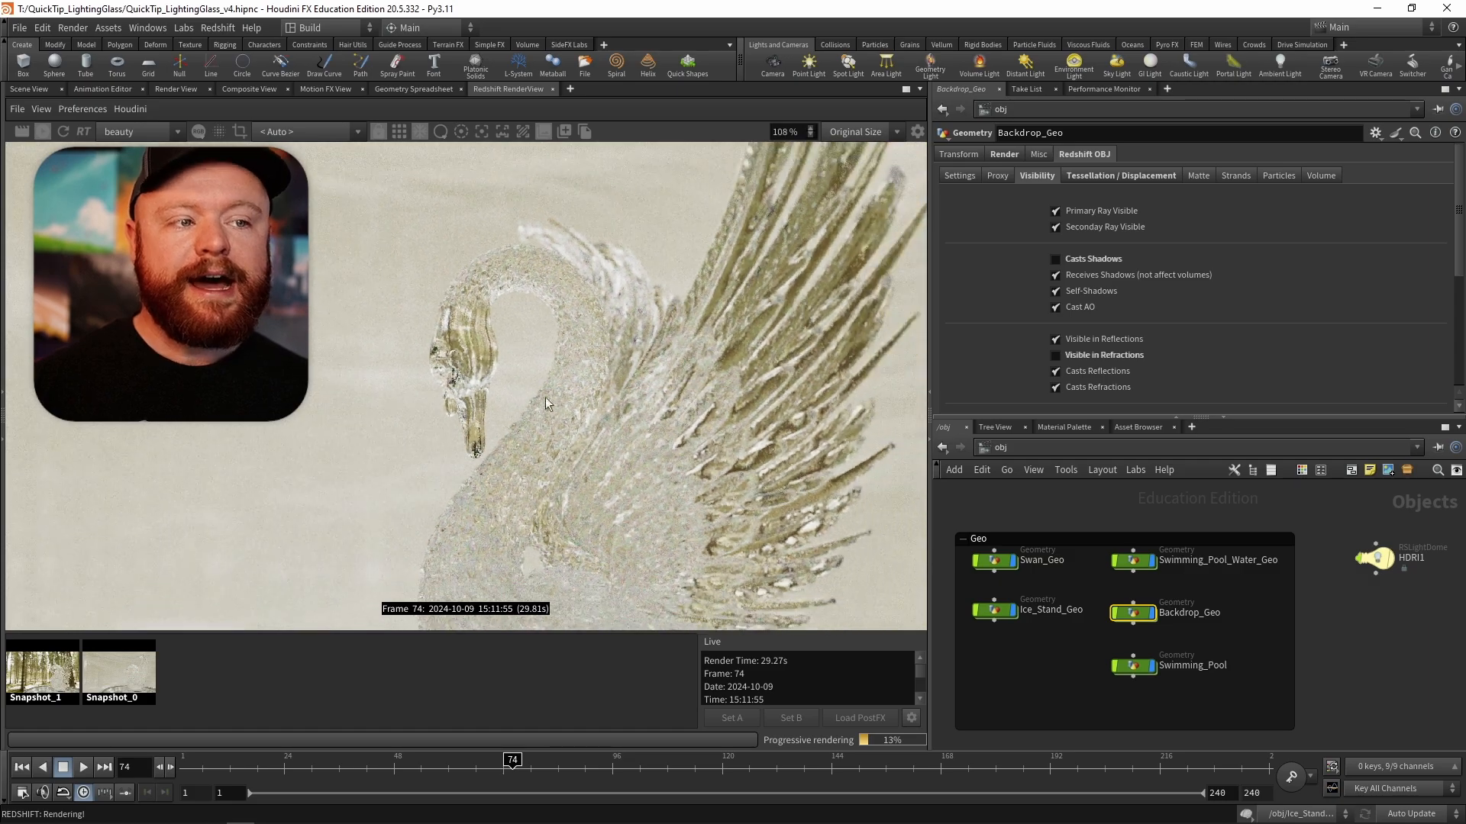
scroll(545, 403, down, 5)
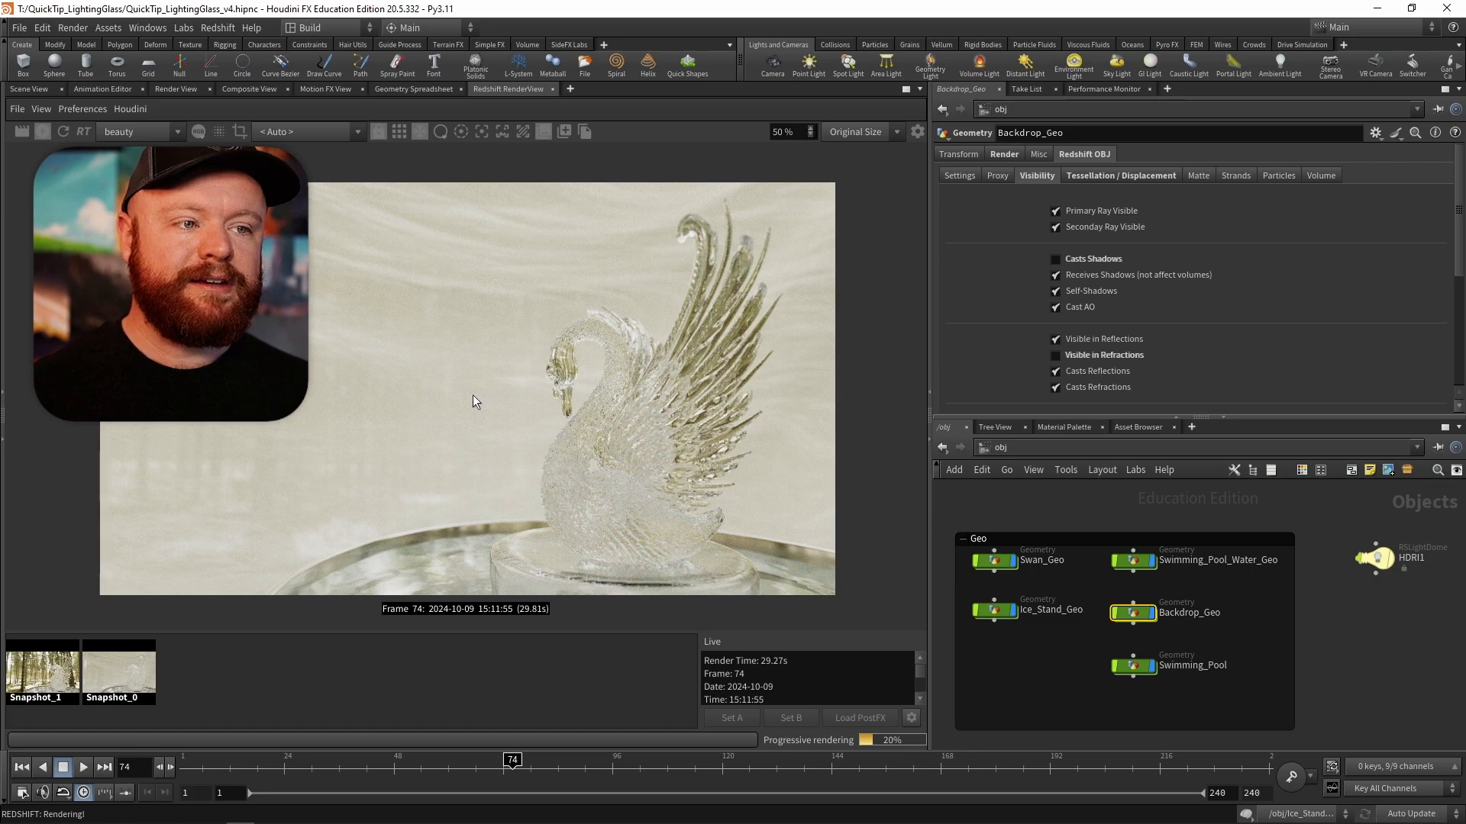
click(139, 676)
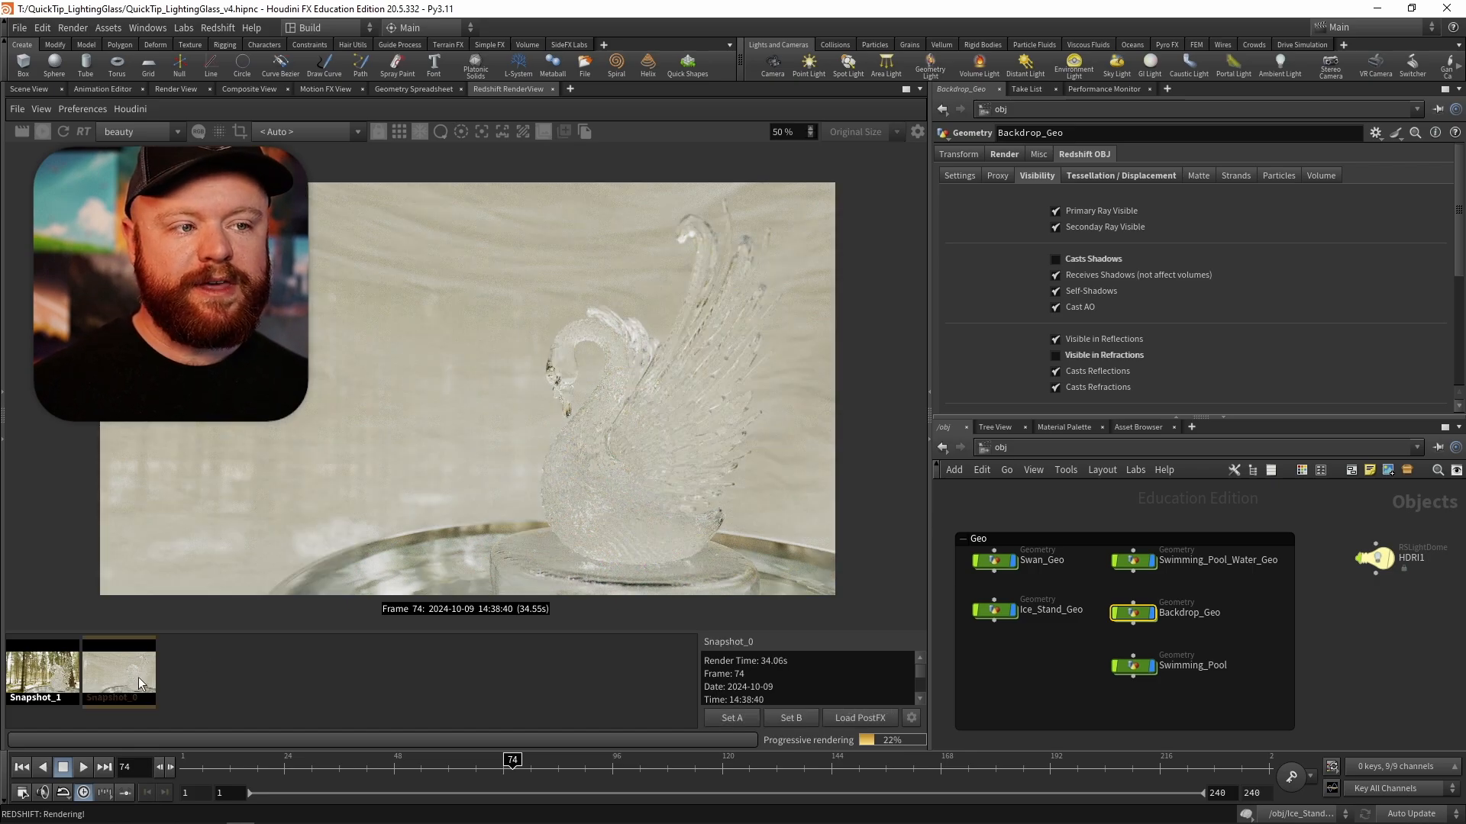
- Return to the live render and examine the swan's head, neck and wings against the backdrop
click(261, 685)
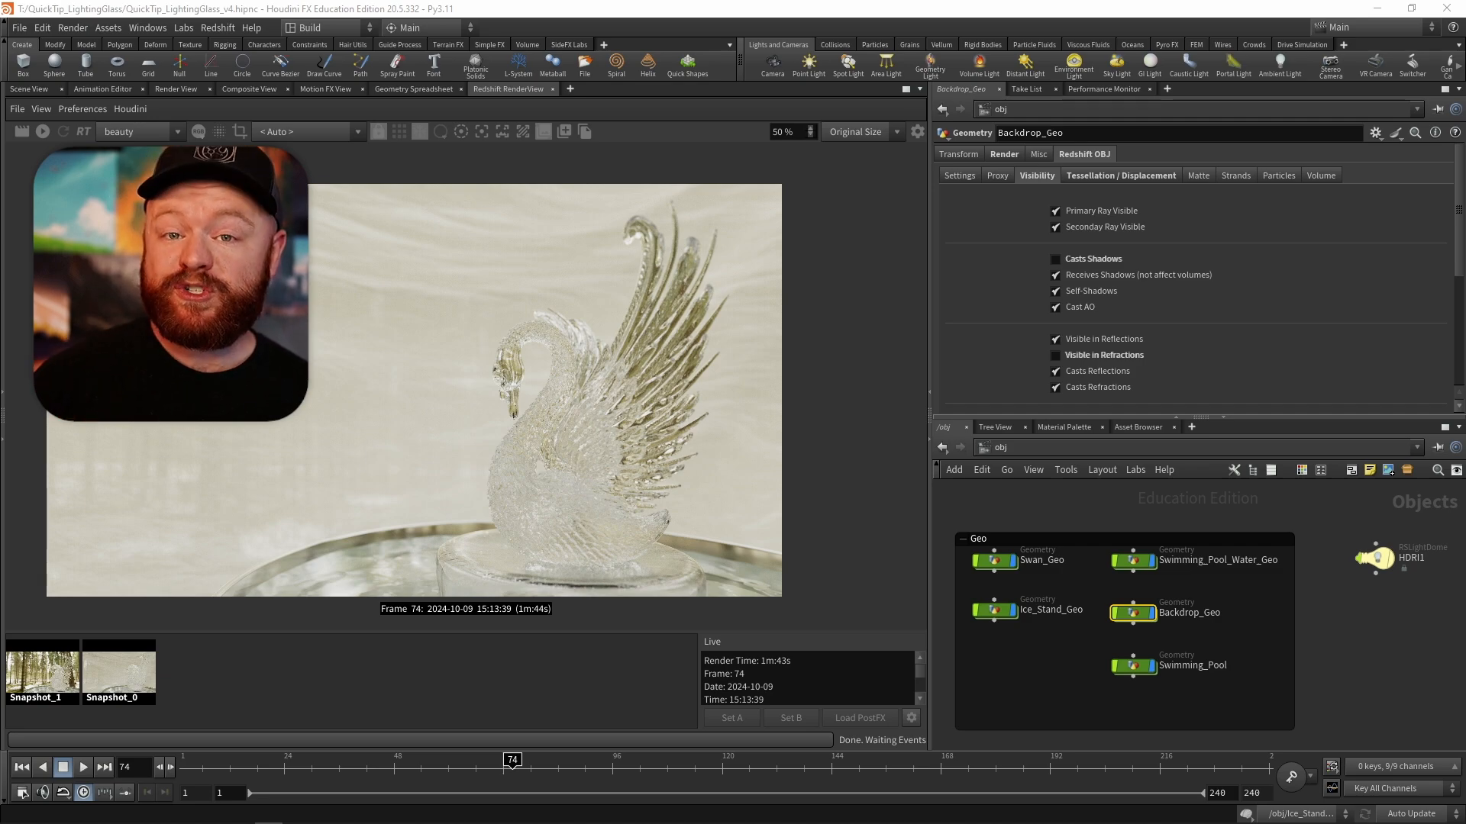
scroll(565, 358, up, 3)
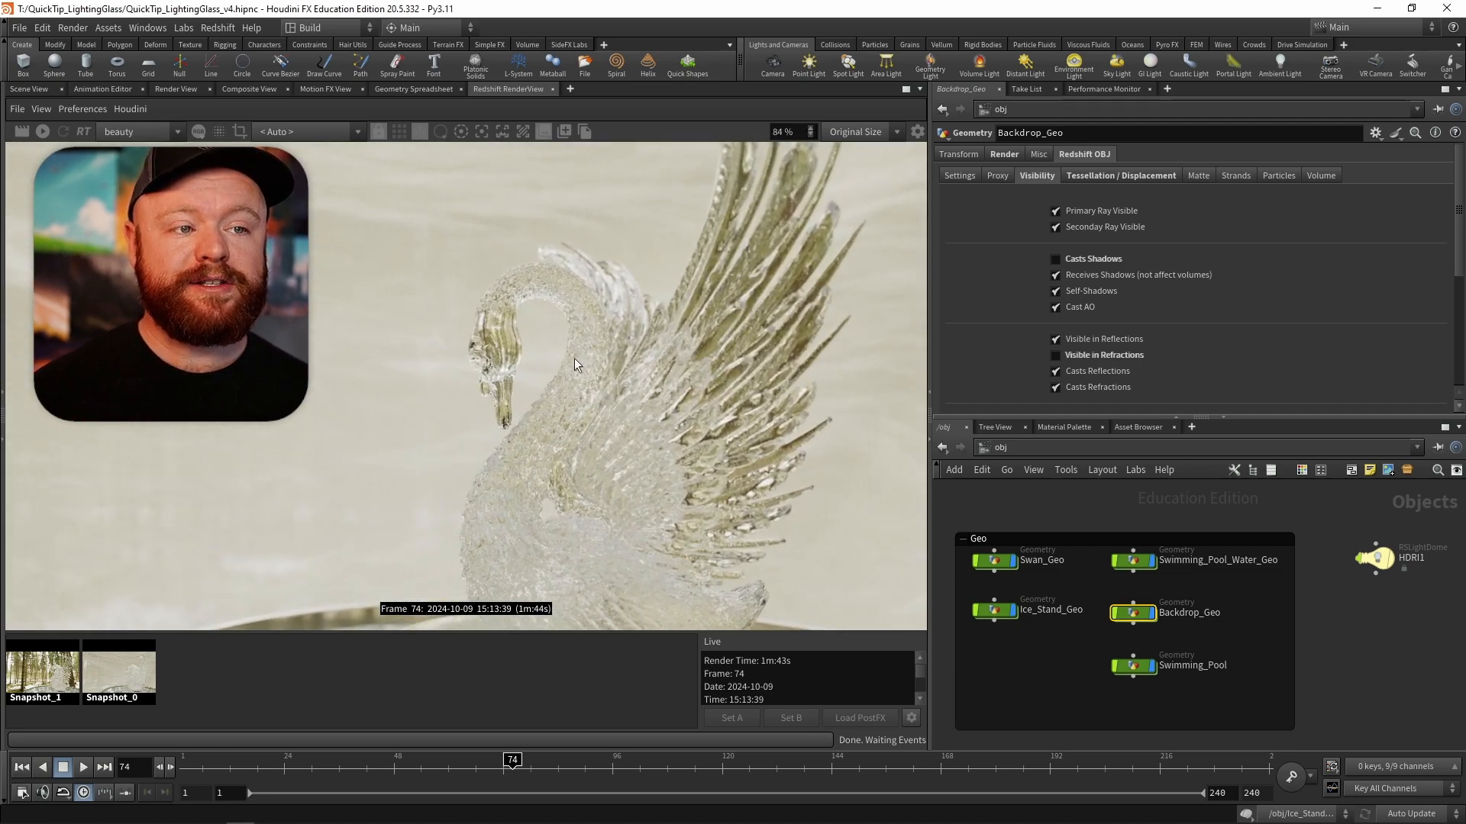
scroll(574, 358, up, 1)
drag(533, 346, 535, 358)
drag(369, 371, 519, 401)
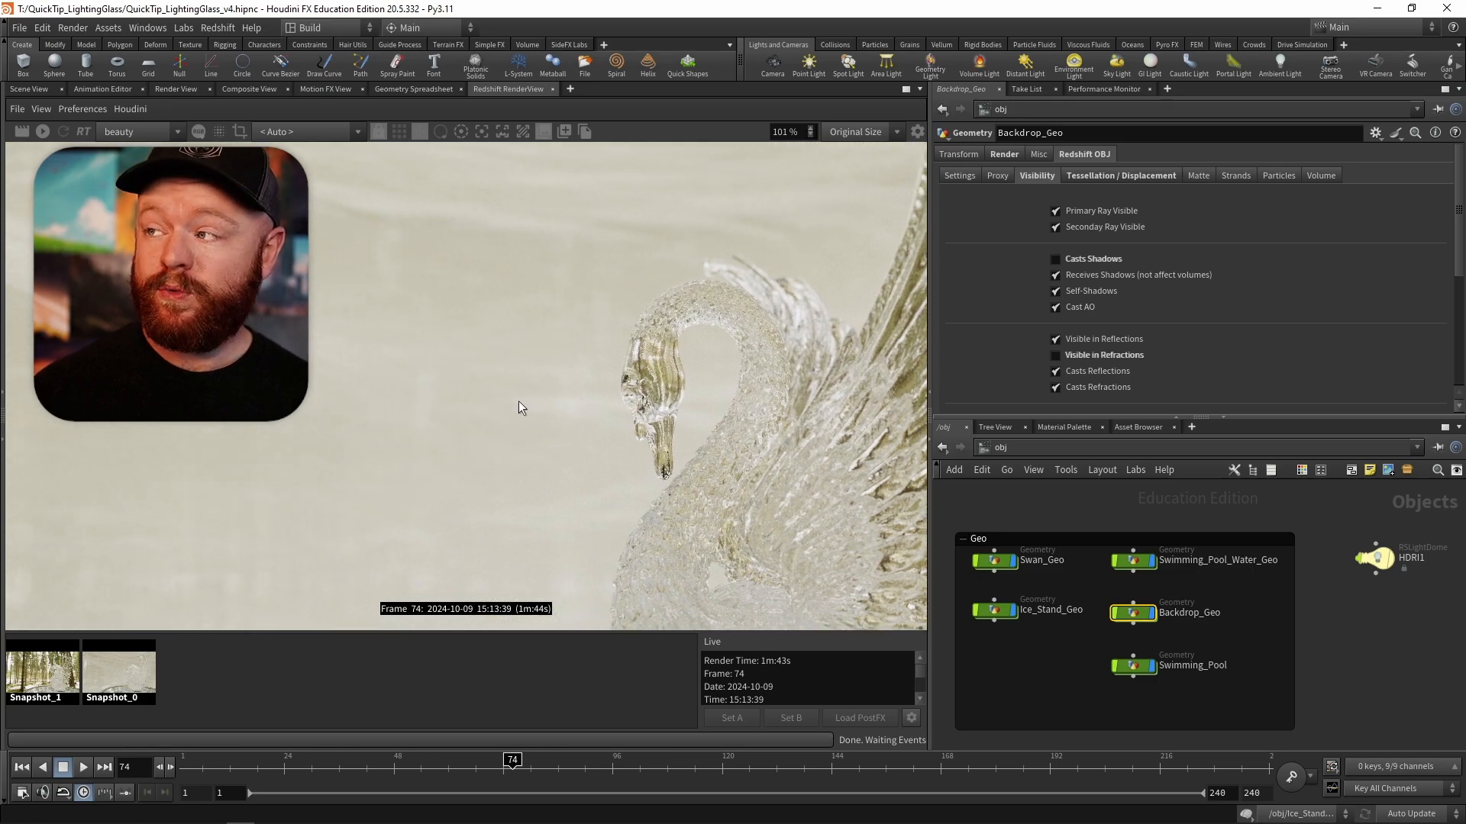
scroll(519, 401, down, 1)
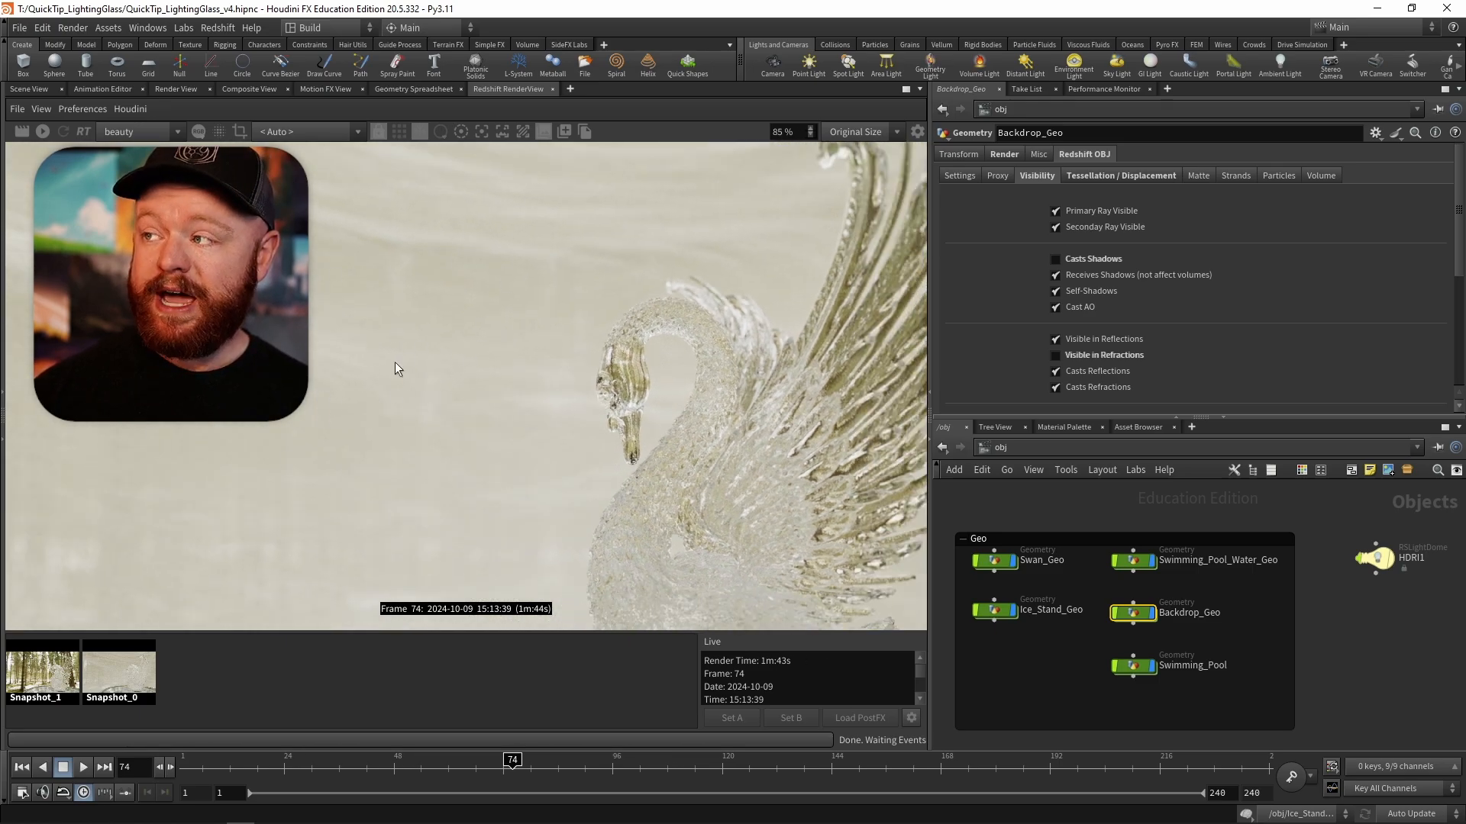
scroll(395, 368, down, 1)
- Duplicate the HDRI1 dome light and rename the original to HDRI_Cloth
middle_drag(1390, 609, 1152, 622)
drag(1152, 585, 1147, 620)
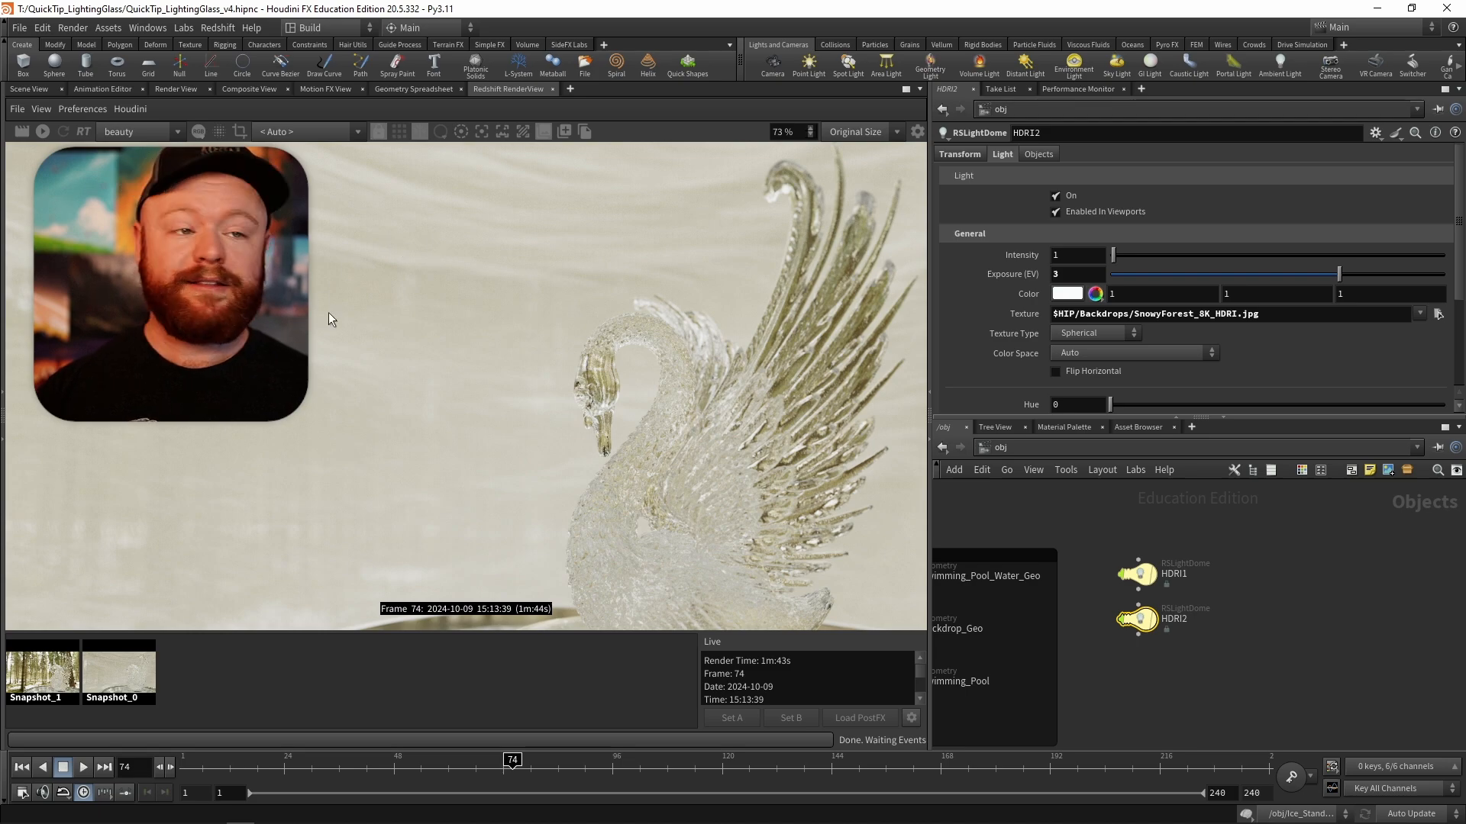
double_click(1182, 574)
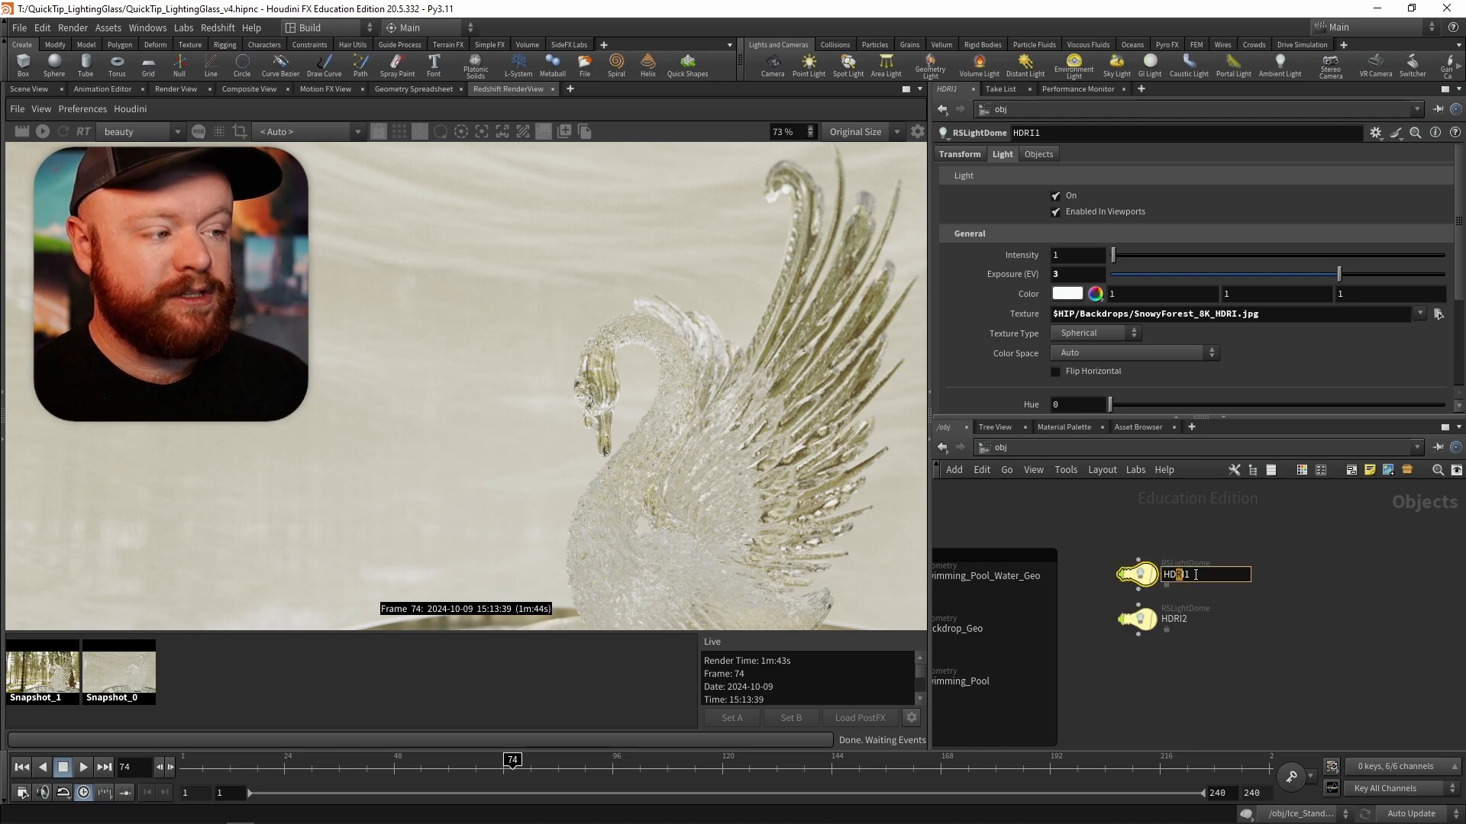
key(BackSpace)
text(_CLoth)
key(Return)
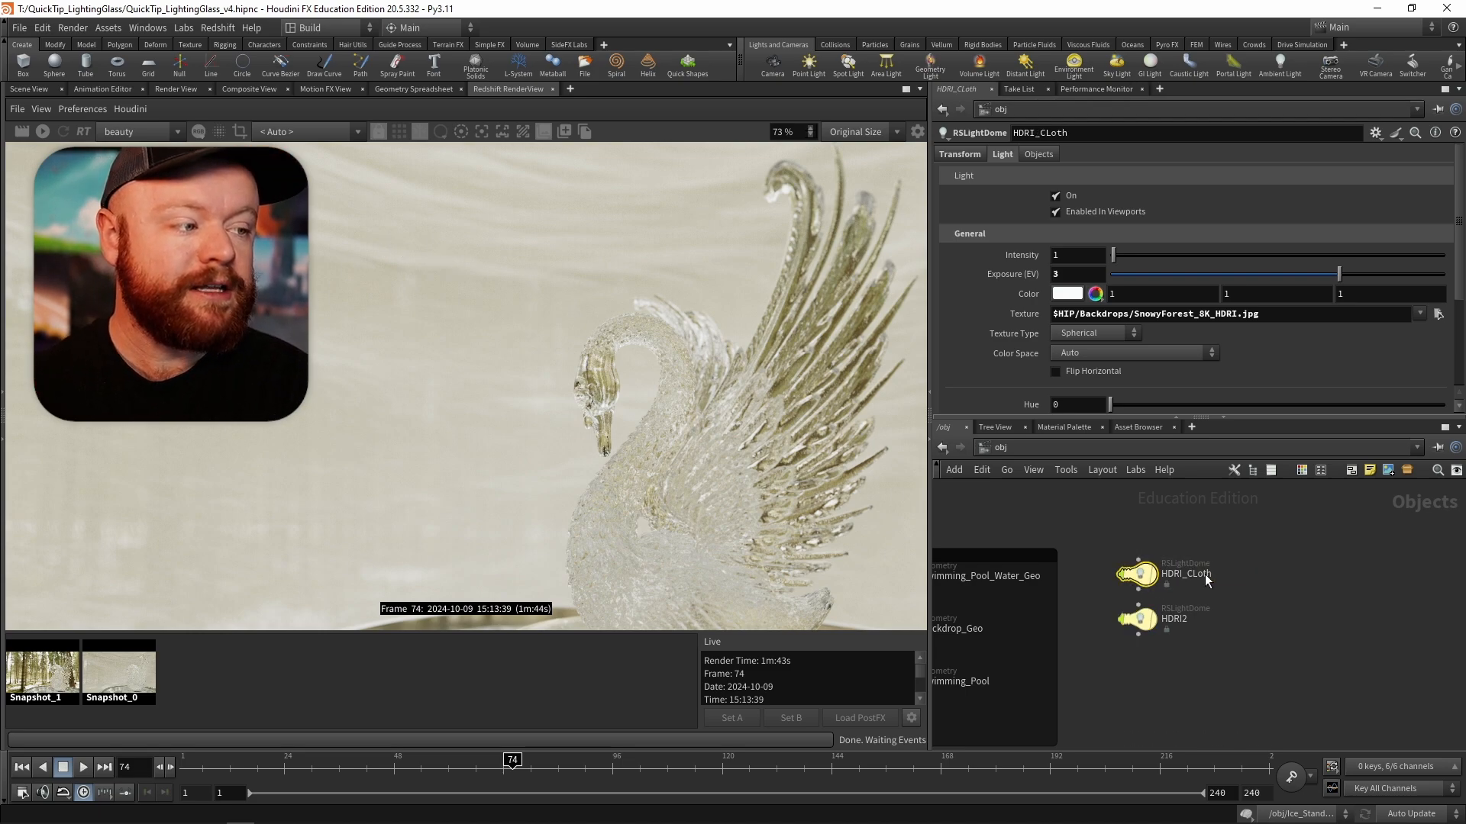
double_click(1203, 574)
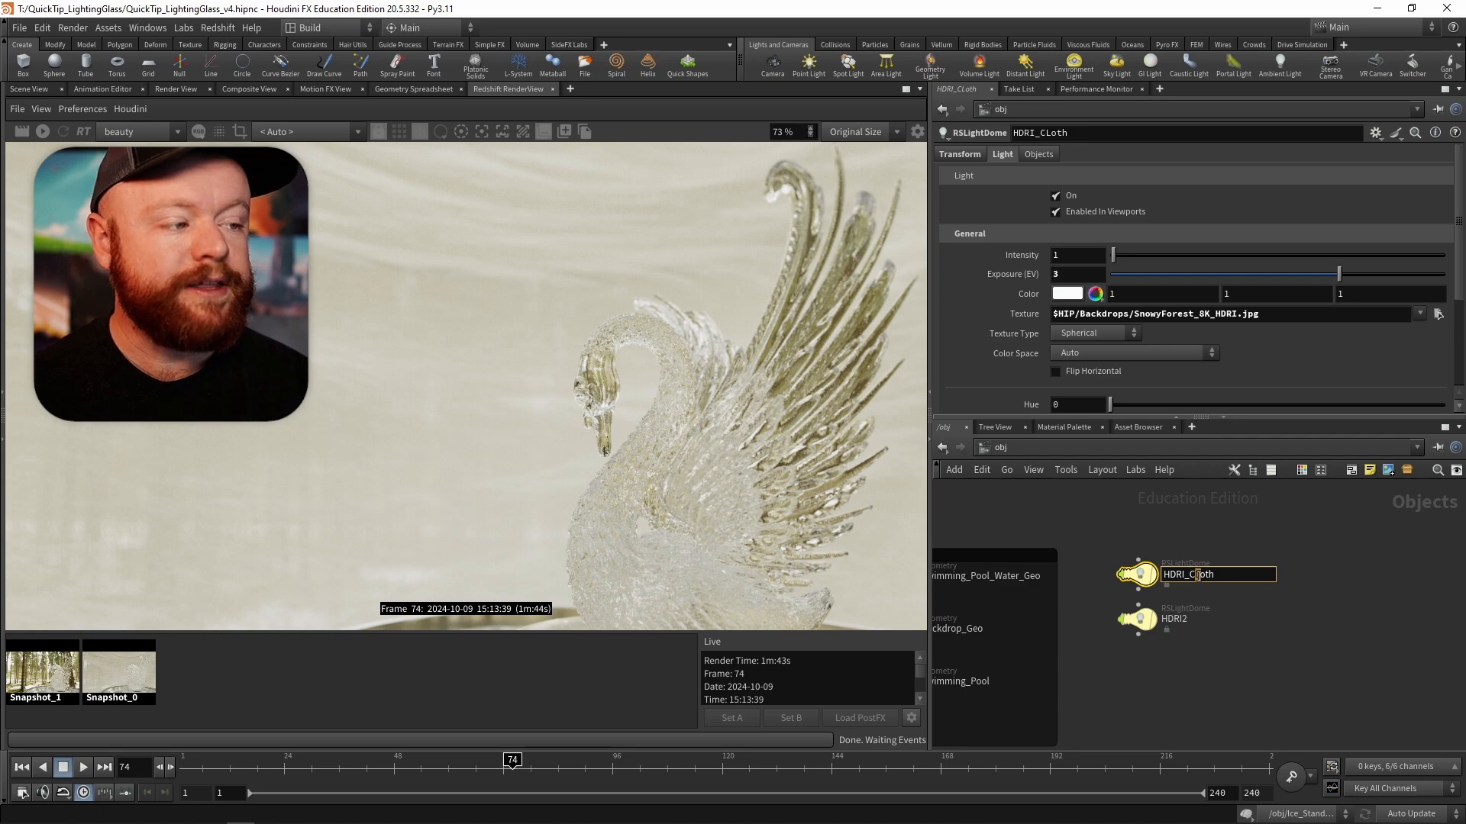
key(BackSpace)
text(l)
key(Return)
- Rename the duplicated dome light HDRI2 to HDRI_Swan
double_click(1198, 619)
key(BackSpace)
text(_Swan)
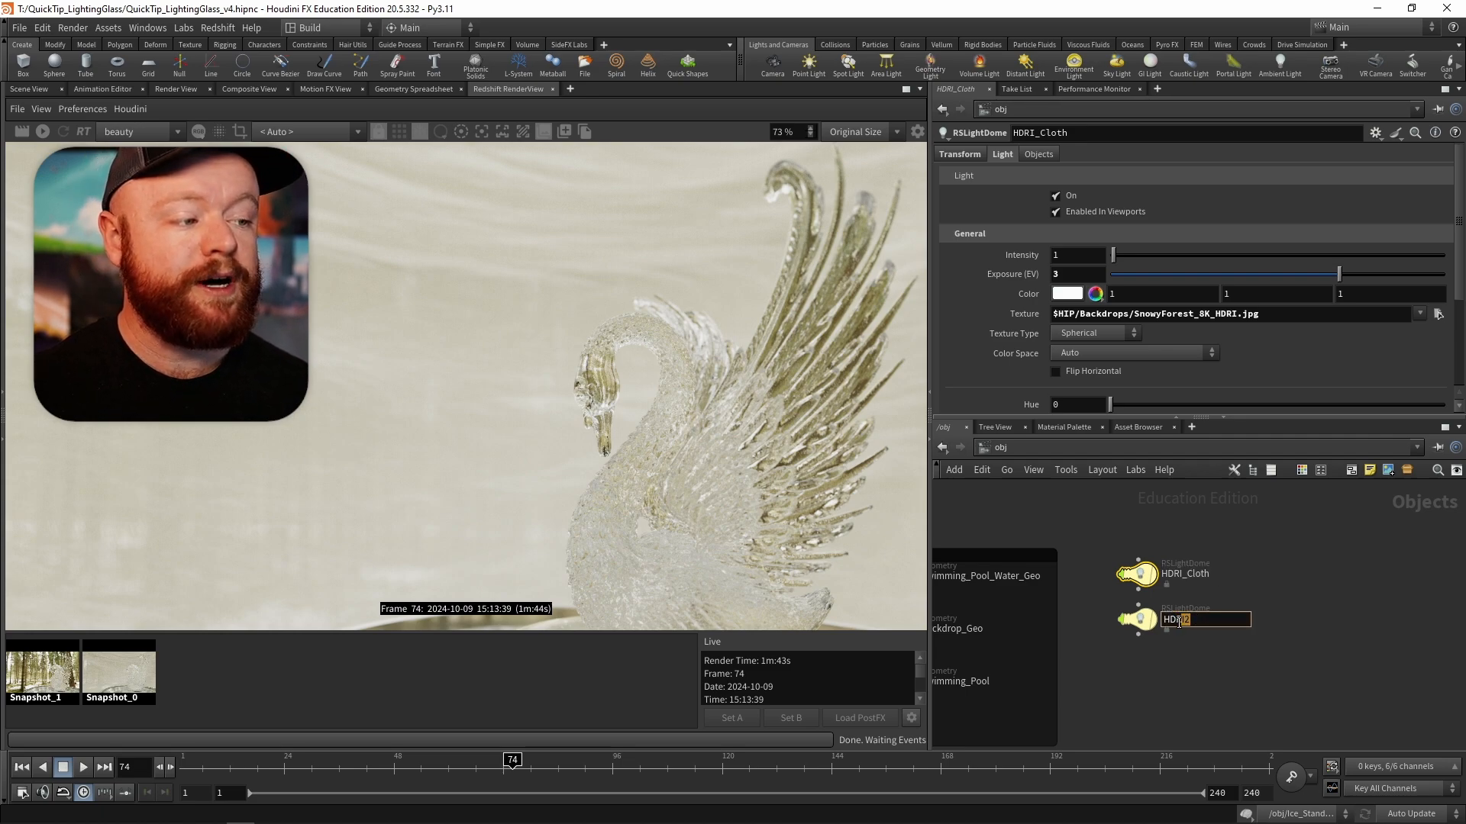
key(Return)
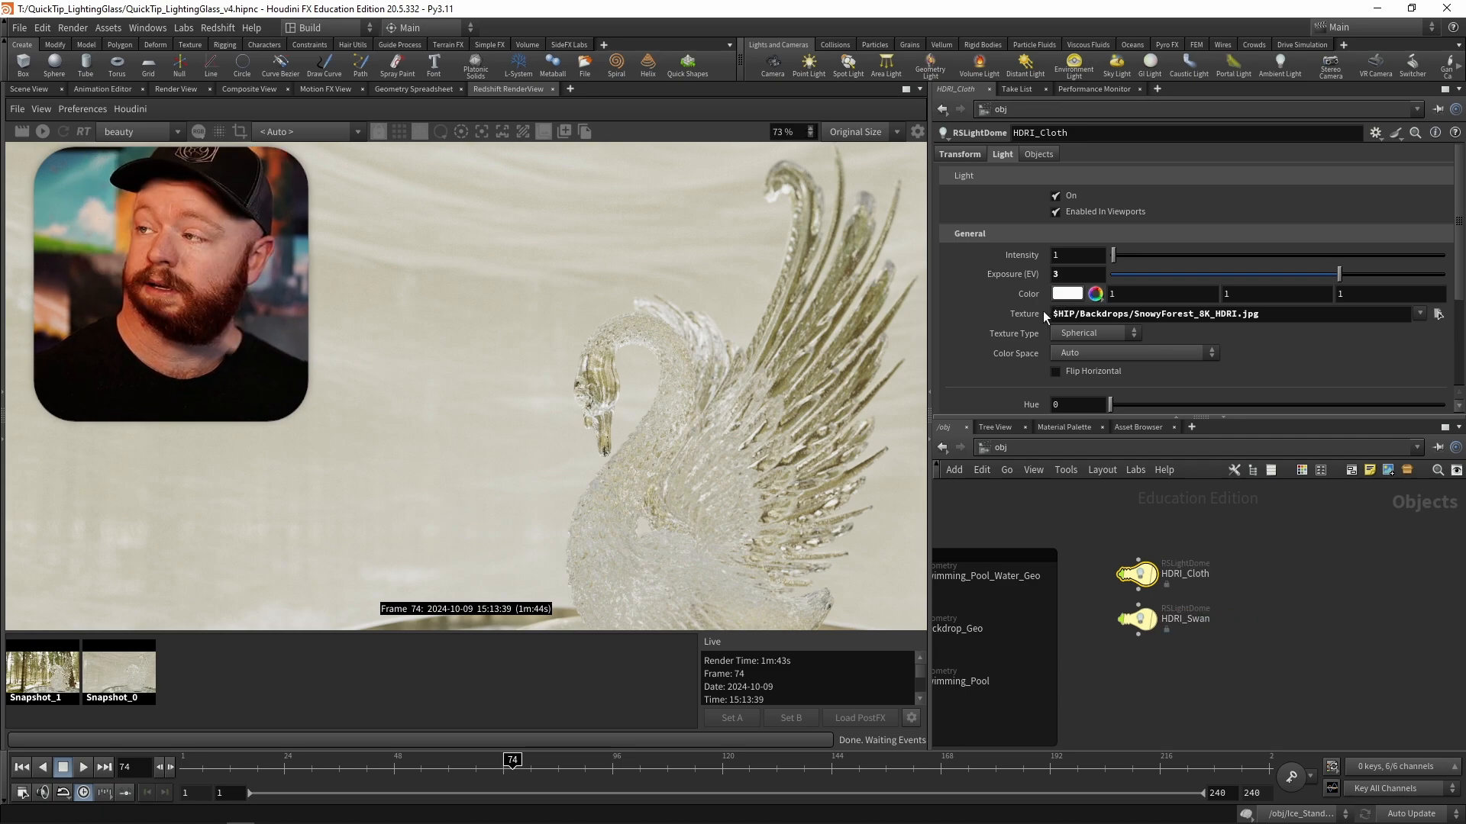
- Enable light-mesh associations on HDRI_Cloth and remove the ^Backdrop_Geo exclusion from Shadows Enabled For
click(1039, 154)
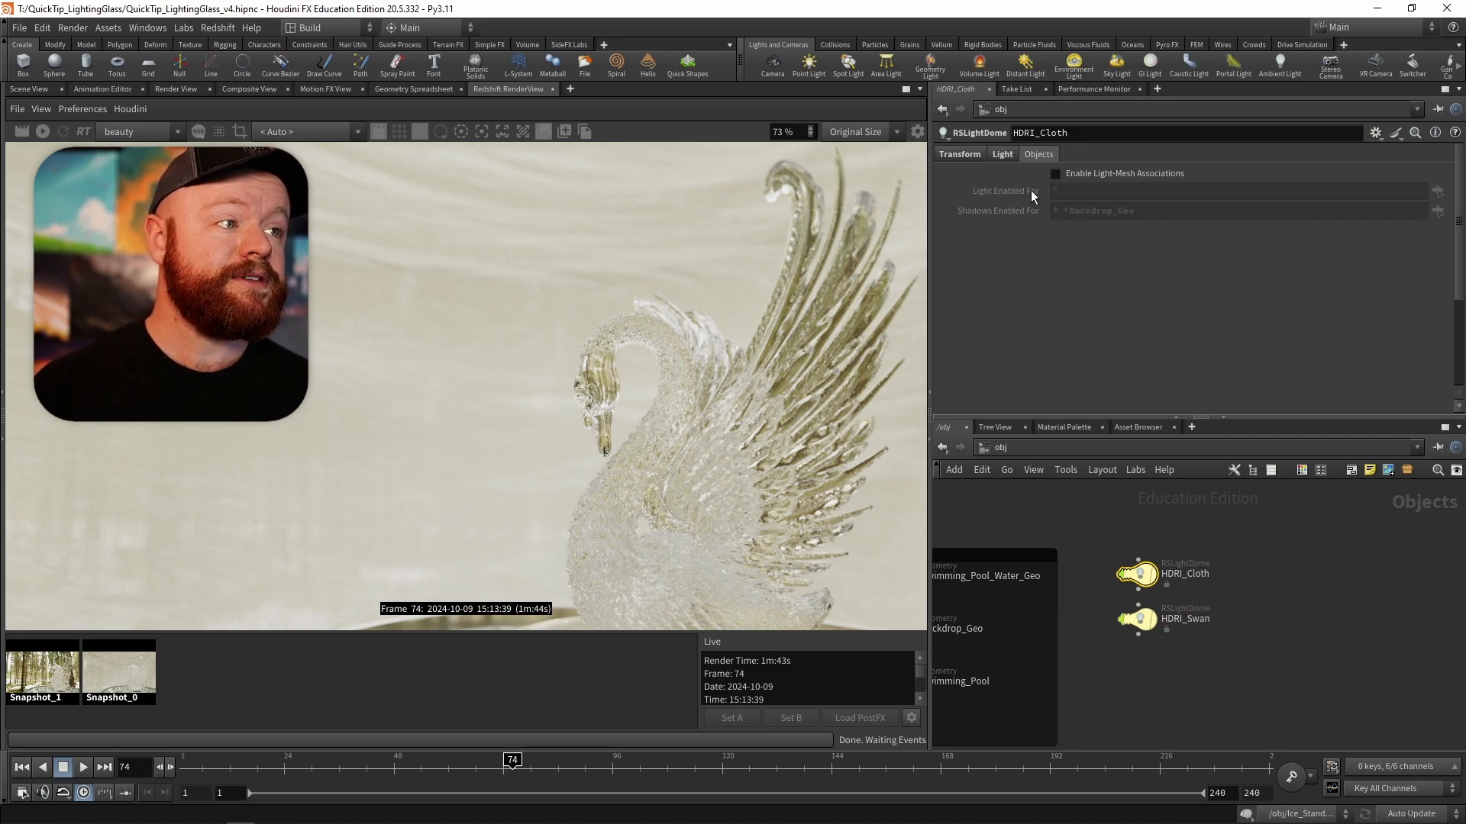
click(1119, 170)
drag(1143, 213, 1063, 213)
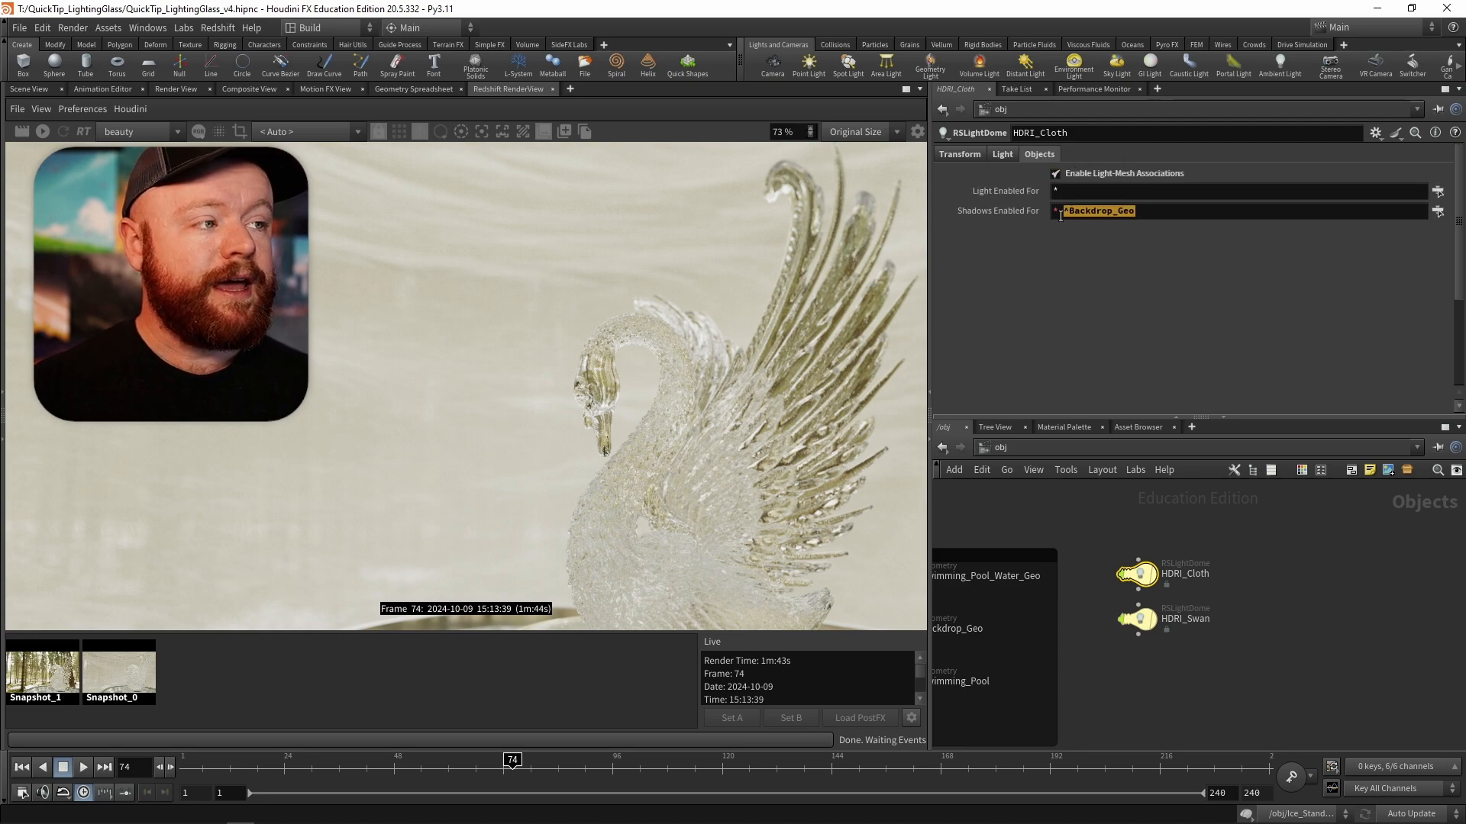
key(BackSpace)
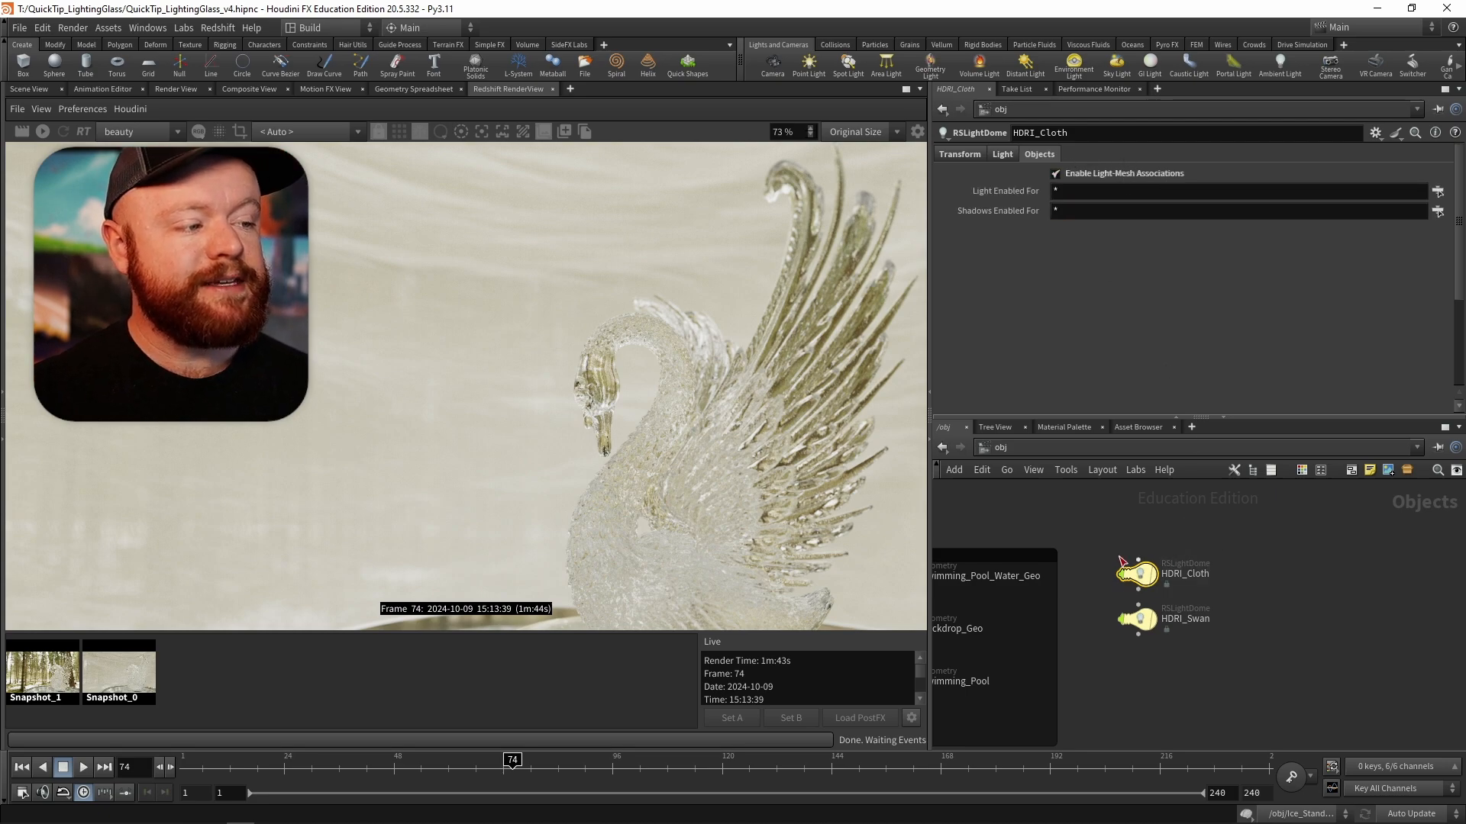
- Restrict HDRI_Cloth's Light Enabled For setting to /obj/Backdrop_Geo
middle_drag(1099, 547, 1077, 527)
click(1124, 637)
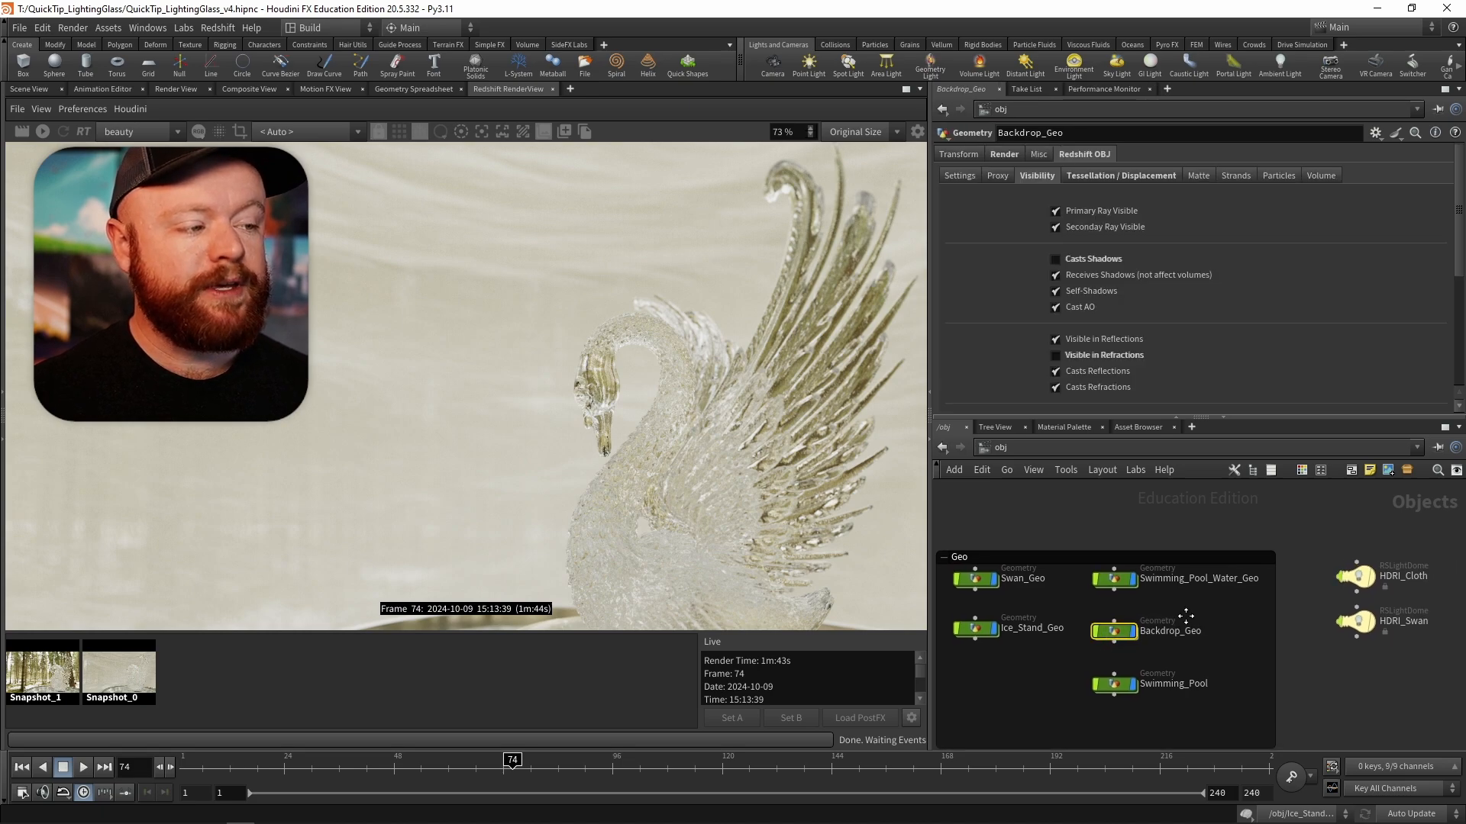
middle_drag(1185, 616, 1173, 618)
click(1342, 579)
drag(1119, 633, 1085, 187)
middle_drag(1291, 532, 1230, 526)
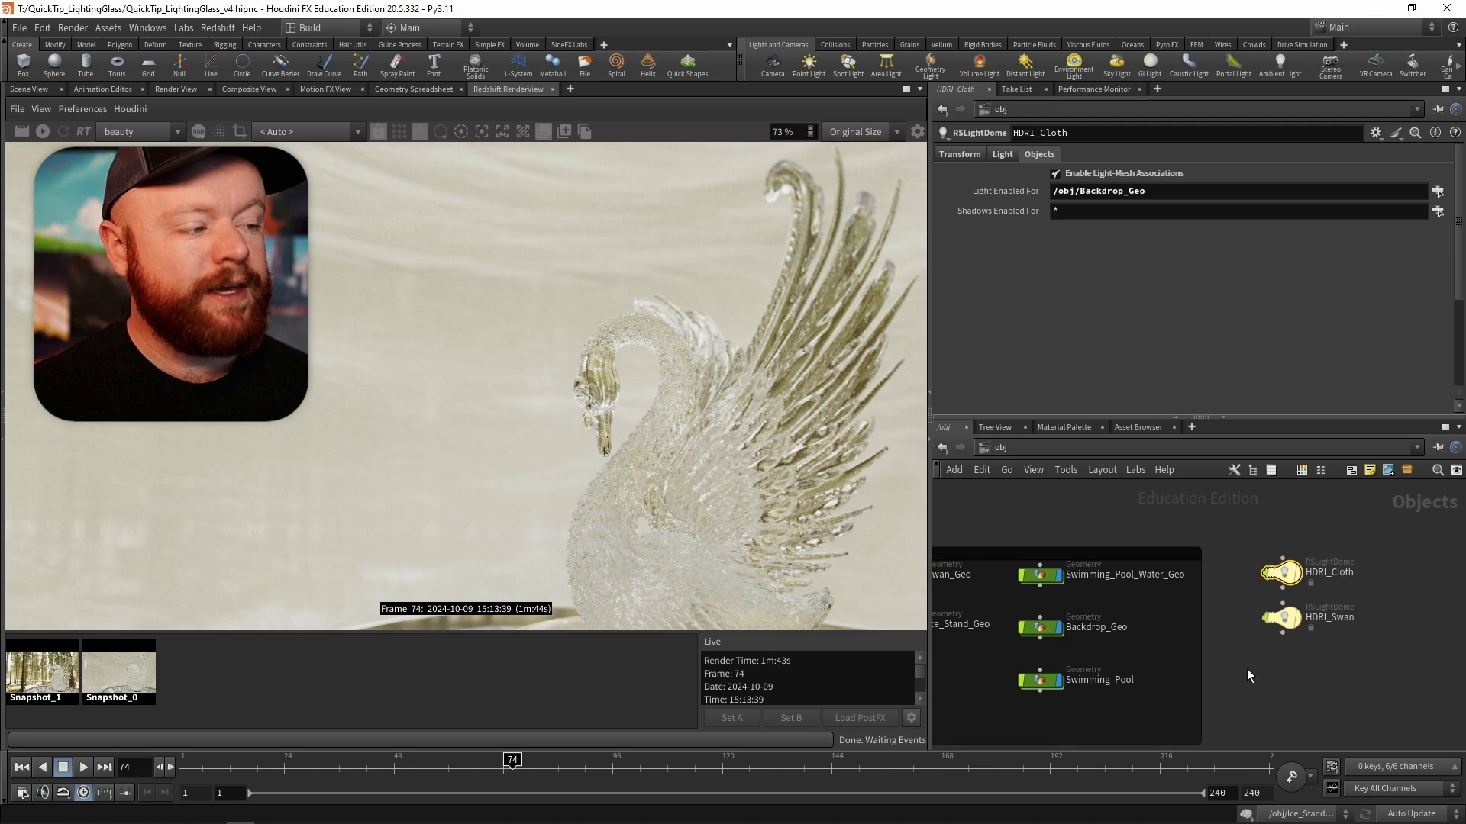
- Enable light-mesh associations on HDRI_Swan and leave only * in its Shadows Enabled For setting
drag(1321, 611, 1323, 609)
middle_drag(1262, 664, 1330, 659)
click(1038, 155)
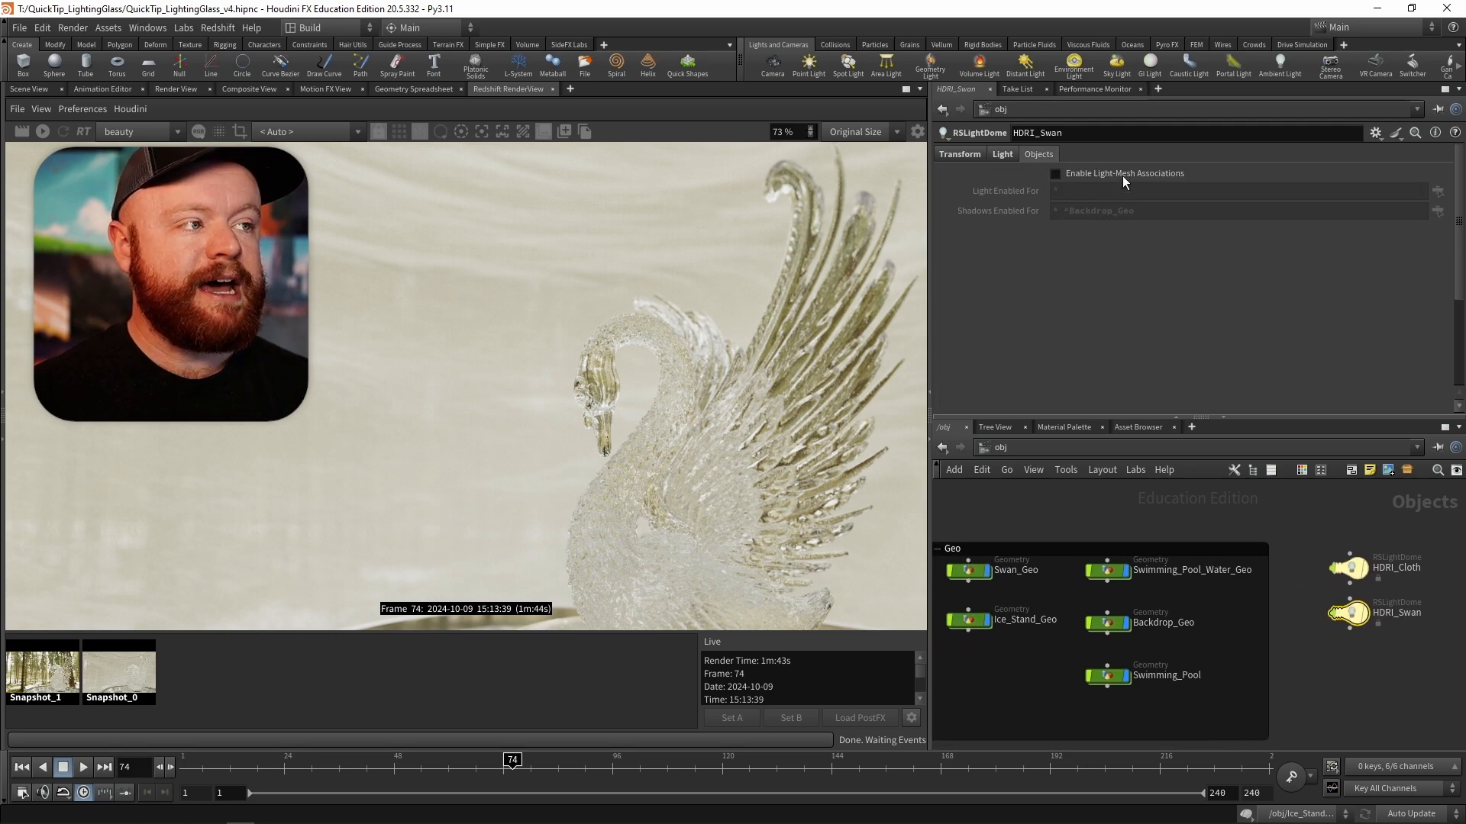
click(1056, 174)
key(BackSpace)
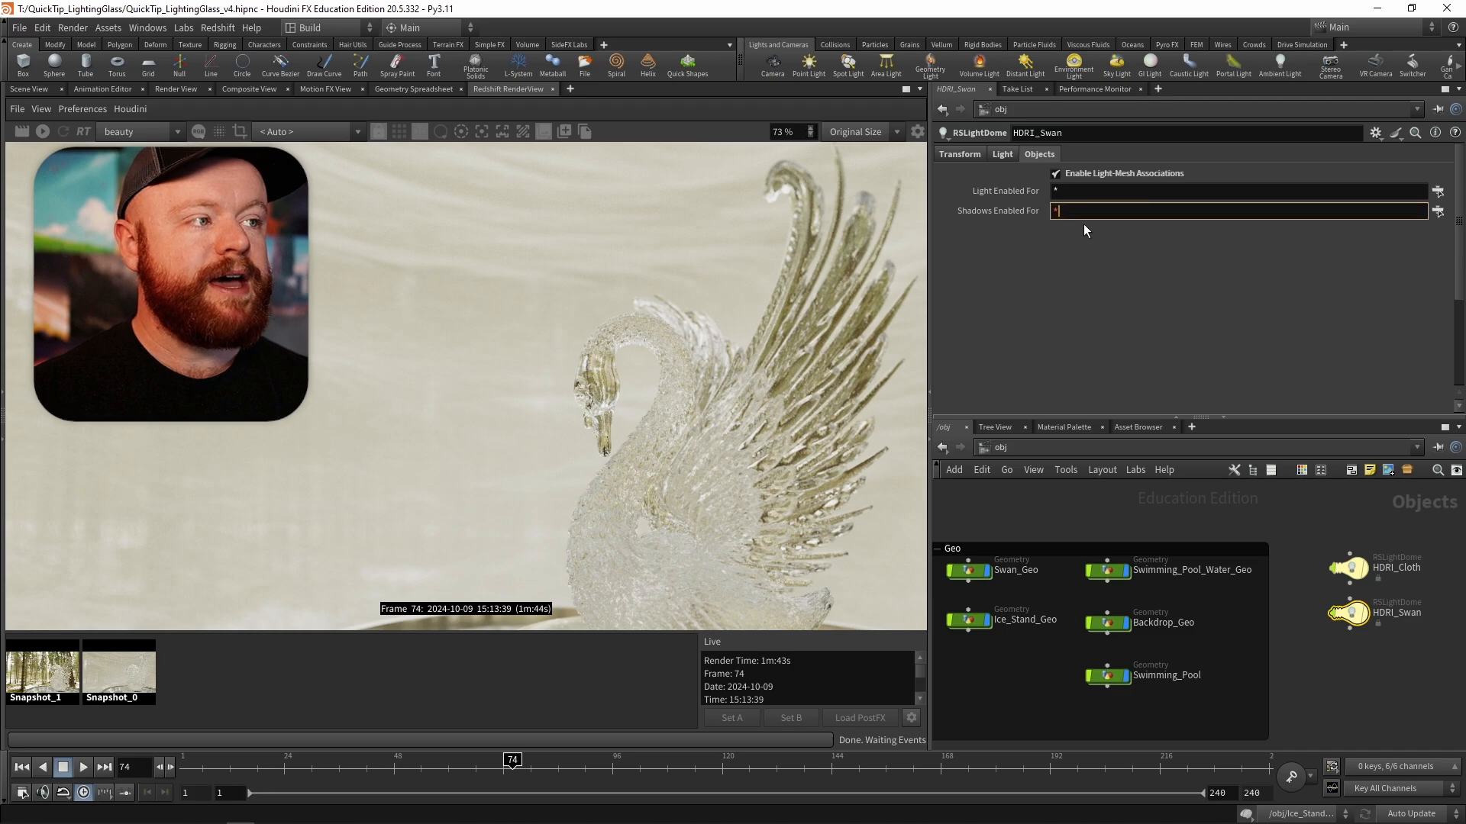
click(1121, 506)
- Set HDRI_Swan's Light Enabled For to * ^Backdrop_Geo so it lights everything except the backdrop
click(1089, 190)
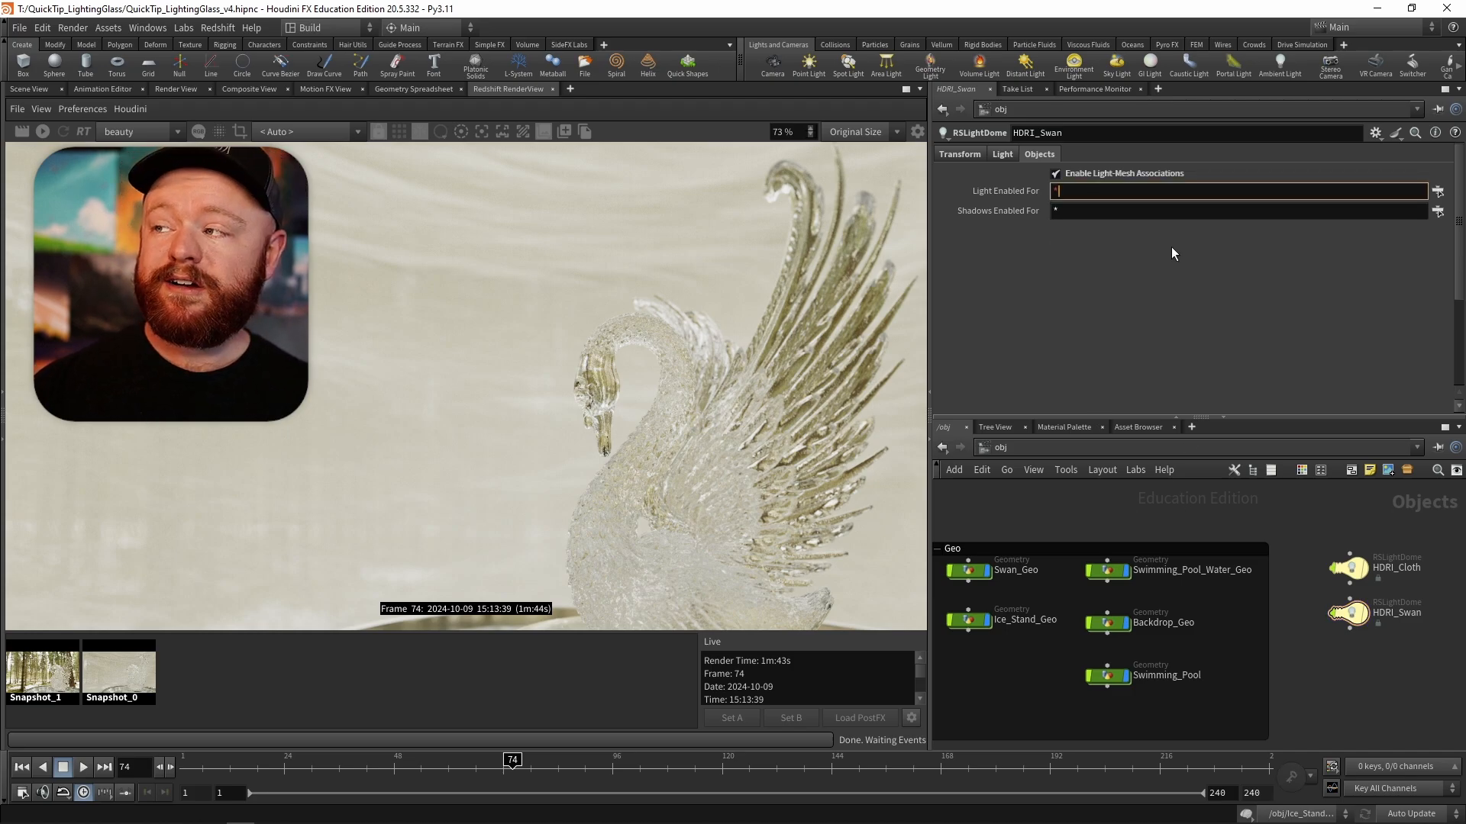
text(^B)
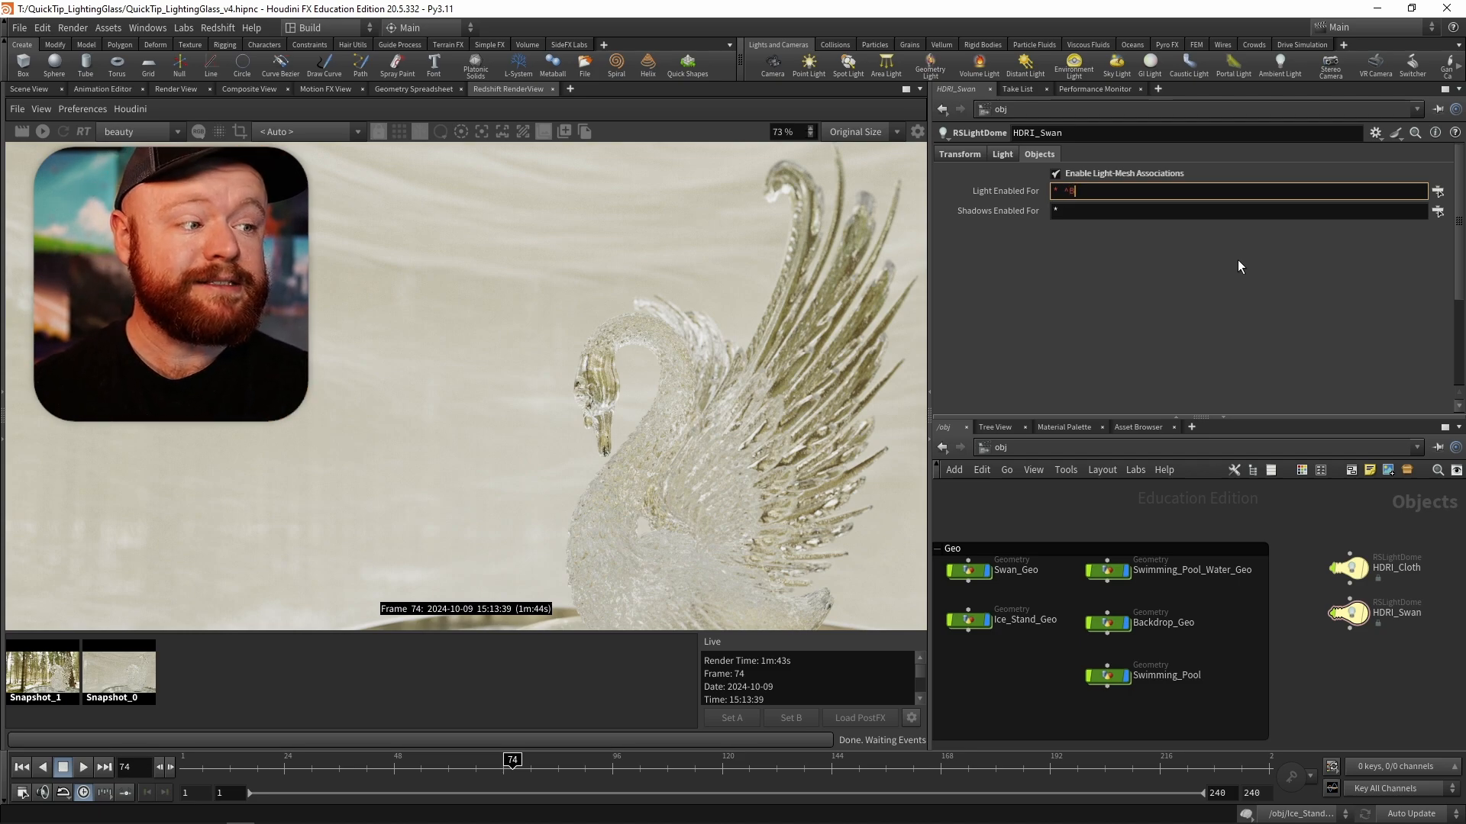
text(ackdrop_Geo)
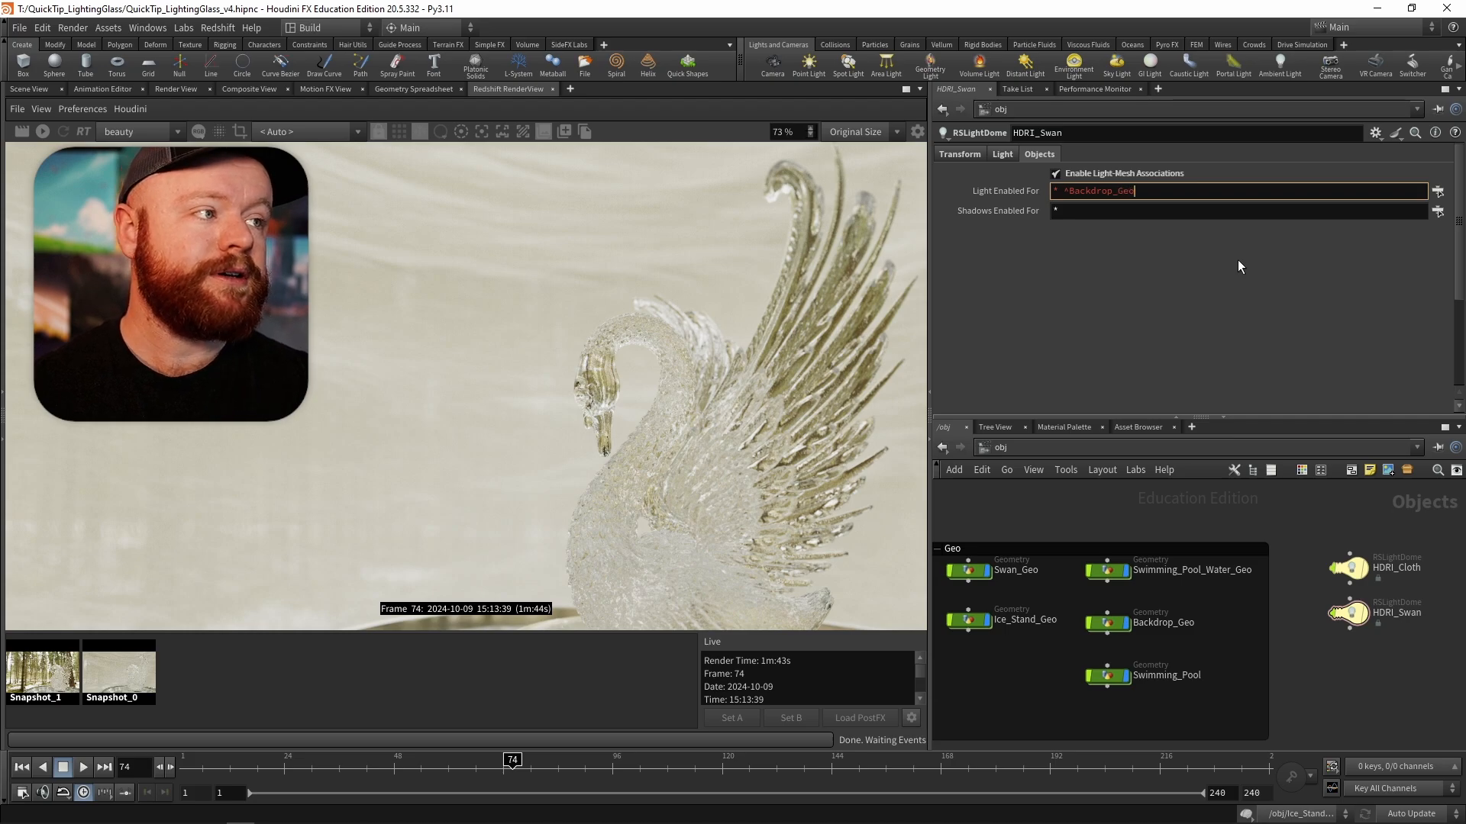
key(Return)
- Check the object associations of HDRI_Swan and HDRI_Cloth and start the Redshift interactive render
middle_drag(1234, 536, 1169, 534)
click(1282, 611)
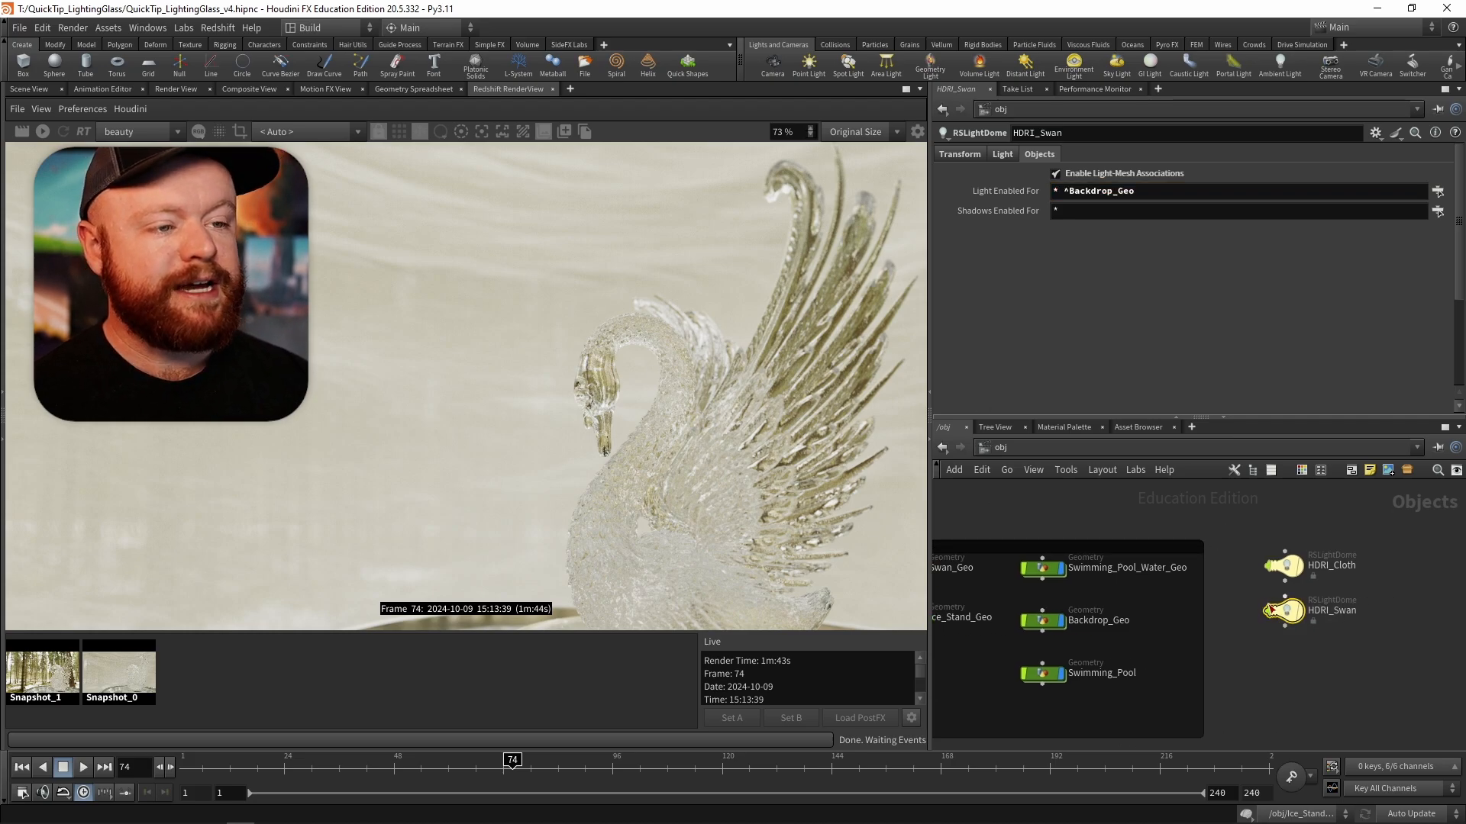
drag(1263, 550, 1262, 548)
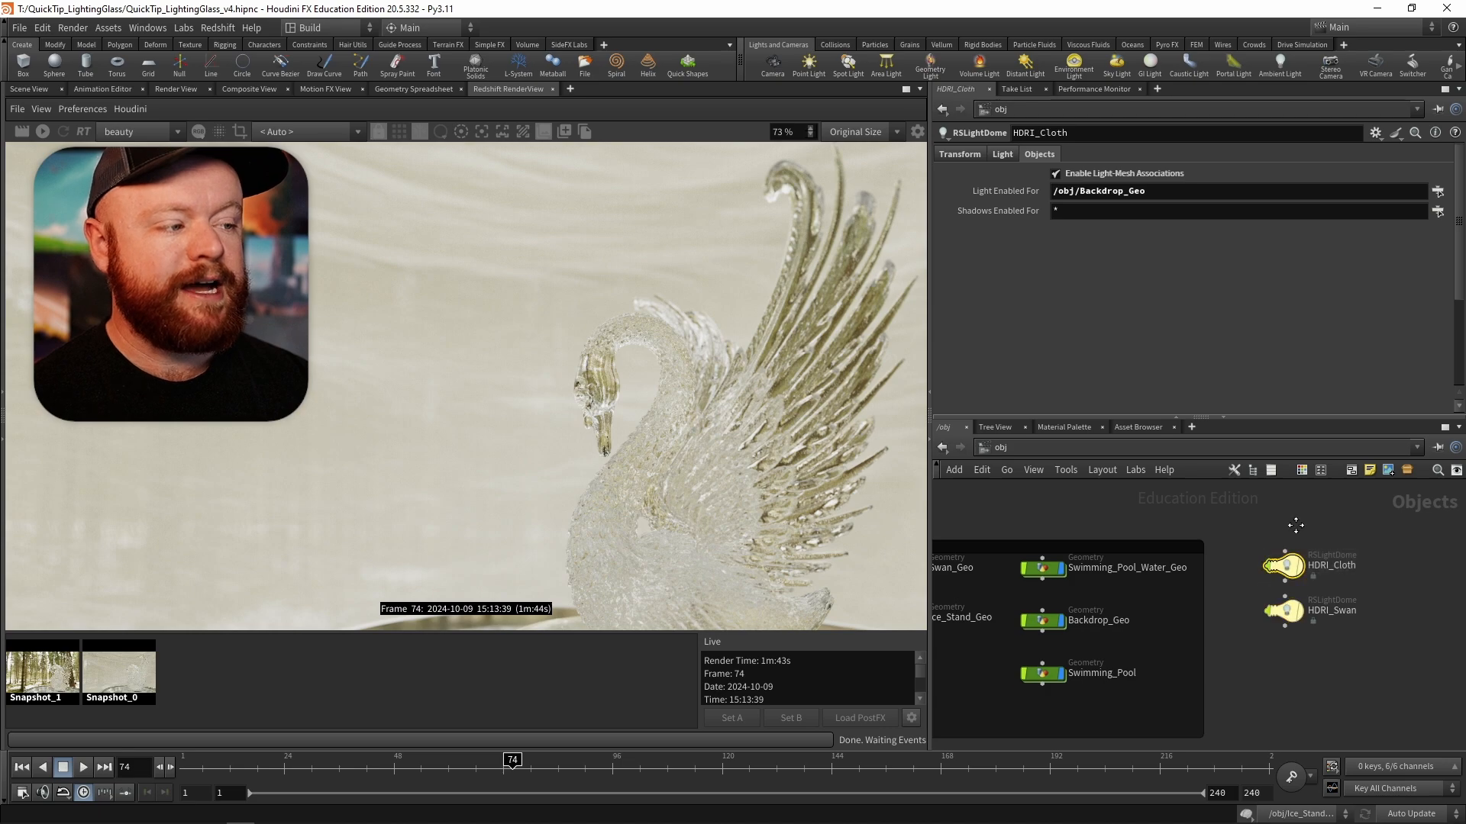
middle_drag(1296, 524, 1274, 525)
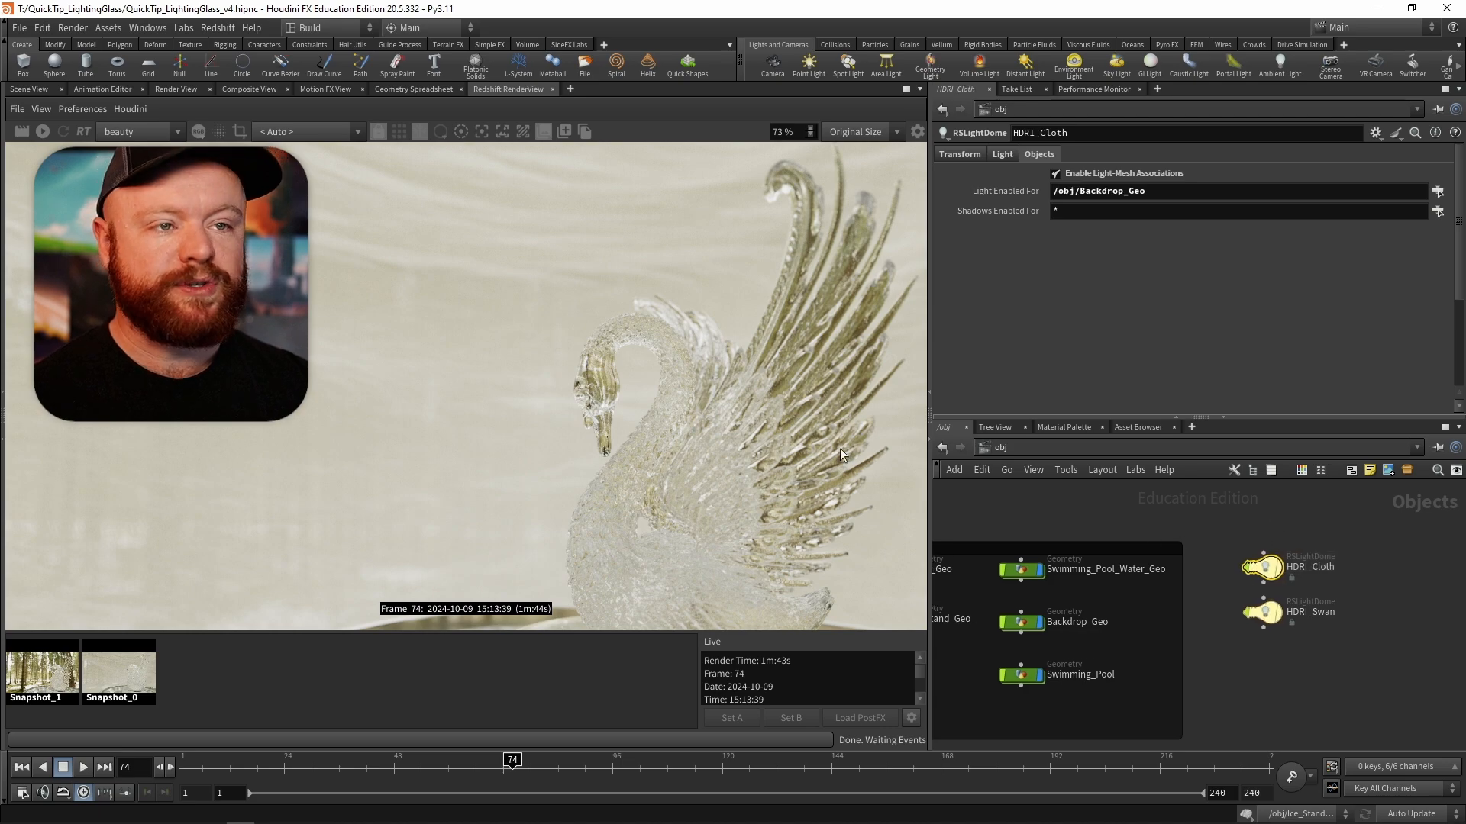
click(43, 133)
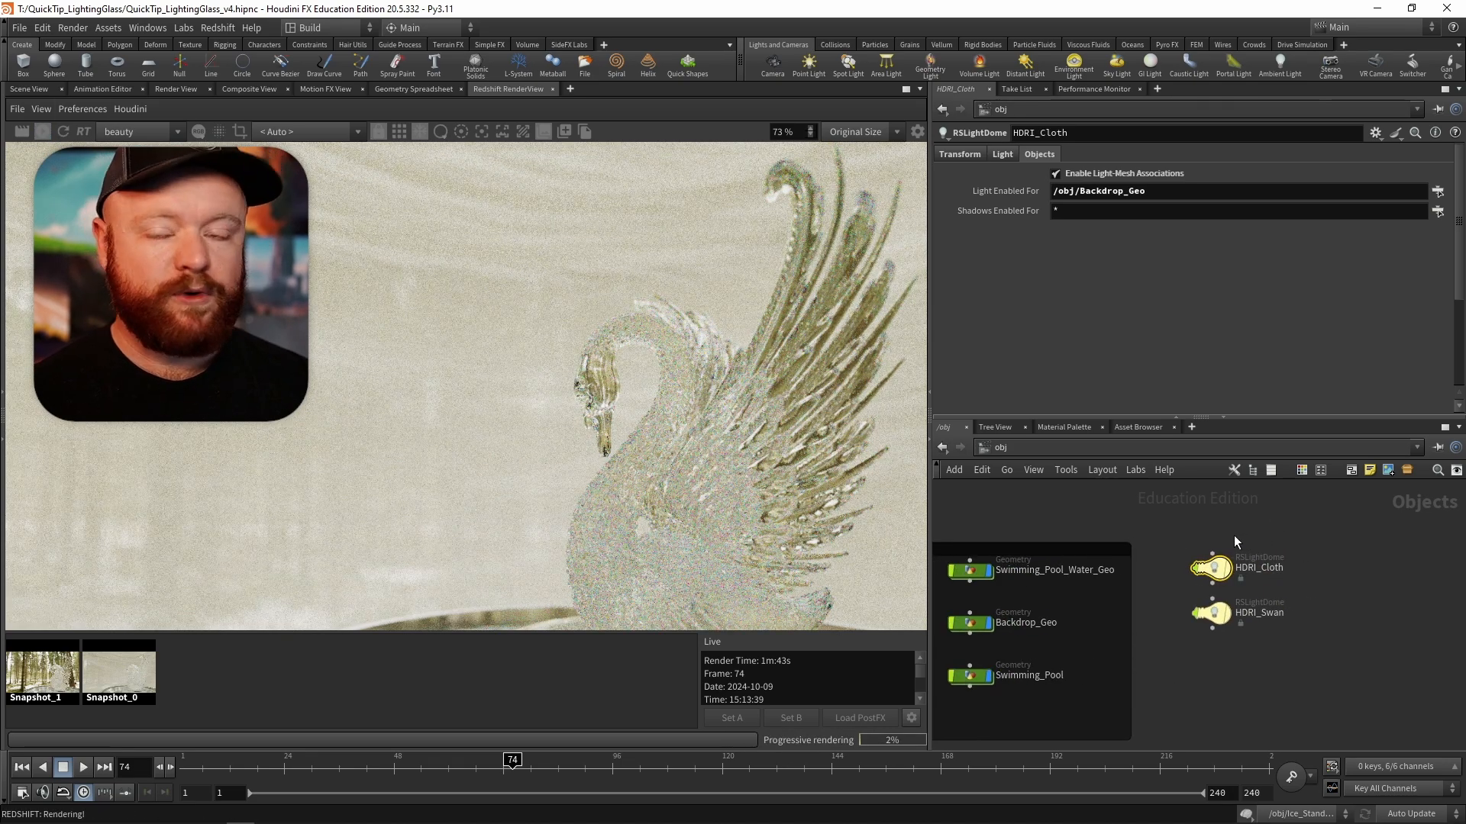
- Try exposure values of 1, 2 and 2.5 on HDRI_Swan and inspect the swan in the live render
click(1248, 611)
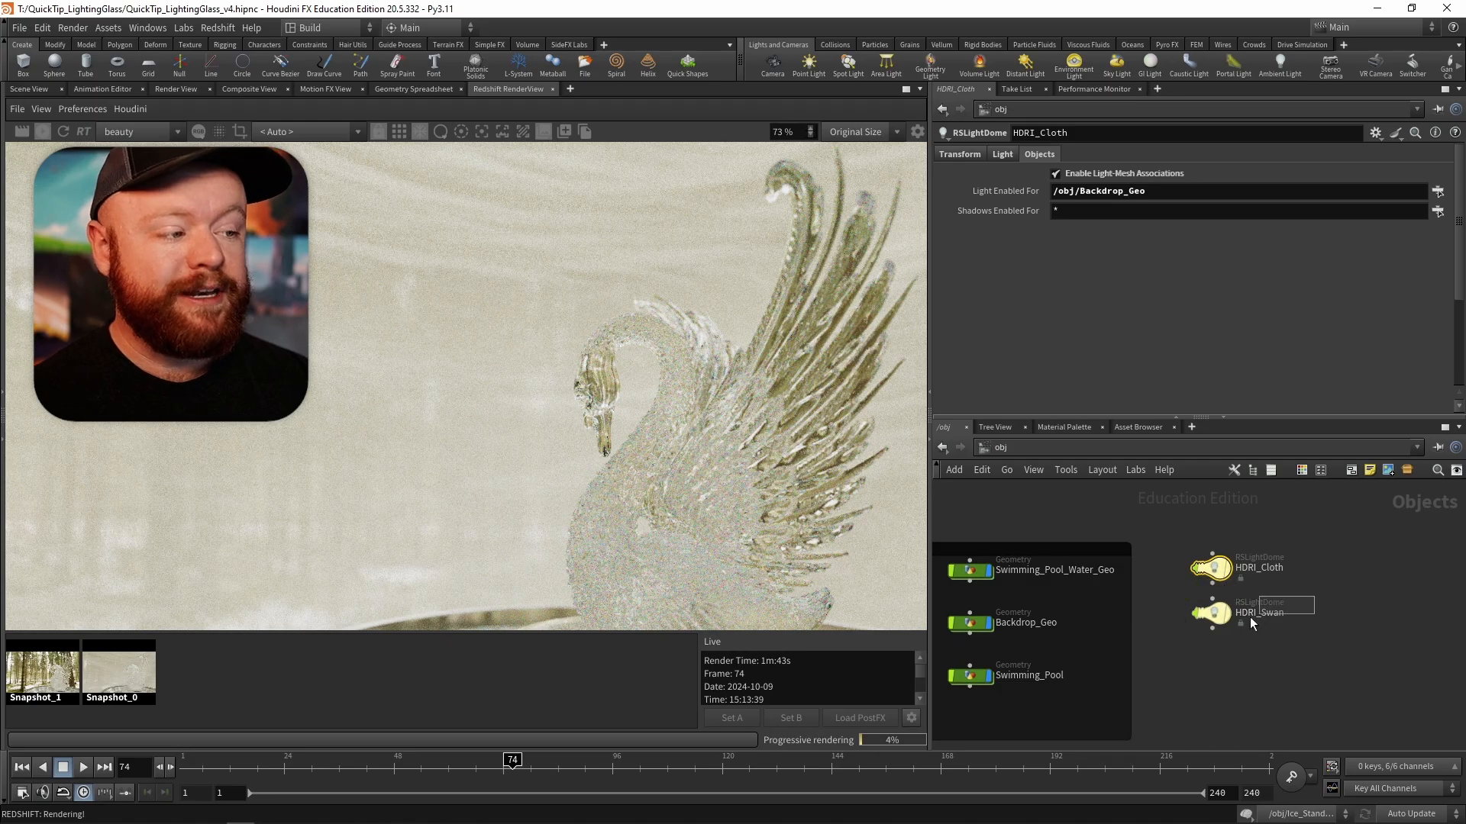
click(1001, 155)
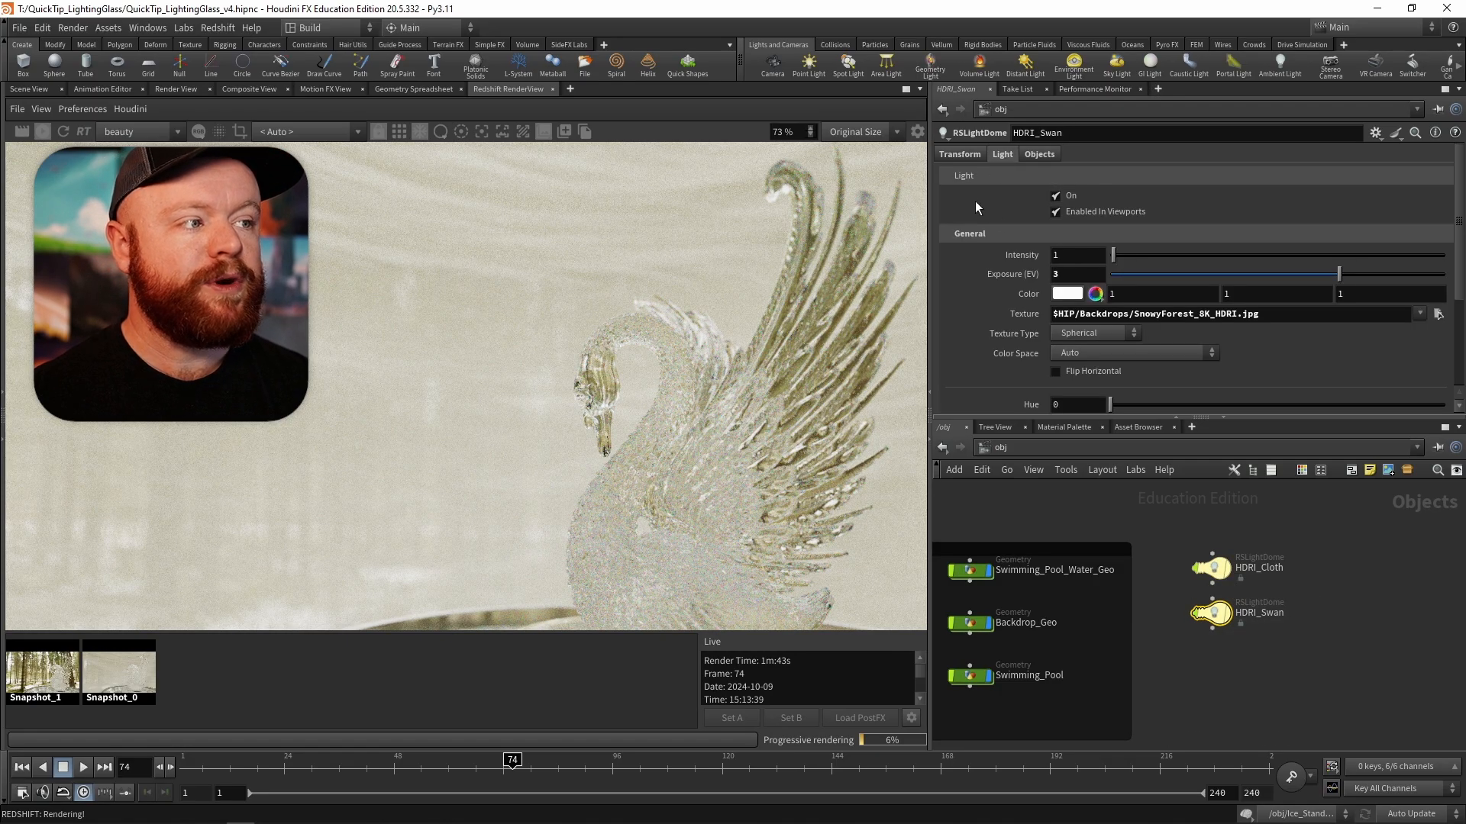
click(1082, 275)
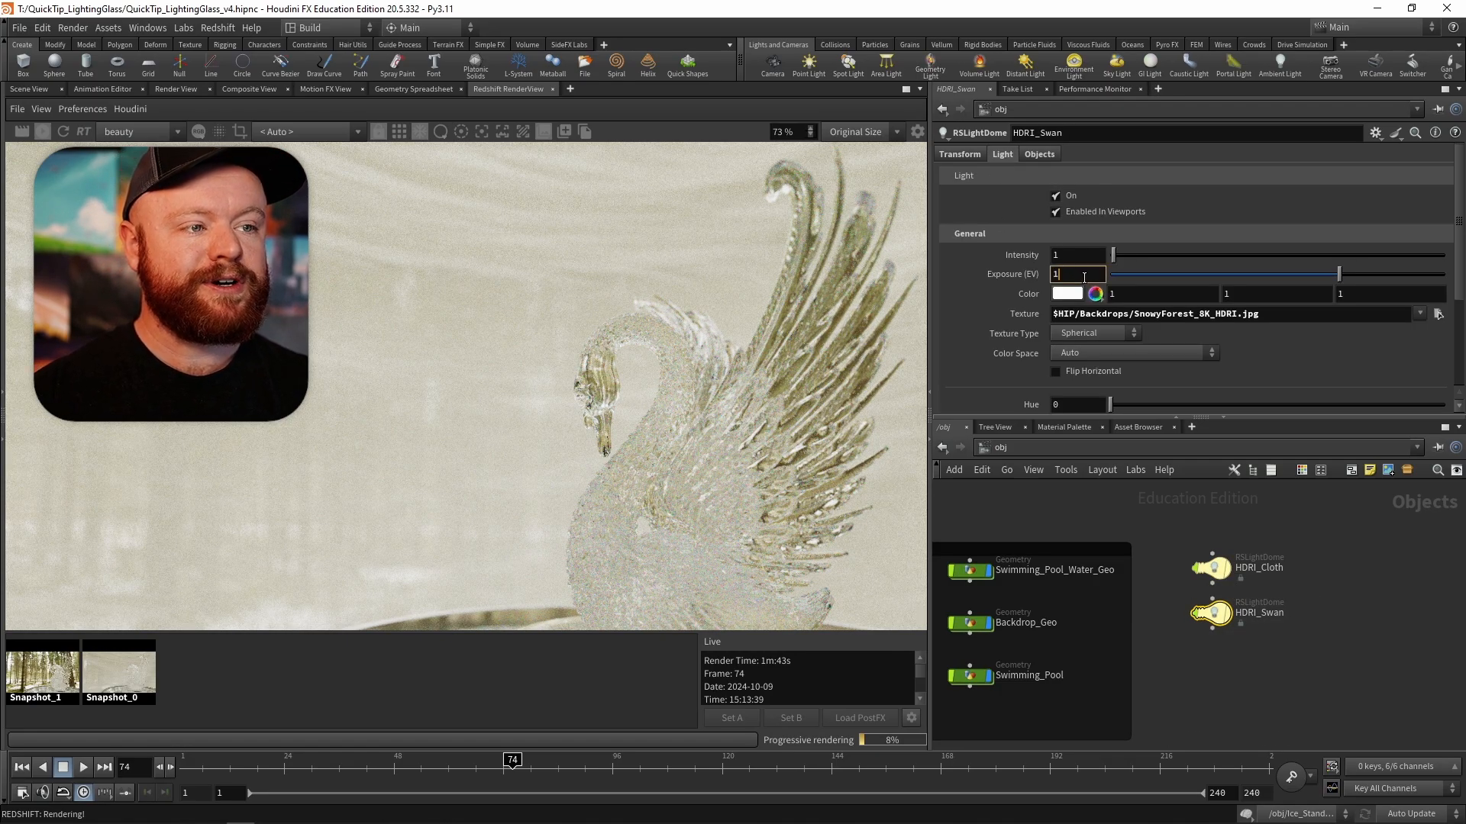
text(1)
key(Return)
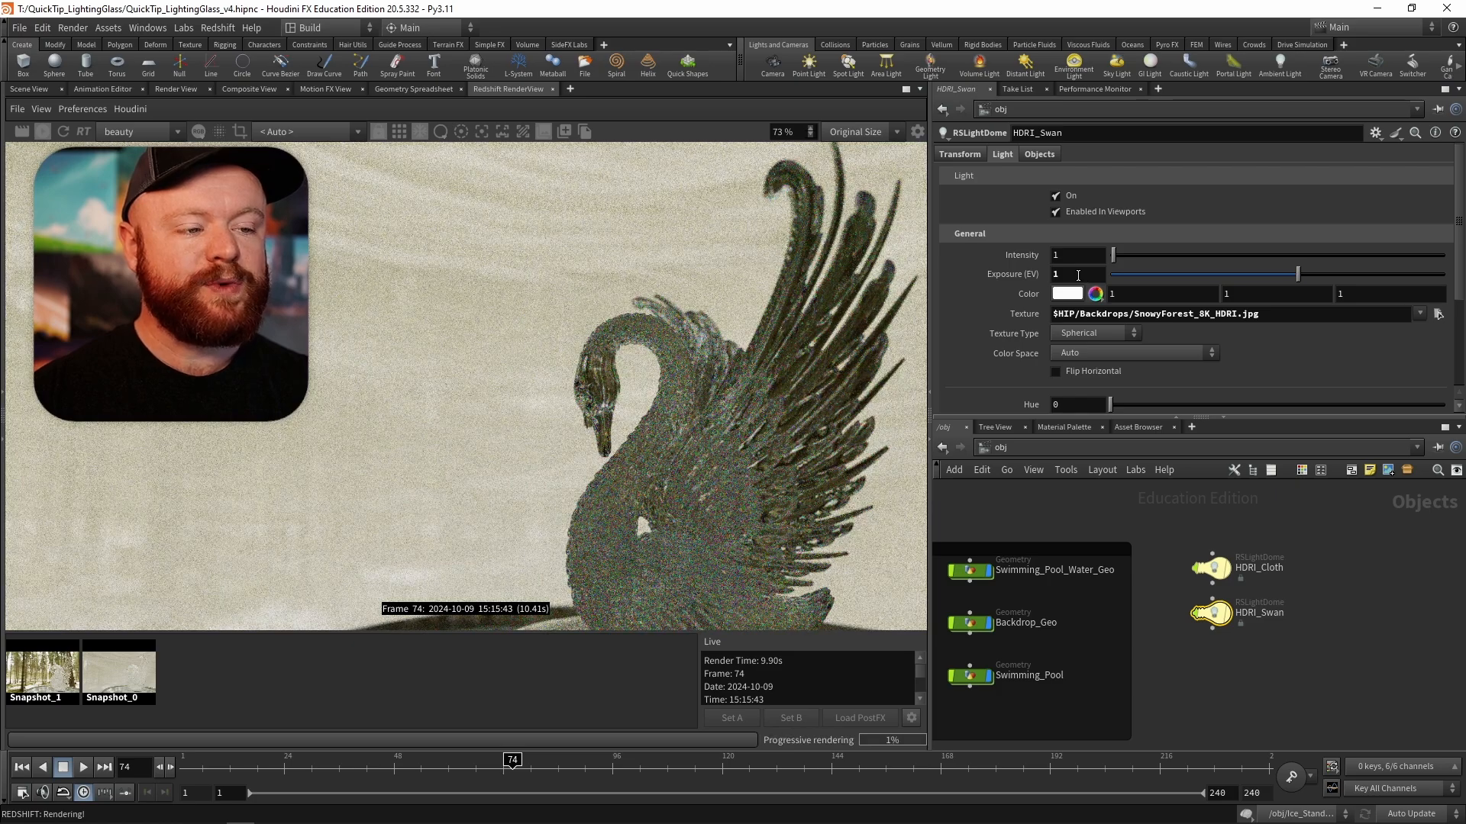
text(2)
key(Return)
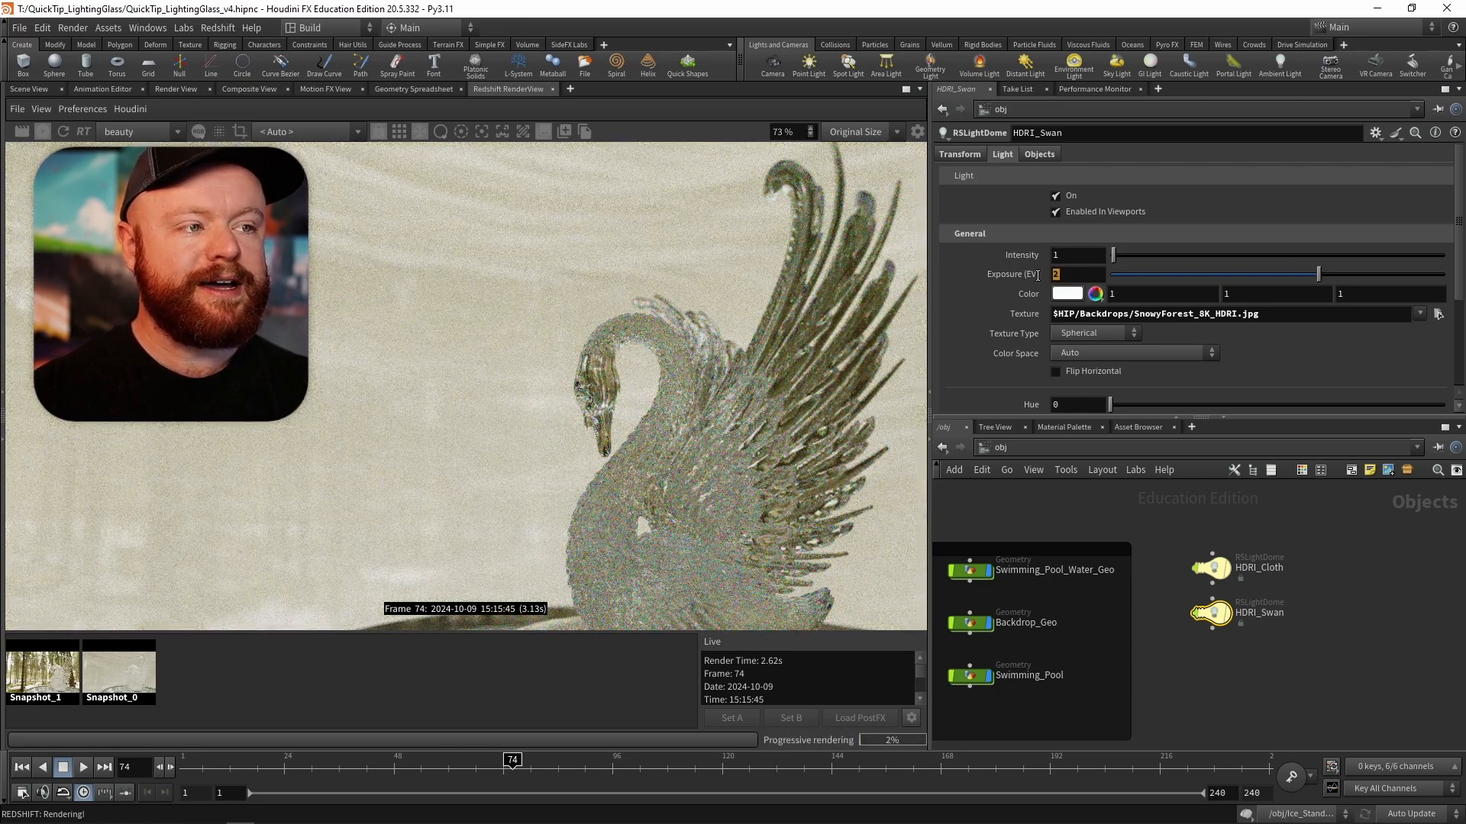
text(5)
key(Return)
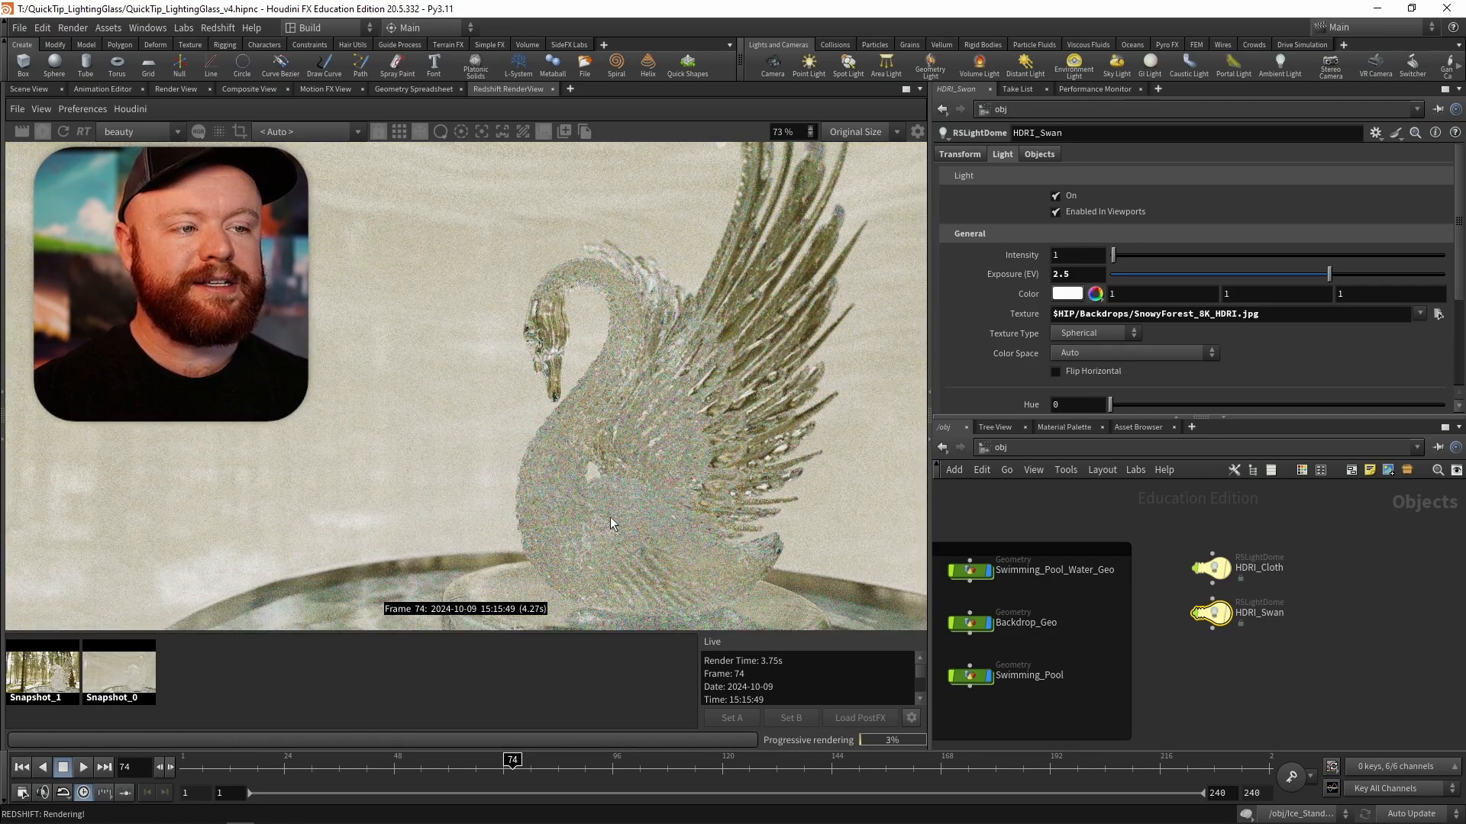
middle_drag(611, 516, 636, 541)
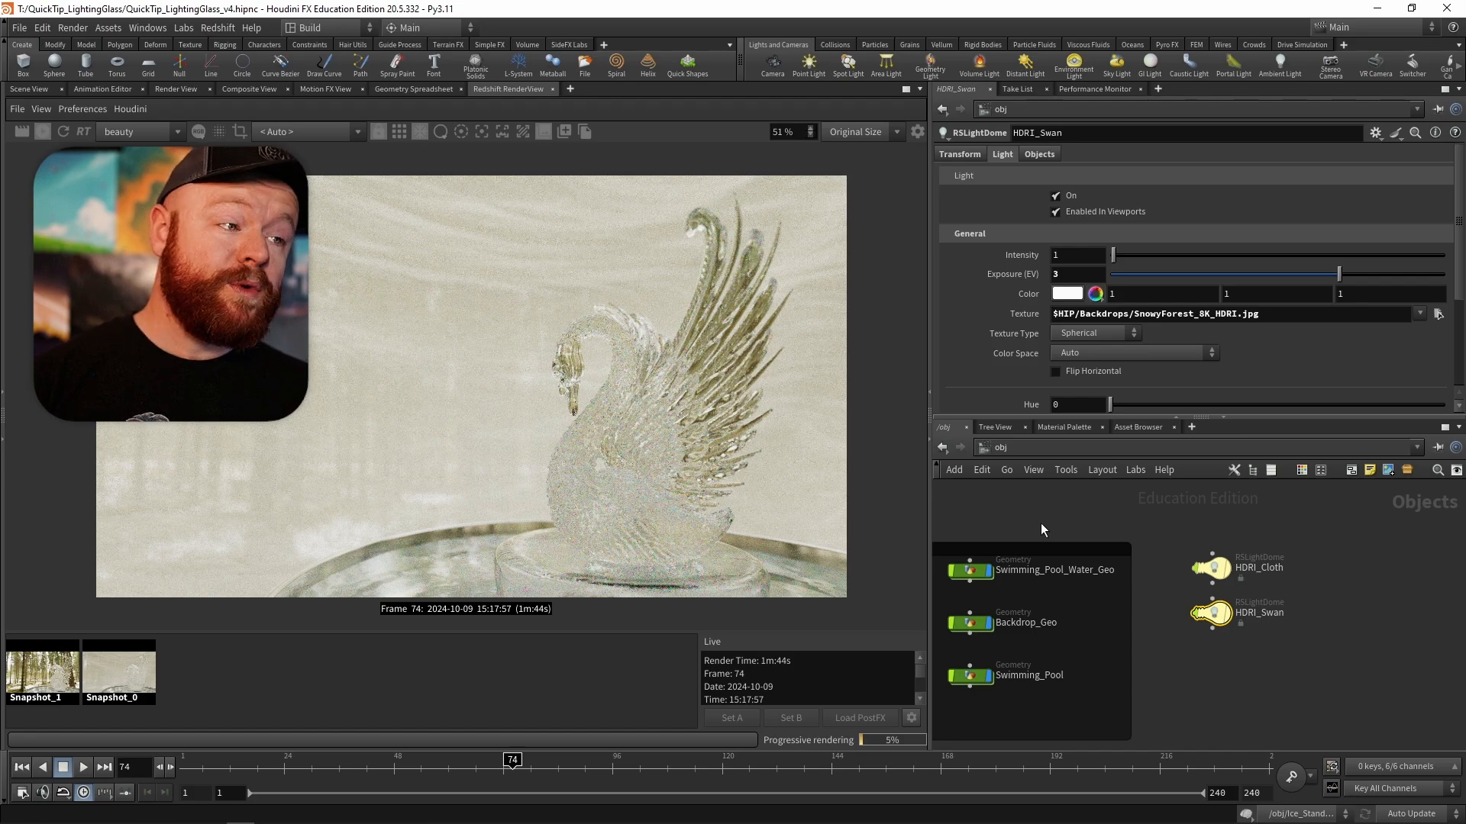
- Darken the backdrop by lowering HDRI_Cloth's exposure, trying 2 and settling on 1
drag(1264, 529, 1208, 578)
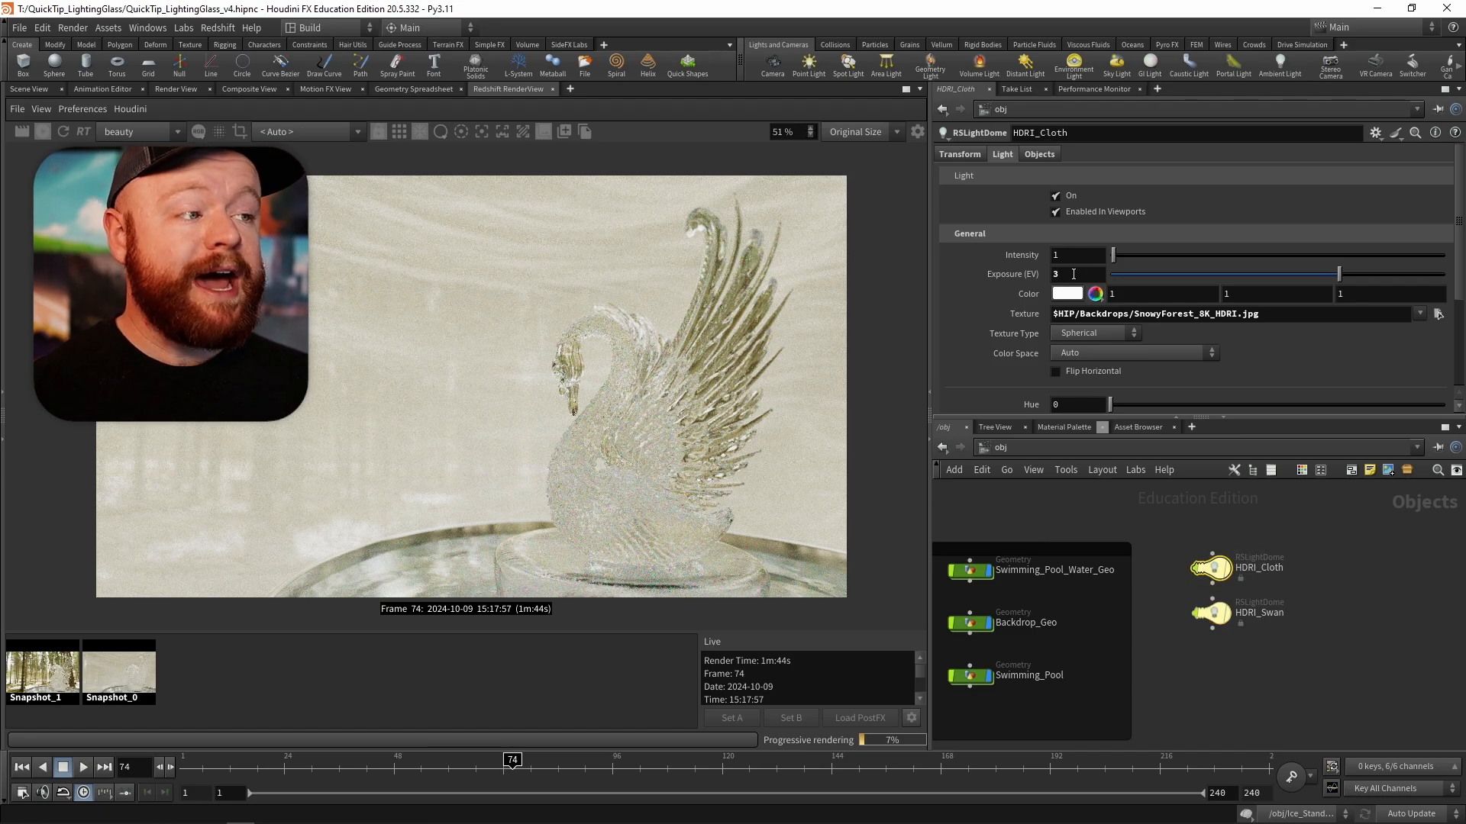
double_click(1070, 274)
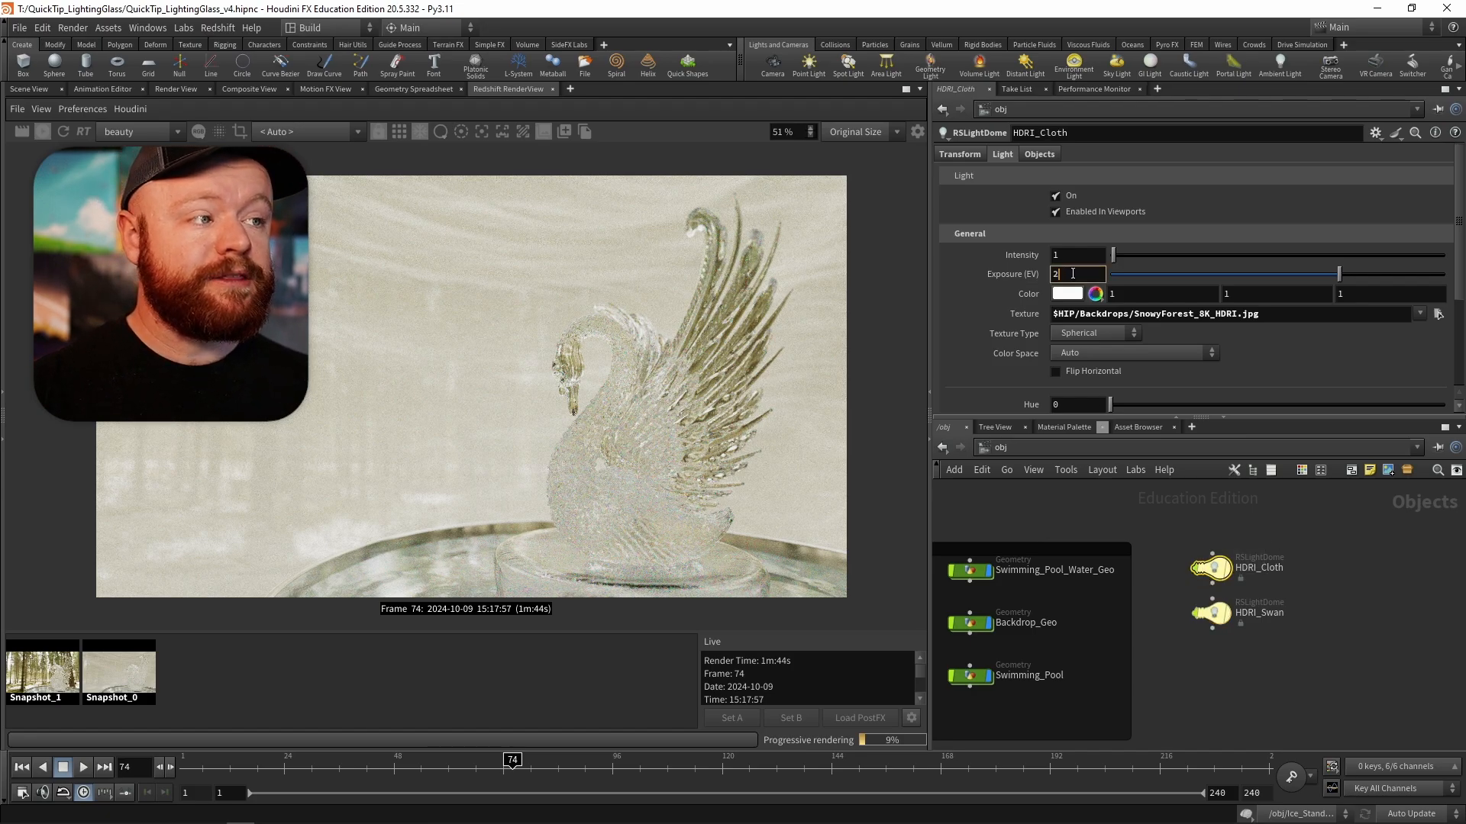
text(2)
key(Return)
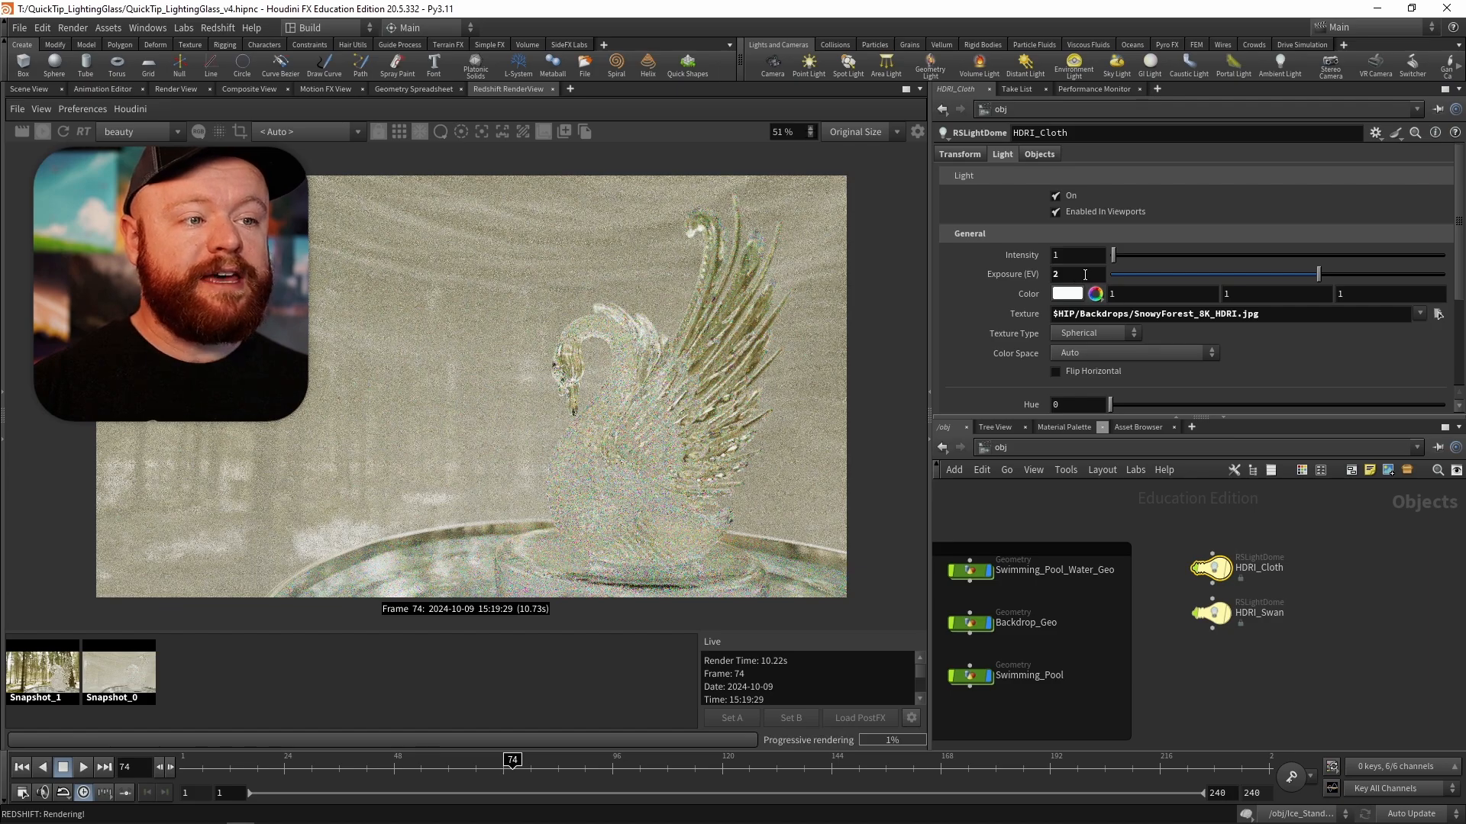
text(1)
key(Return)
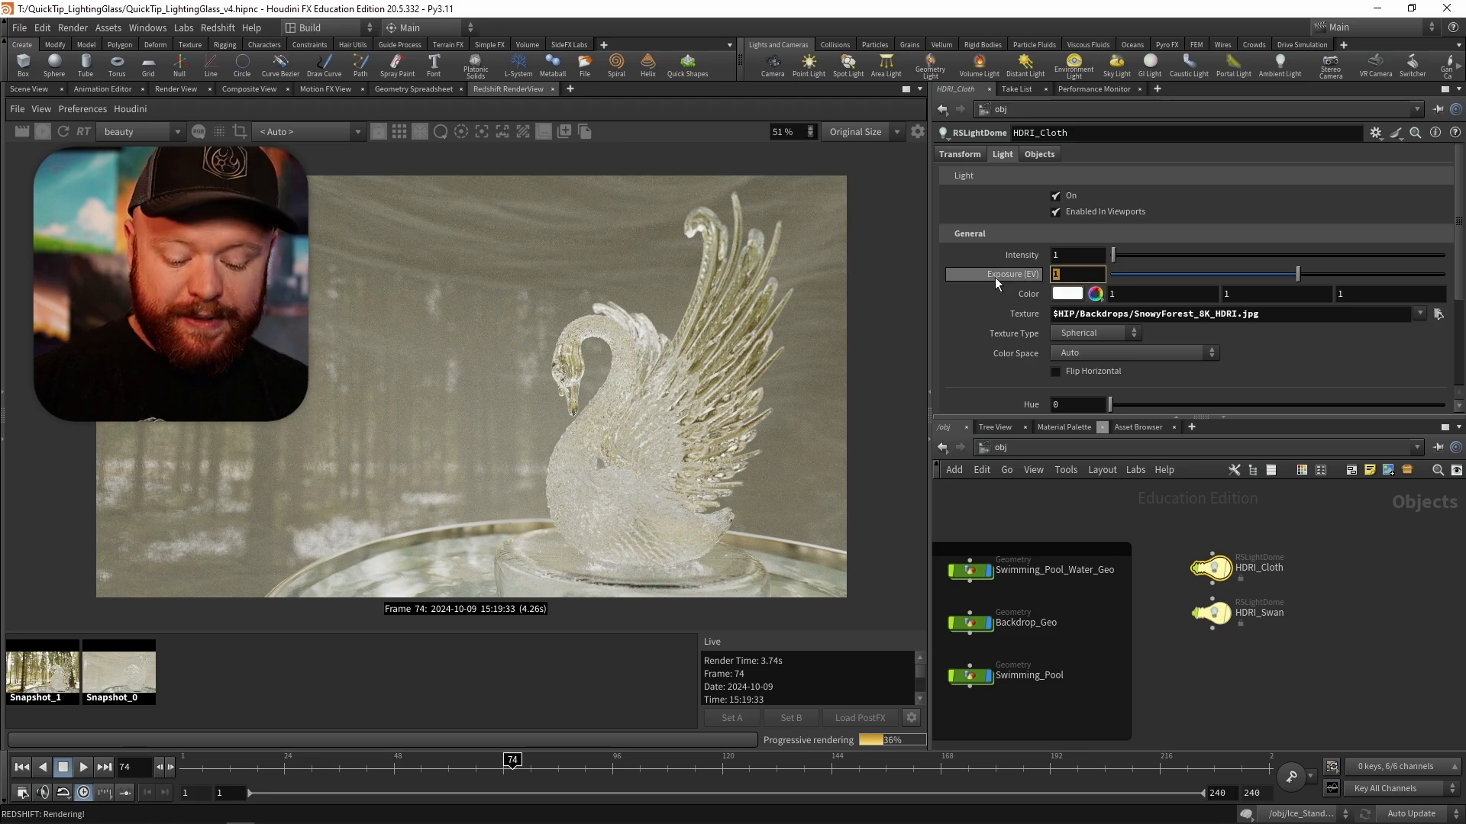
- Rebalance the dome lights by setting HDRI_Swan's exposure to 3.5 and HDRI_Cloth's to 2, trying 1.5 on HDRI_Cloth first
click(1075, 271)
key(Return)
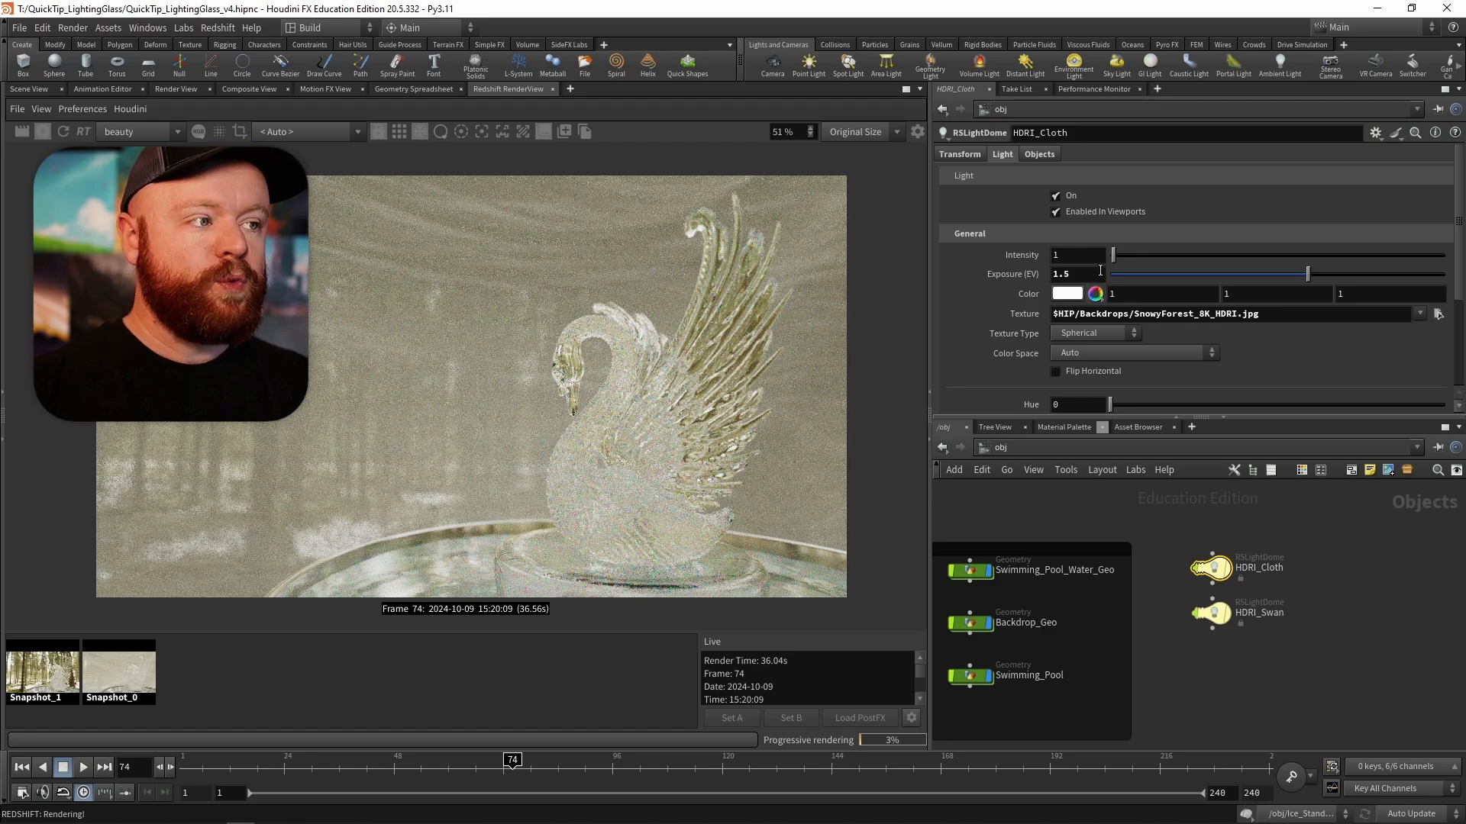
click(1225, 612)
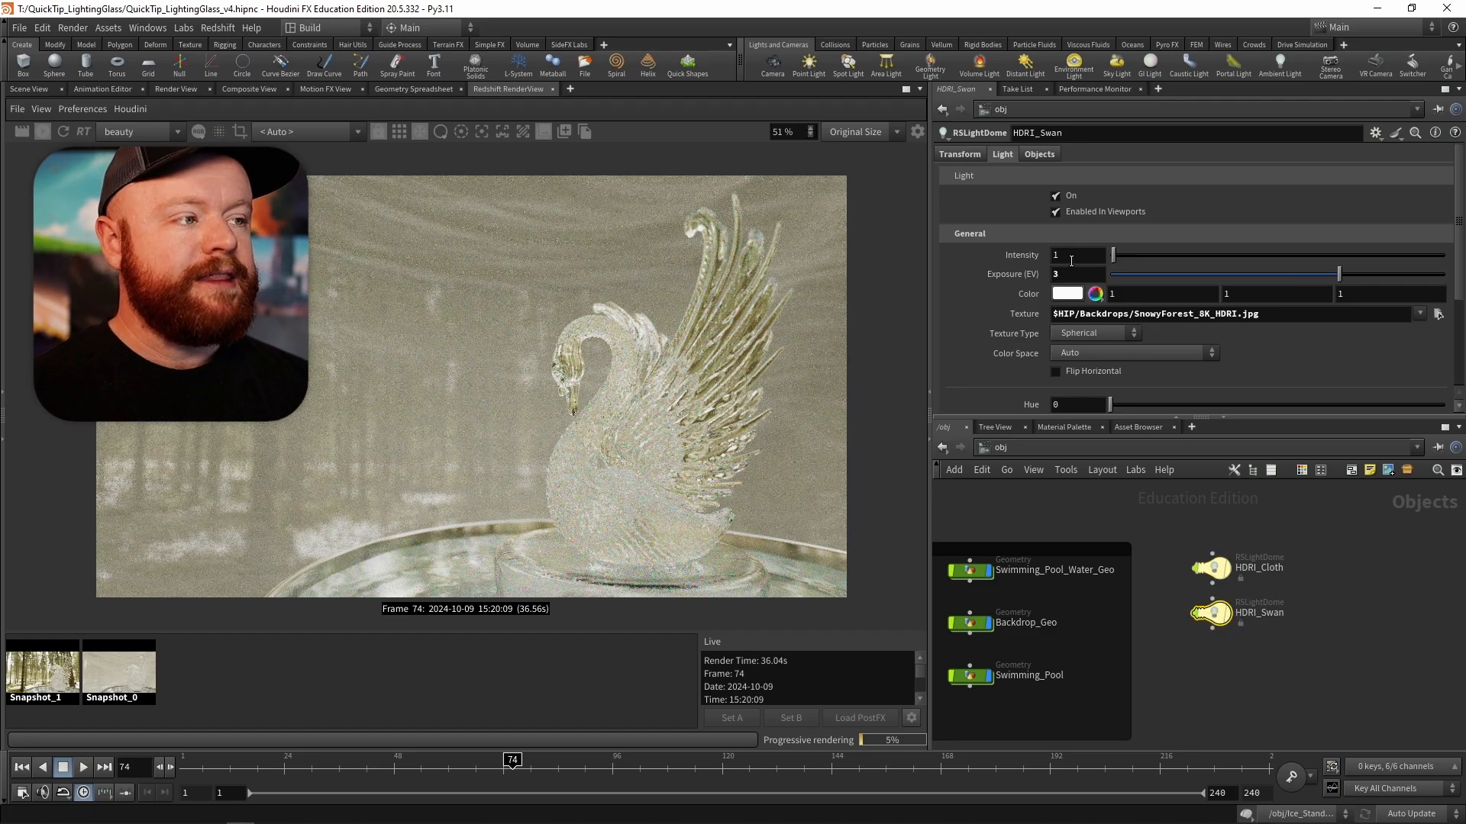
click(1089, 269)
text(.5)
key(Return)
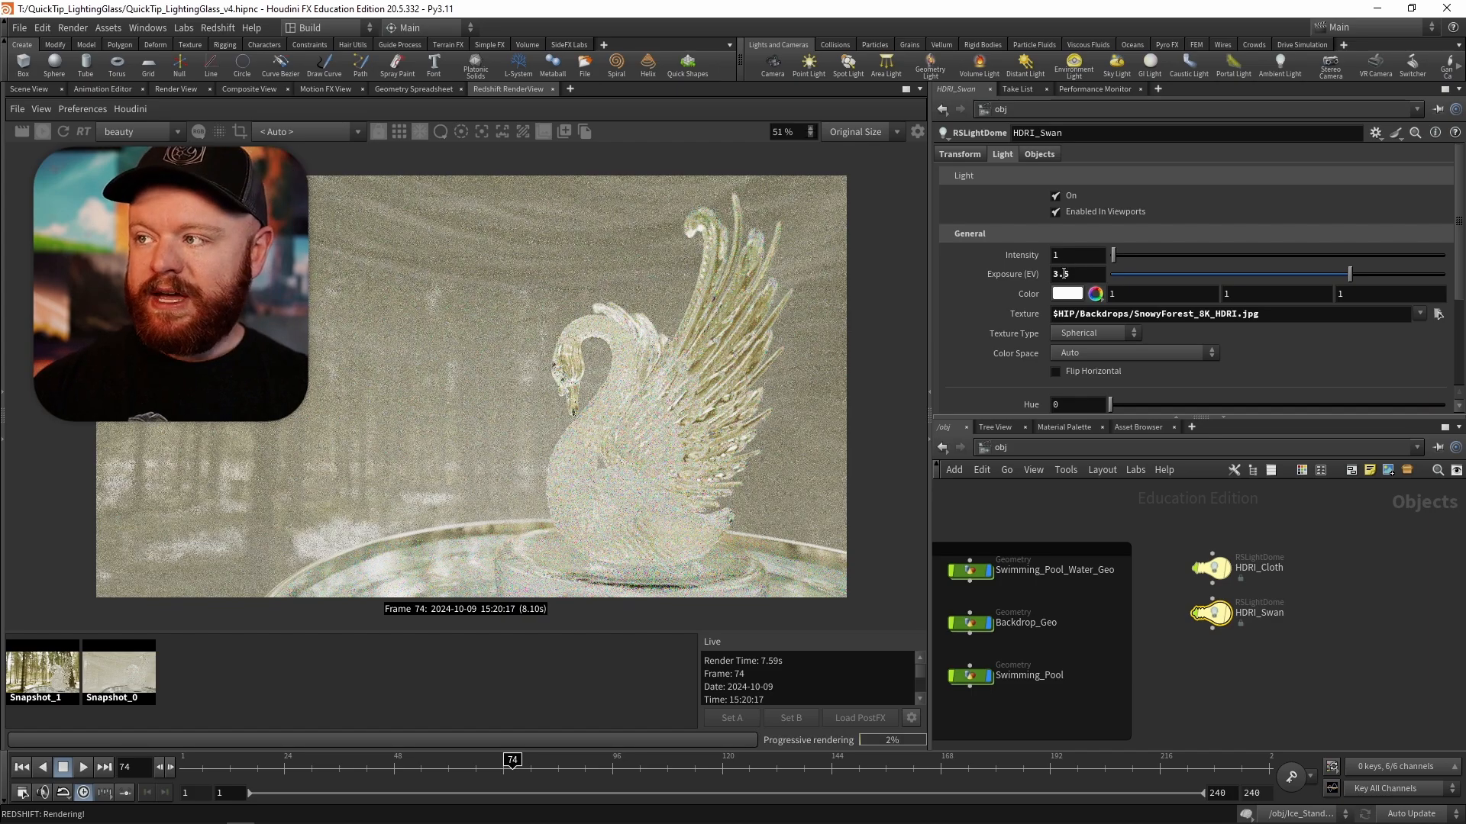
click(1211, 568)
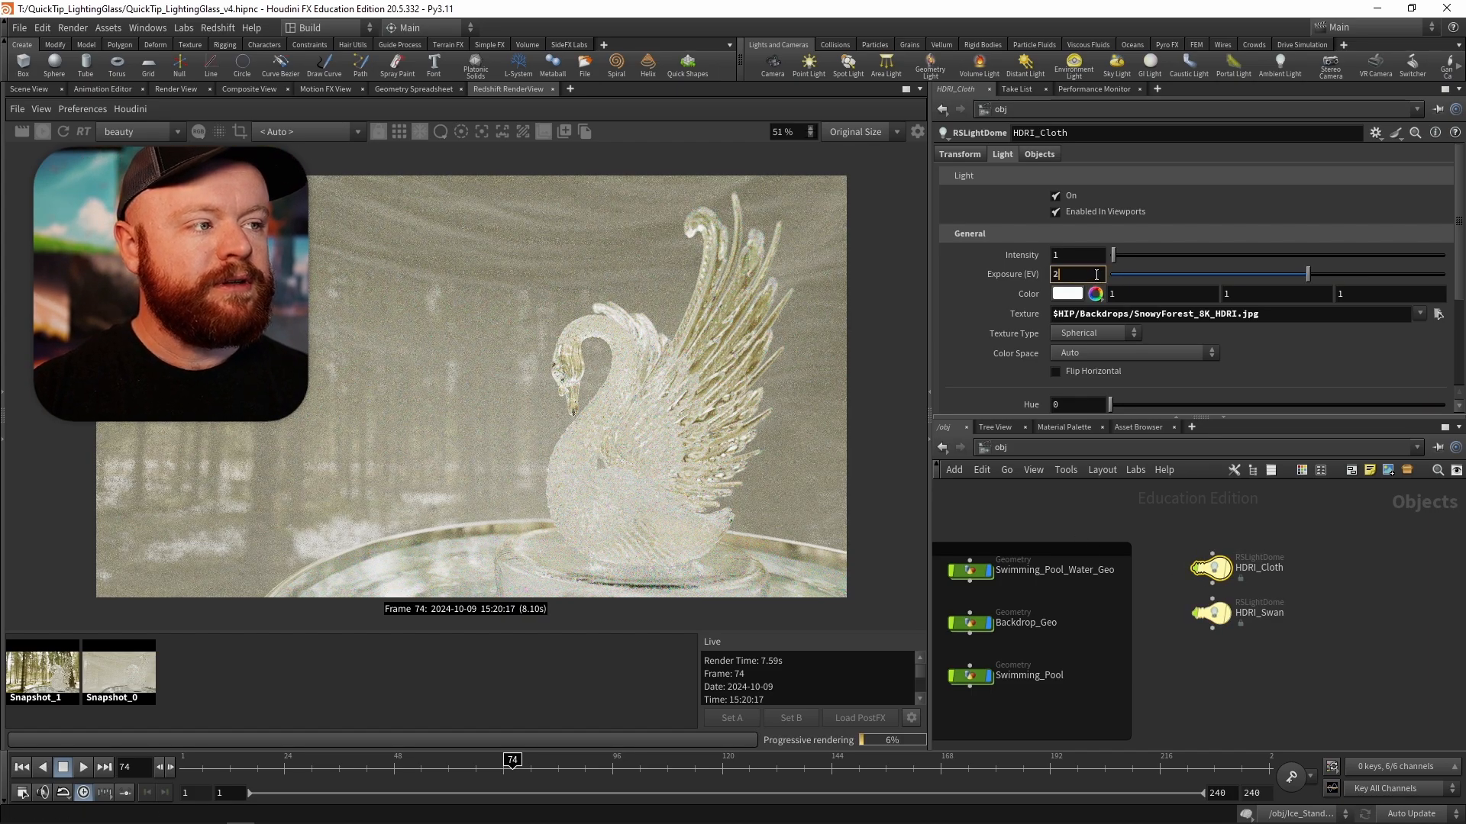
key(Return)
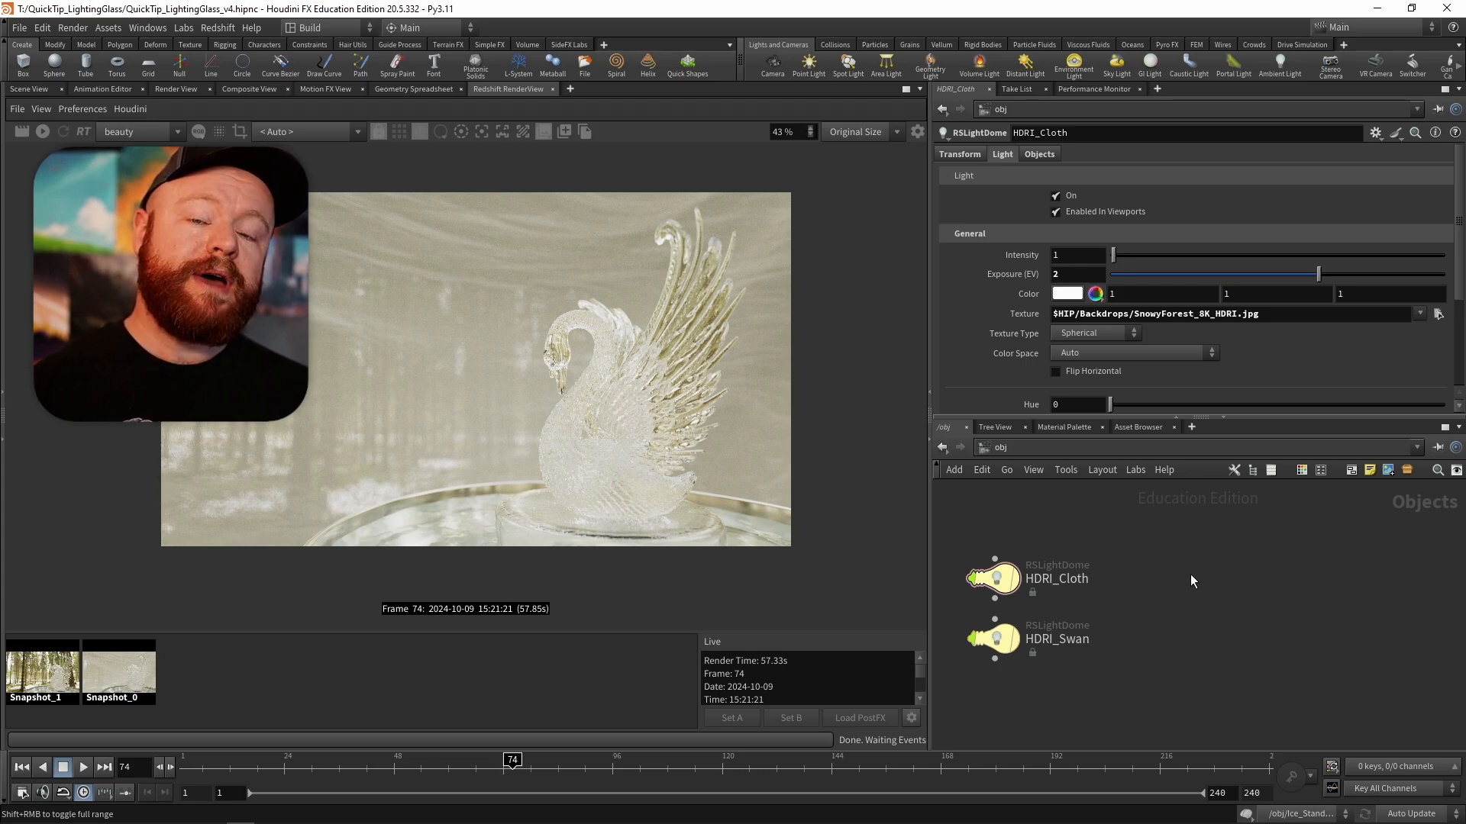
- Create a Redshift light beside the dome light nodes, keep its type as Area and set its intensity to 1
key(Tab)
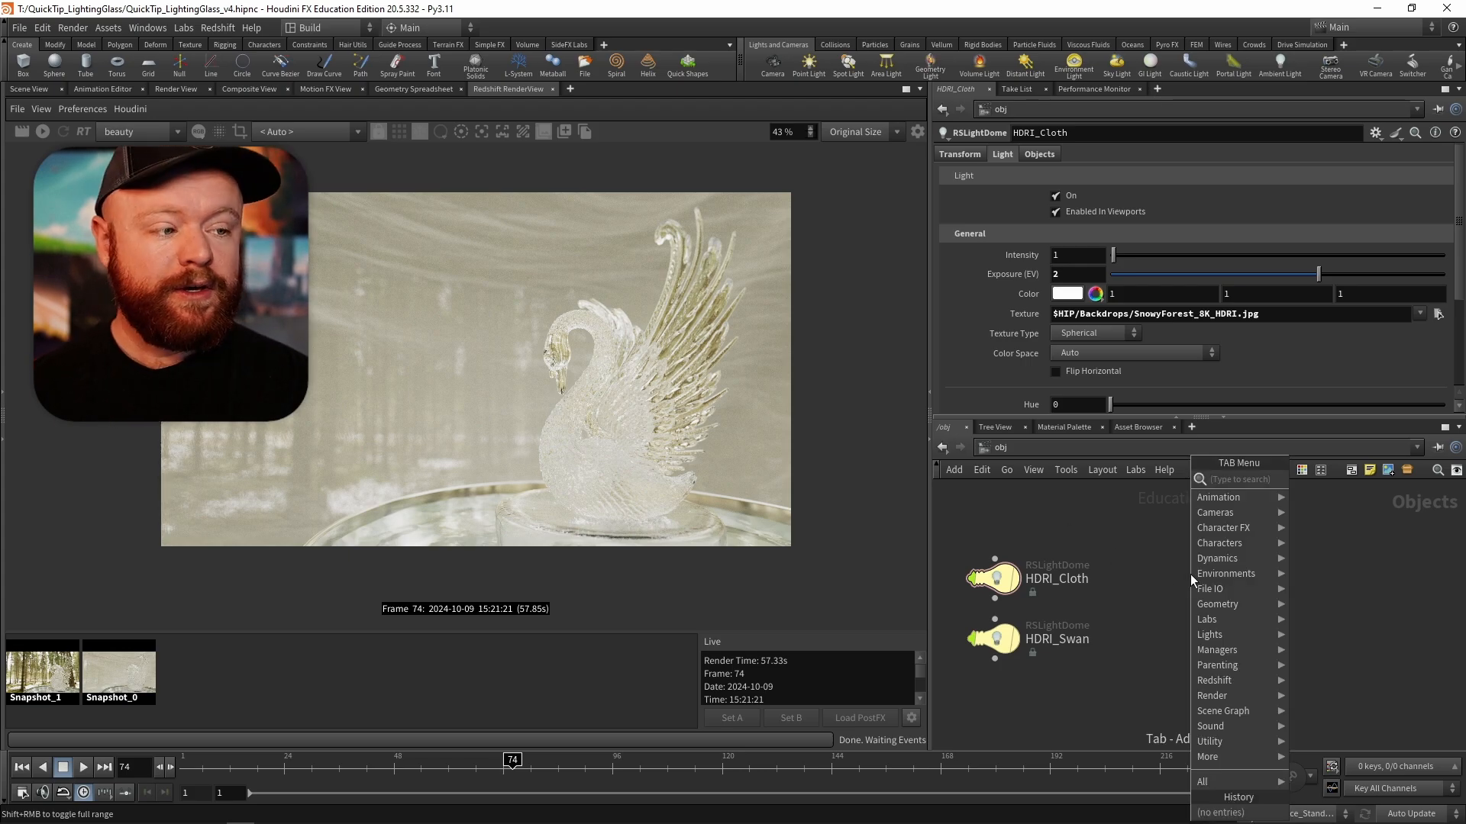
text(rs)
key(Return)
click(1189, 574)
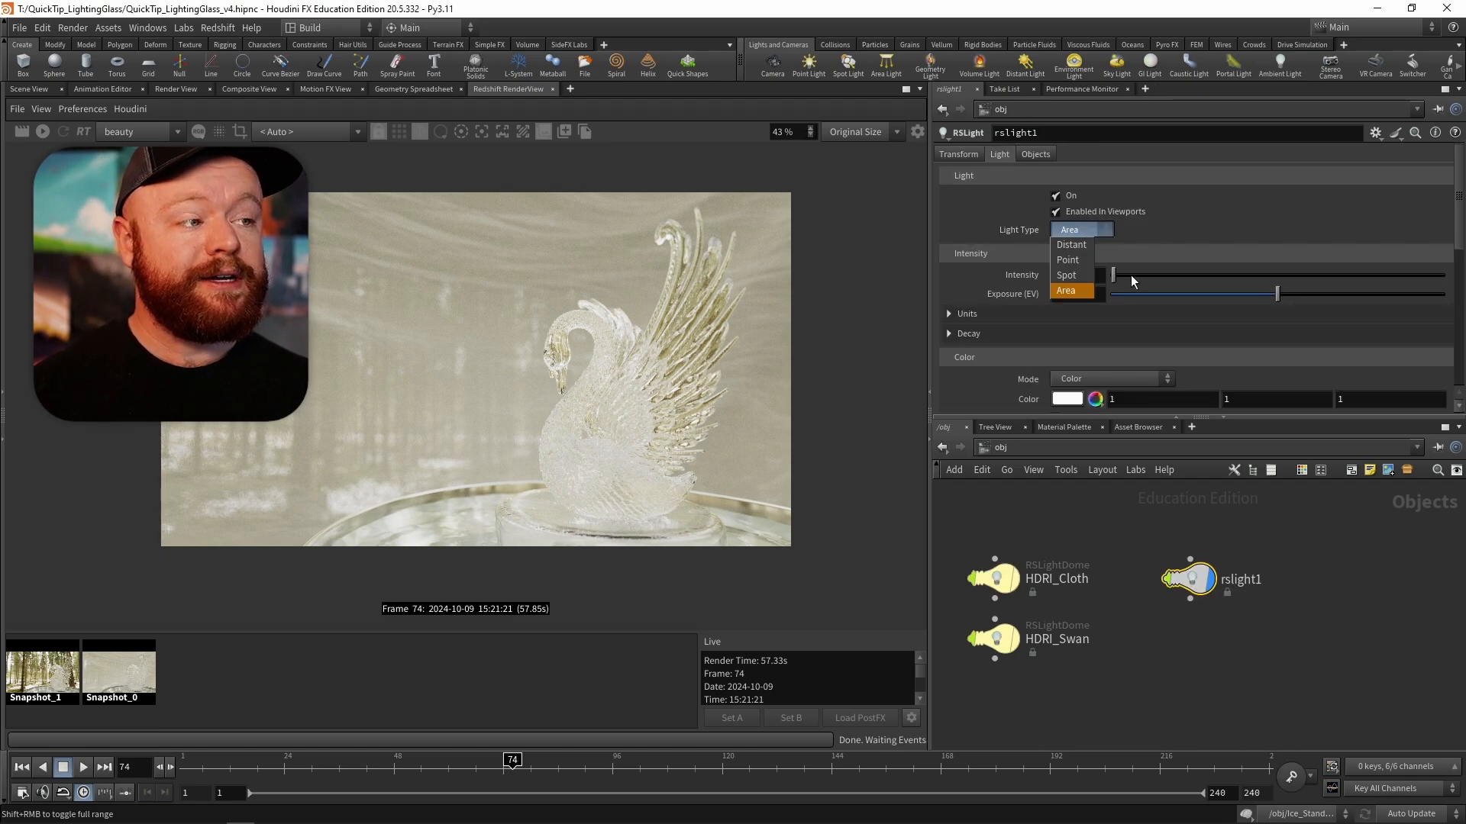
click(1129, 274)
text(1)
key(Return)
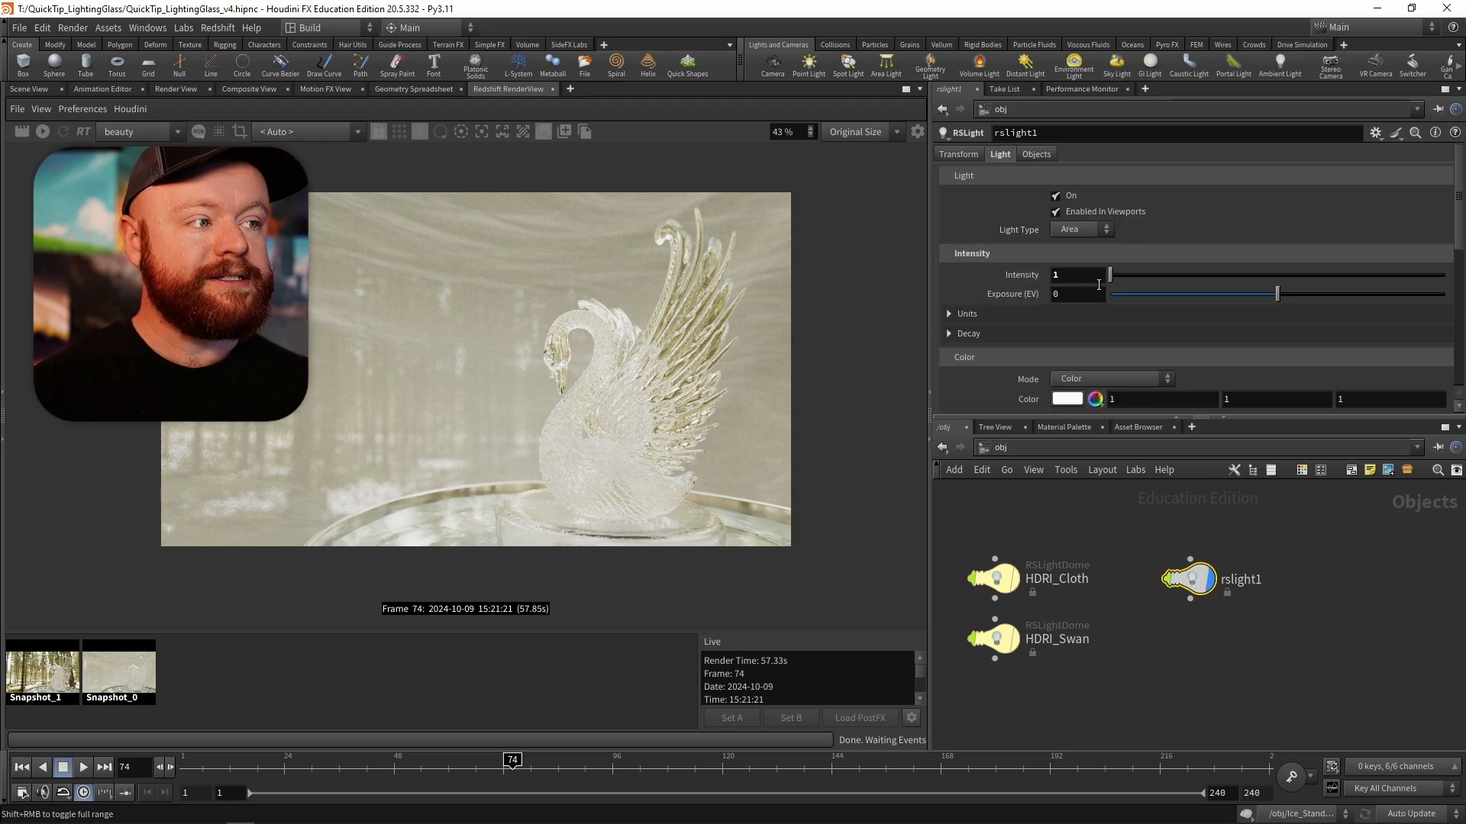
- Move the area light up and away from the swan in the 3D scene, clear of the pool
click(29, 89)
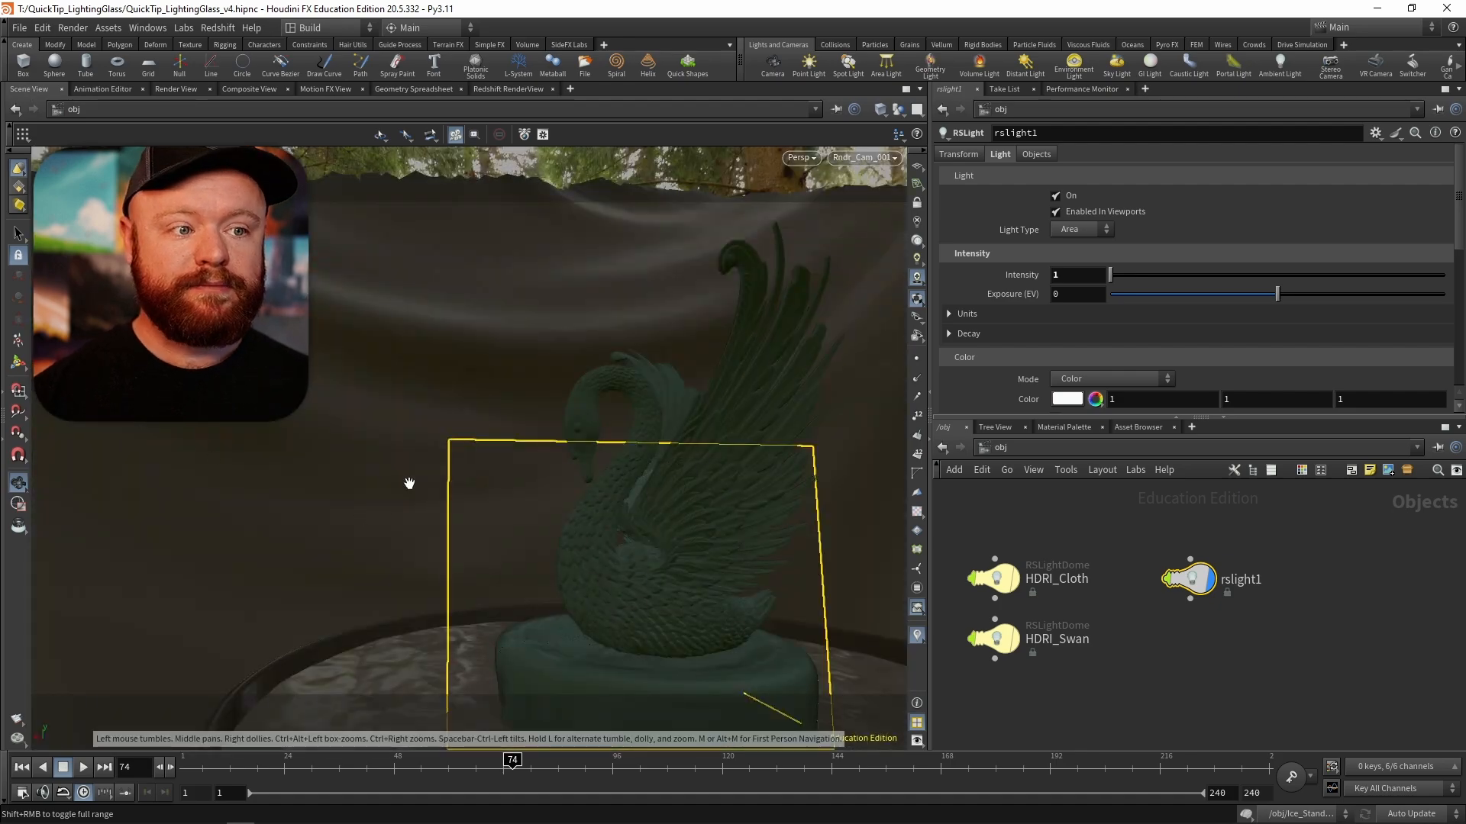
click(22, 366)
alt+right_drag(451, 404, 328, 504)
alt+drag(328, 504, 379, 490)
drag(463, 449, 412, 362)
alt+middle_drag(413, 362, 328, 339)
alt+middle_drag(664, 513, 373, 438)
alt+right_drag(373, 438, 566, 478)
mouse_move(566, 477)
alt+middle_down()
mouse_move(421, 362)
mouse_move(451, 432)
mouse_move(517, 461)
mouse_move(585, 458)
alt+middle_up()
alt+drag(585, 458, 651, 446)
alt+middle_drag(651, 446, 551, 443)
alt+right_drag(551, 443, 698, 453)
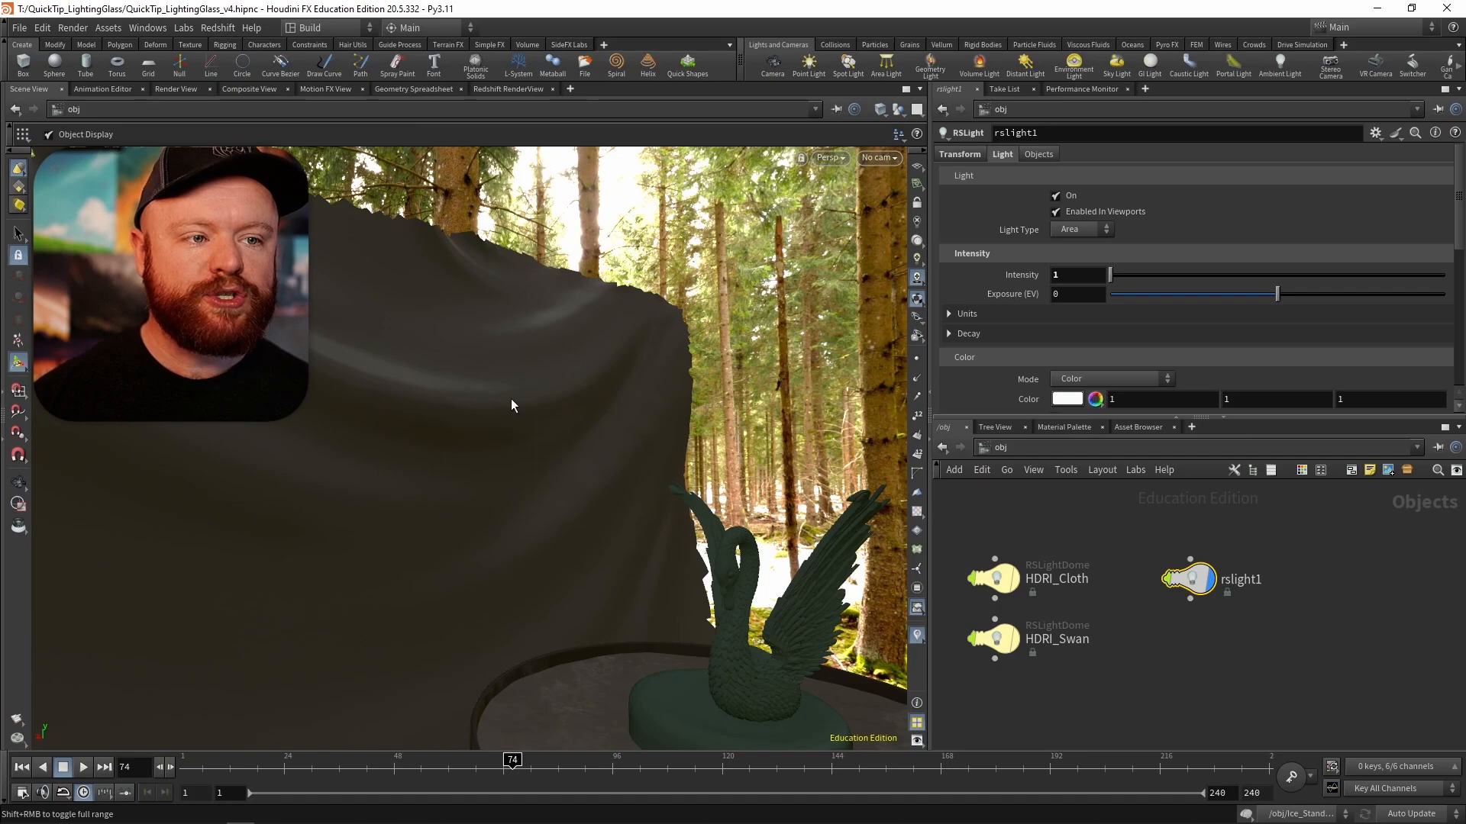
- Move the area light to the side of the cloth backdrop and rotate it to shine across the backdrop and swan
alt+middle_drag(351, 523, 510, 481)
alt+right_drag(509, 481, 441, 479)
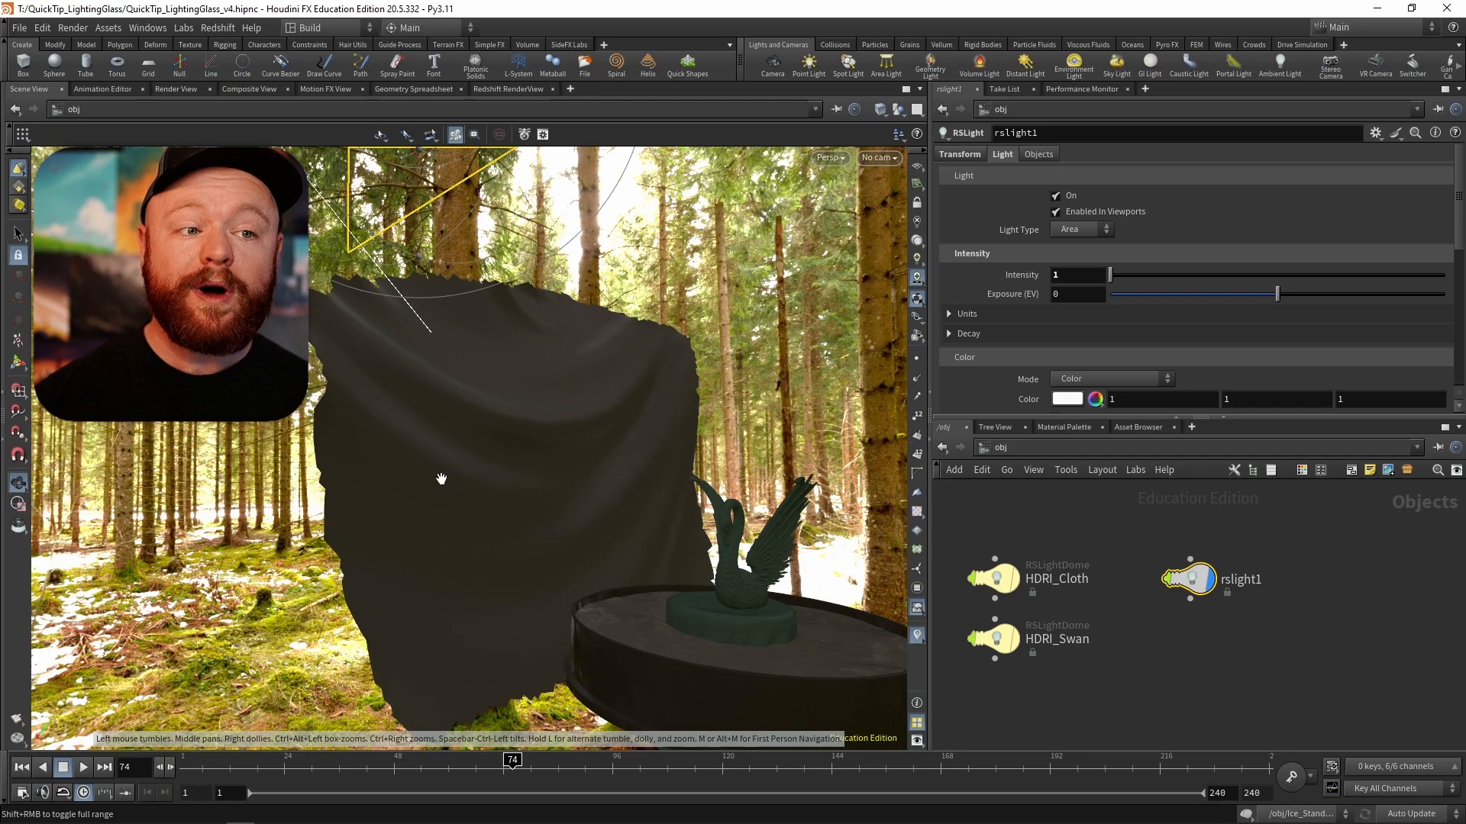
alt+middle_drag(441, 479, 480, 513)
alt+right_drag(479, 513, 389, 480)
alt+drag(389, 479, 463, 527)
alt+middle_drag(462, 527, 489, 559)
alt+drag(489, 559, 479, 589)
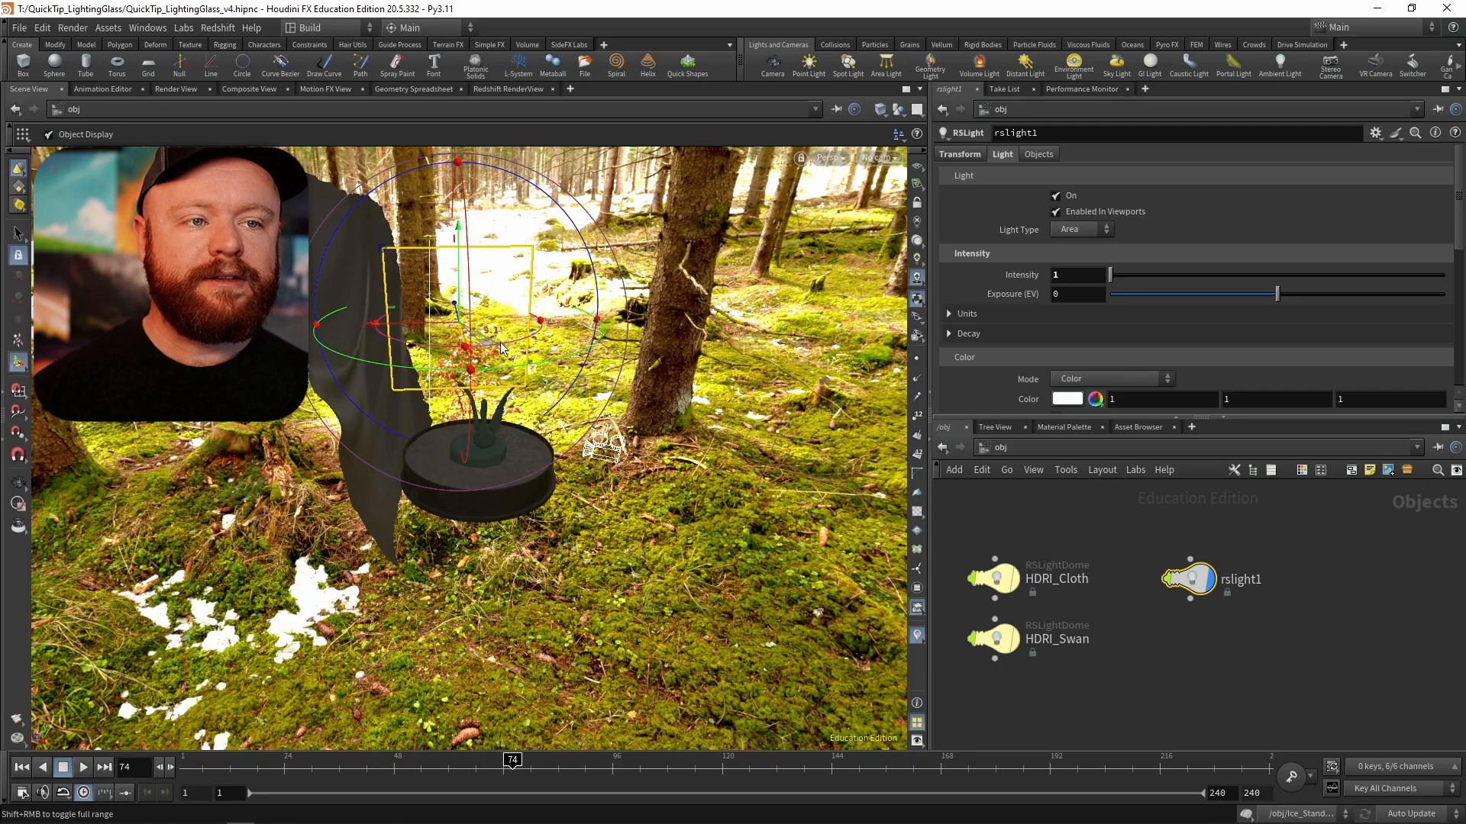
drag(414, 324, 405, 436)
drag(421, 383, 366, 343)
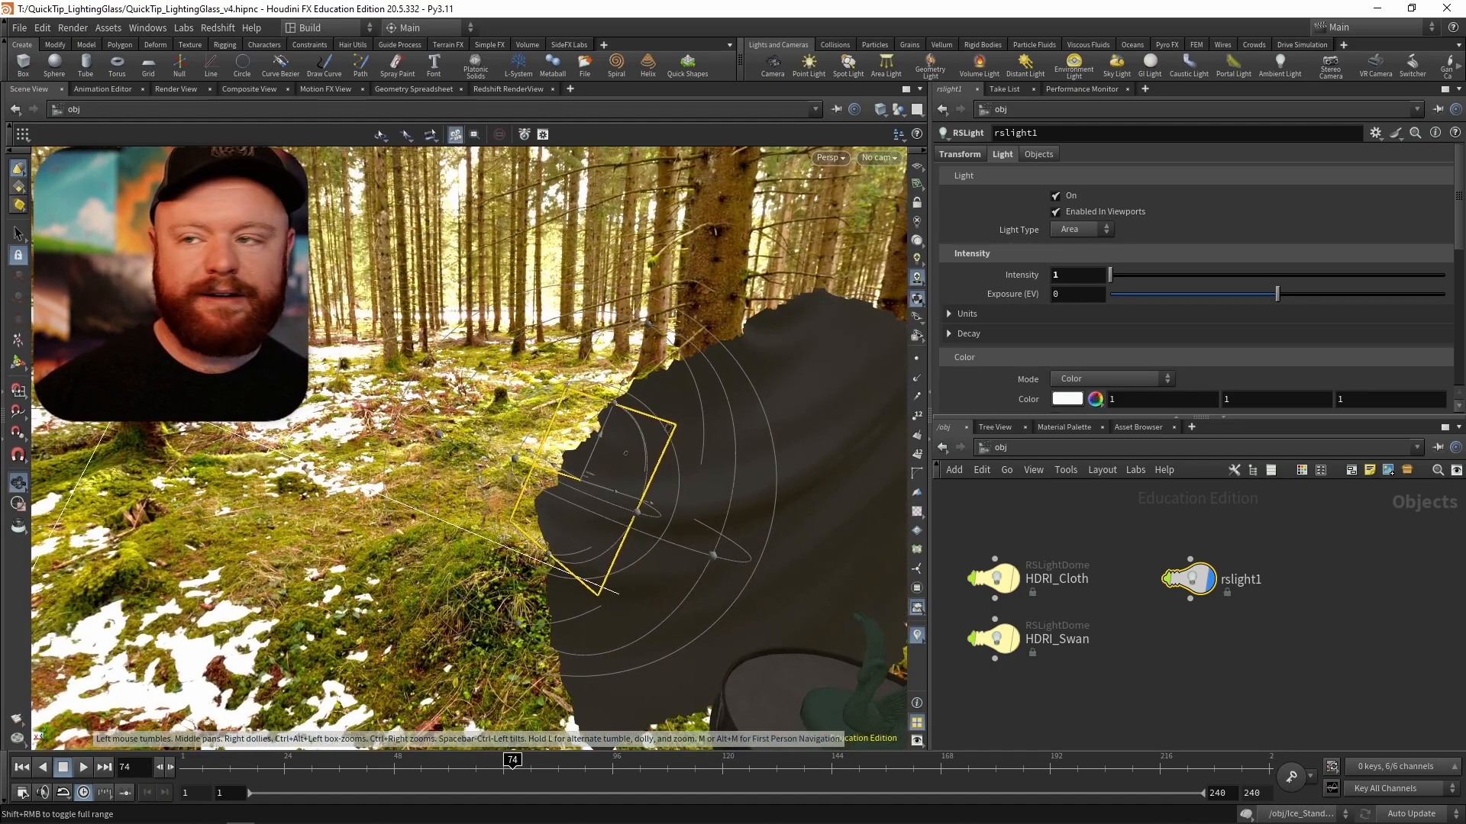
alt+middle_drag(584, 424, 490, 369)
alt+drag(490, 369, 485, 334)
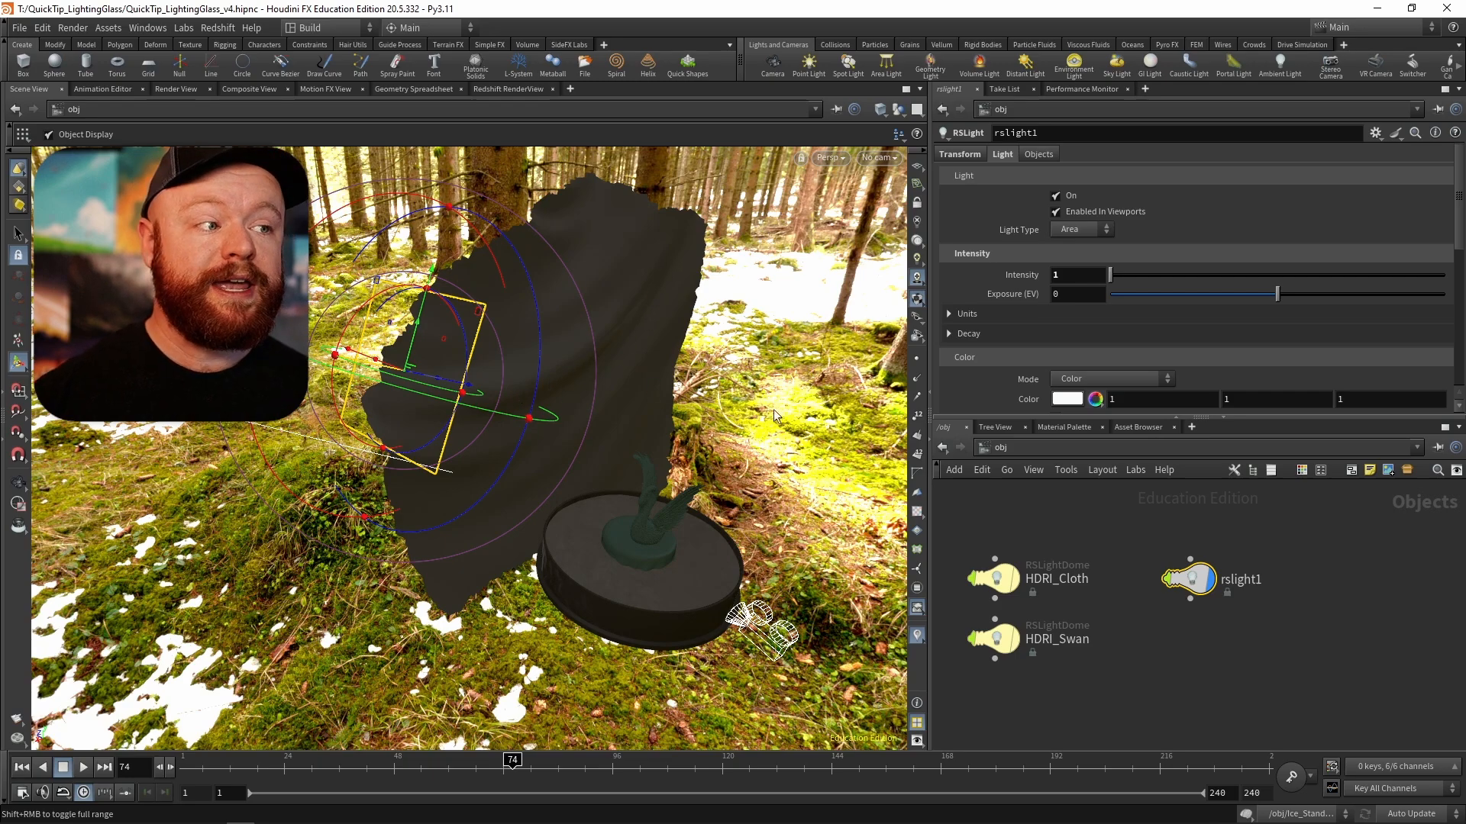
- Enlarge the rectangular area light by setting its size to 3 on all three axes
drag(1456, 233, 1435, 291)
middle_drag(1033, 353, 1072, 331)
drag(1460, 286, 1435, 214)
scroll(1431, 206, down, 4)
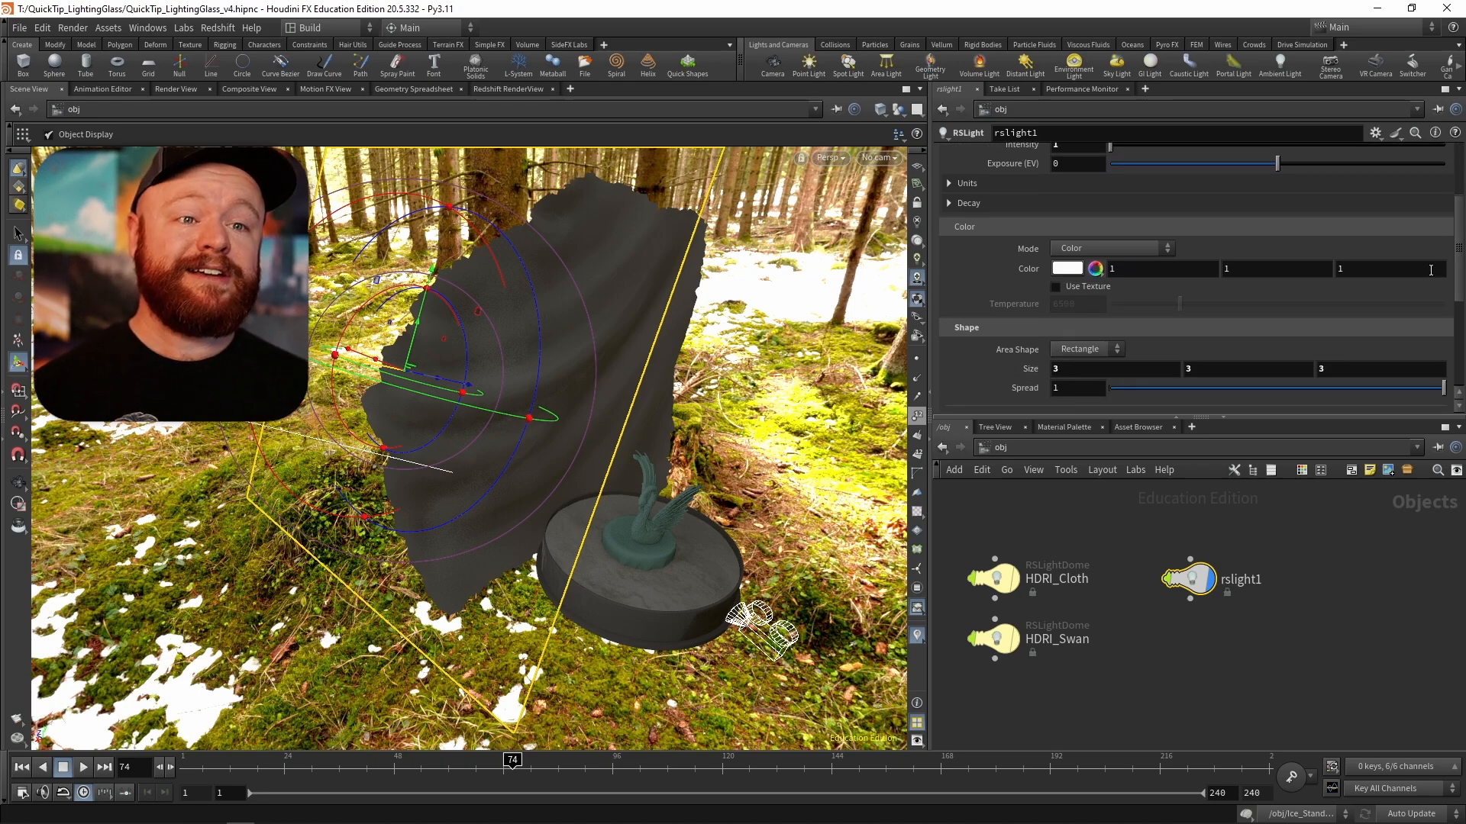
- Enable Use Texture for the area light's color and open the light's texture settings
click(1092, 286)
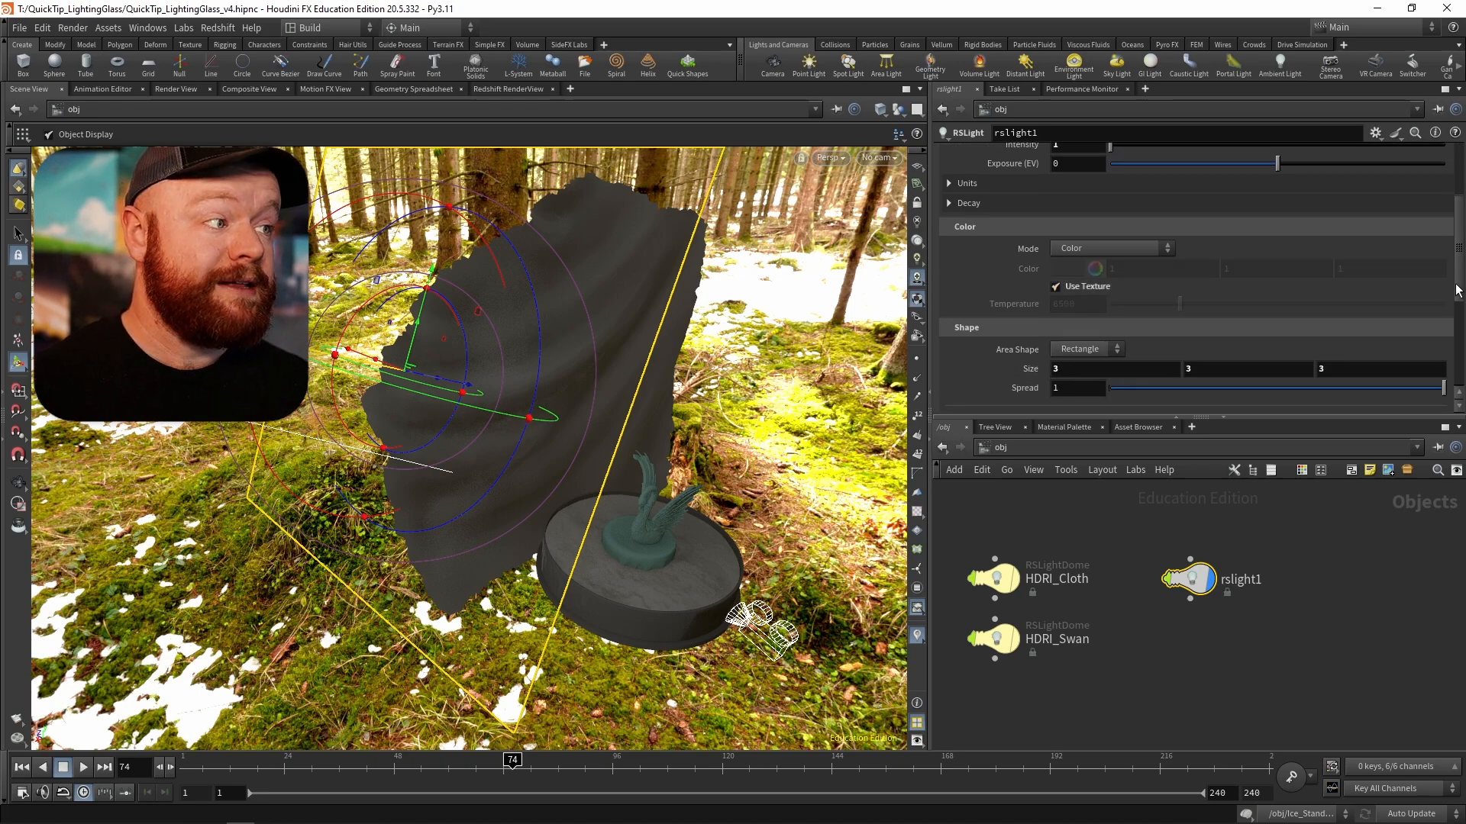
drag(1457, 290, 1456, 175)
click(1038, 154)
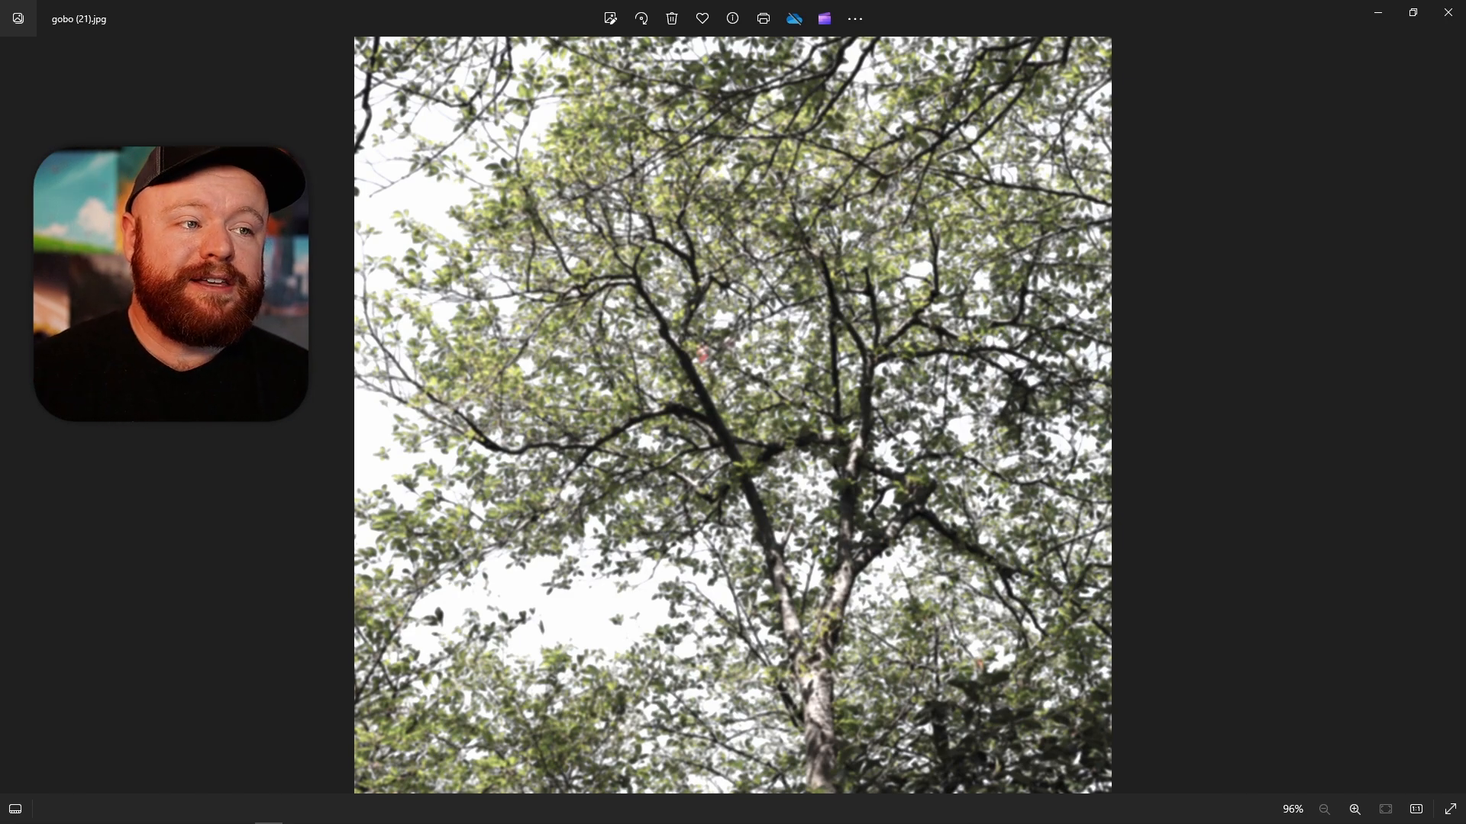
- Compare the tree gobo images gobo (21).jpg and gobo (31).jpg, and close the image viewer
key(Right)
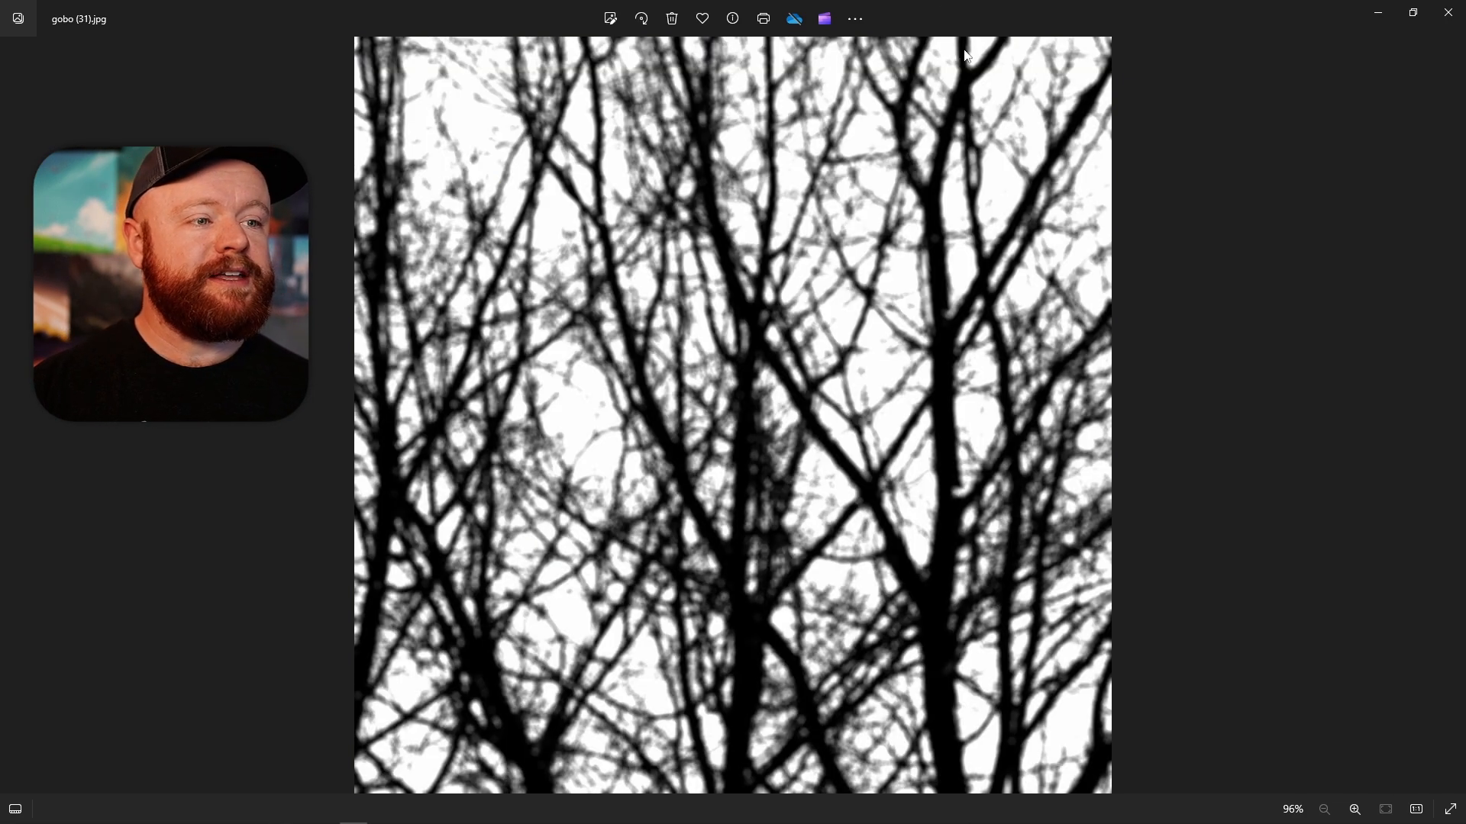
key(Right)
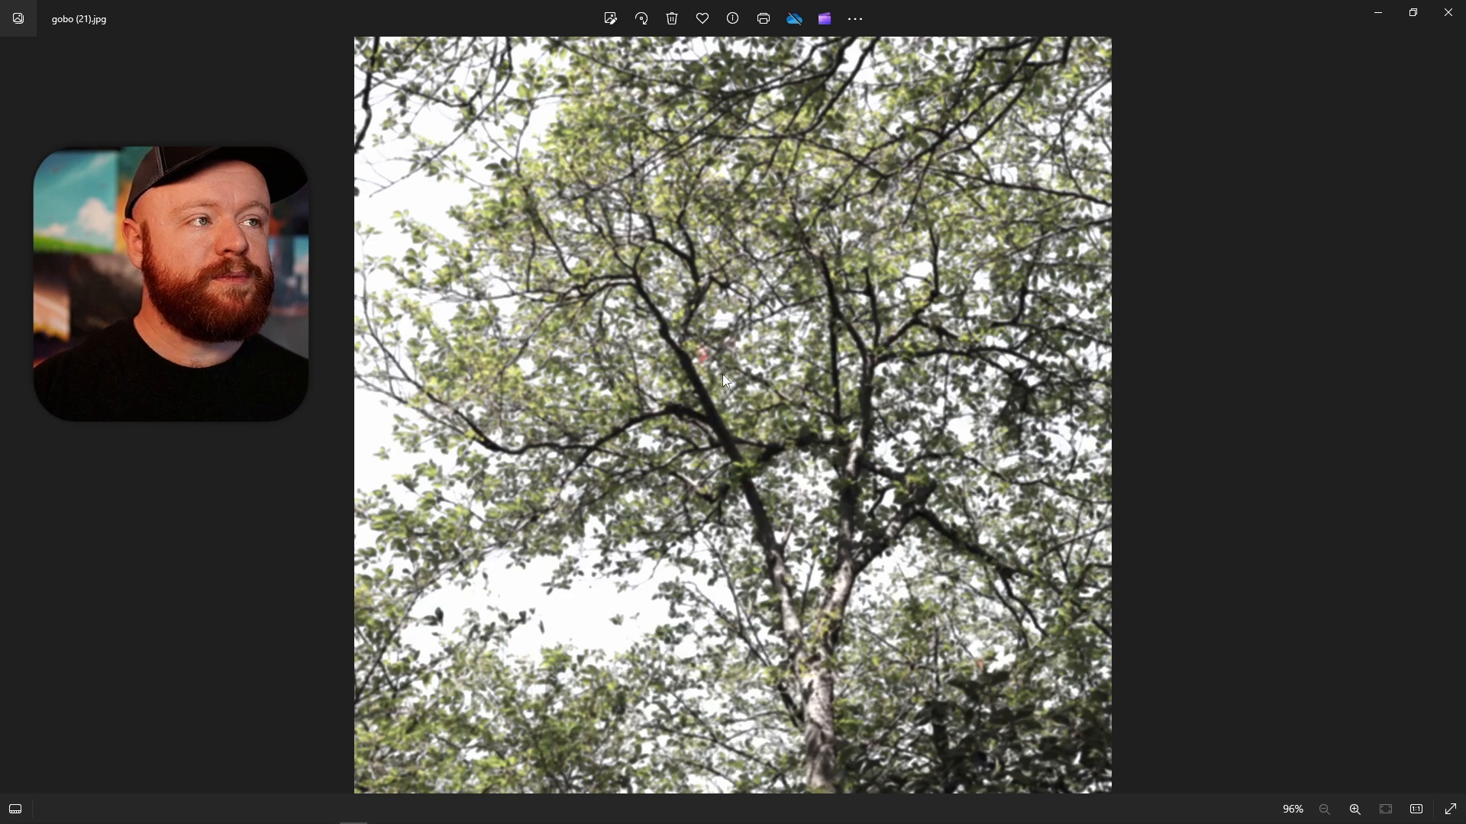
key(Left)
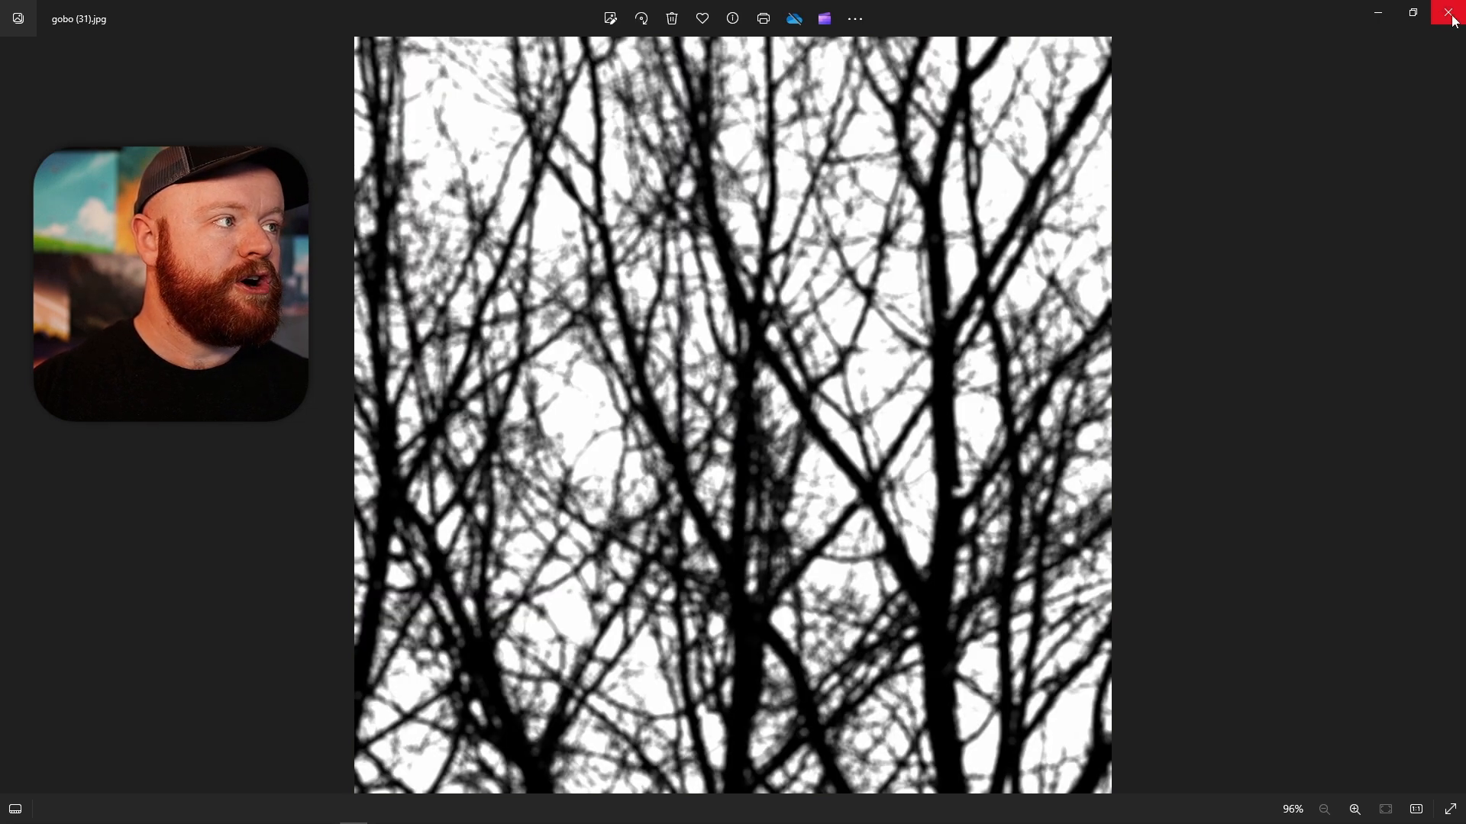
click(1448, 12)
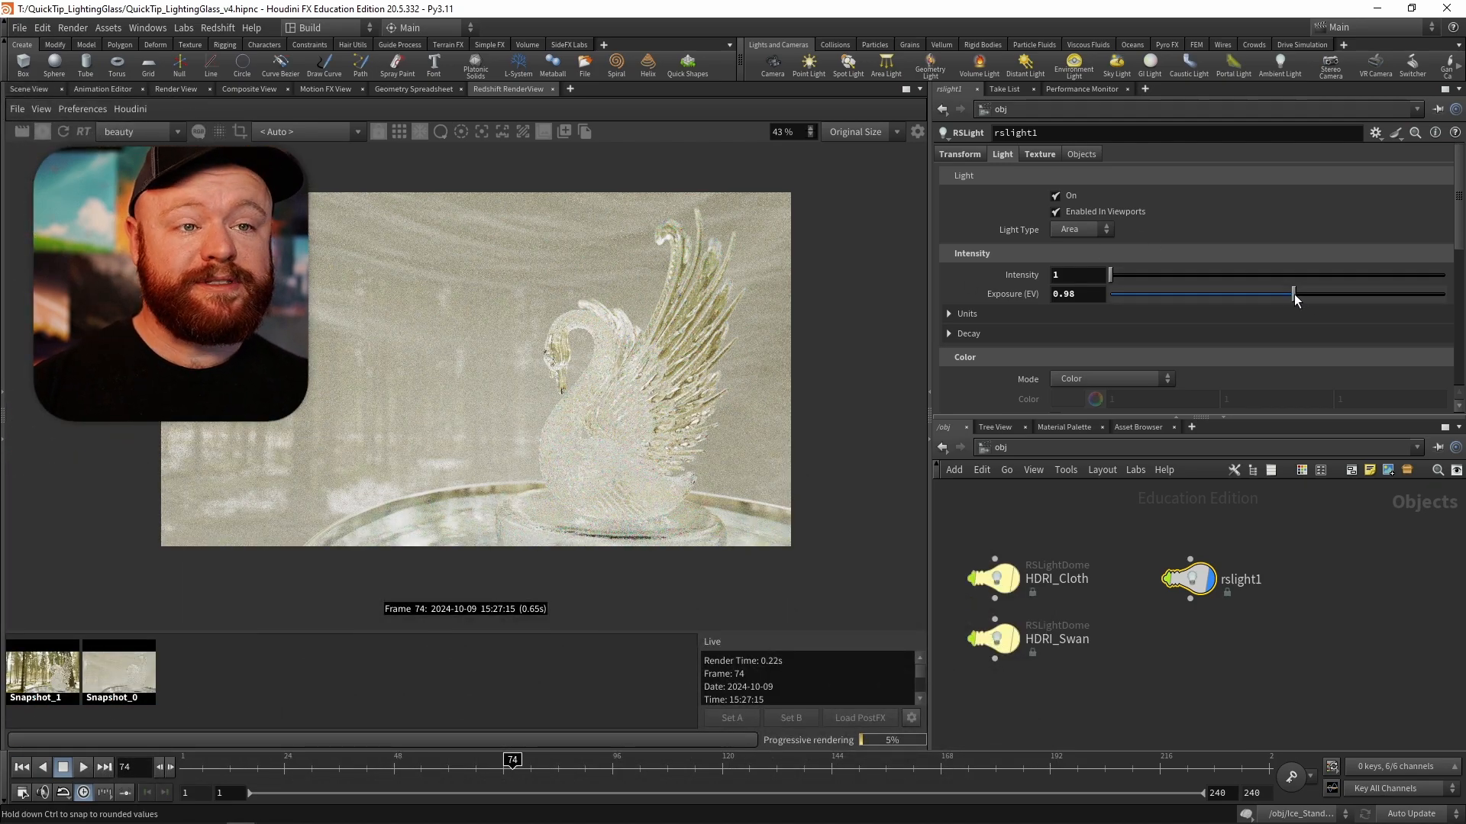
- Raise the area light's exposure to about 5.61 and reduce its spread to 0 for a sharp gobo projection
drag(1294, 295, 1370, 295)
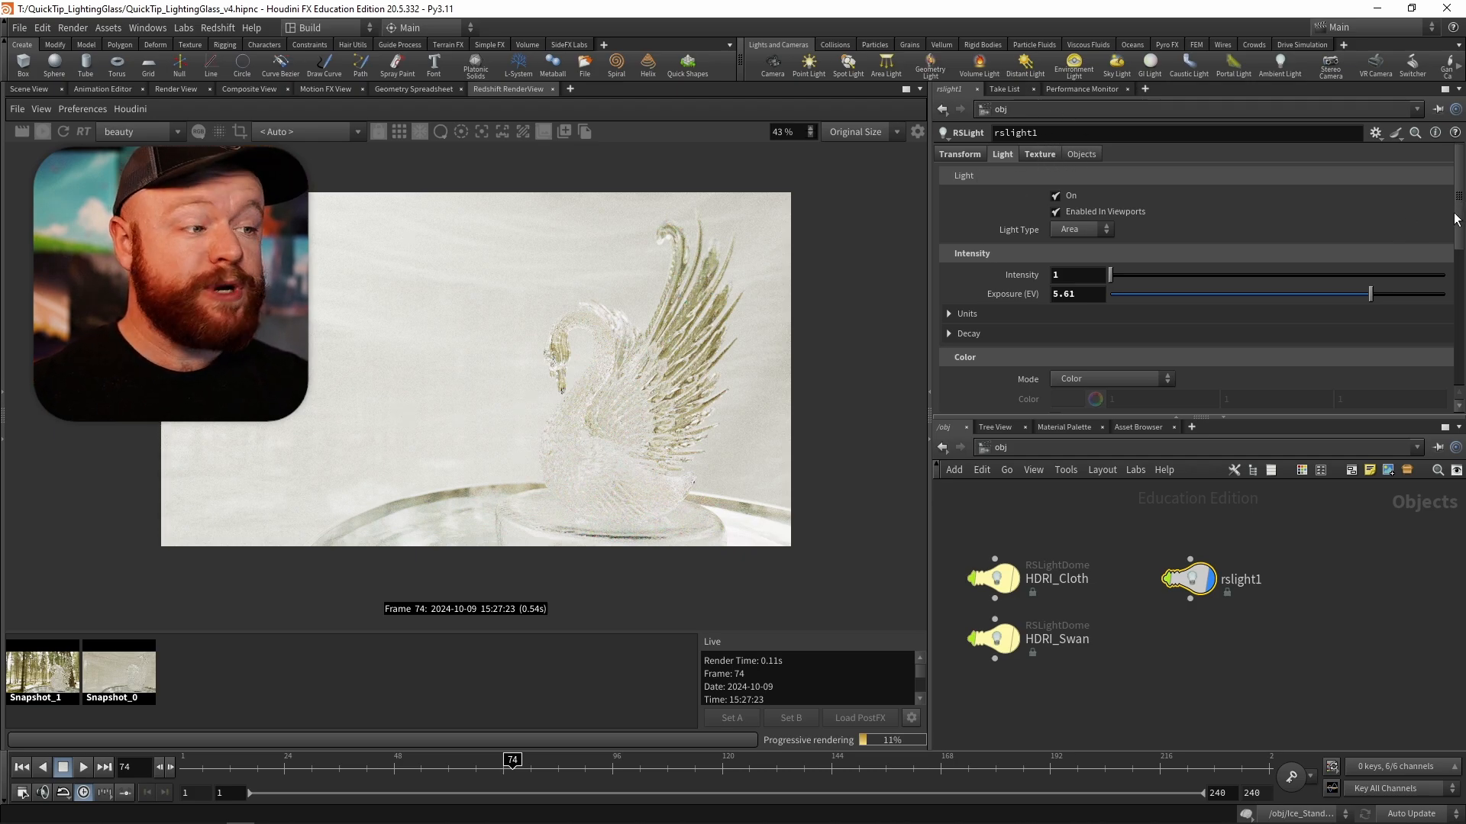
drag(1452, 207, 1449, 313)
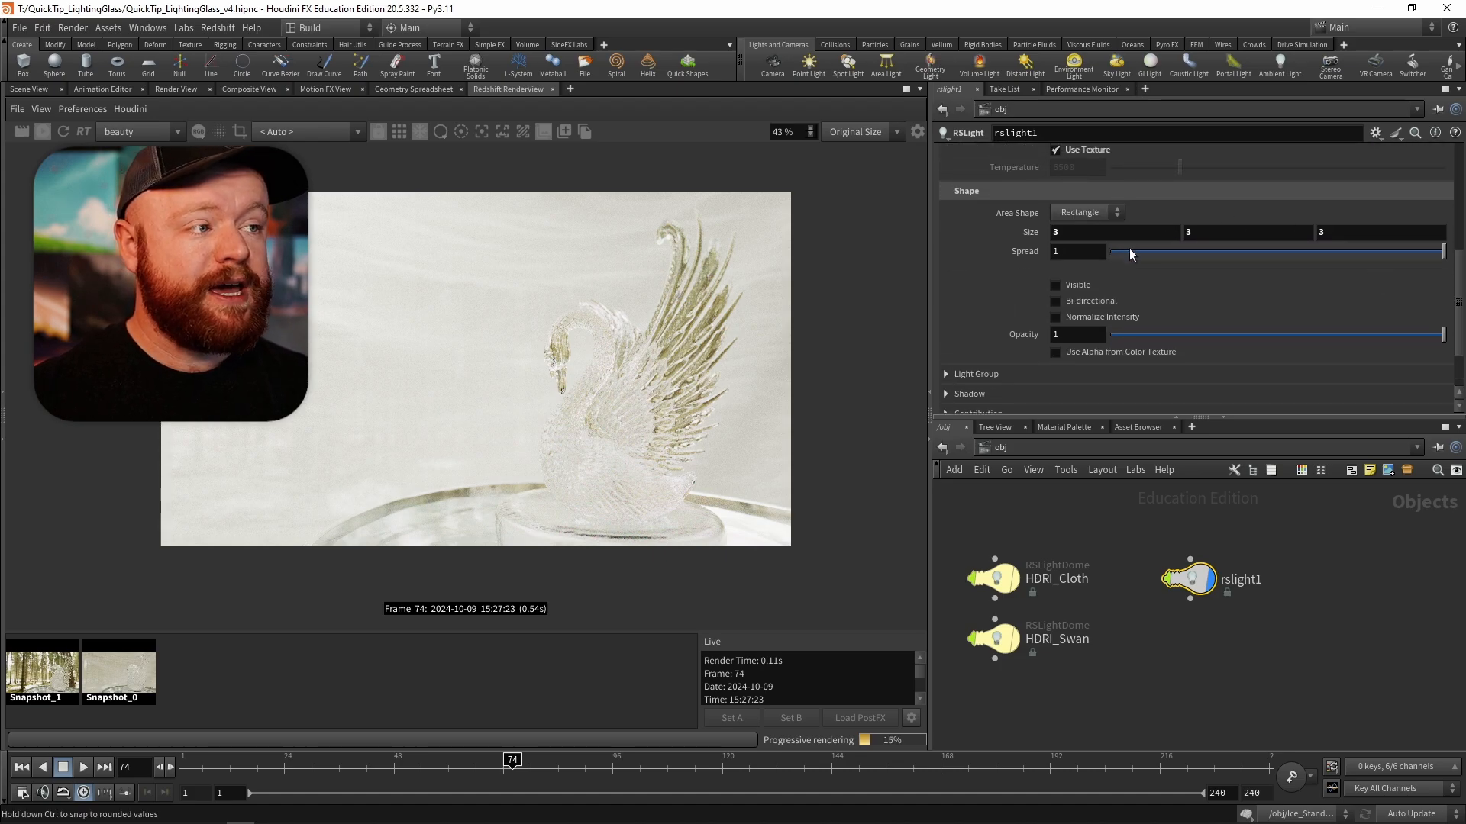
drag(1131, 251, 1065, 255)
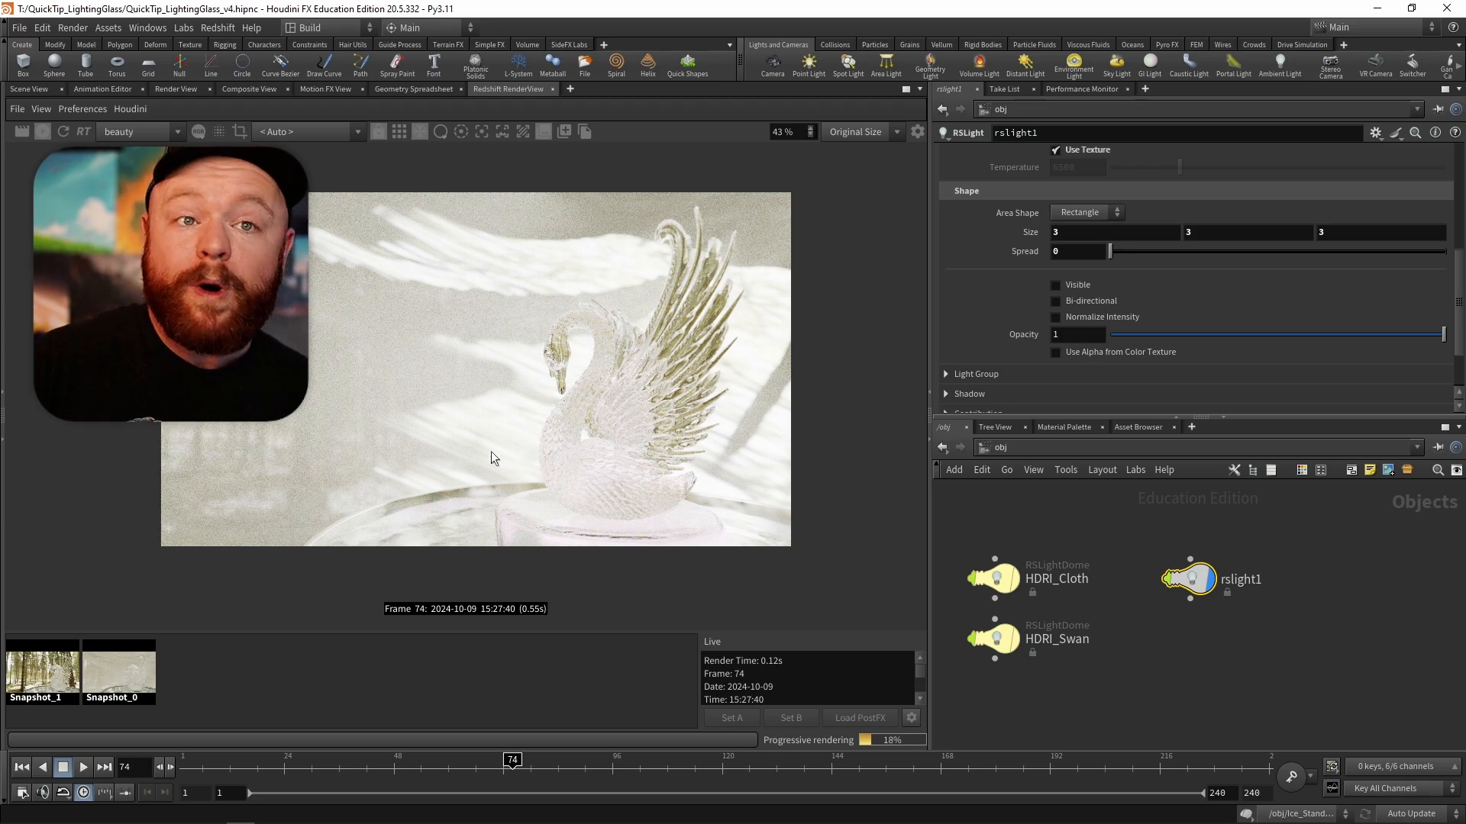
- Stop the interactive render and split the view pane so the Redshift RenderView sits beside a second scene view
click(46, 135)
click(34, 91)
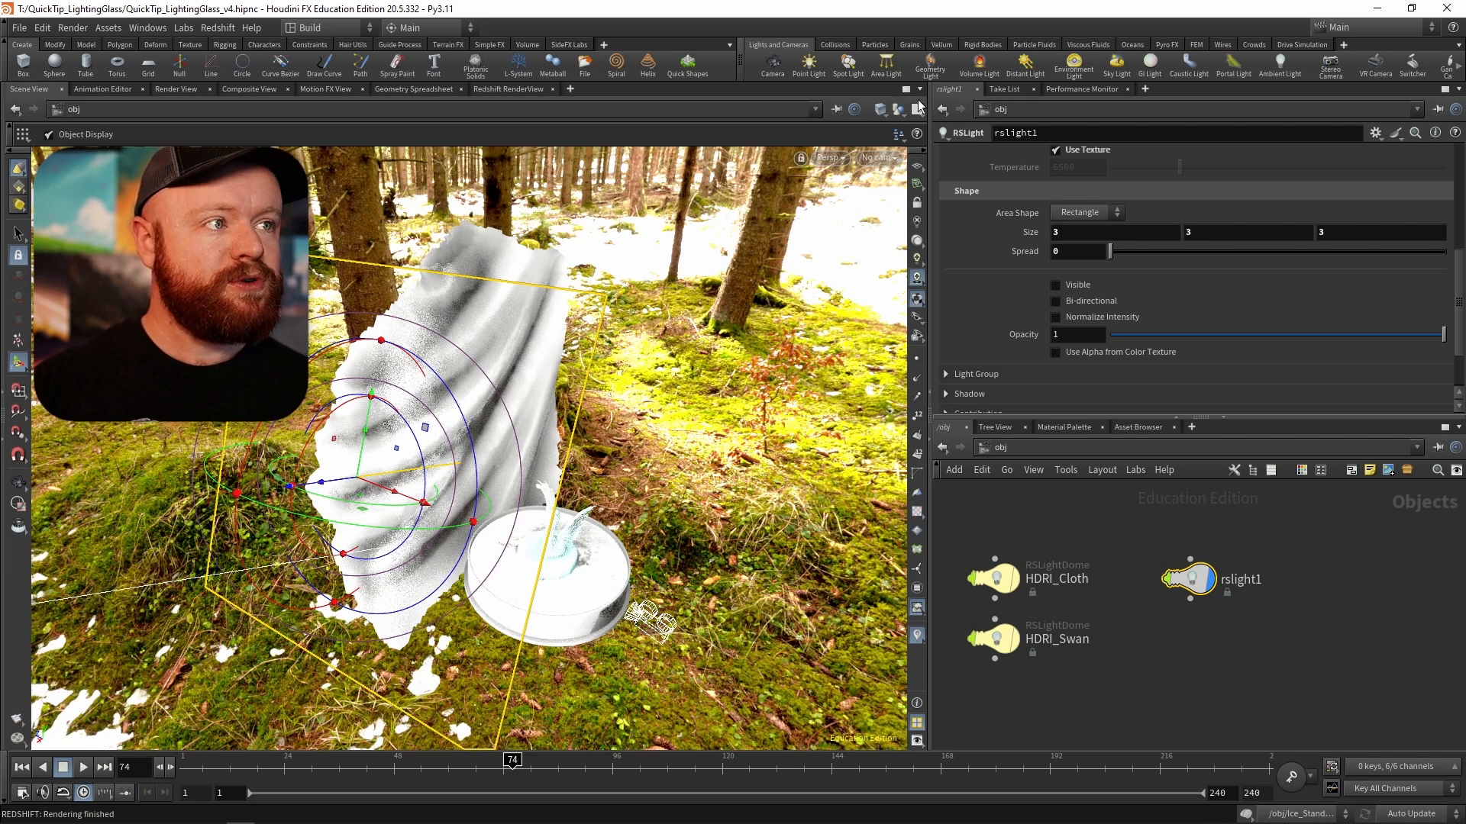
click(876, 157)
click(950, 291)
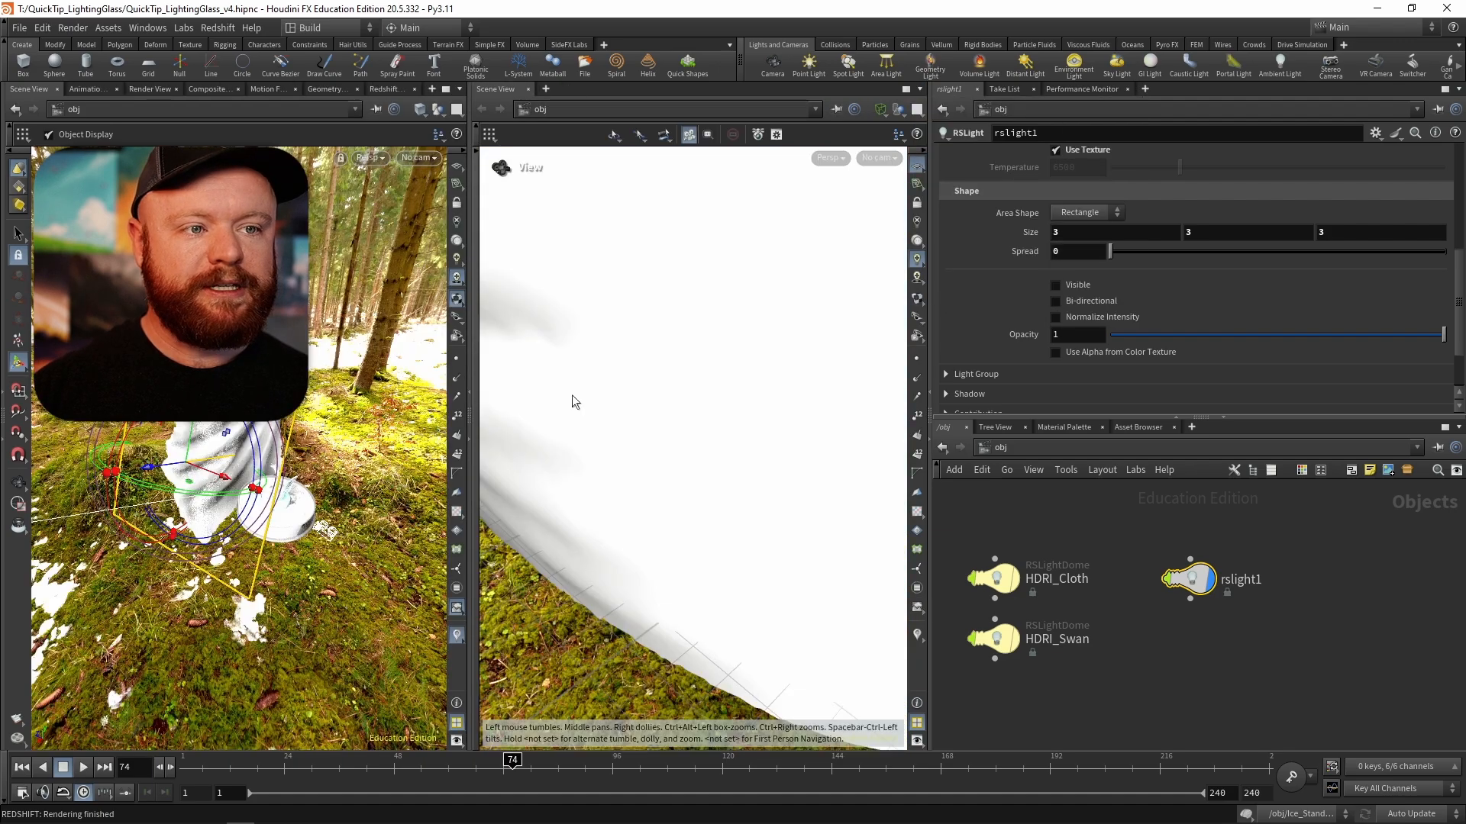
click(864, 156)
click(862, 150)
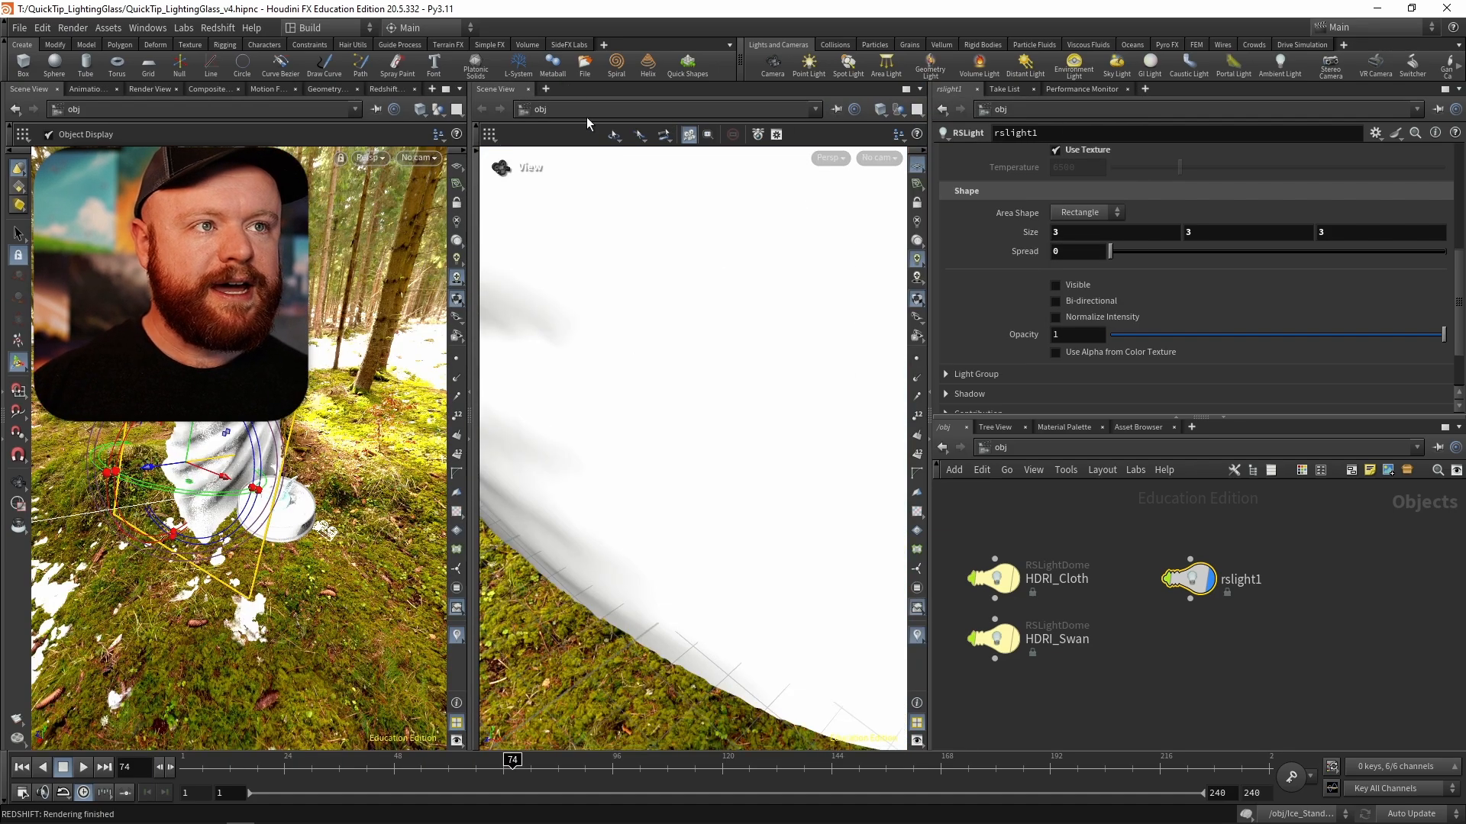
click(374, 89)
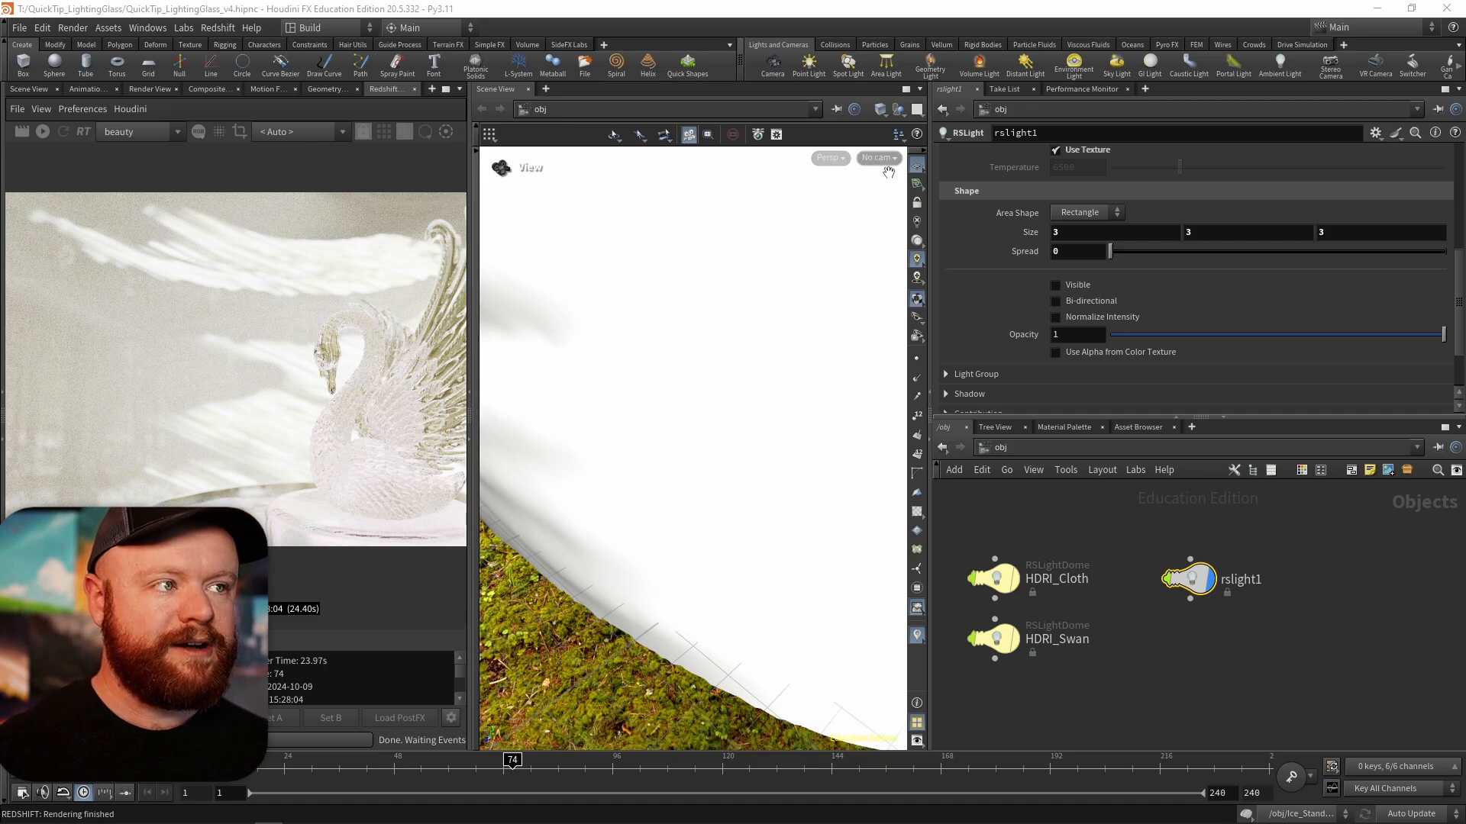
- Frame the area light and backdrop in the second scene view without a camera, and restart the Redshift interactive render
click(879, 157)
click(897, 229)
drag(713, 391, 685, 464)
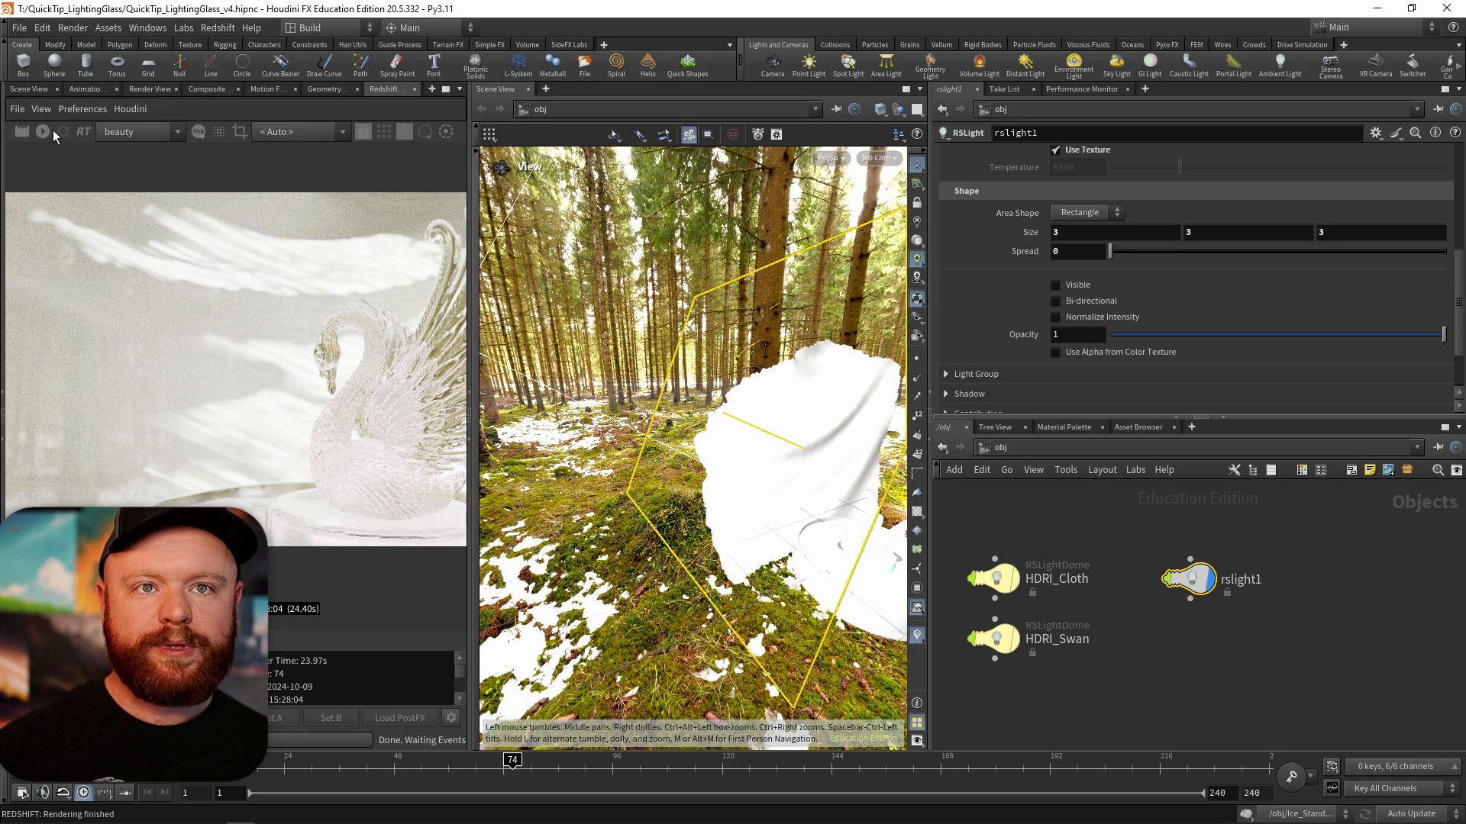
click(51, 133)
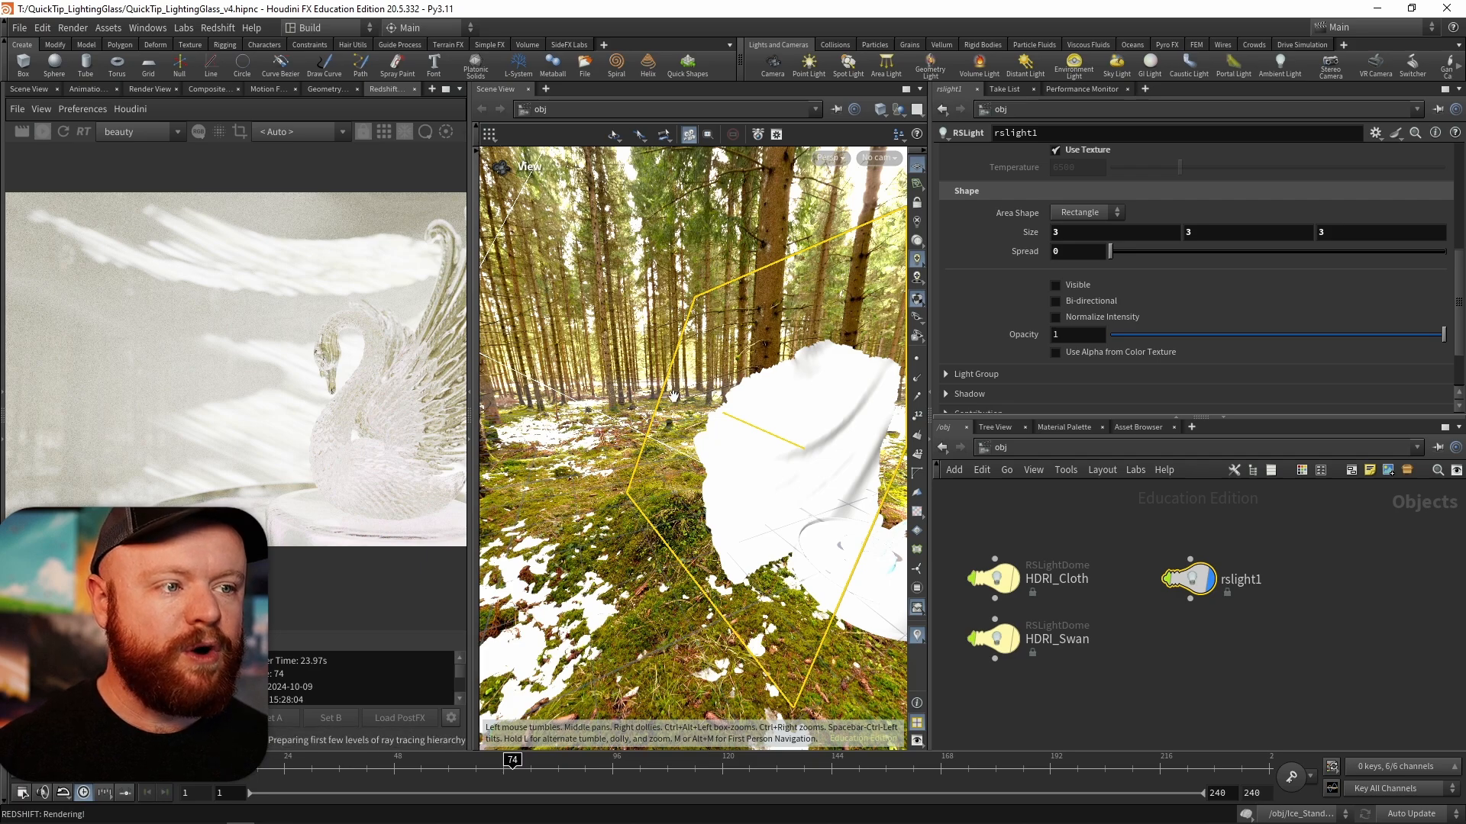
- Rotate and reposition the area light to shift the gobo pattern across the backdrop, and set its size to 5 on all axes
key(r)
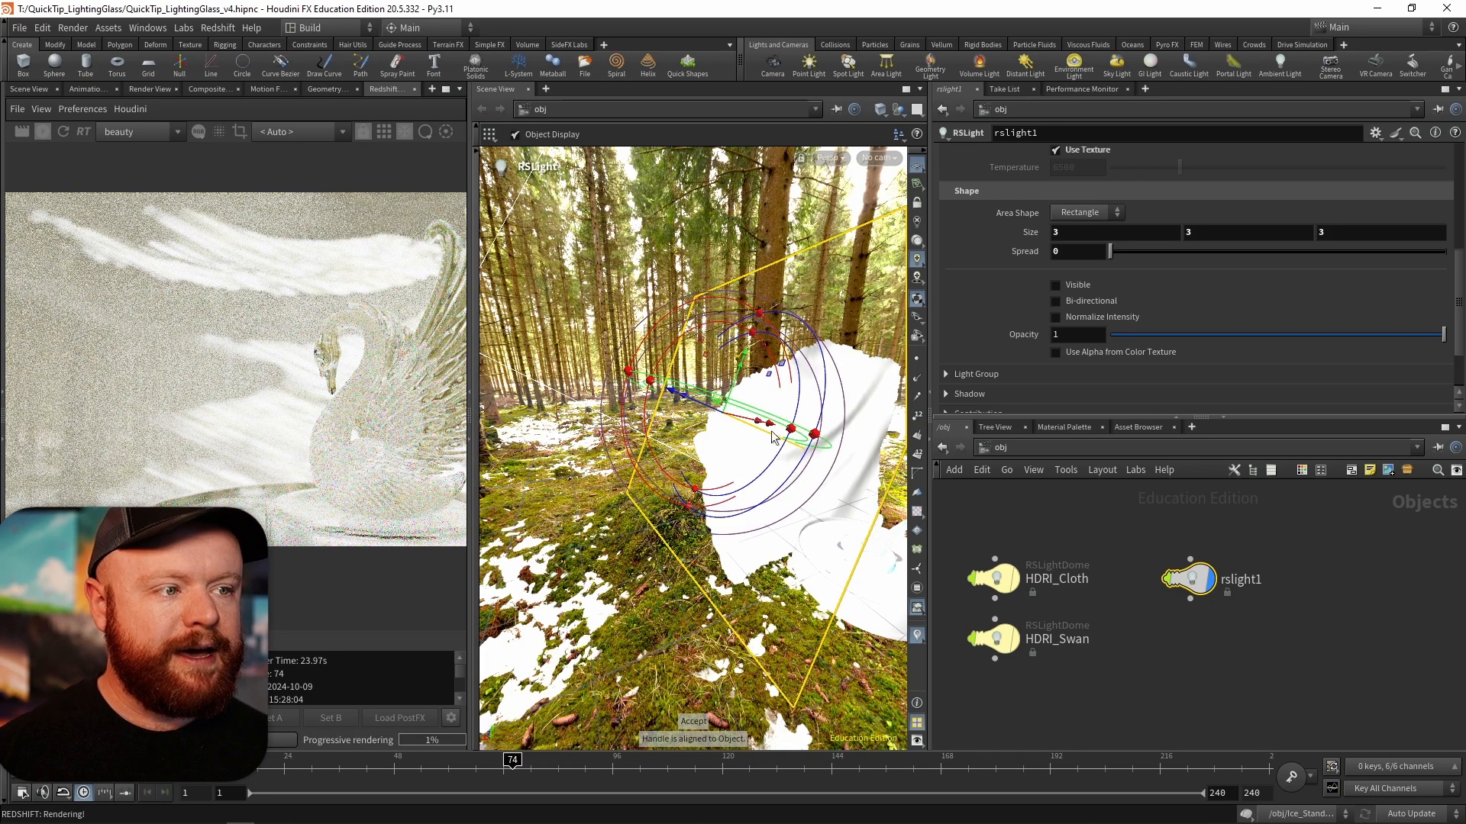
alt+middle_drag(728, 453, 695, 463)
alt+drag(695, 463, 692, 515)
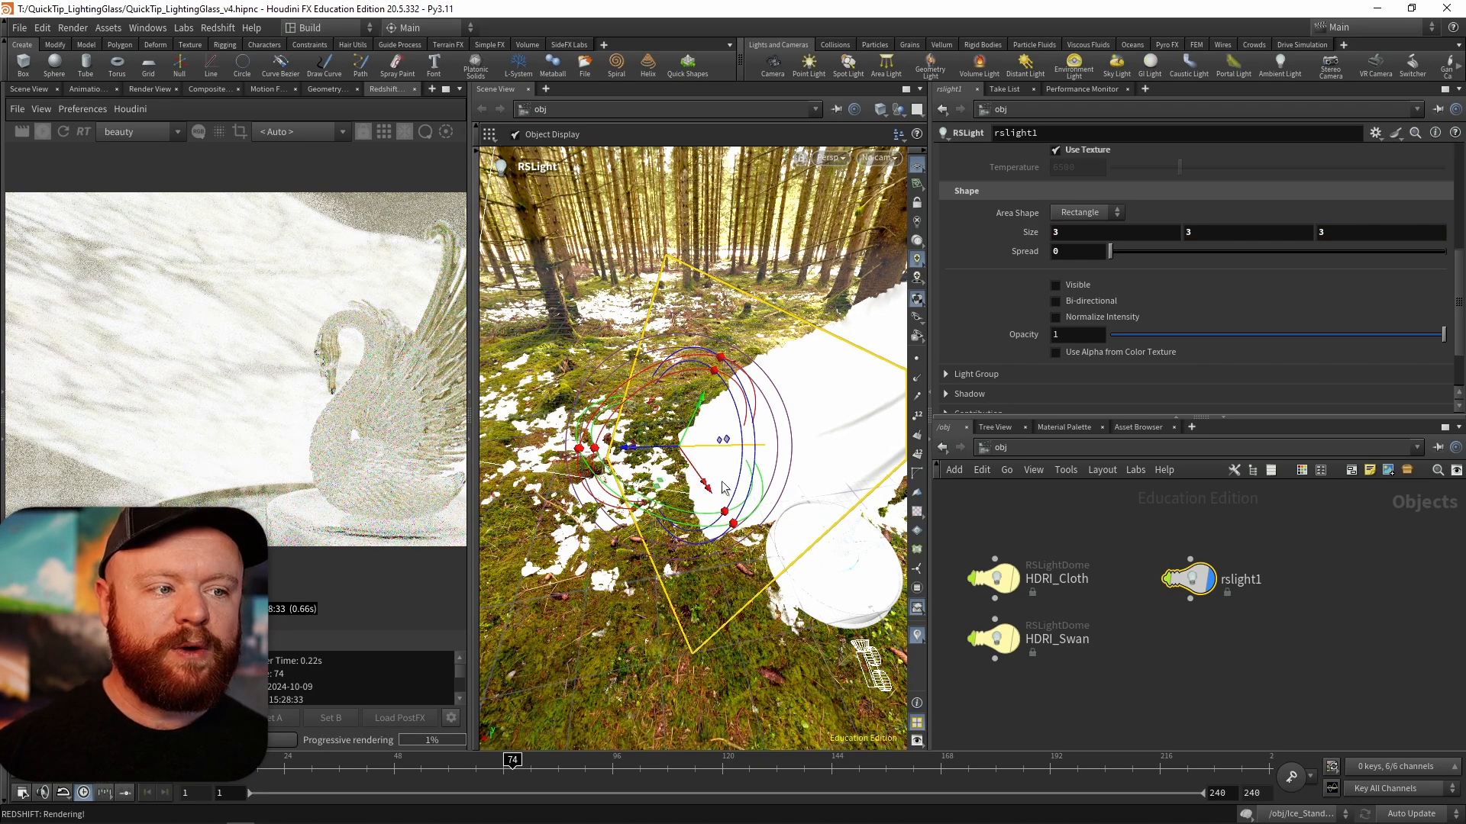
mouse_move(706, 517)
mouse_down()
mouse_move(654, 509)
mouse_move(689, 516)
mouse_up()
scroll(307, 372, down, 3)
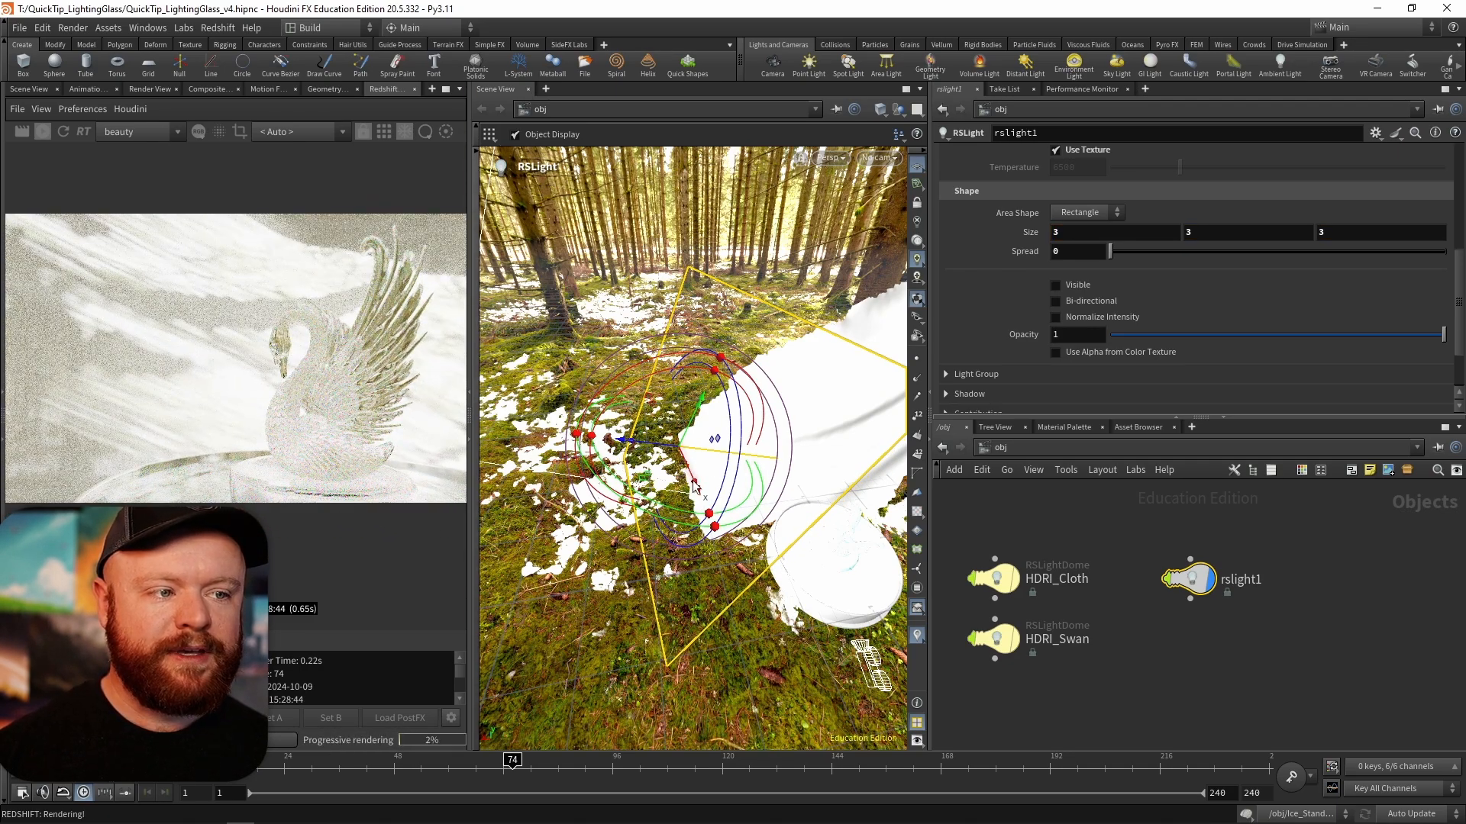
drag(695, 486, 669, 538)
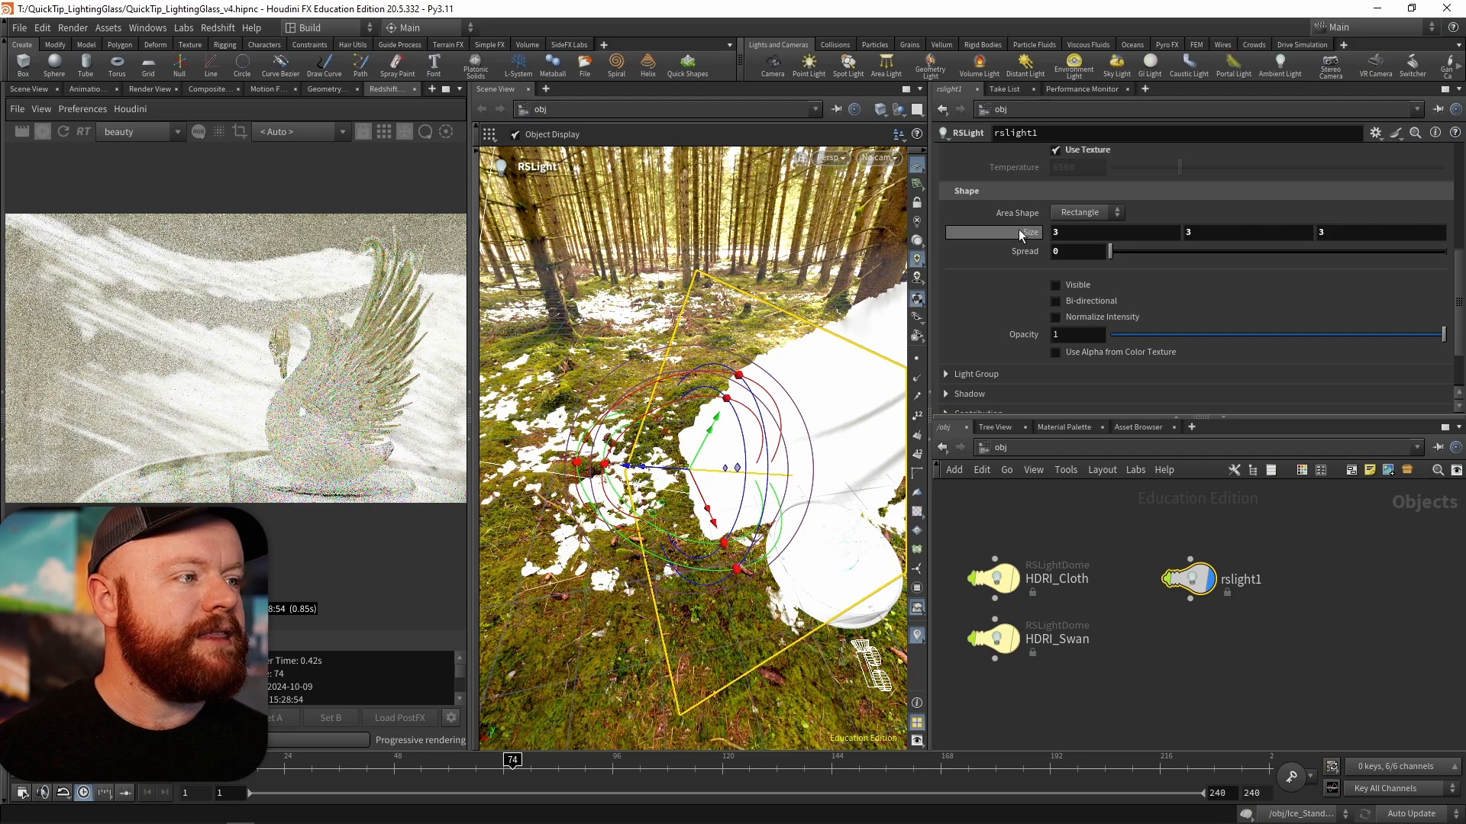
middle_drag(1020, 235, 1084, 210)
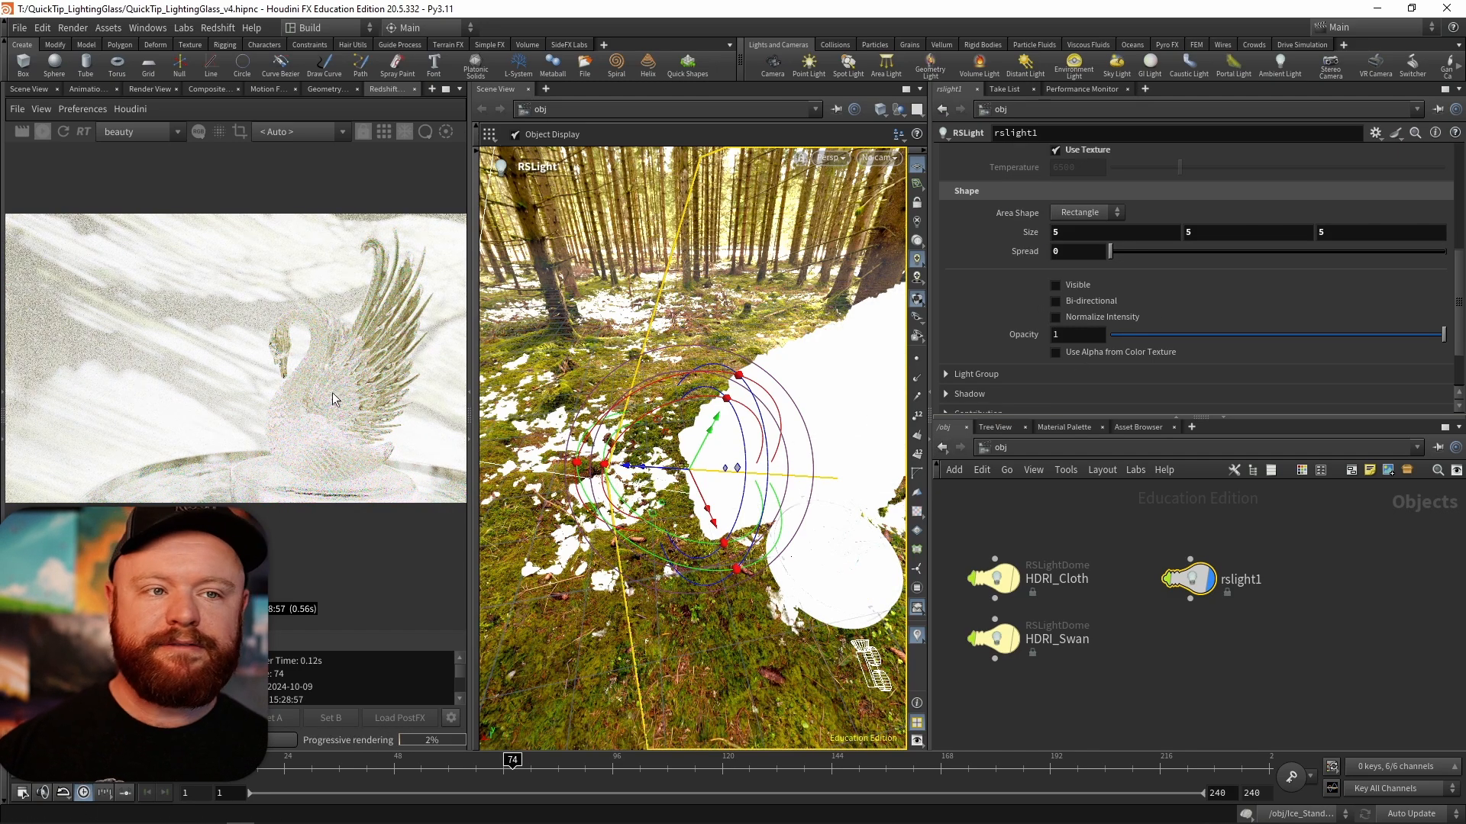
- Enable light-mesh associations on the area light and limit its illumination to /obj/Backdrop_Geo
scroll(1102, 145, up, 5)
click(1092, 150)
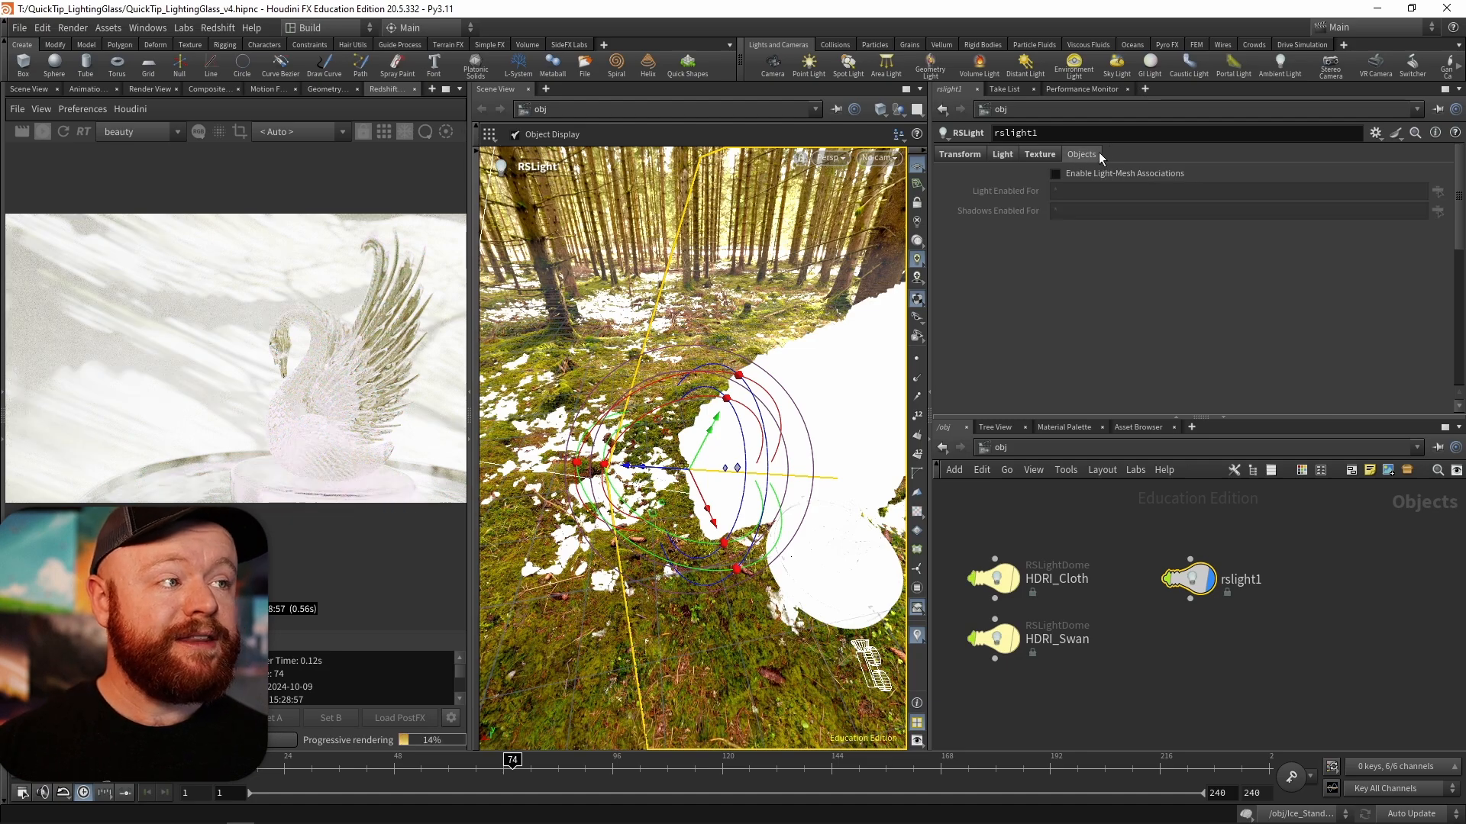
click(1098, 173)
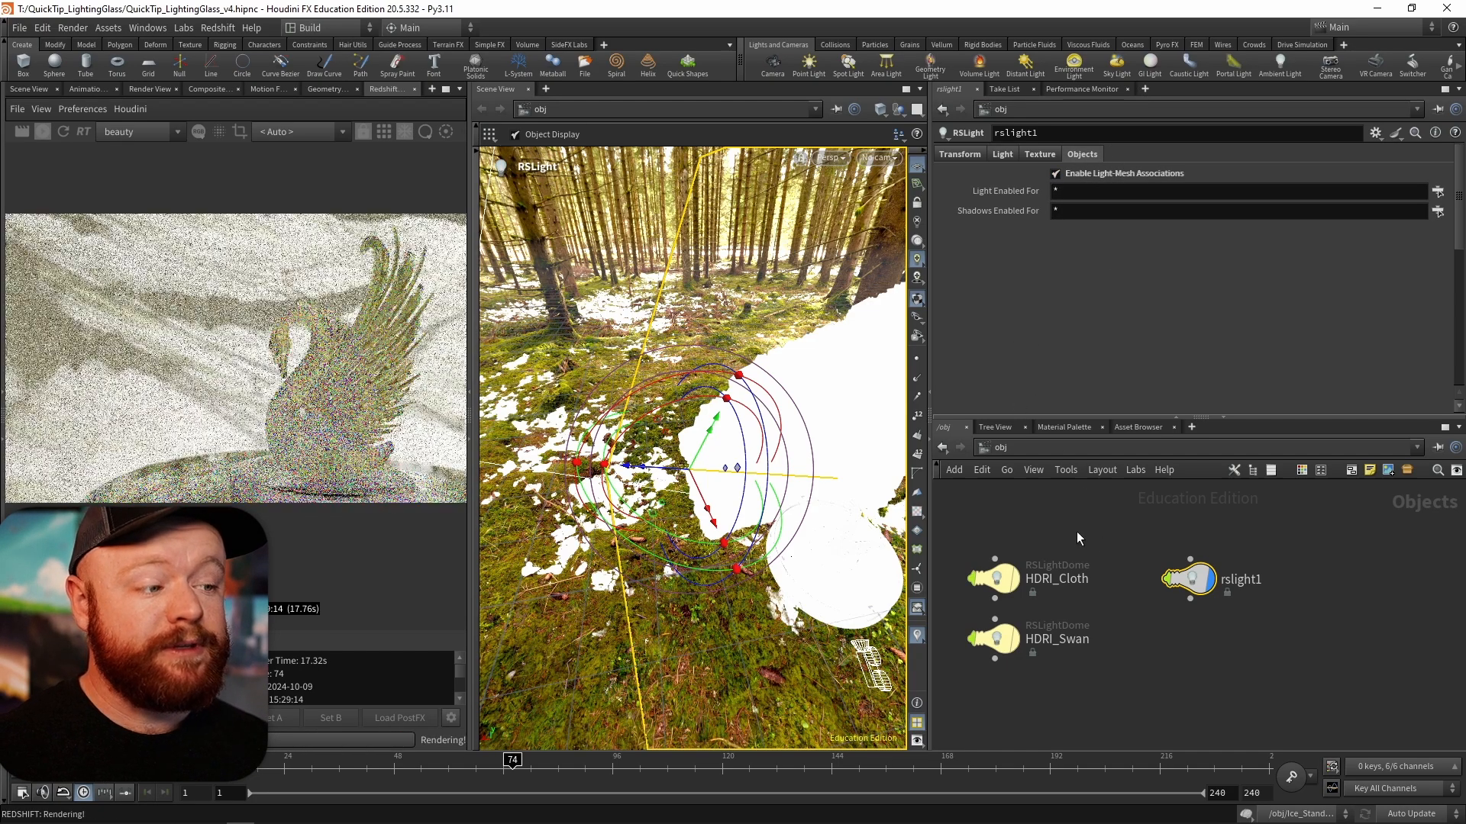
middle_drag(1077, 531, 1414, 513)
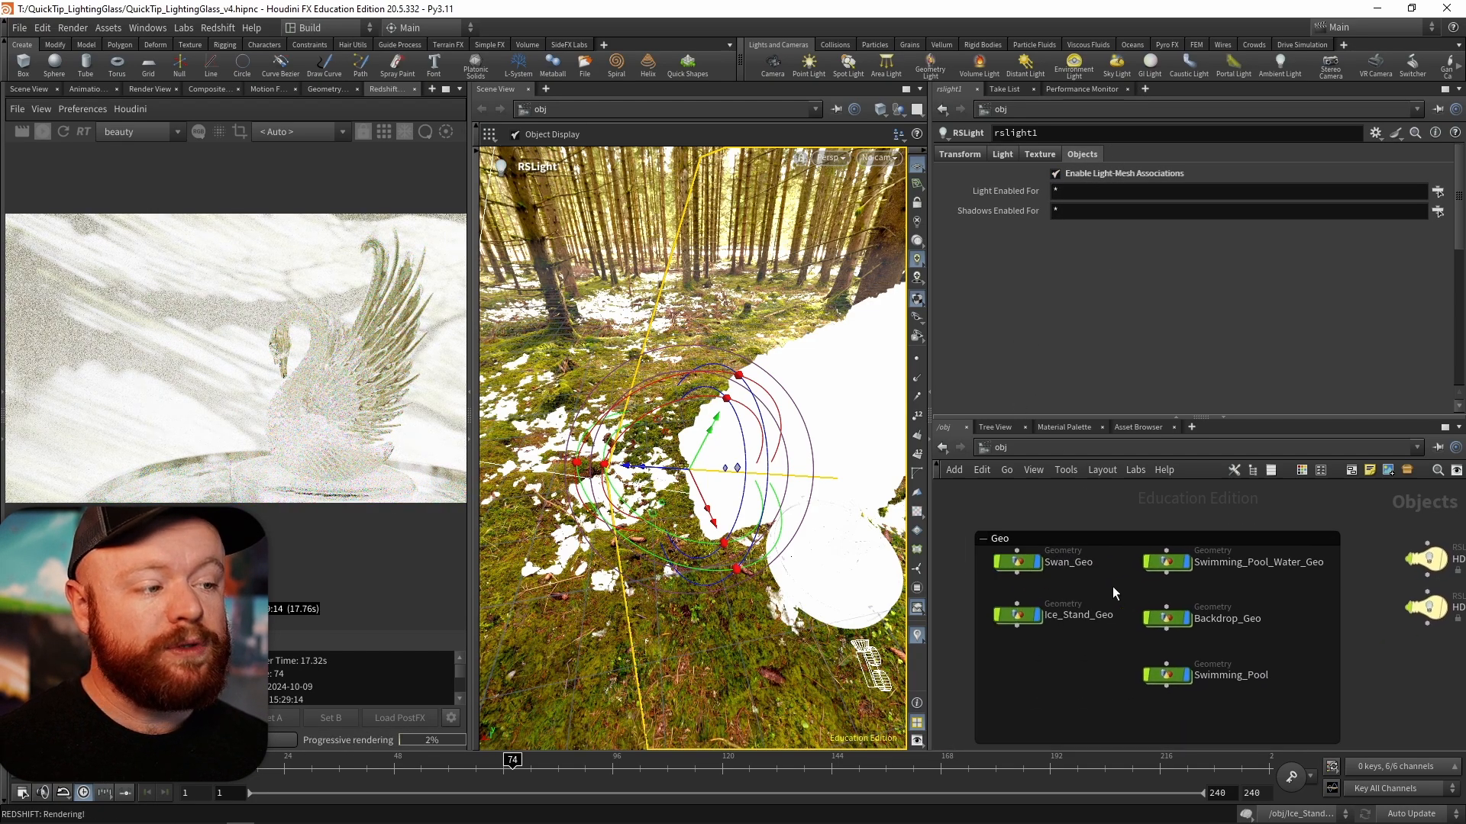
middle_drag(1168, 611, 1113, 617)
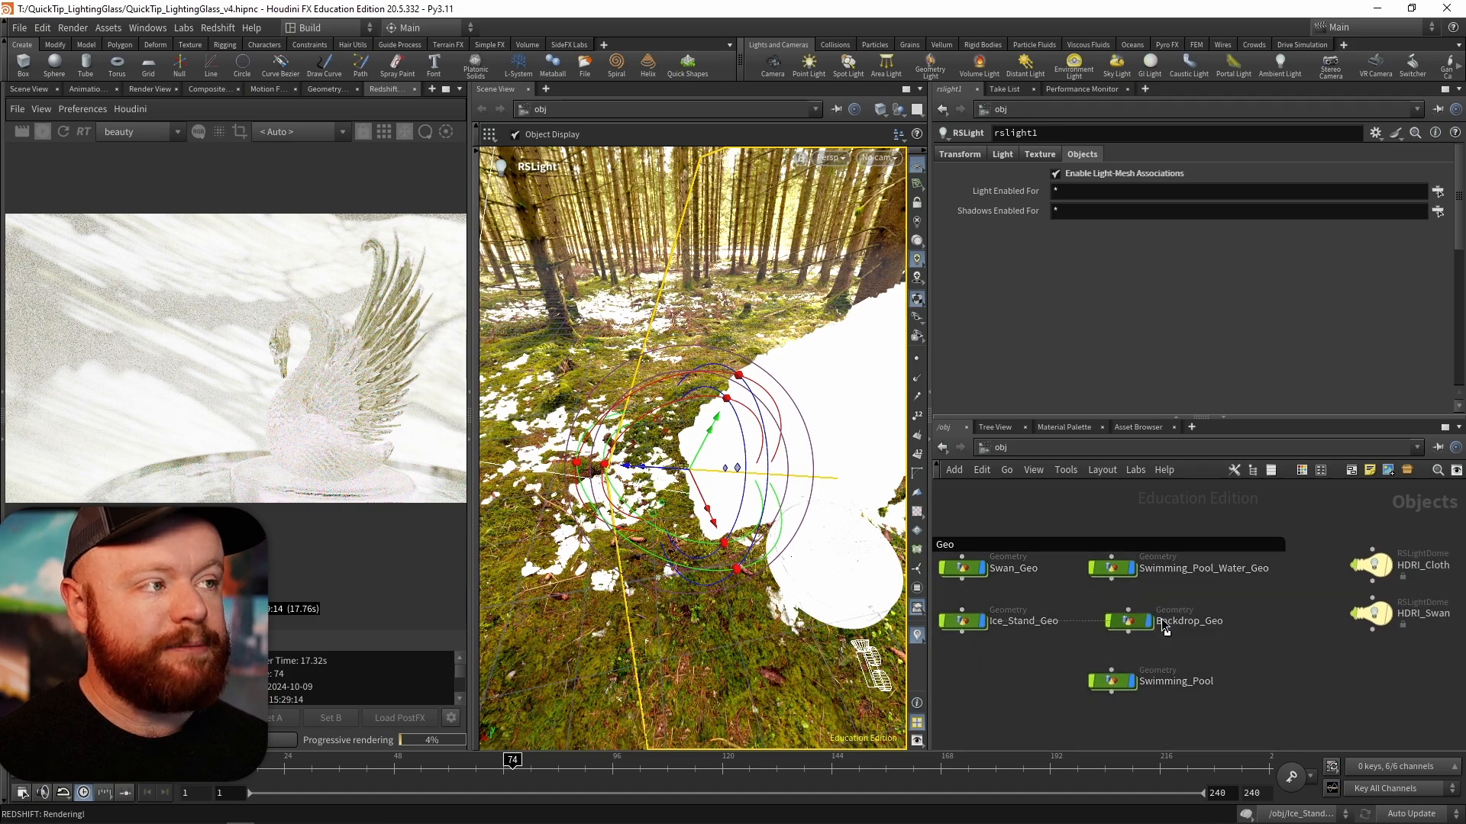
drag(1092, 196, 1094, 196)
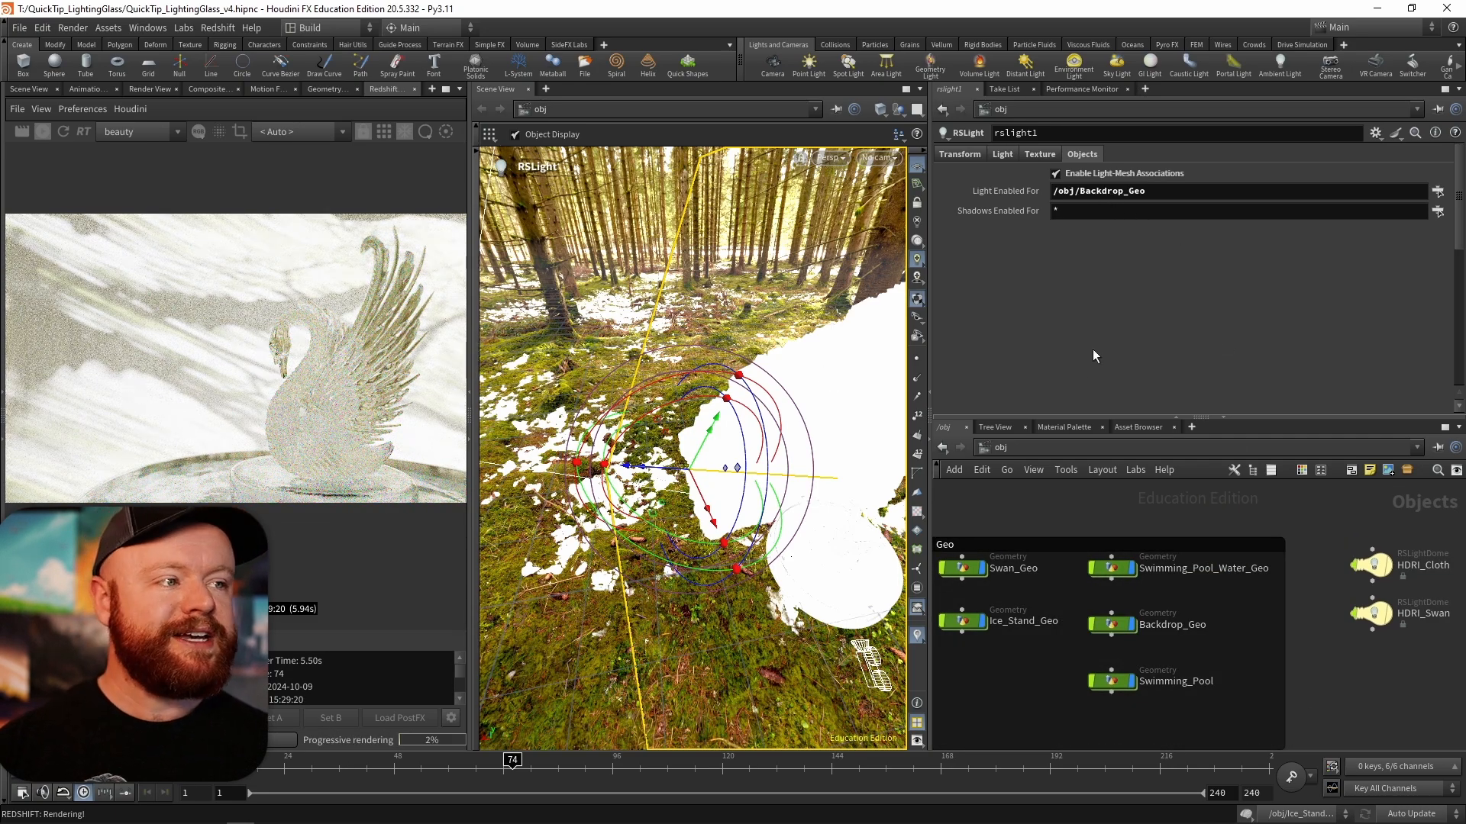
- Soften the area light's gobo projection by trying spreads of .05 and .025, and settle on .015
click(1004, 154)
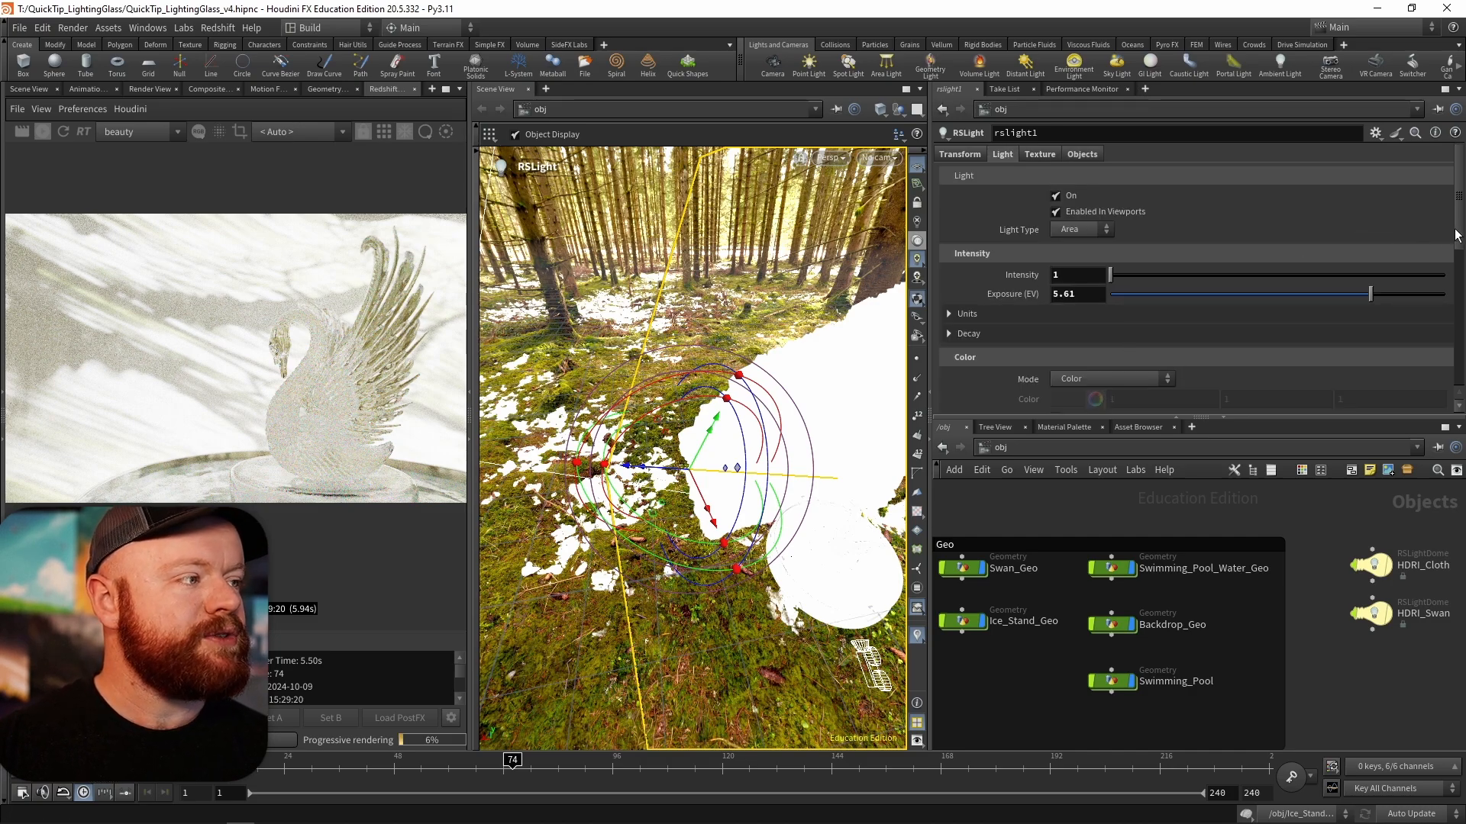
scroll(1456, 235, down, 5)
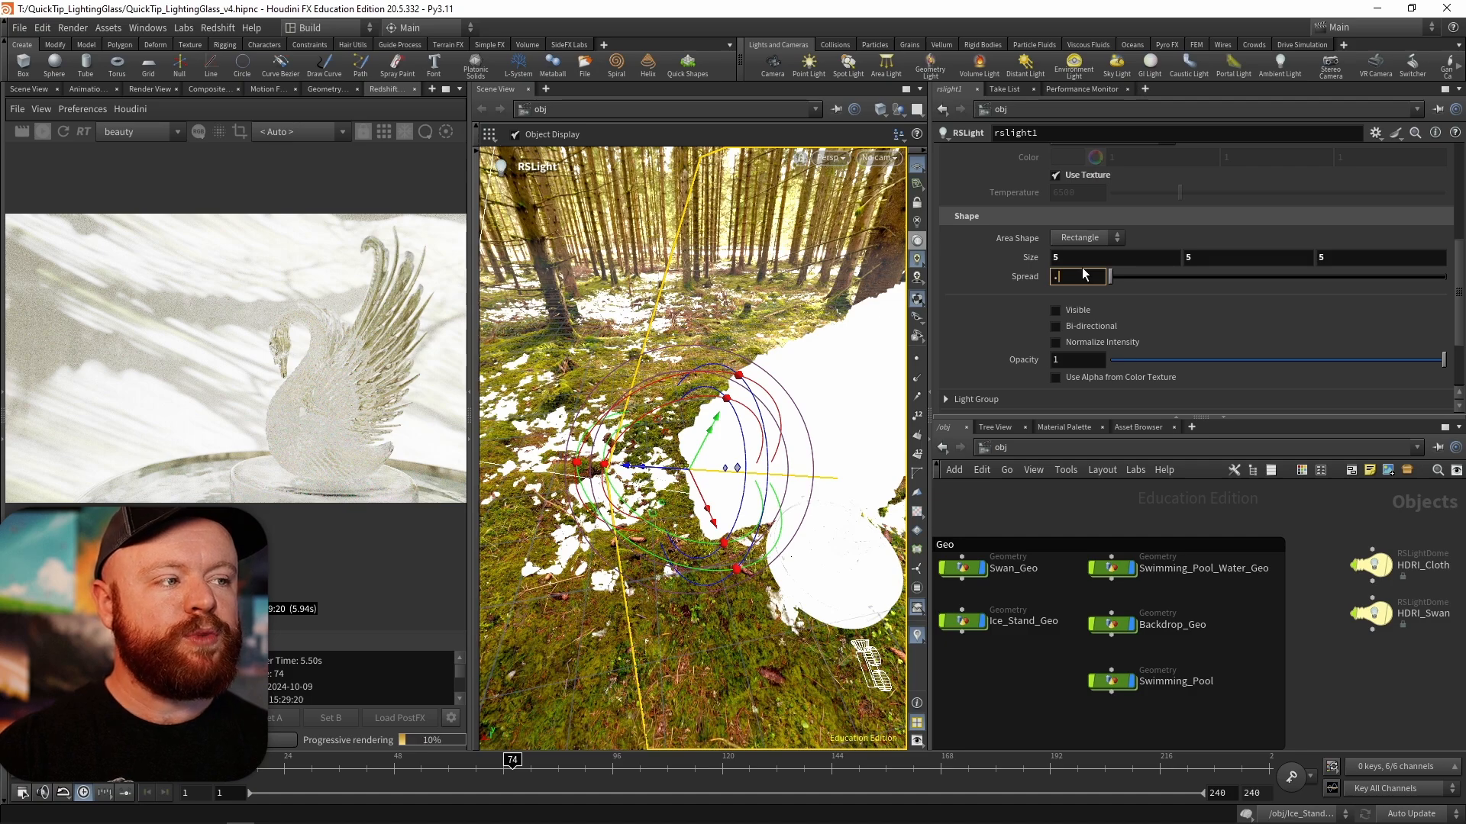
text(05)
key(Return)
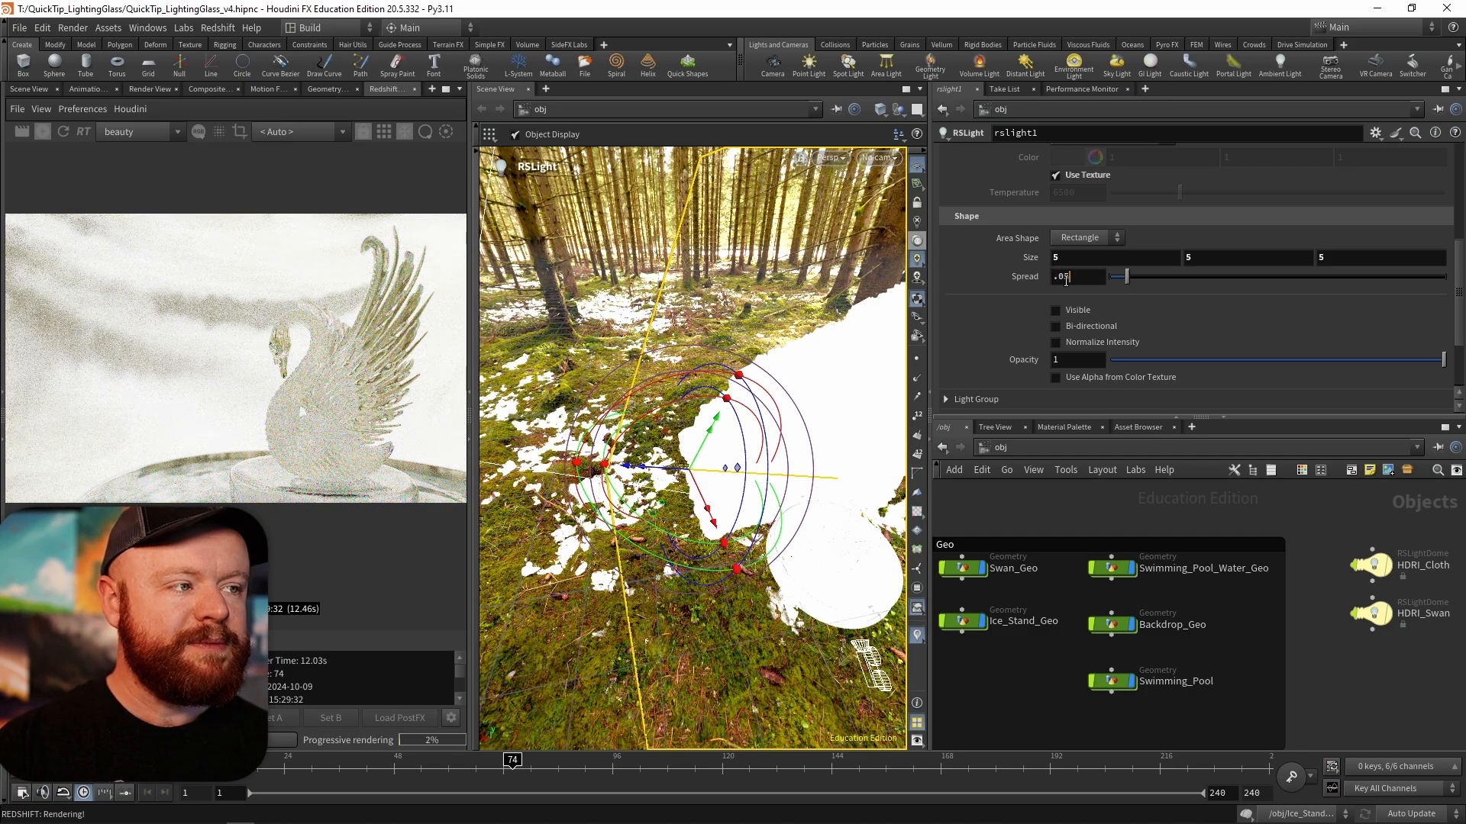
key(Return)
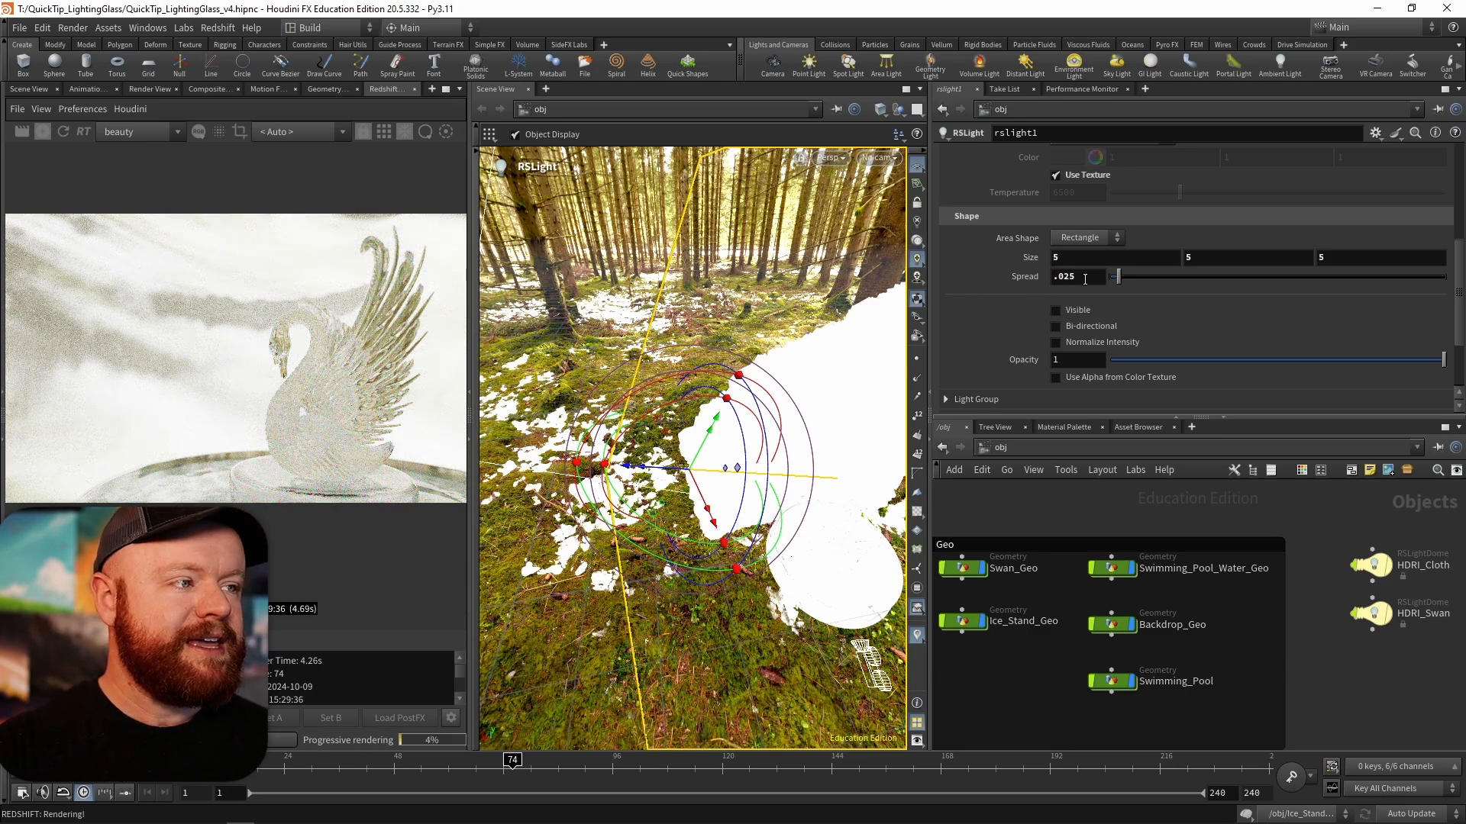
key(Return)
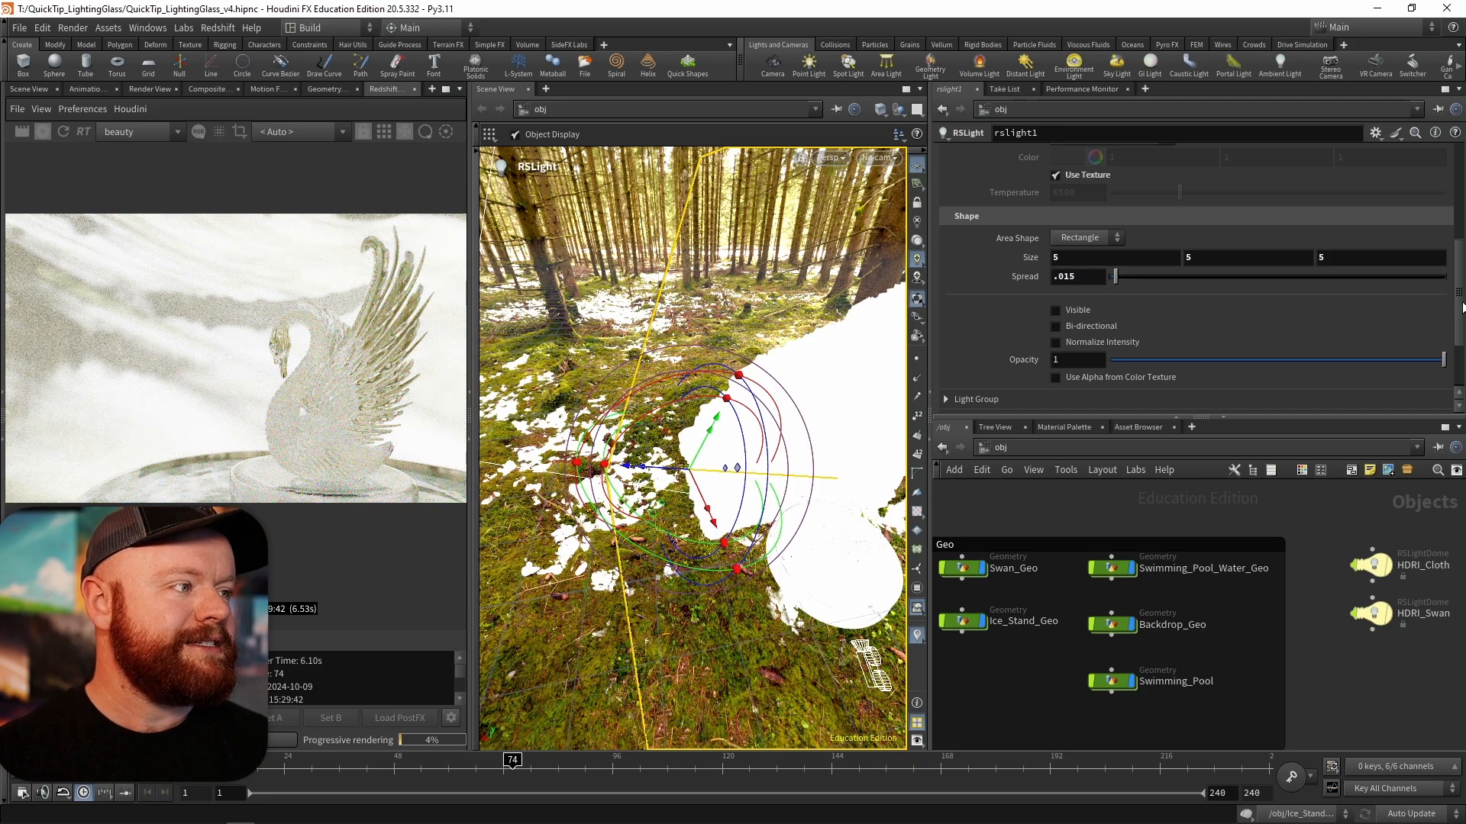
- Lower the area light's exposure to 0.8, using a render region over the backdrop and swan's head to judge the brightness
scroll(1462, 308, up, 3)
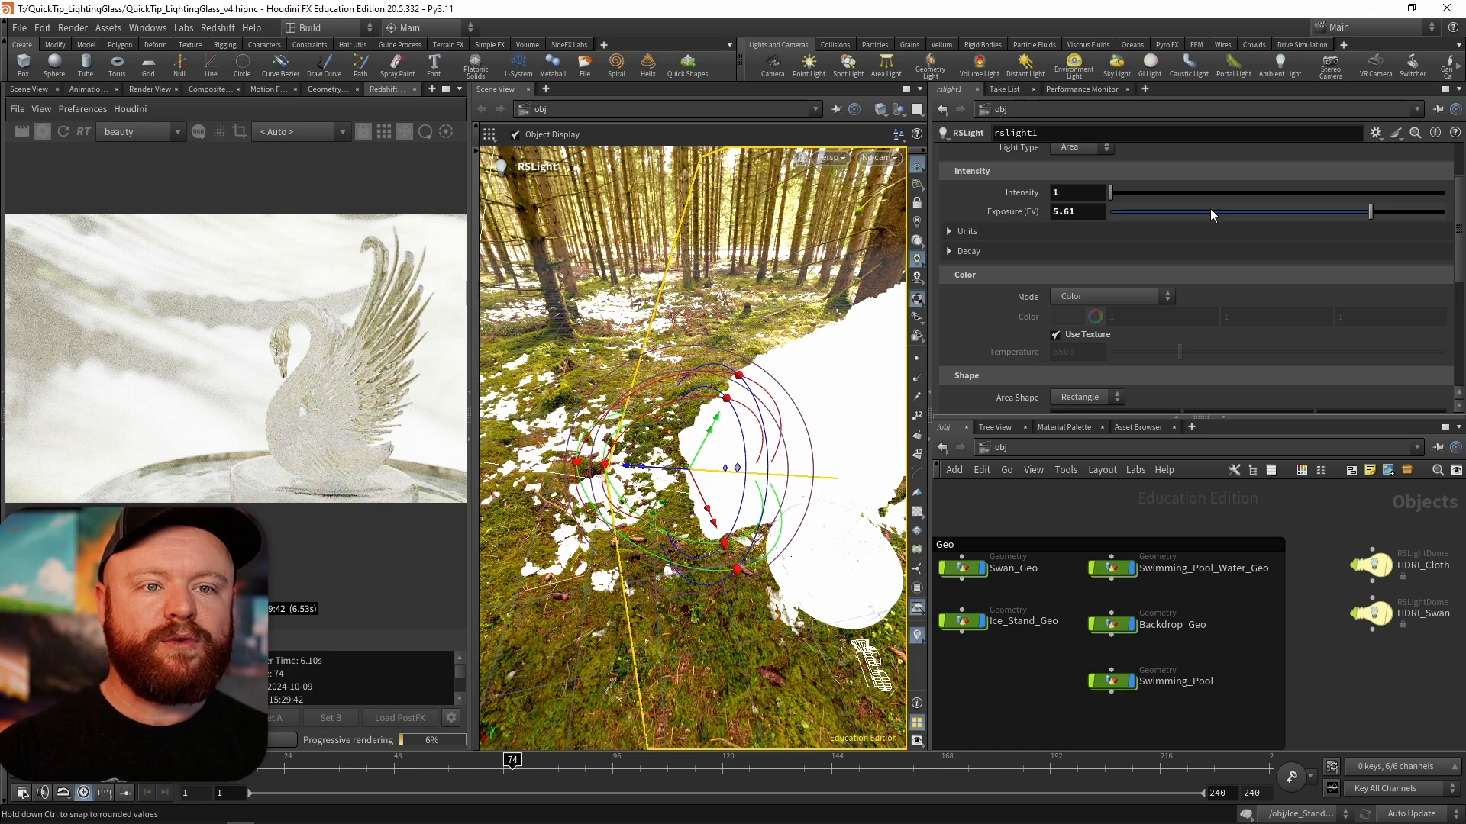
drag(1210, 209, 1249, 209)
click(239, 131)
drag(39, 214, 356, 462)
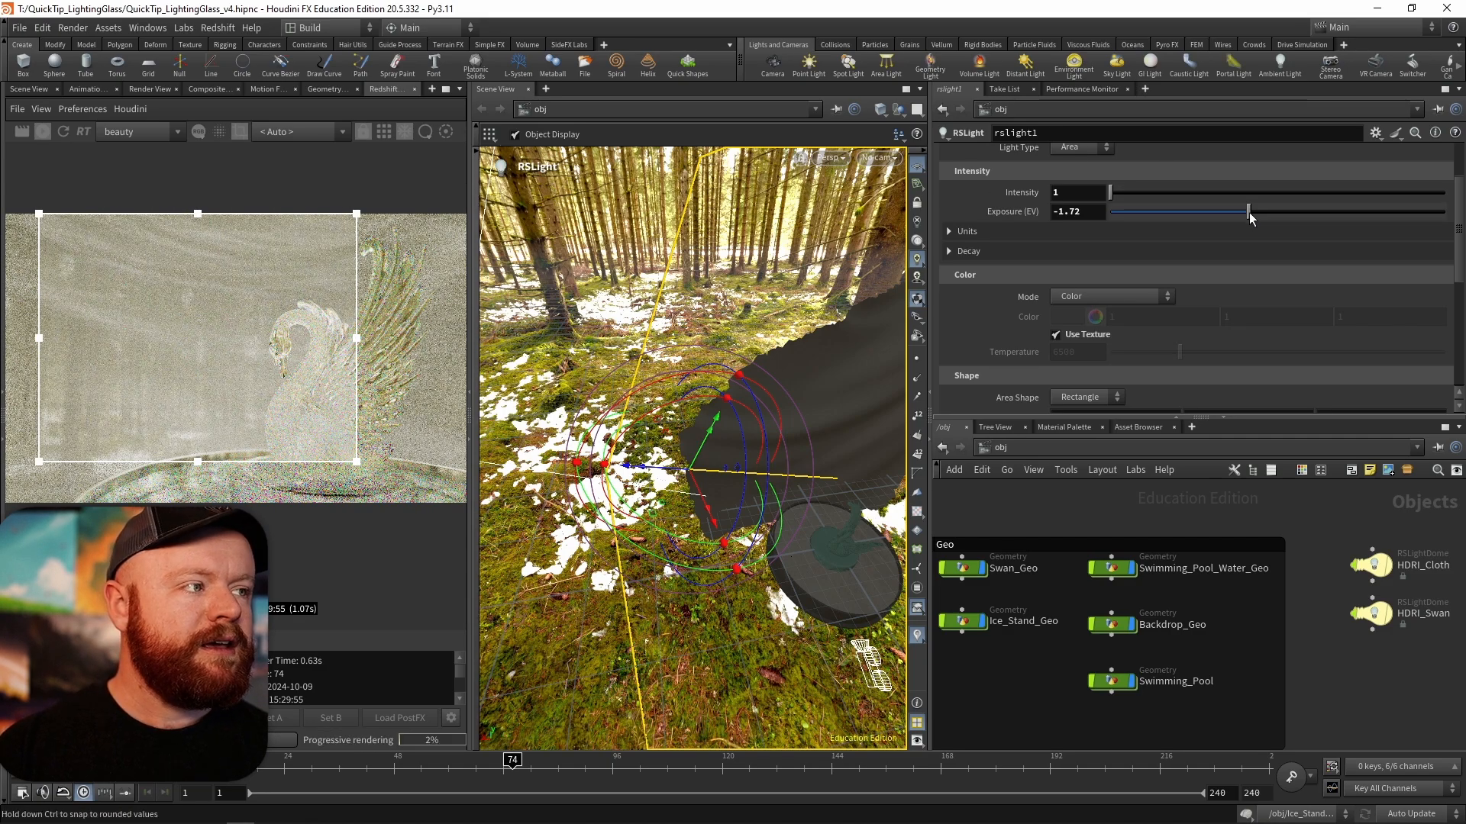
drag(1249, 214, 1280, 222)
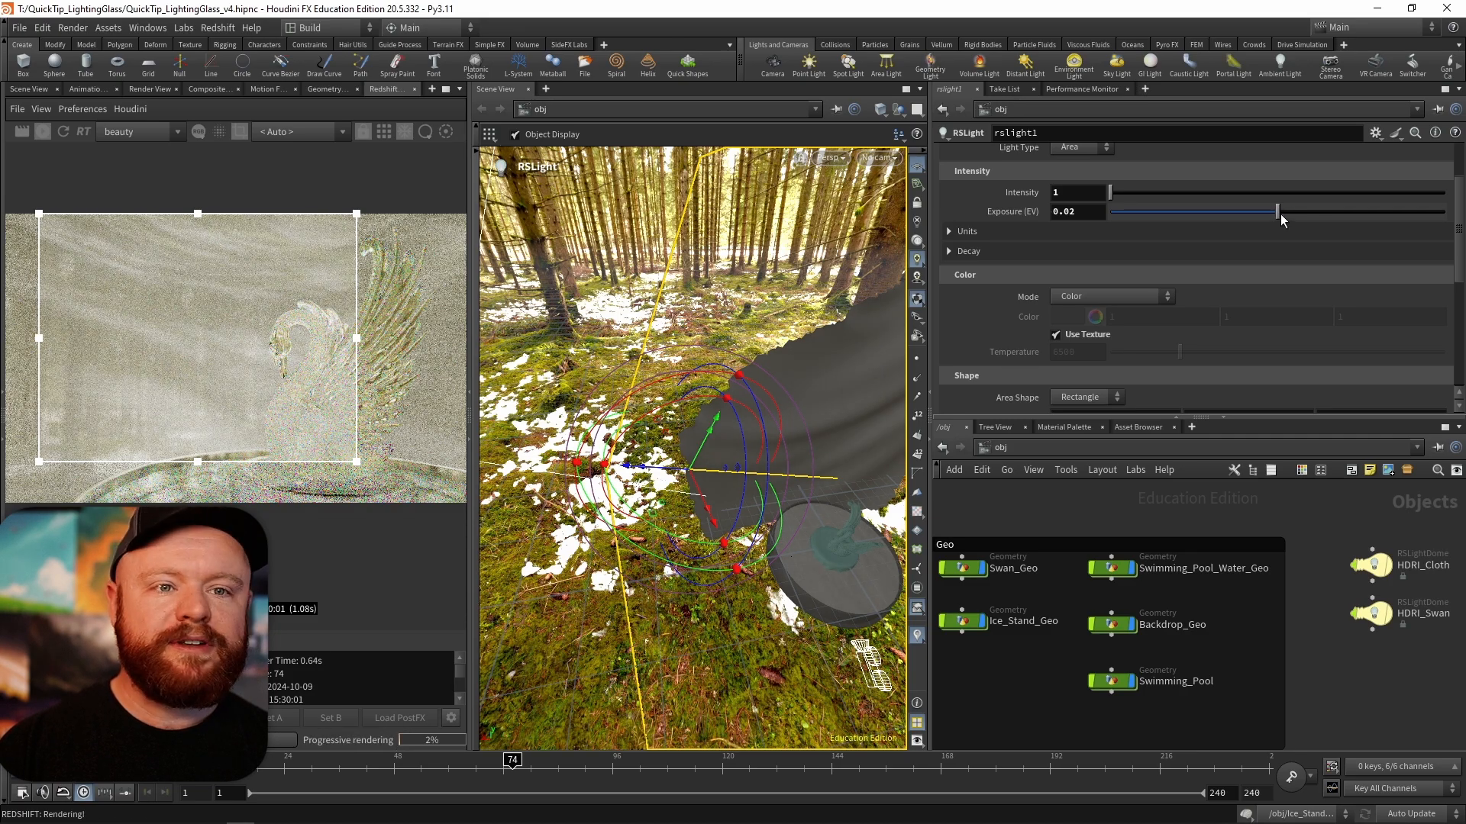
drag(1282, 220, 1288, 220)
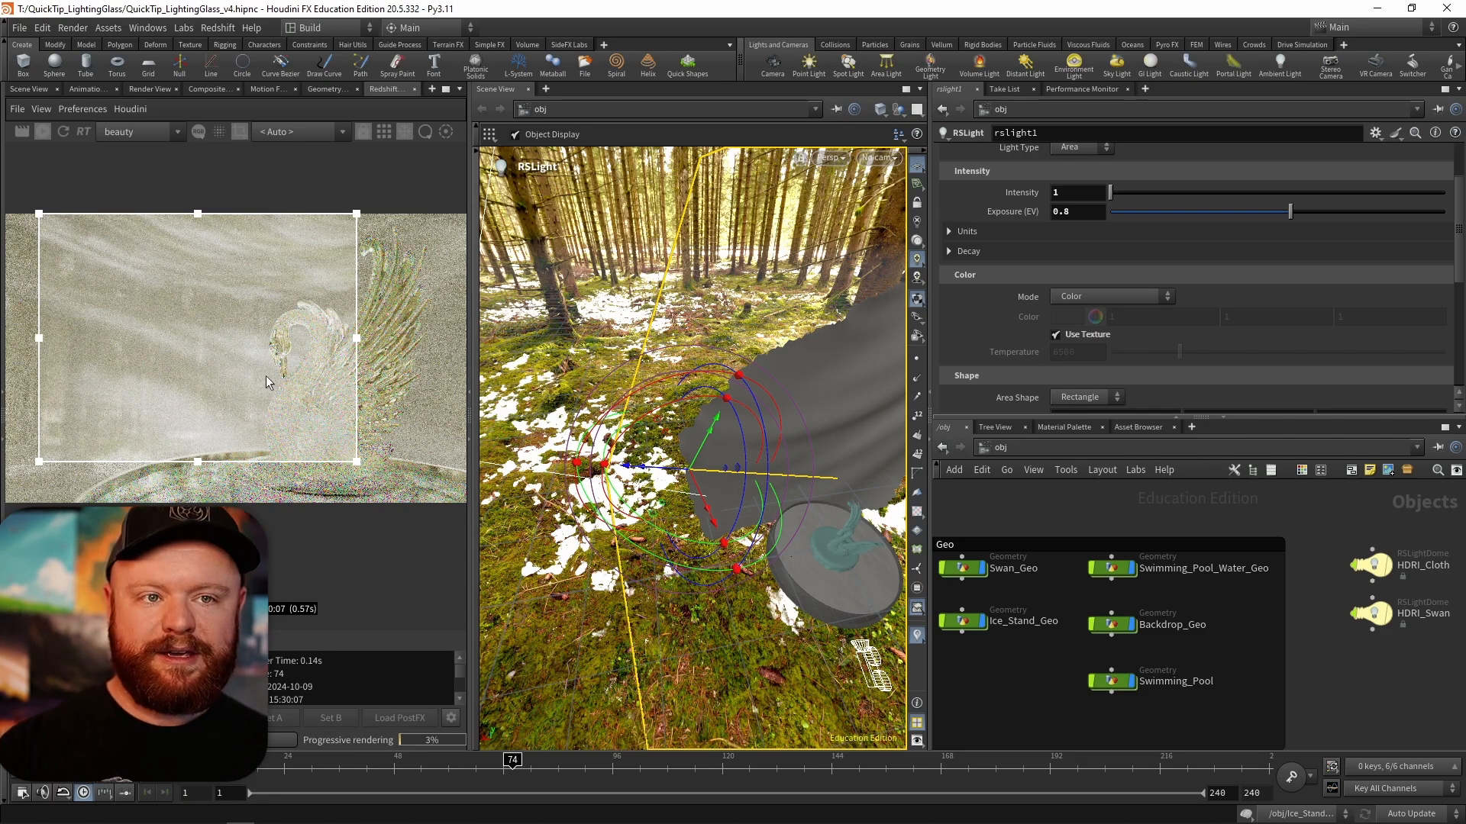
- Refine the swan side, the empty backdrop side and the middle of the render with successive render regions
drag(279, 212, 467, 504)
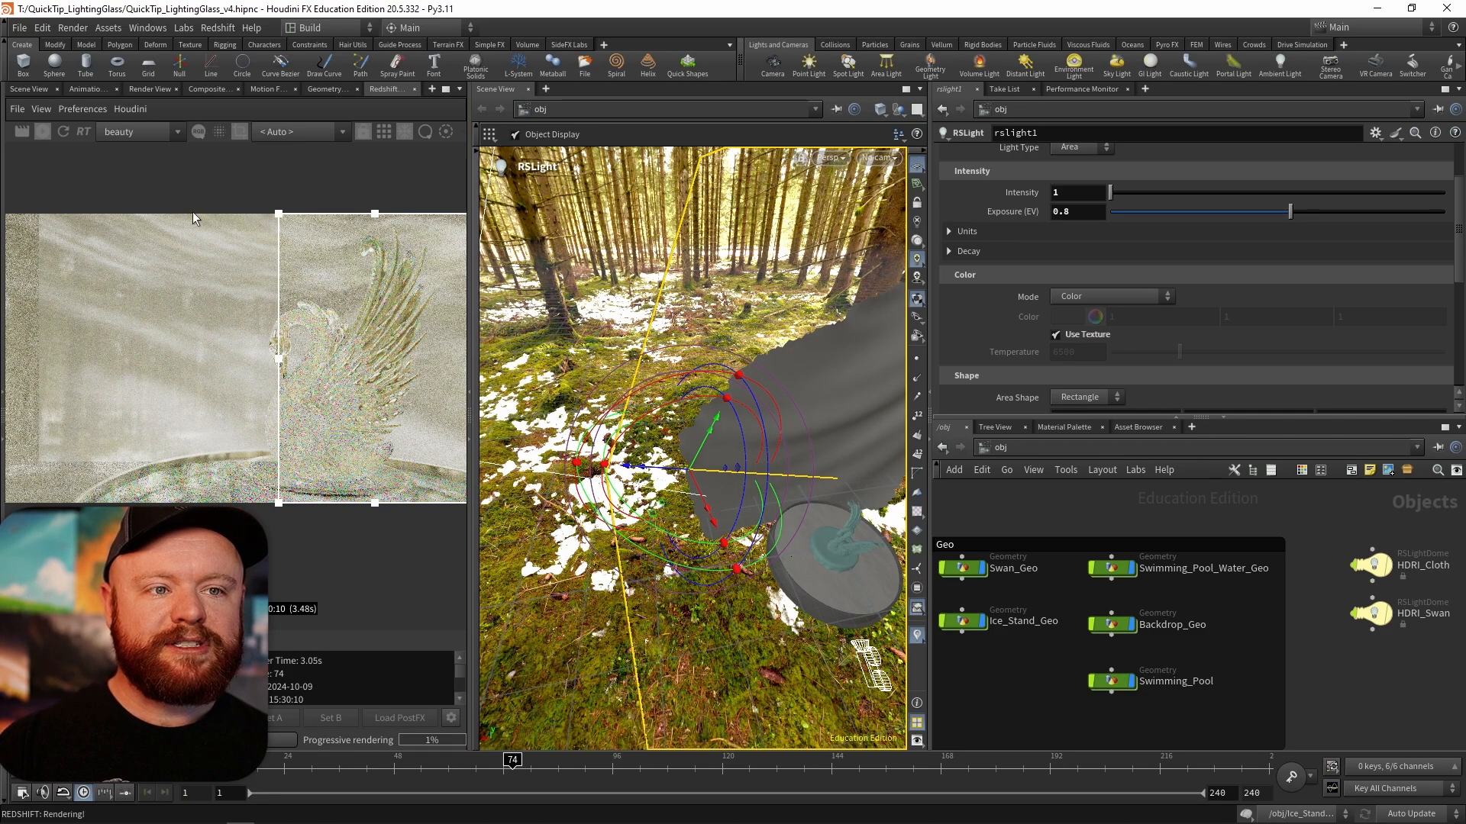
drag(242, 211, 3, 510)
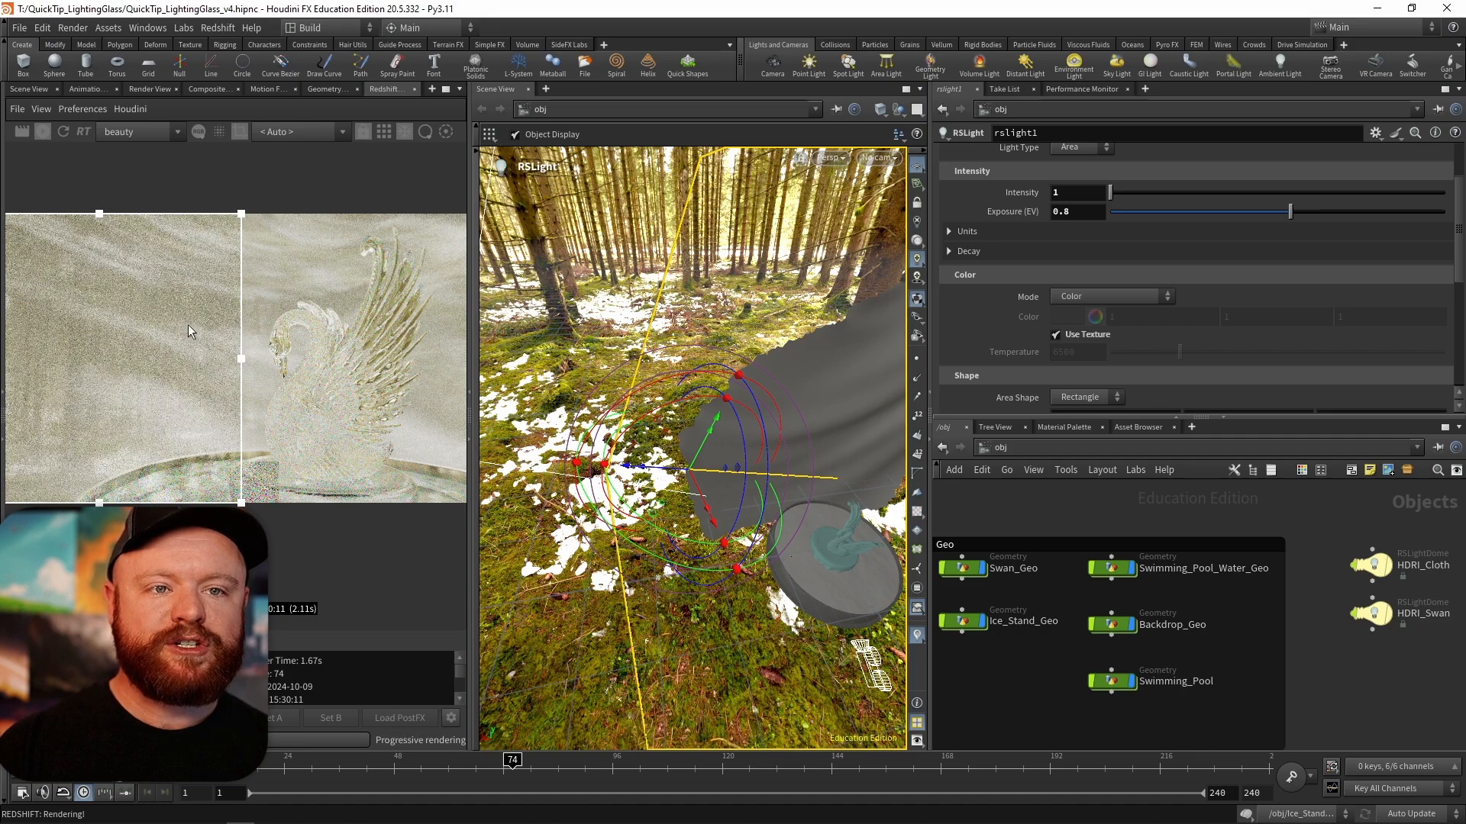
drag(88, 227, 441, 461)
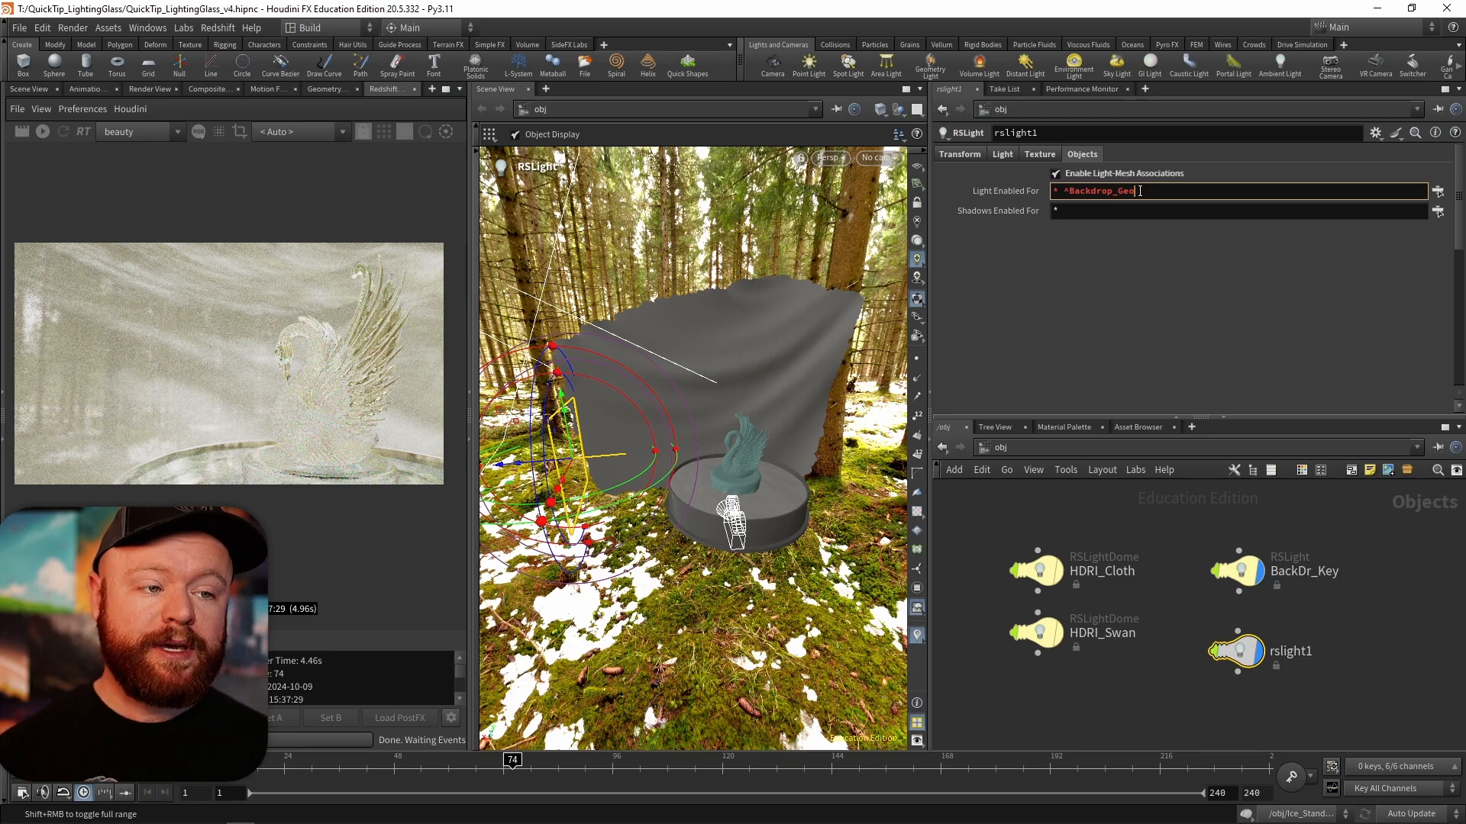
- Apply the light association * ^Backdrop_Geo to rslight1 and align its node beneath BackDr_Key
click(1232, 658)
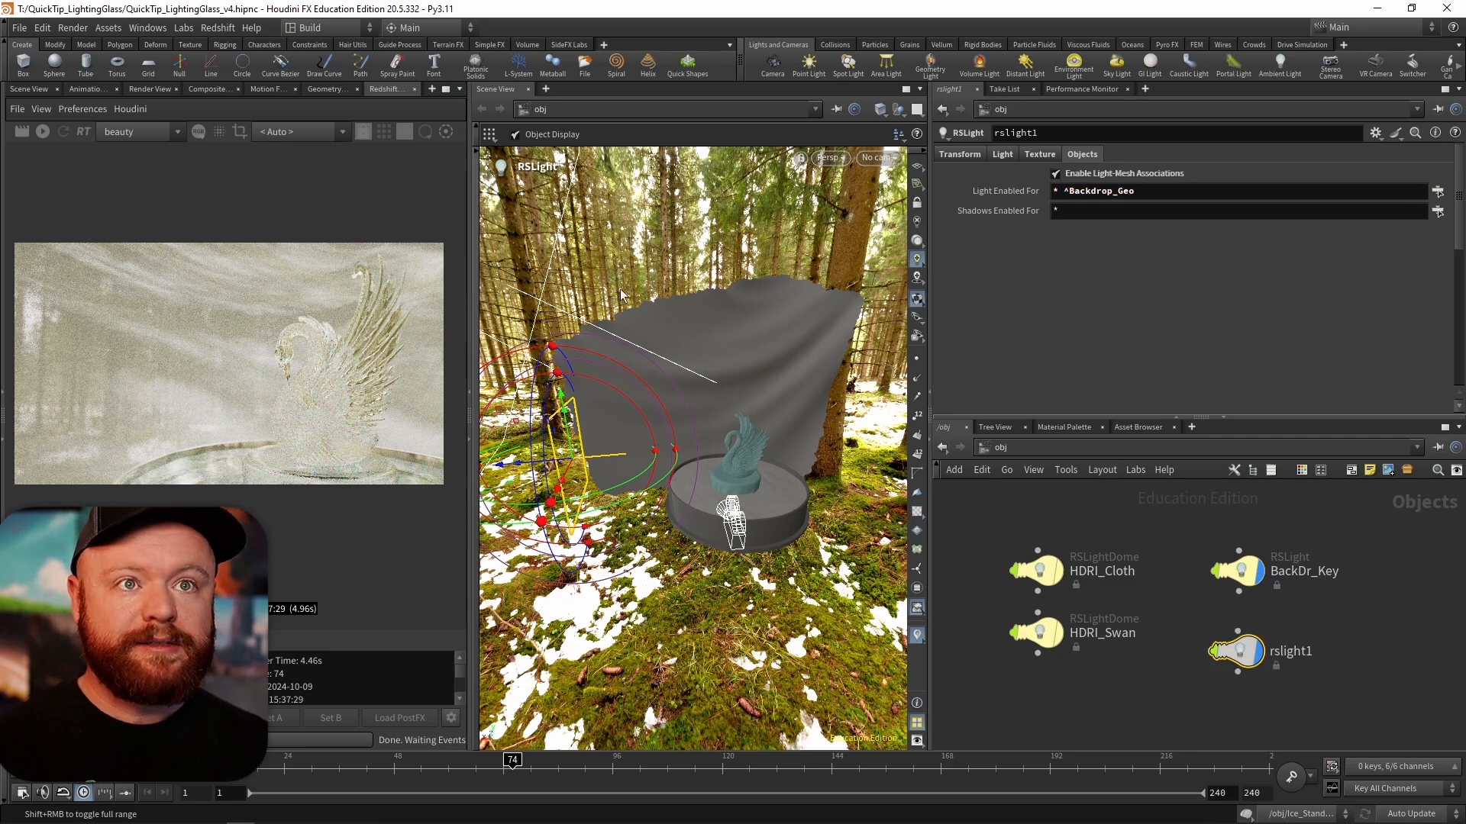
drag(1231, 640, 1230, 621)
click(1230, 689)
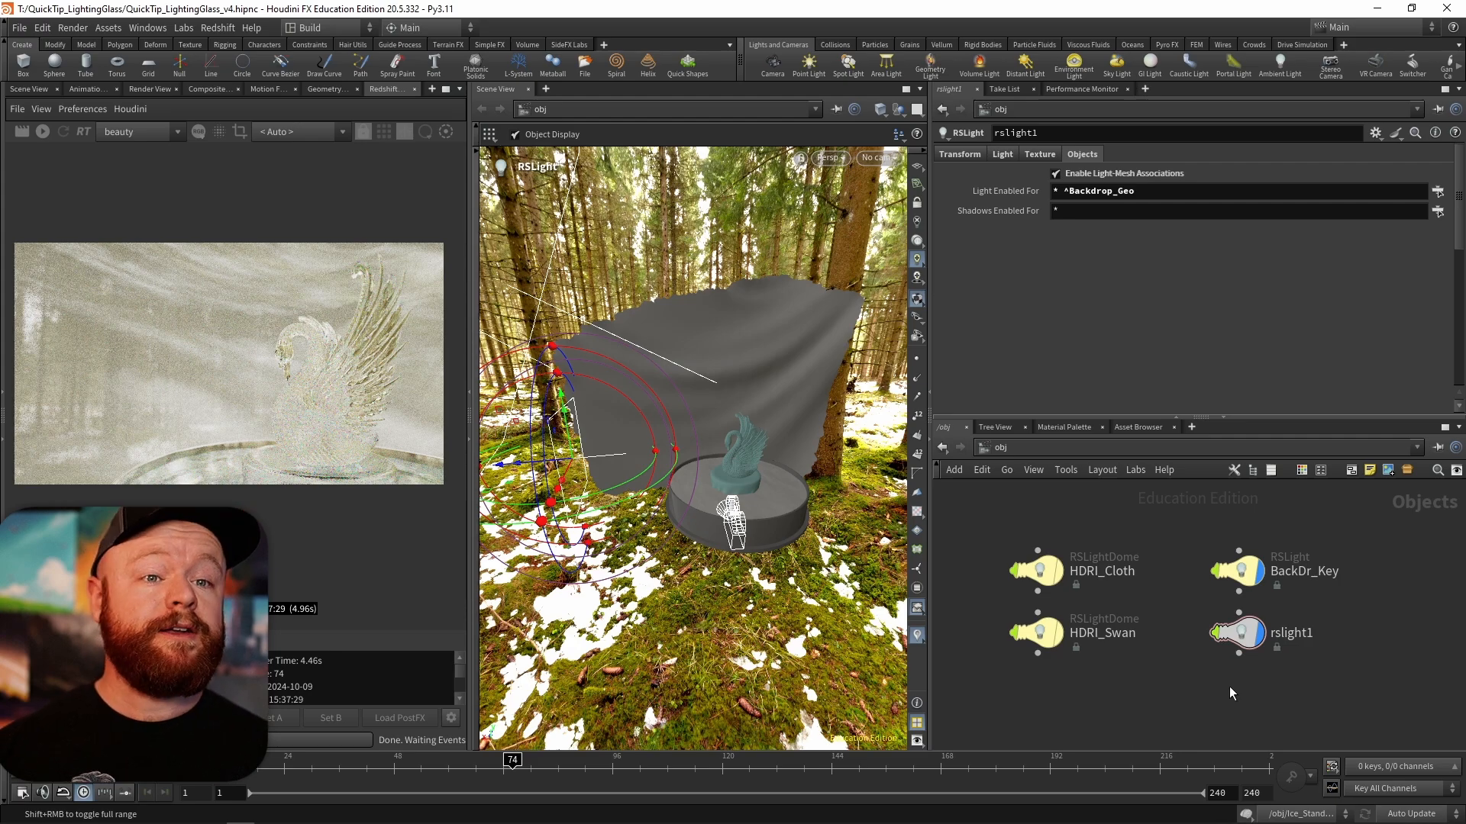
- Add a null object at the scene origin and name it Swan_Key_Aim
key(Tab)
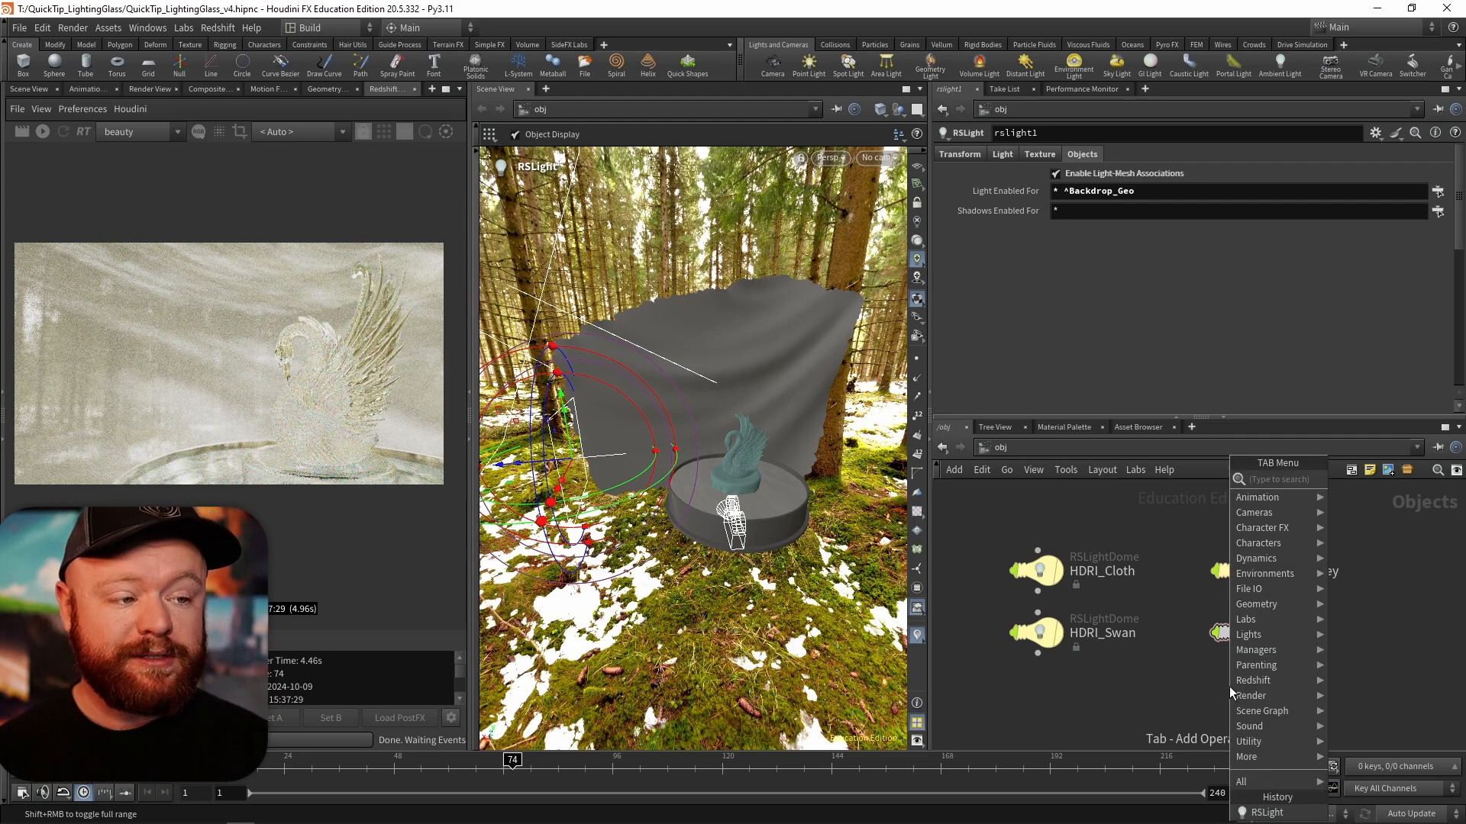
text(null)
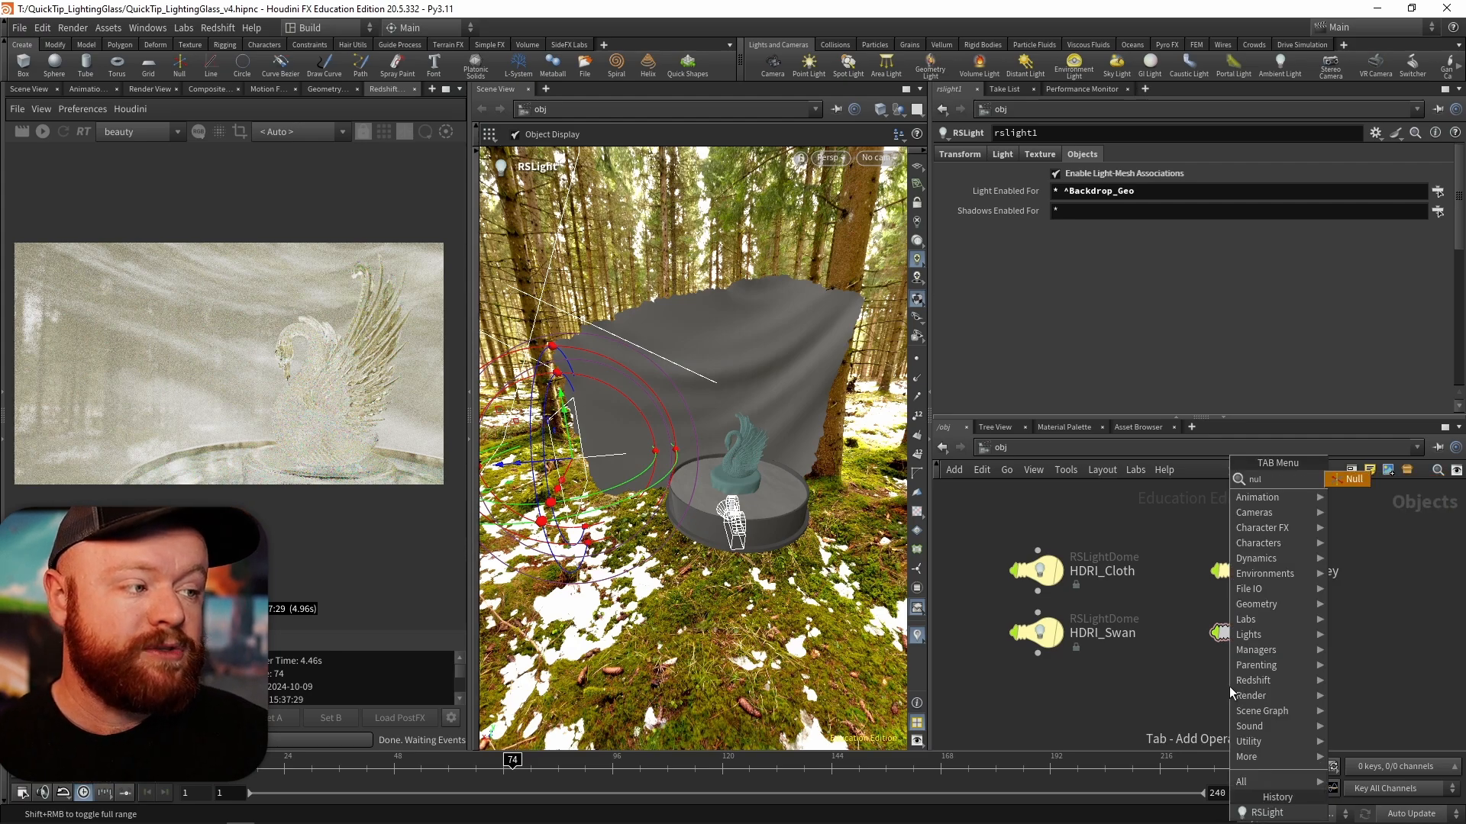
key(Return)
double_click(1273, 687)
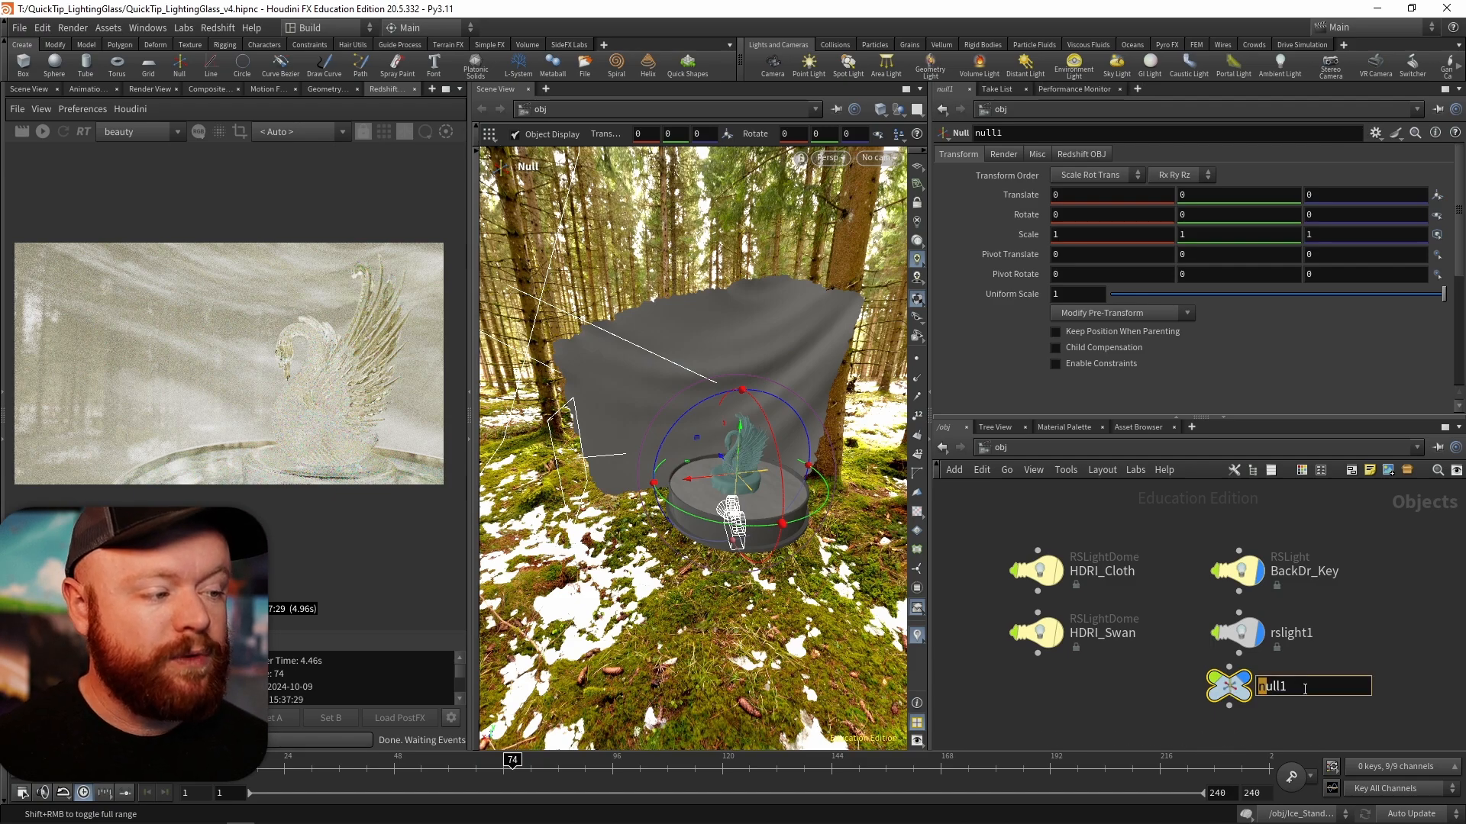
text(Swan_Key_)
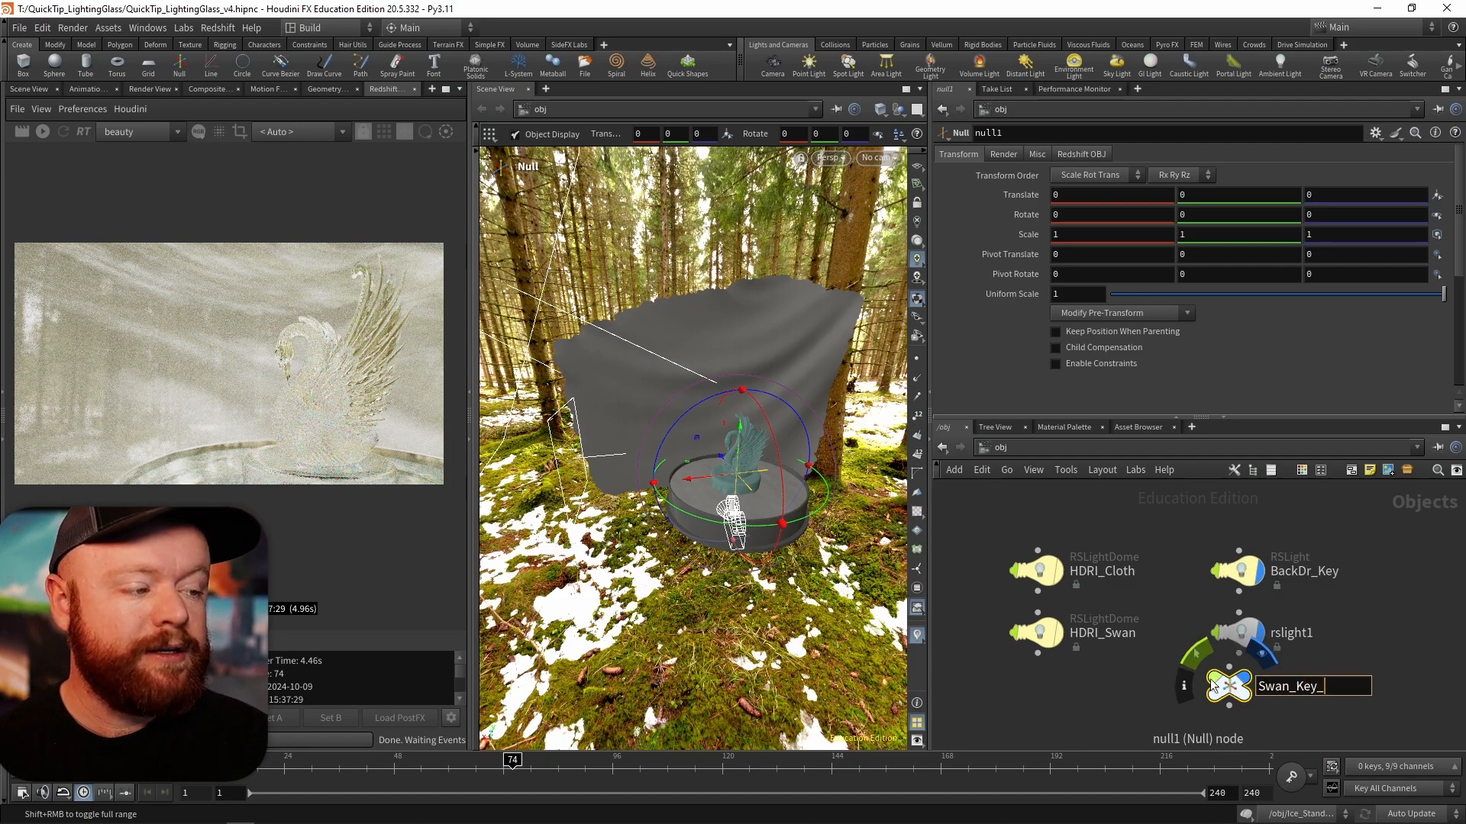
text(Aim)
key(Return)
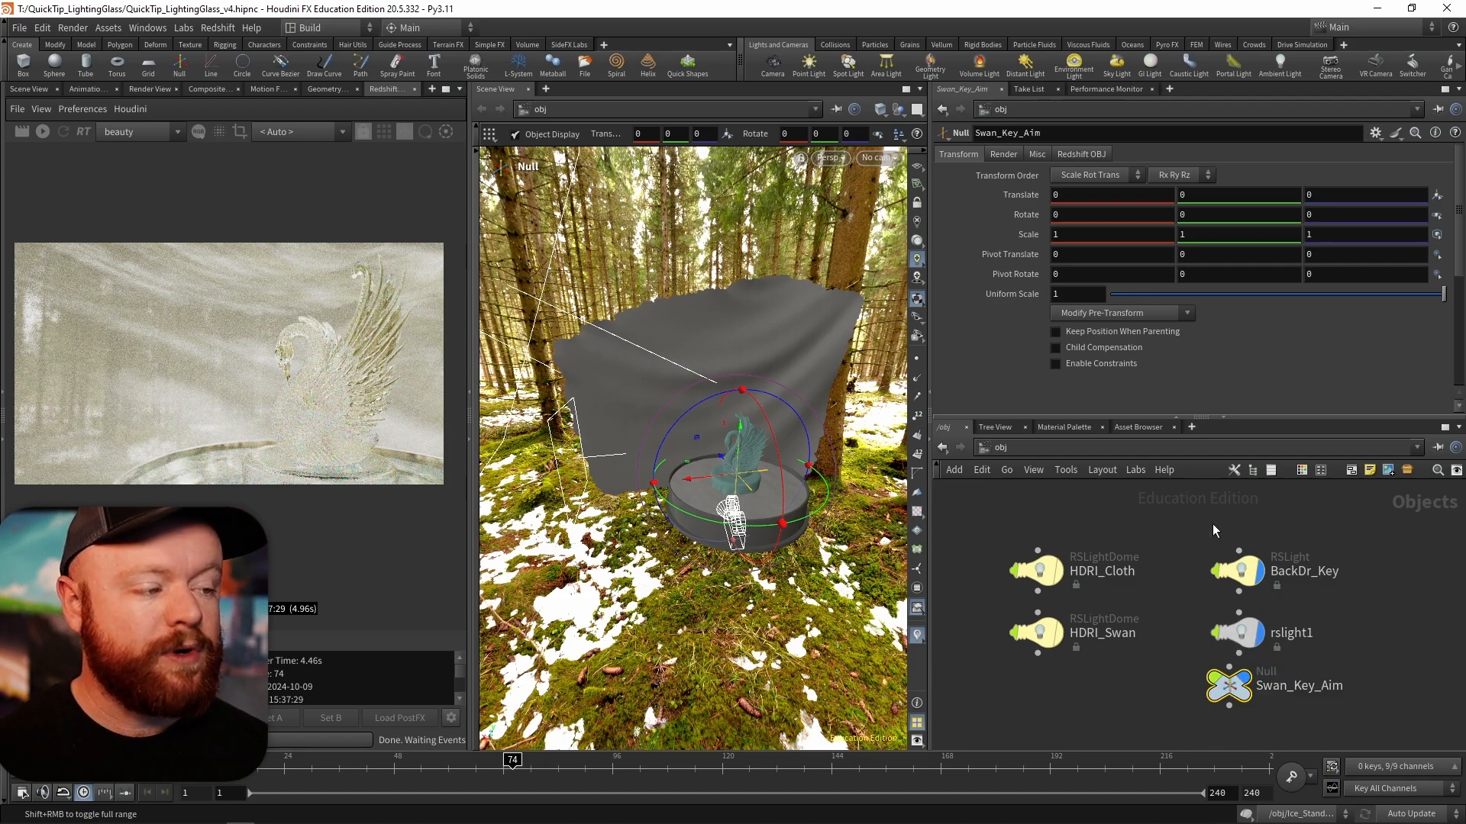
- Rename the rslight1 light as Swan_Key and align the Swan_Key_Aim node beneath it
double_click(1290, 634)
text(Swan_Key)
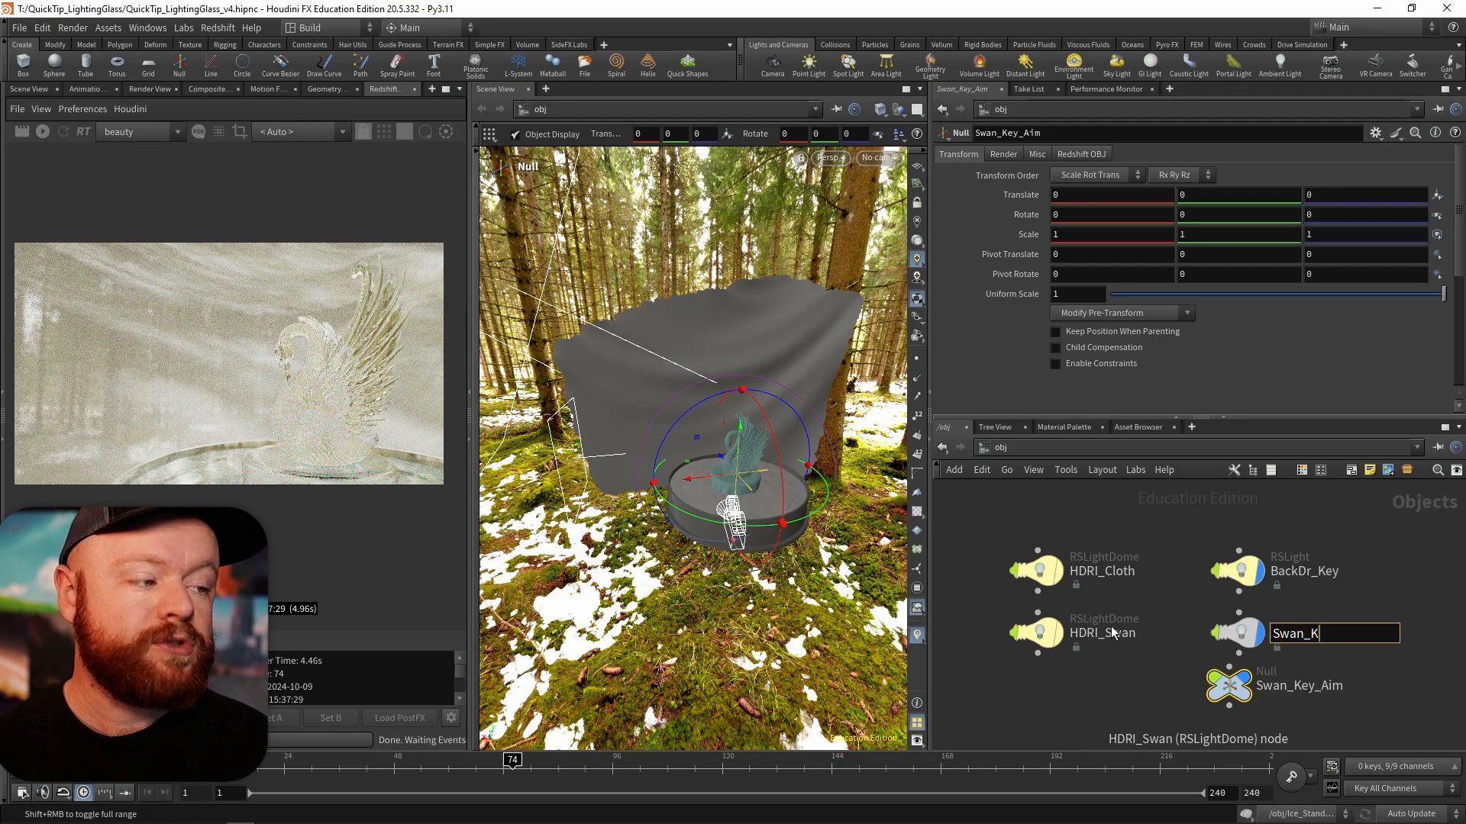
key(Return)
drag(1230, 691, 1238, 699)
- Add a Look At constraint that aims the Swan_Key light at Swan_Key_Aim, and return to the object level
click(1237, 634)
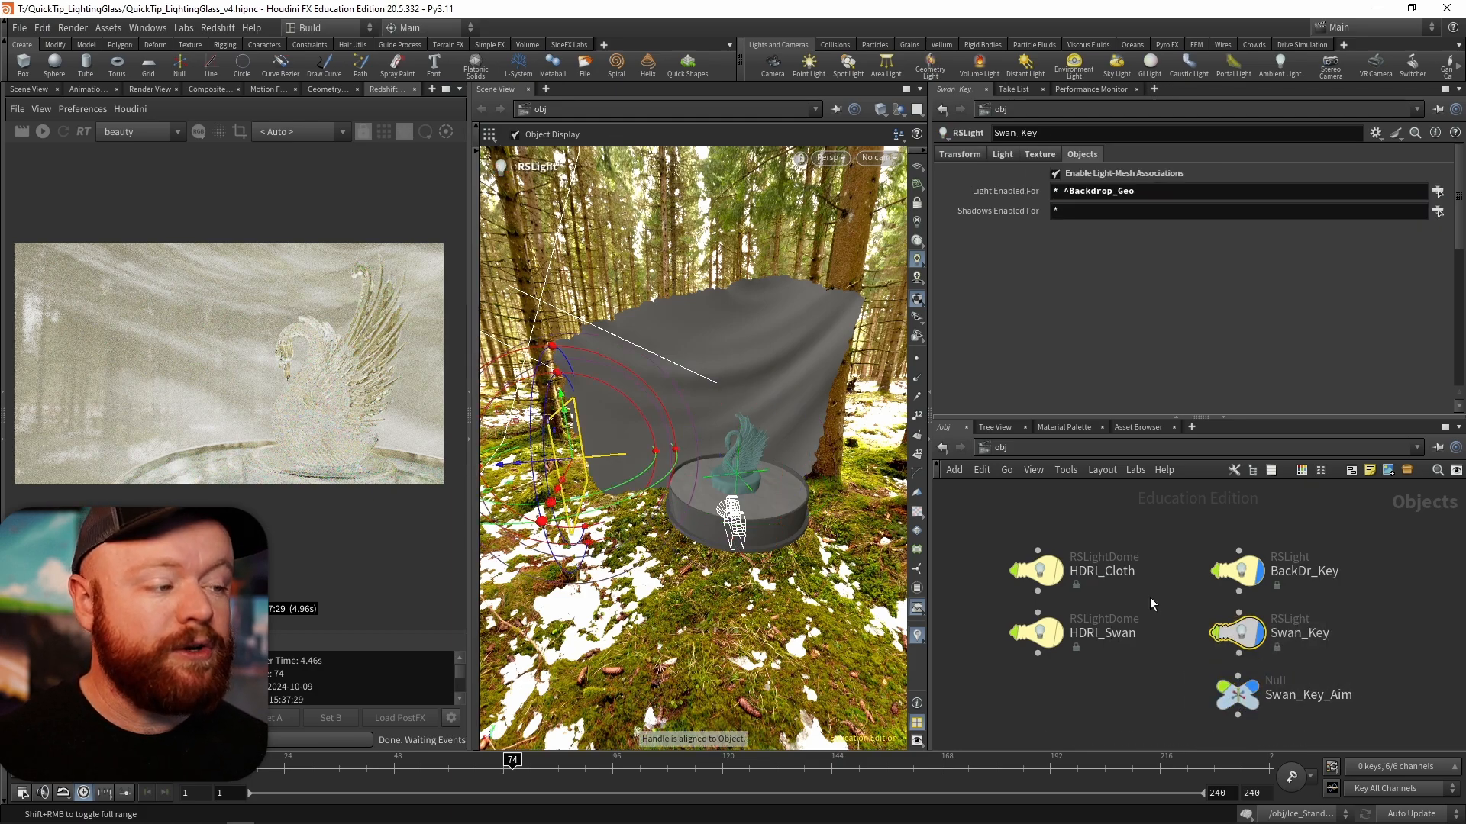
click(310, 45)
click(101, 65)
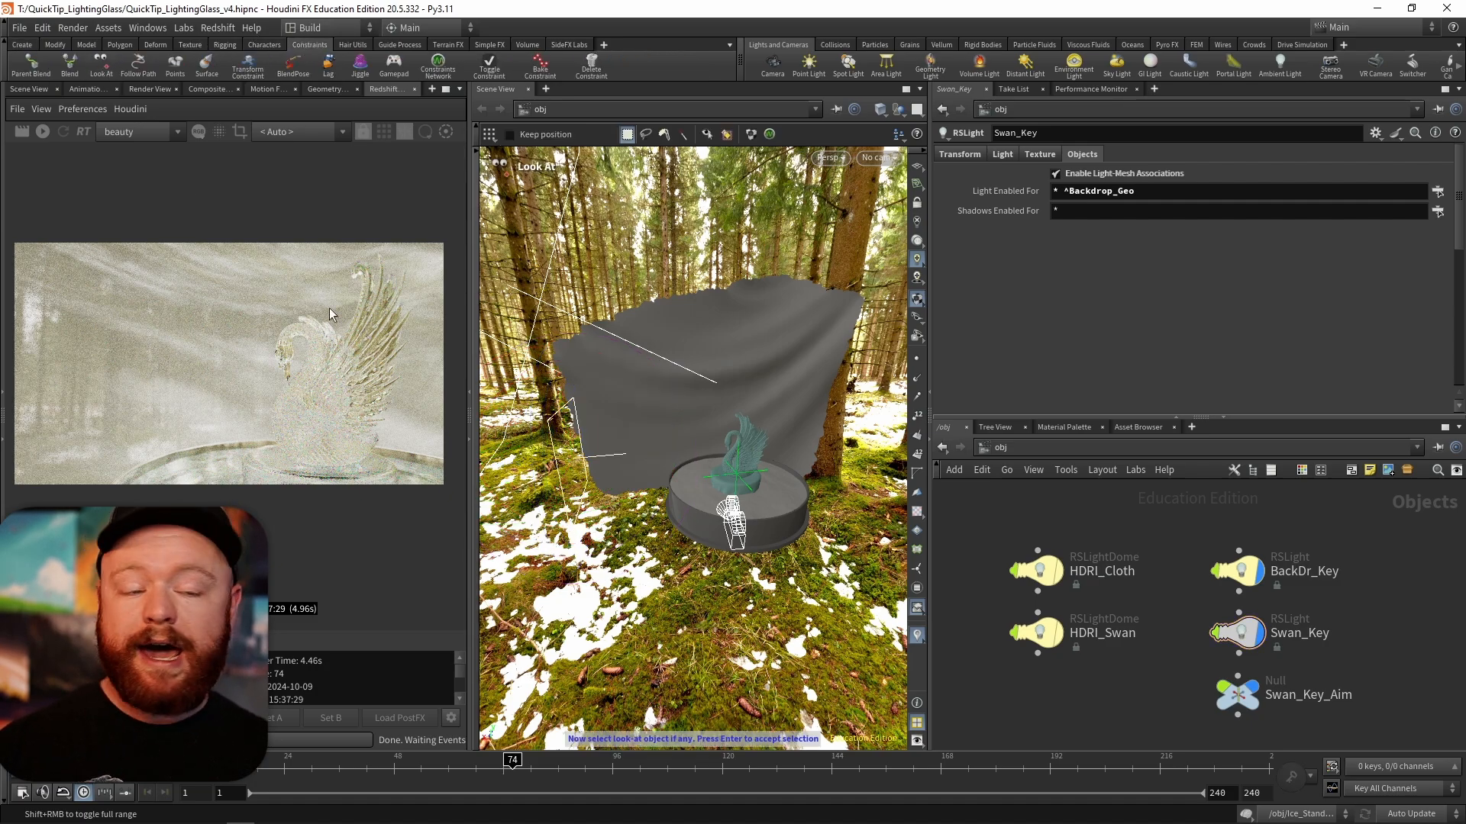
click(1236, 694)
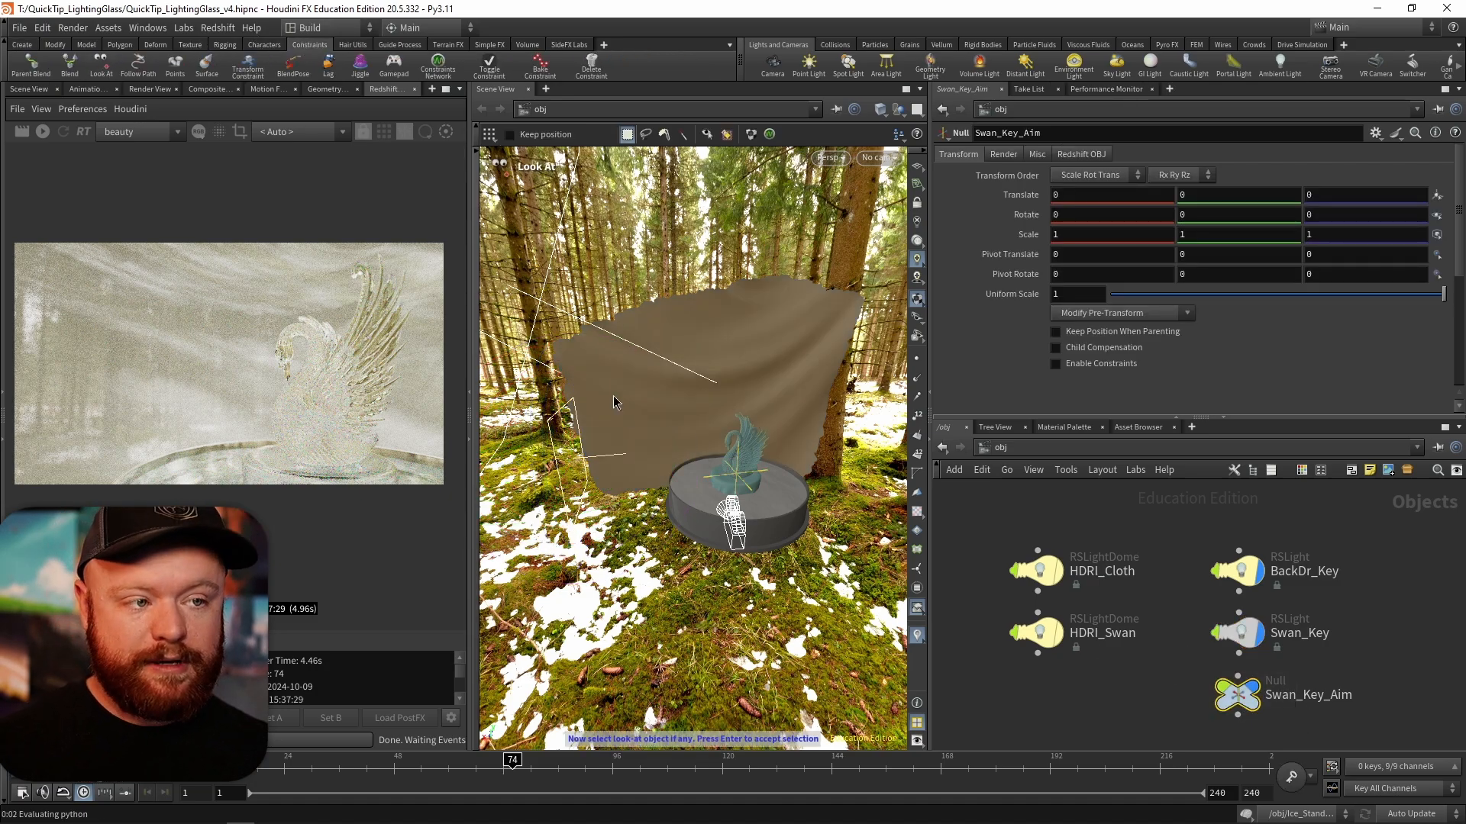
key(Return)
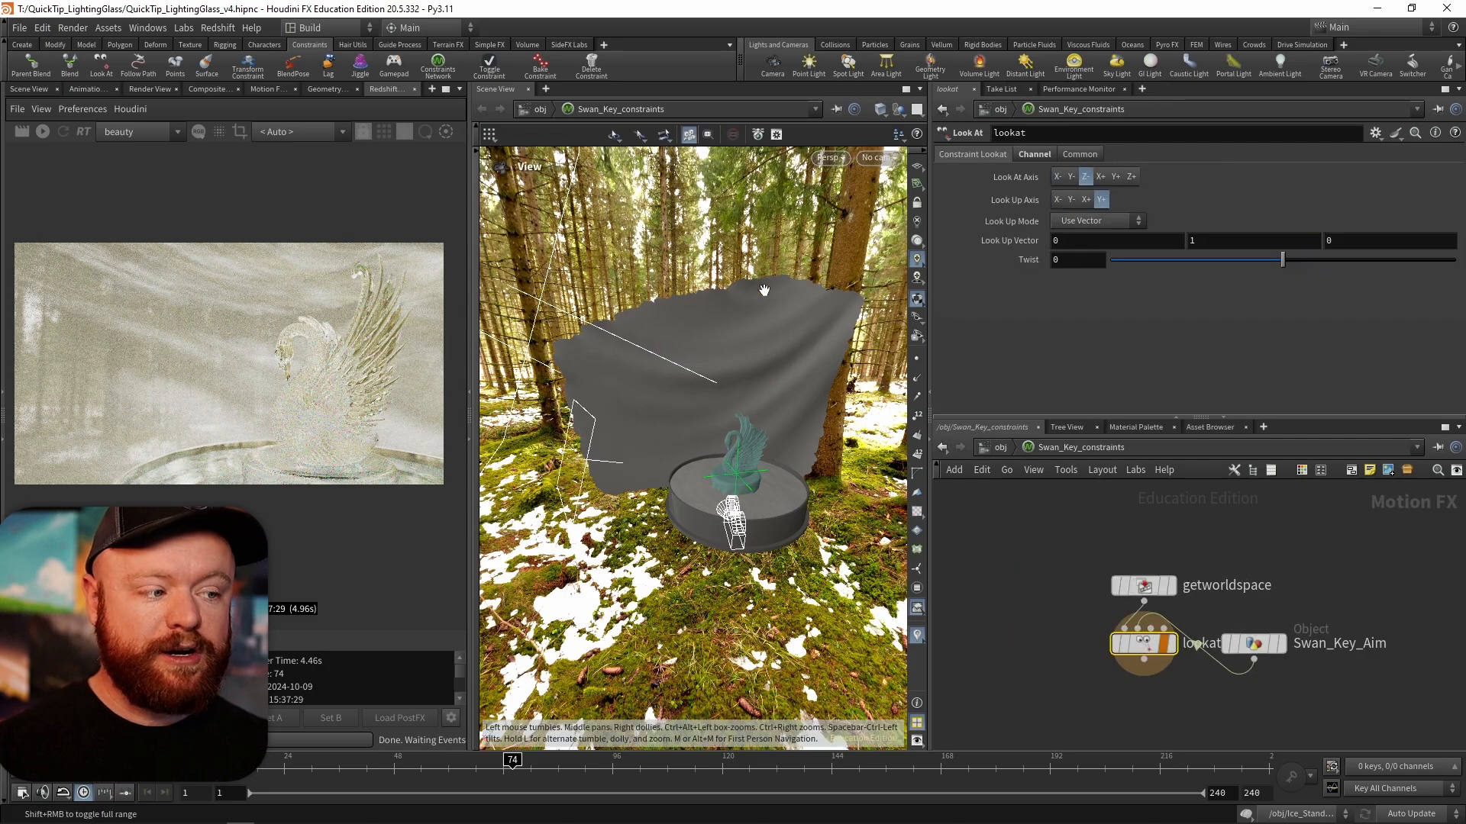
key(u)
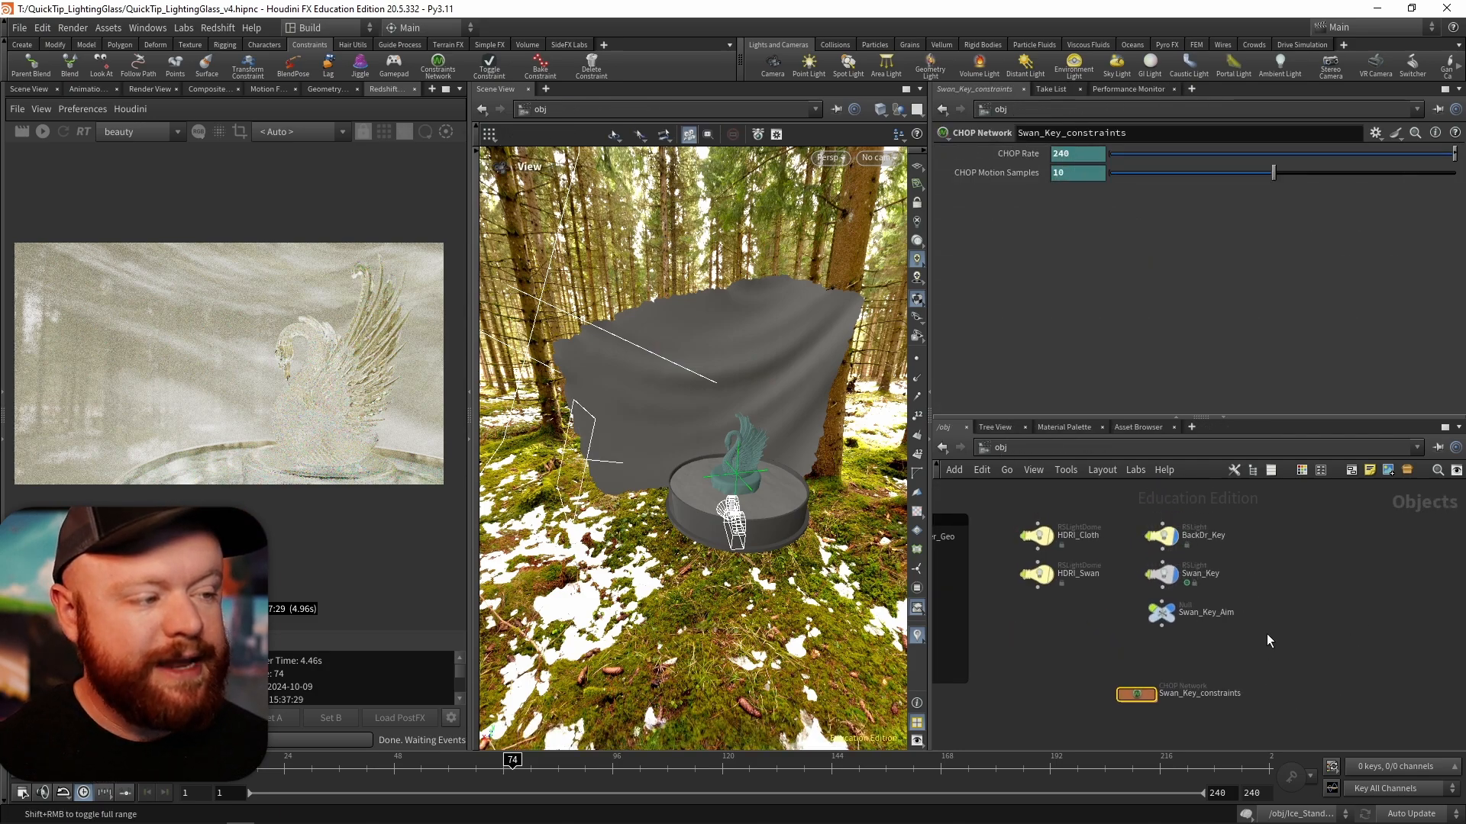
- Raise the Swan_Key light slightly and move it closer to the swan while it stays aimed at the null
click(1174, 584)
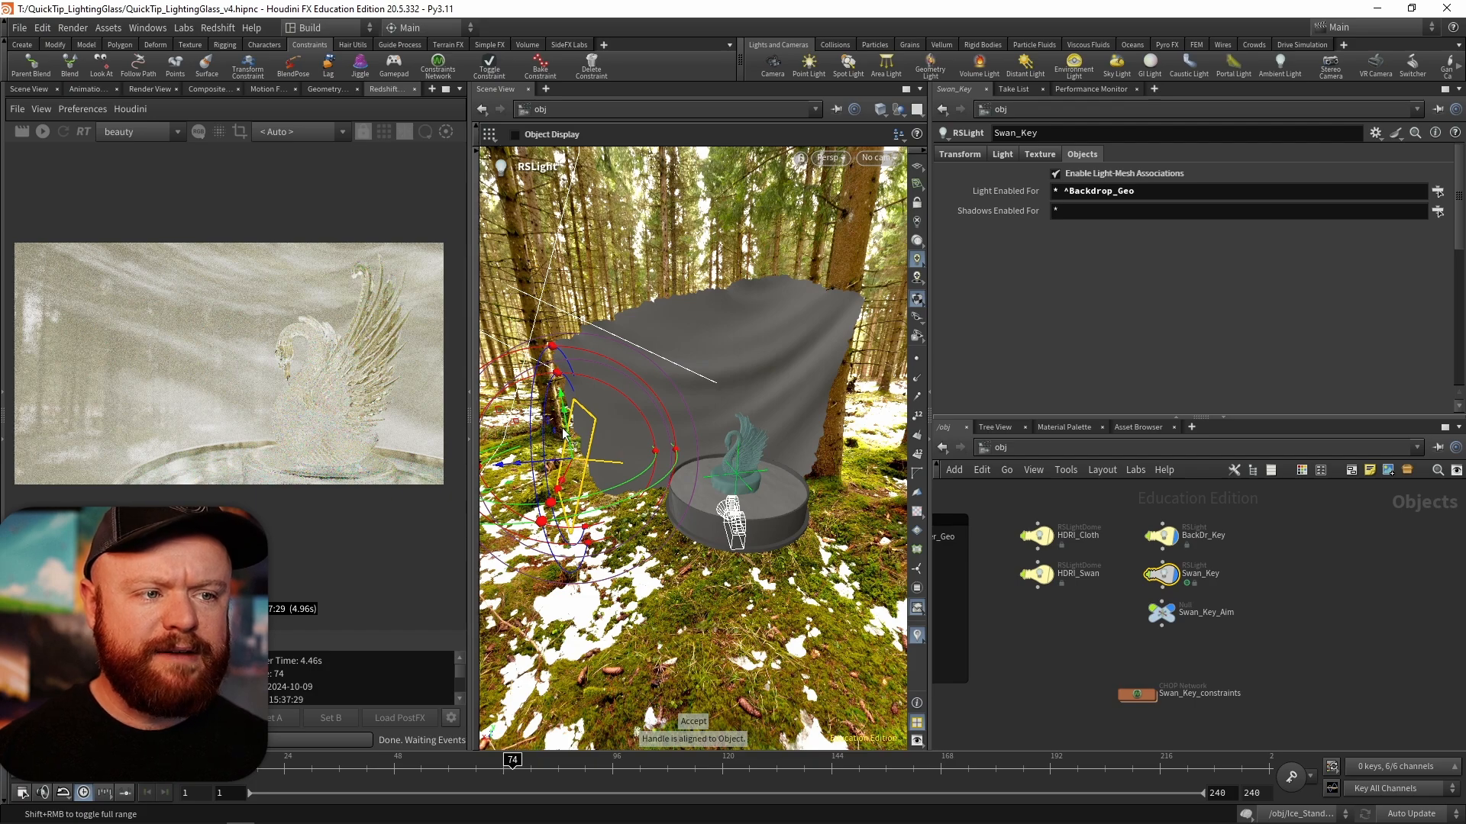
key(Return)
drag(571, 416, 569, 286)
drag(588, 458, 625, 412)
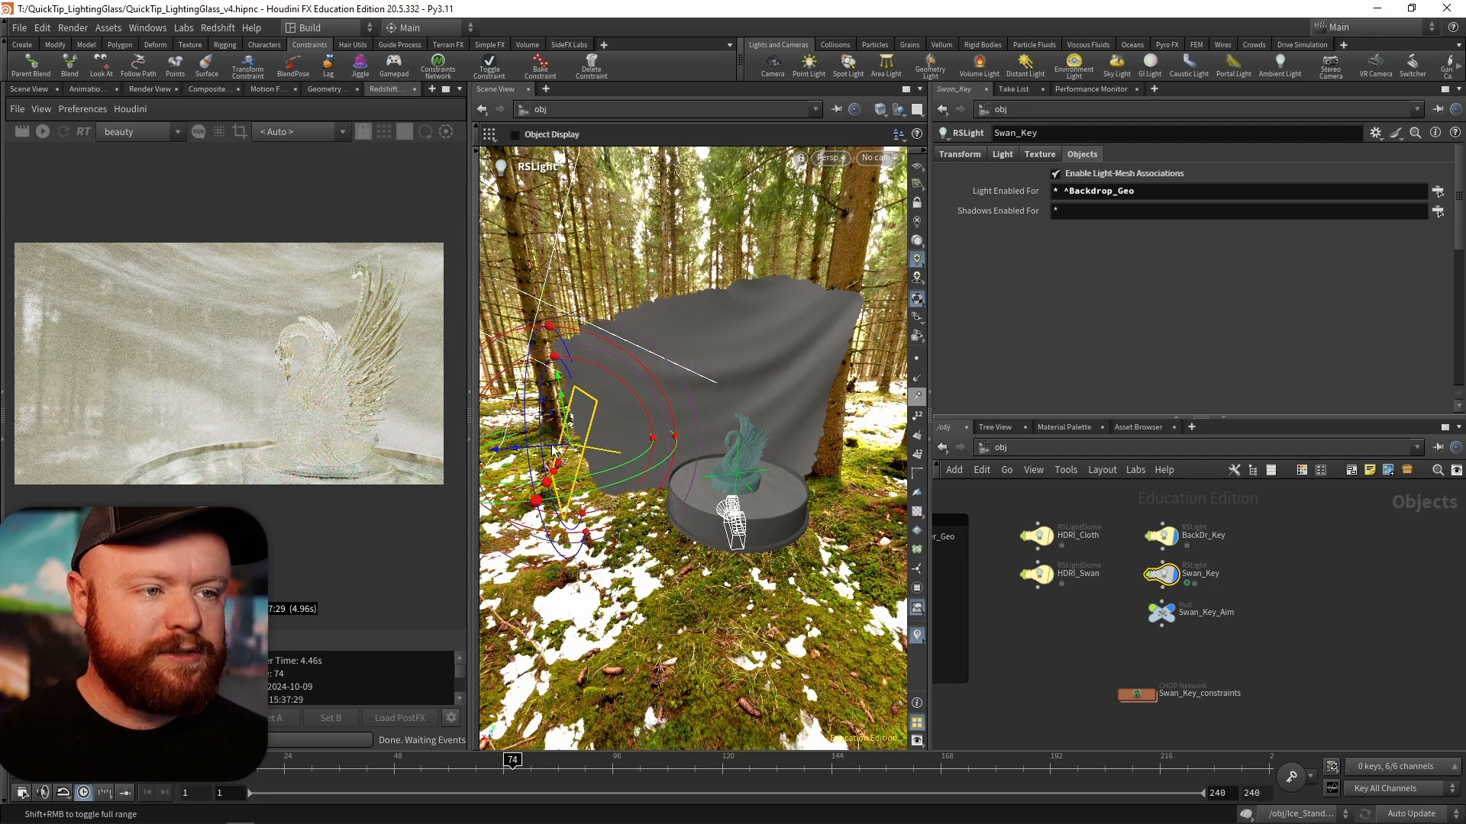
drag(551, 451, 614, 447)
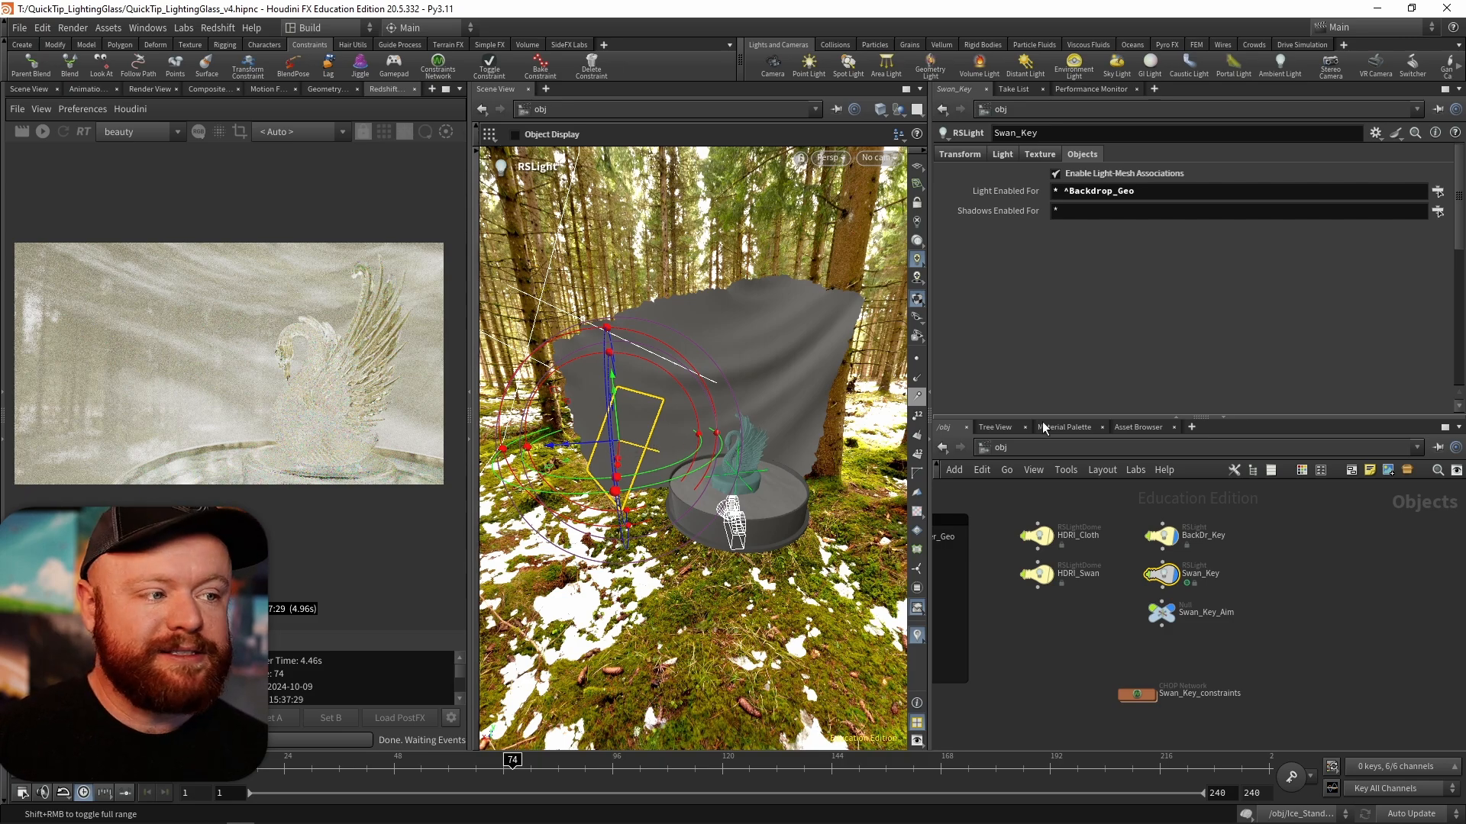
- Open the Redshift_ROP1 node in the output network and enable Override Scene Materials
click(1004, 449)
click(1054, 530)
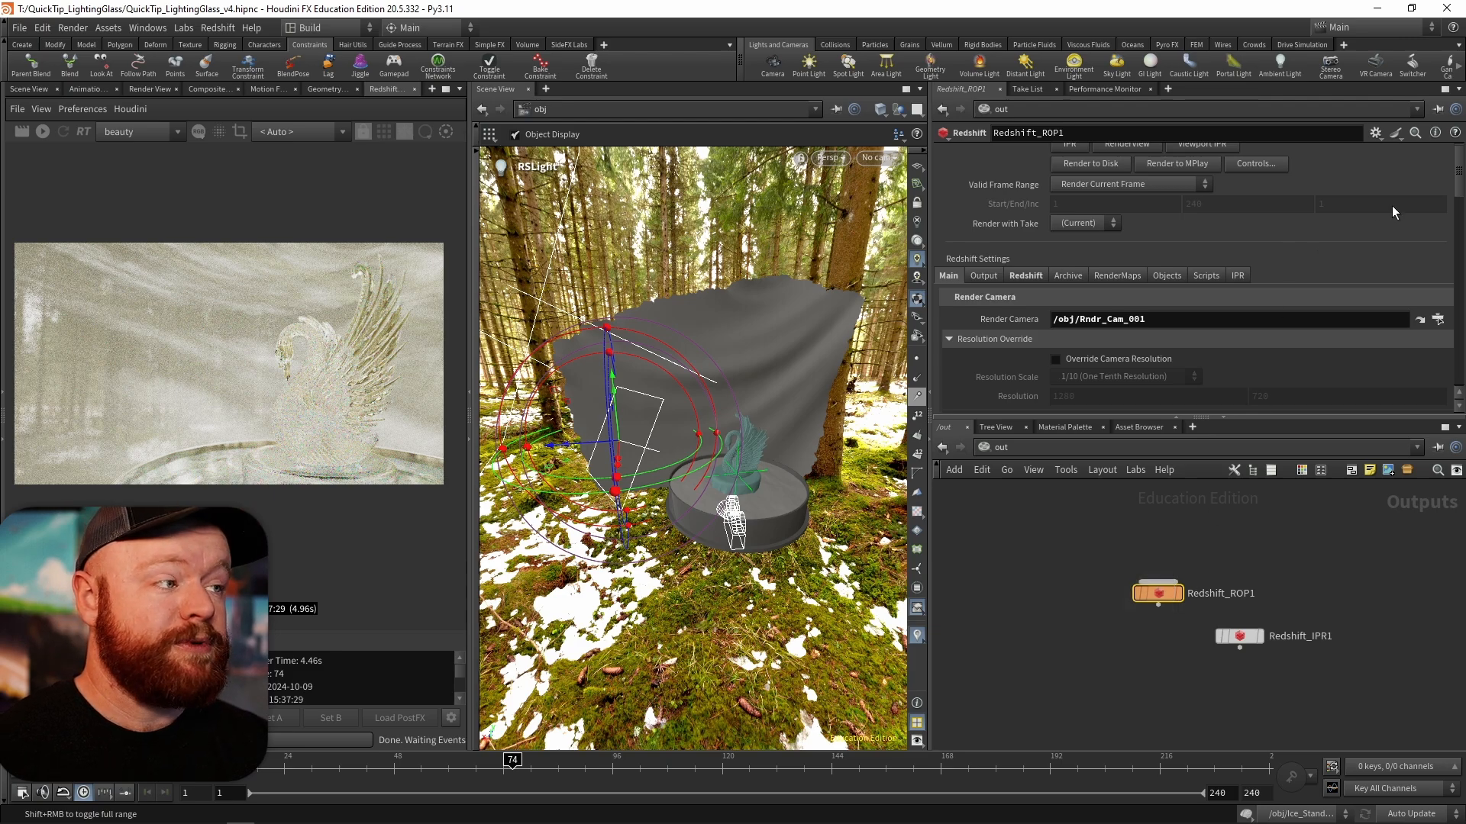
scroll(1145, 267, down, 3)
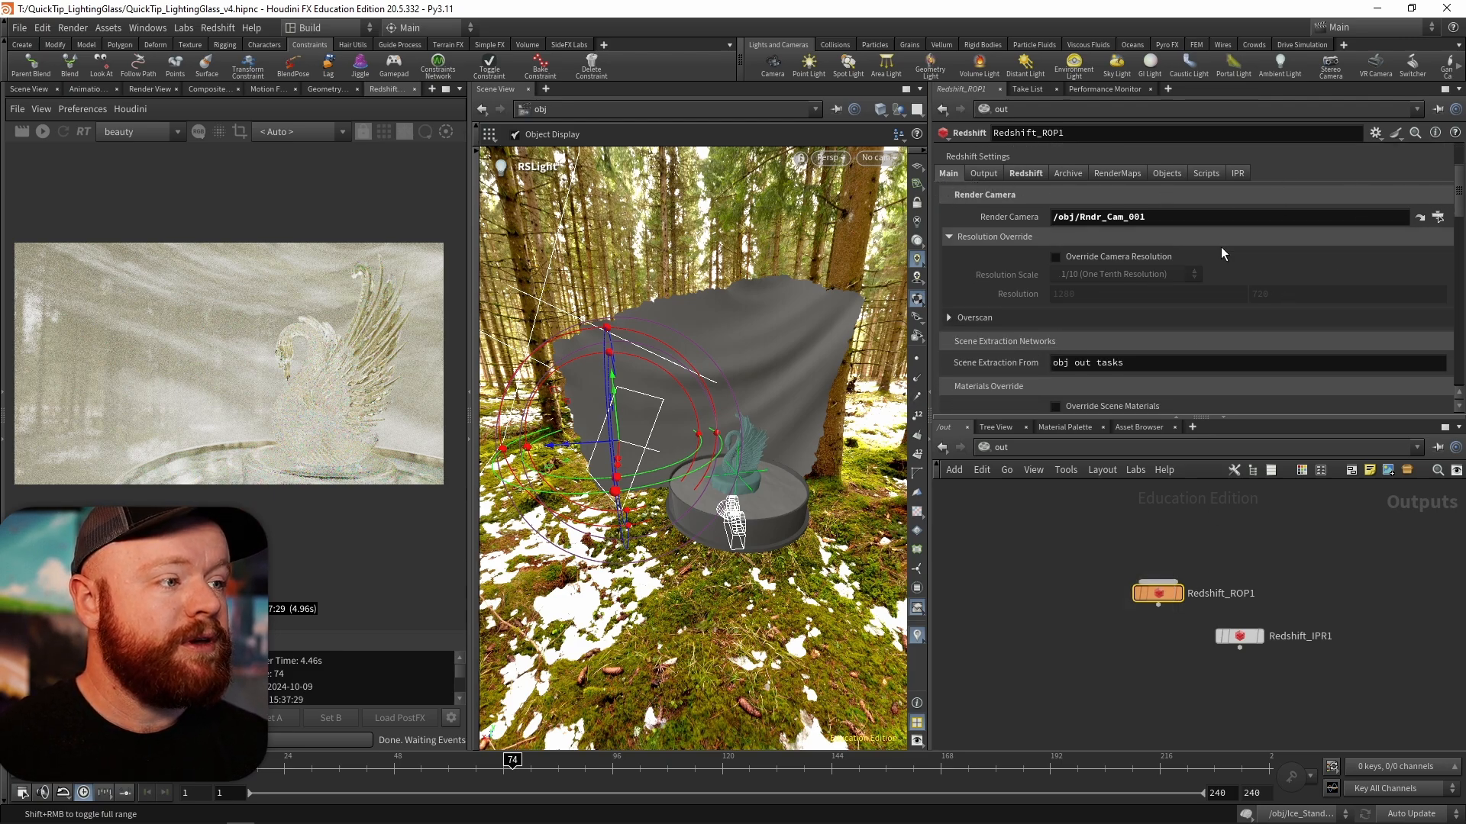
scroll(1398, 237, down, 5)
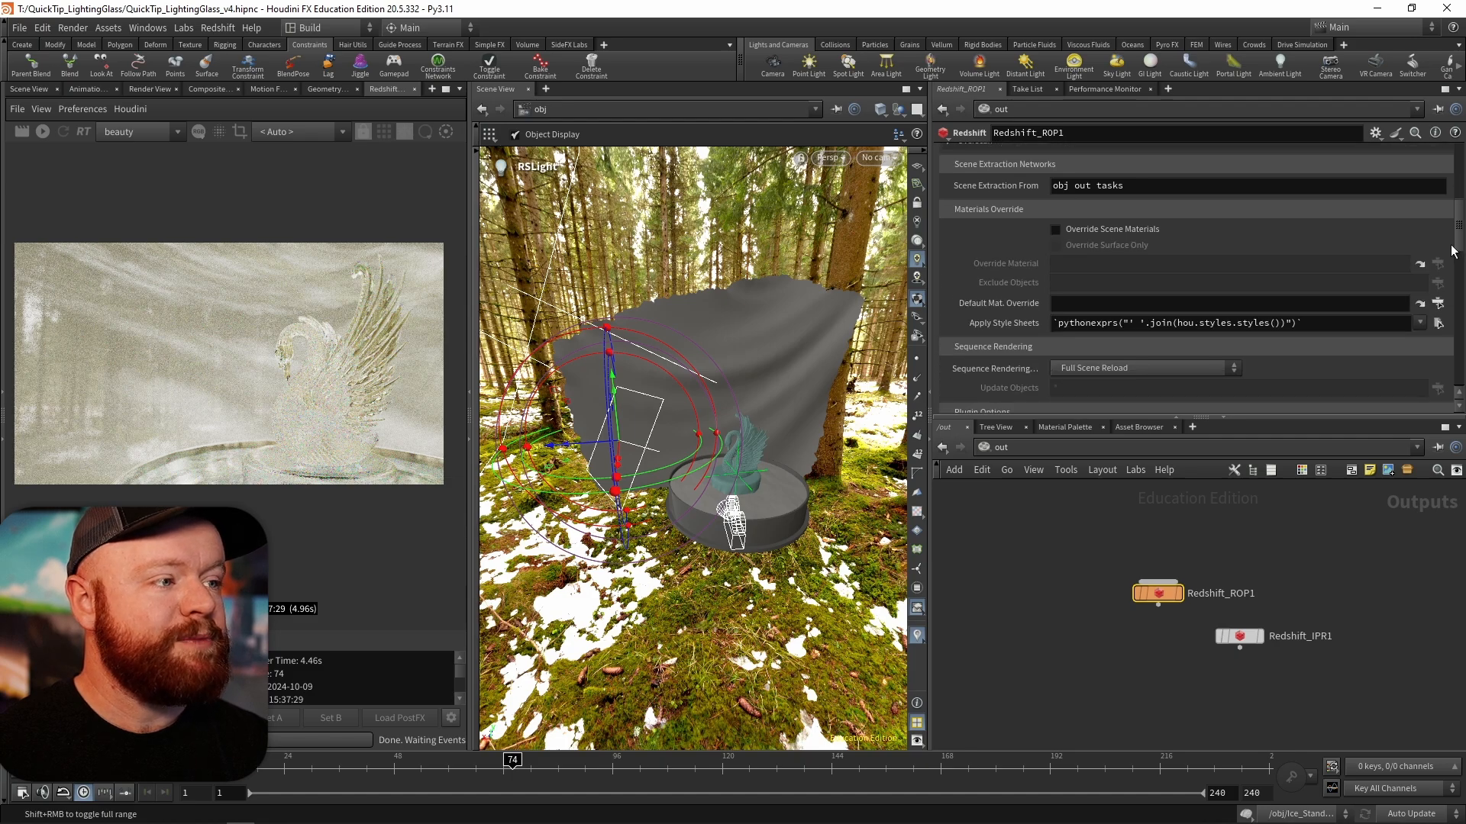
click(1096, 258)
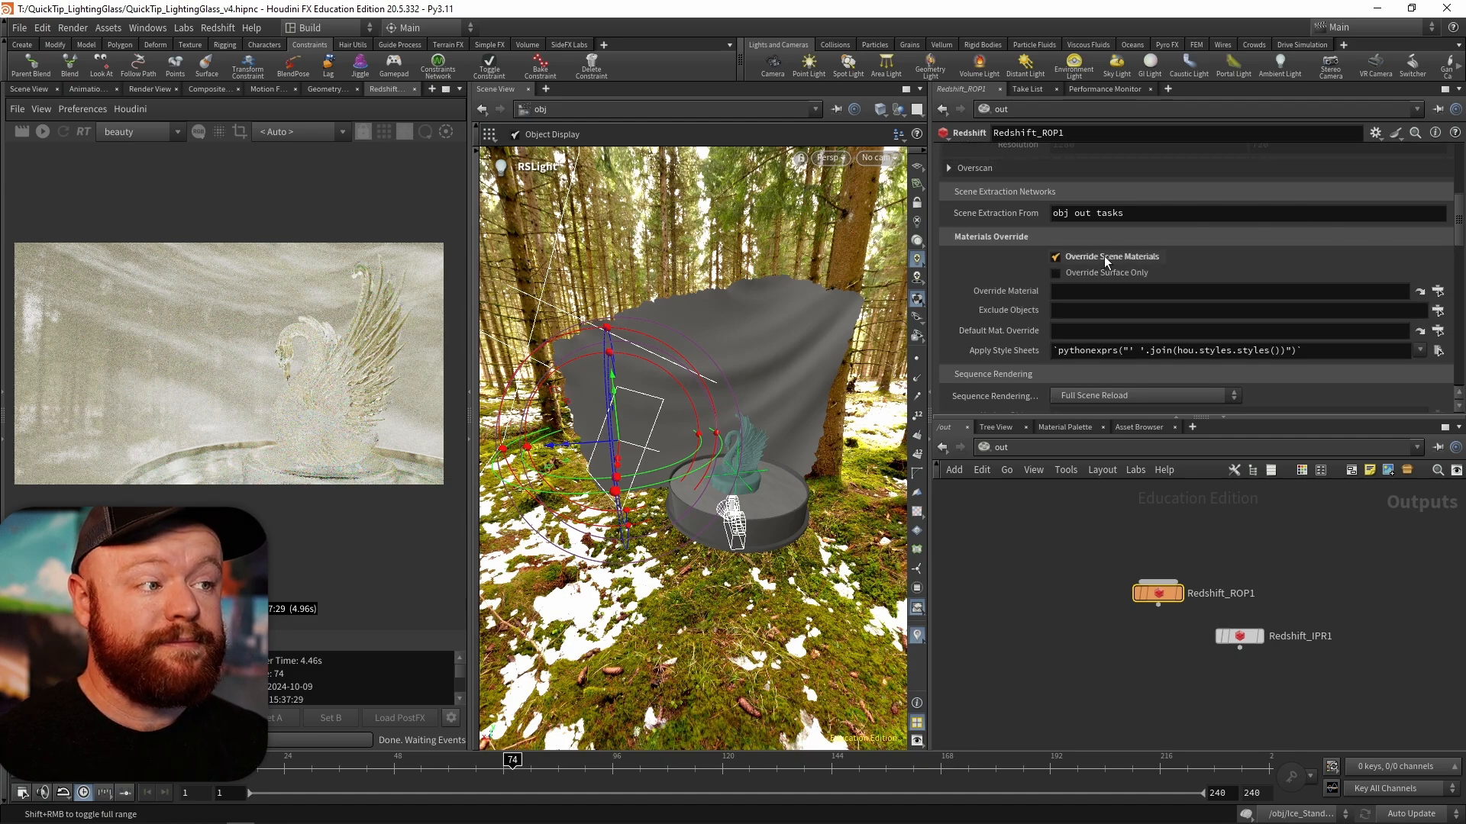
- Add an RS Material Builder to the material network and go inside it
click(1000, 447)
click(1025, 501)
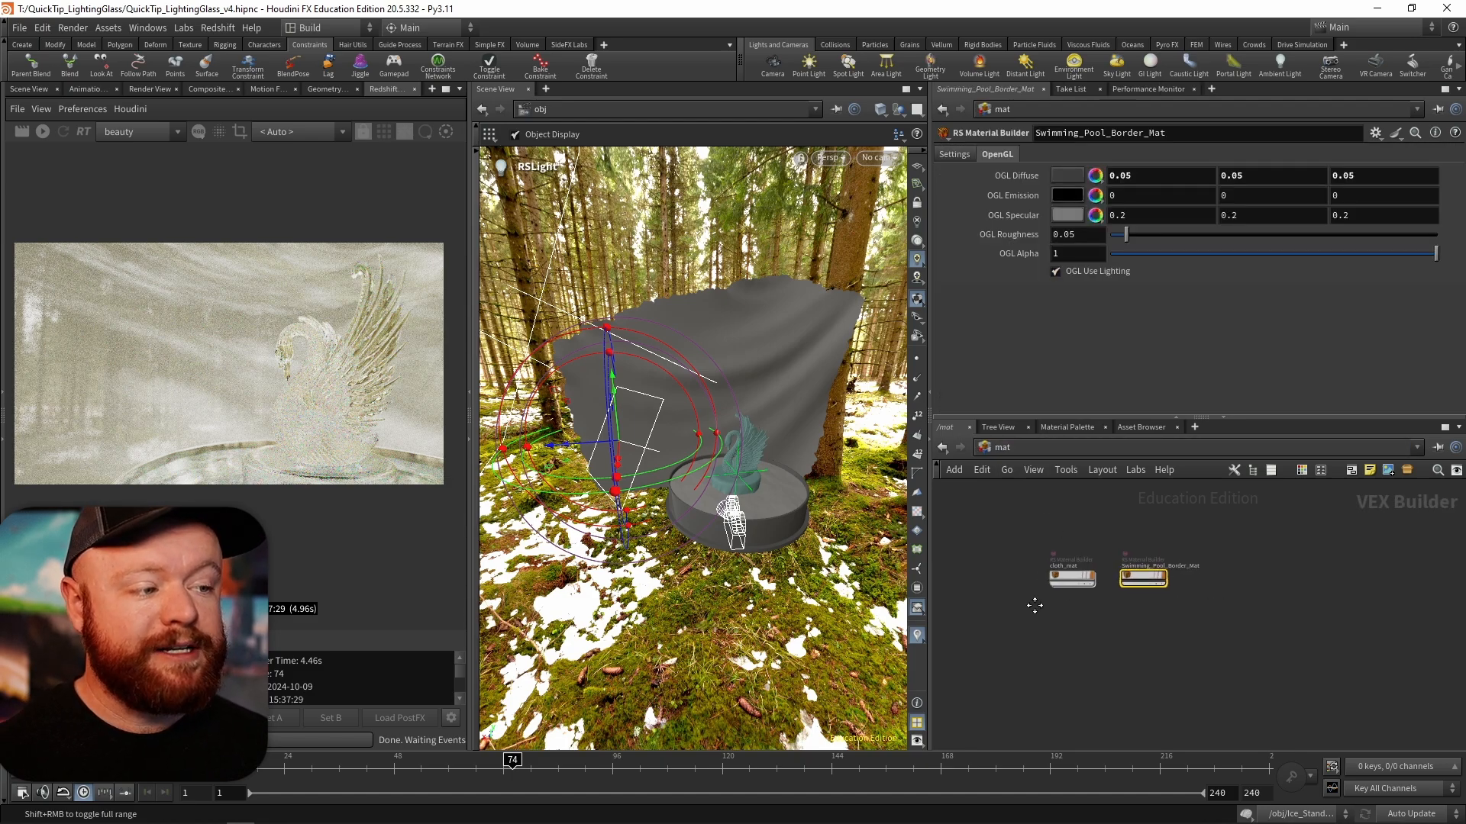
key(Tab)
text(rs)
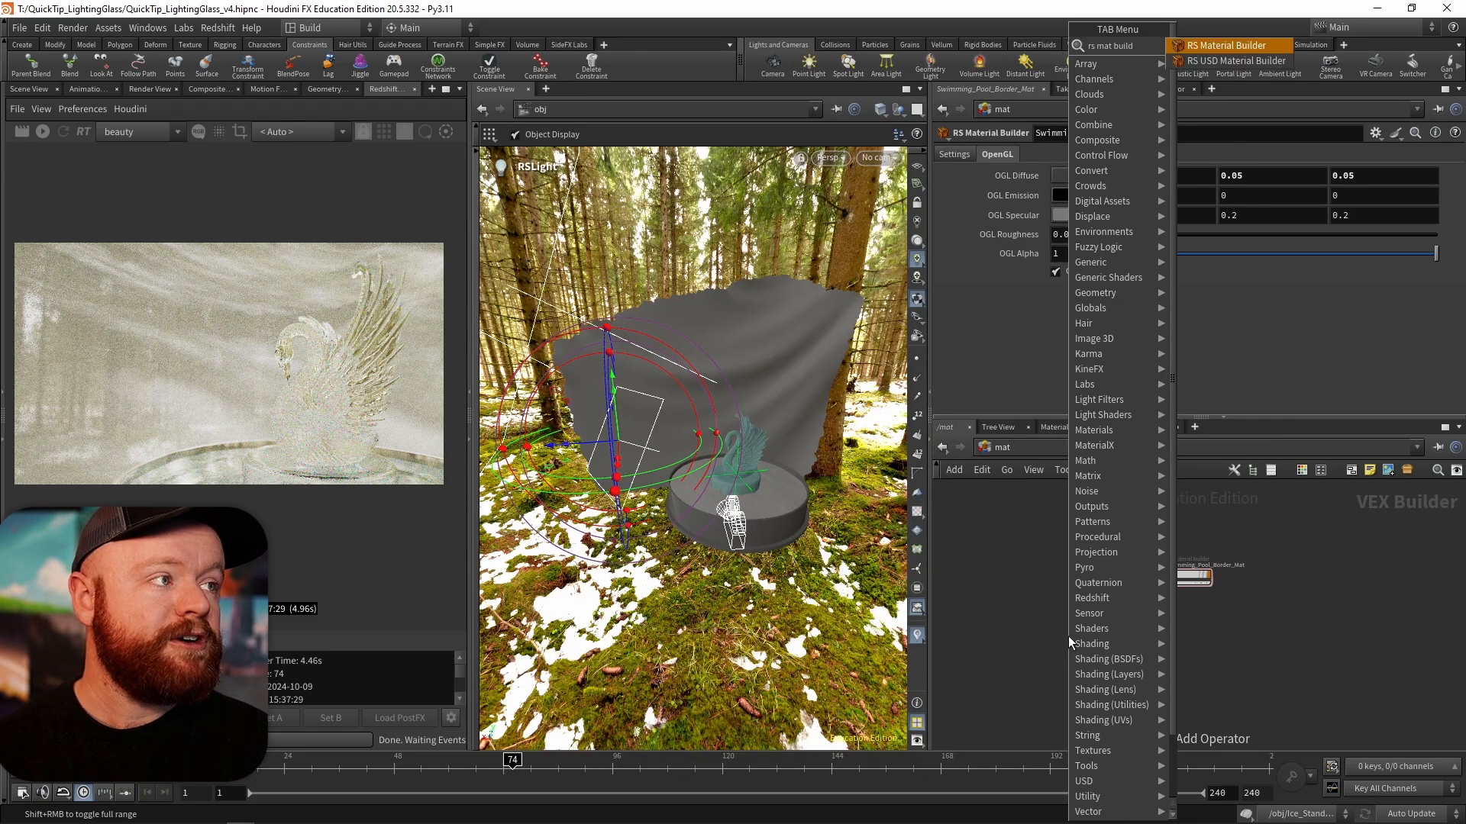
key(Return)
double_click(1069, 636)
key(Tab)
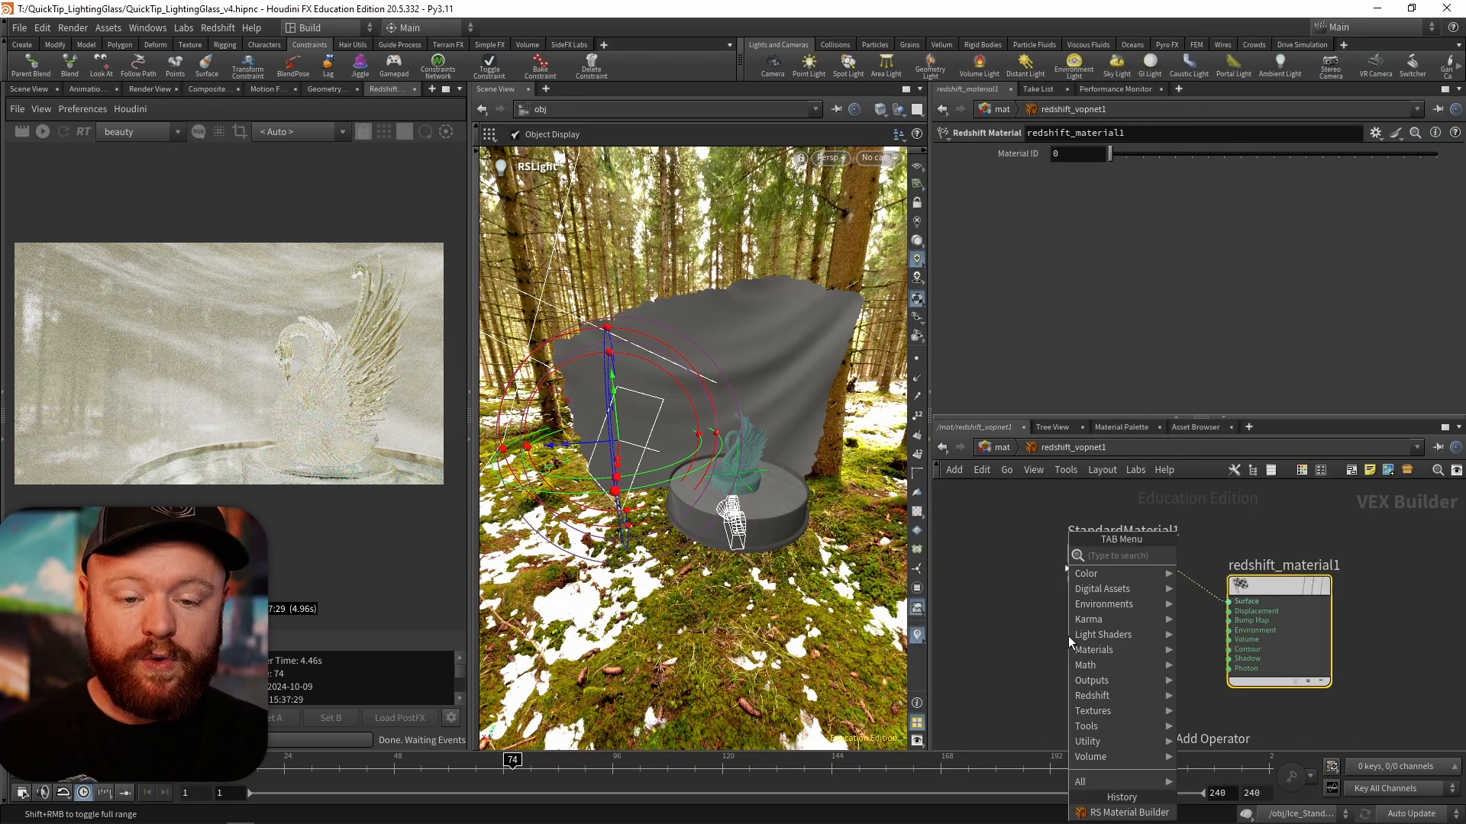
key(Escape)
- Set StandardMaterial1's base color to 0.025 dark gray and its reflection roughness to 0.467, and return to the material network
drag(1006, 518, 1064, 581)
click(1069, 200)
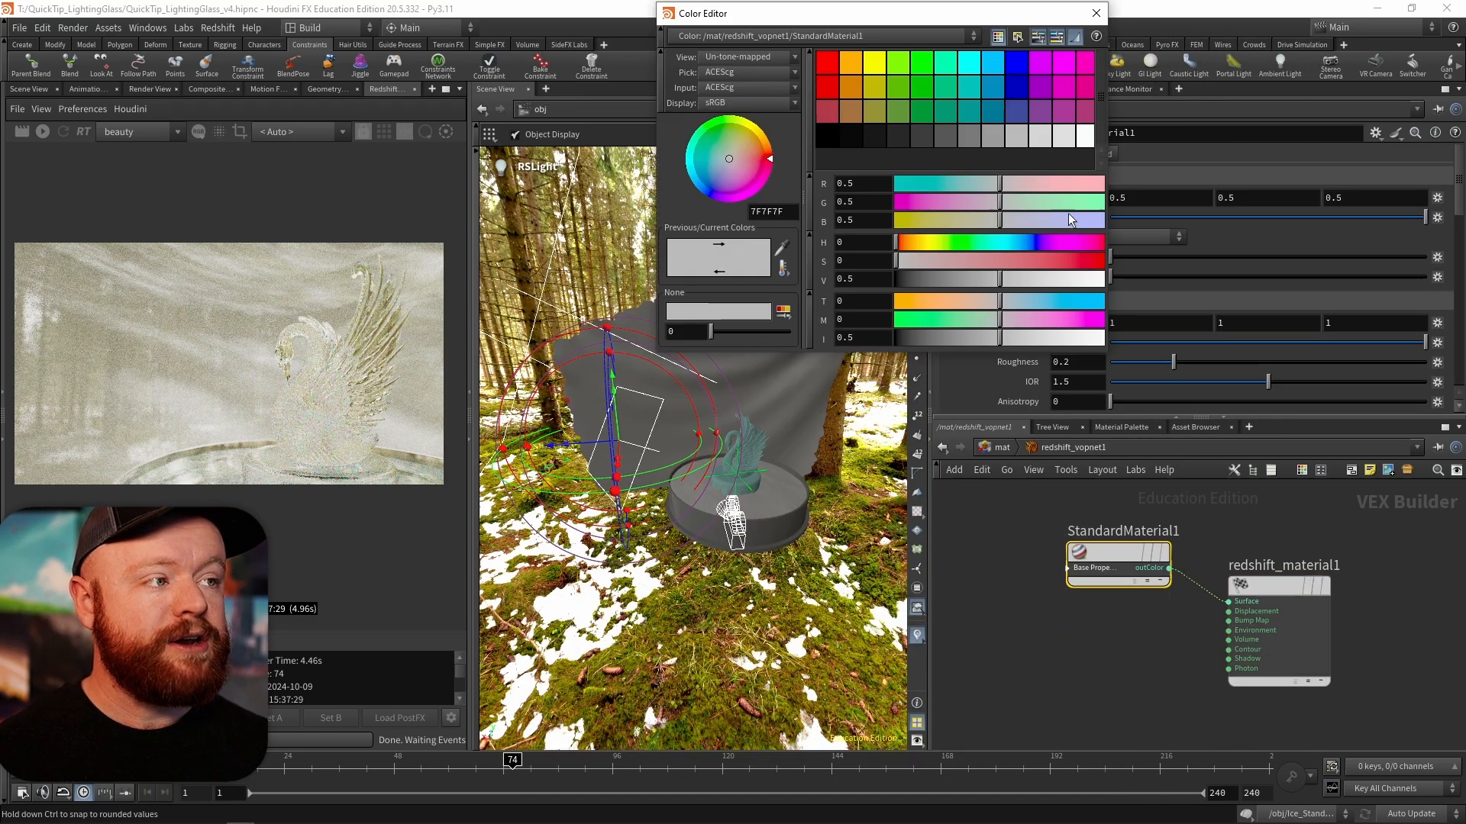
click(887, 136)
click(1097, 13)
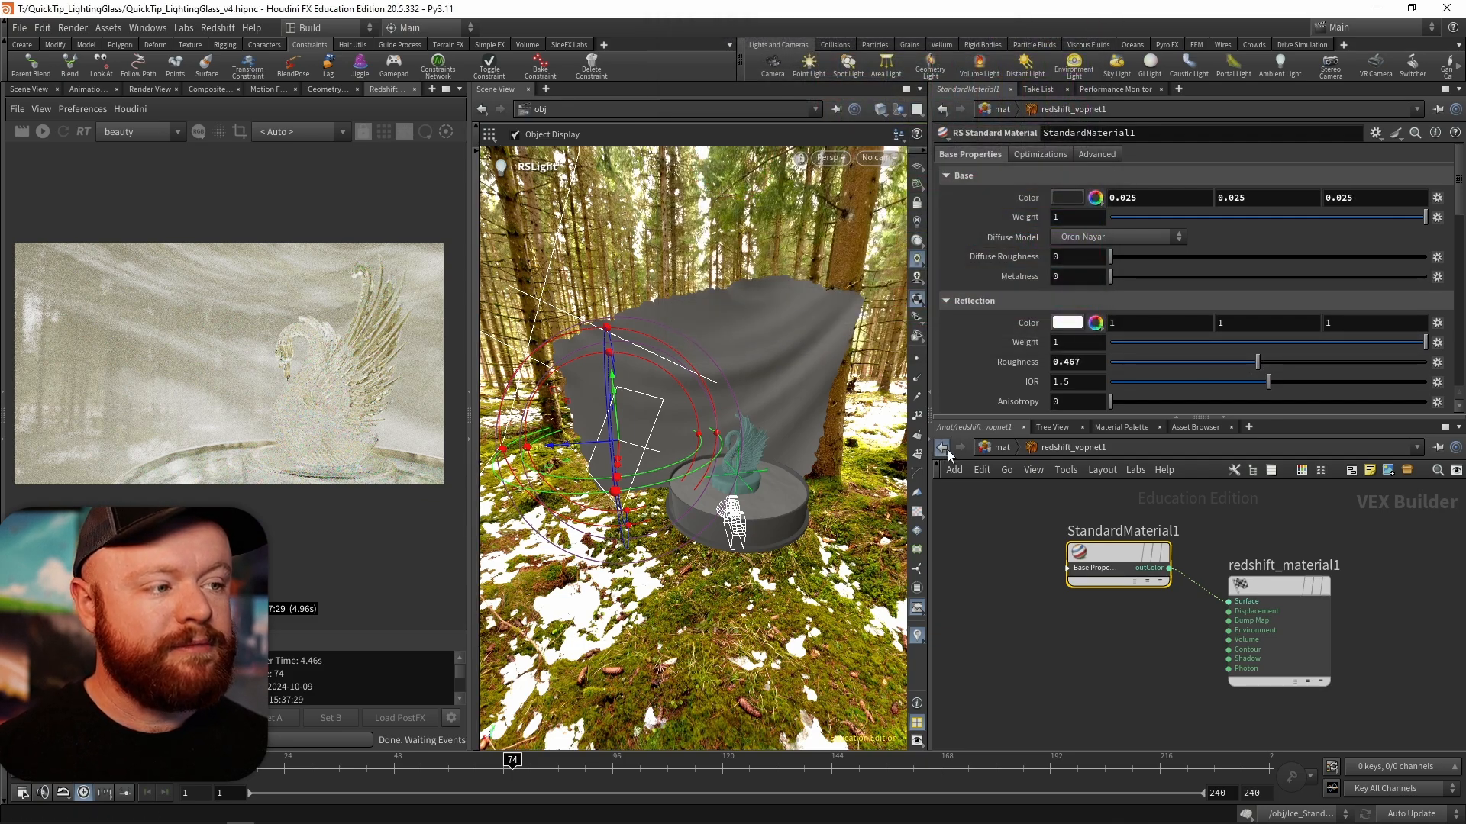
click(943, 448)
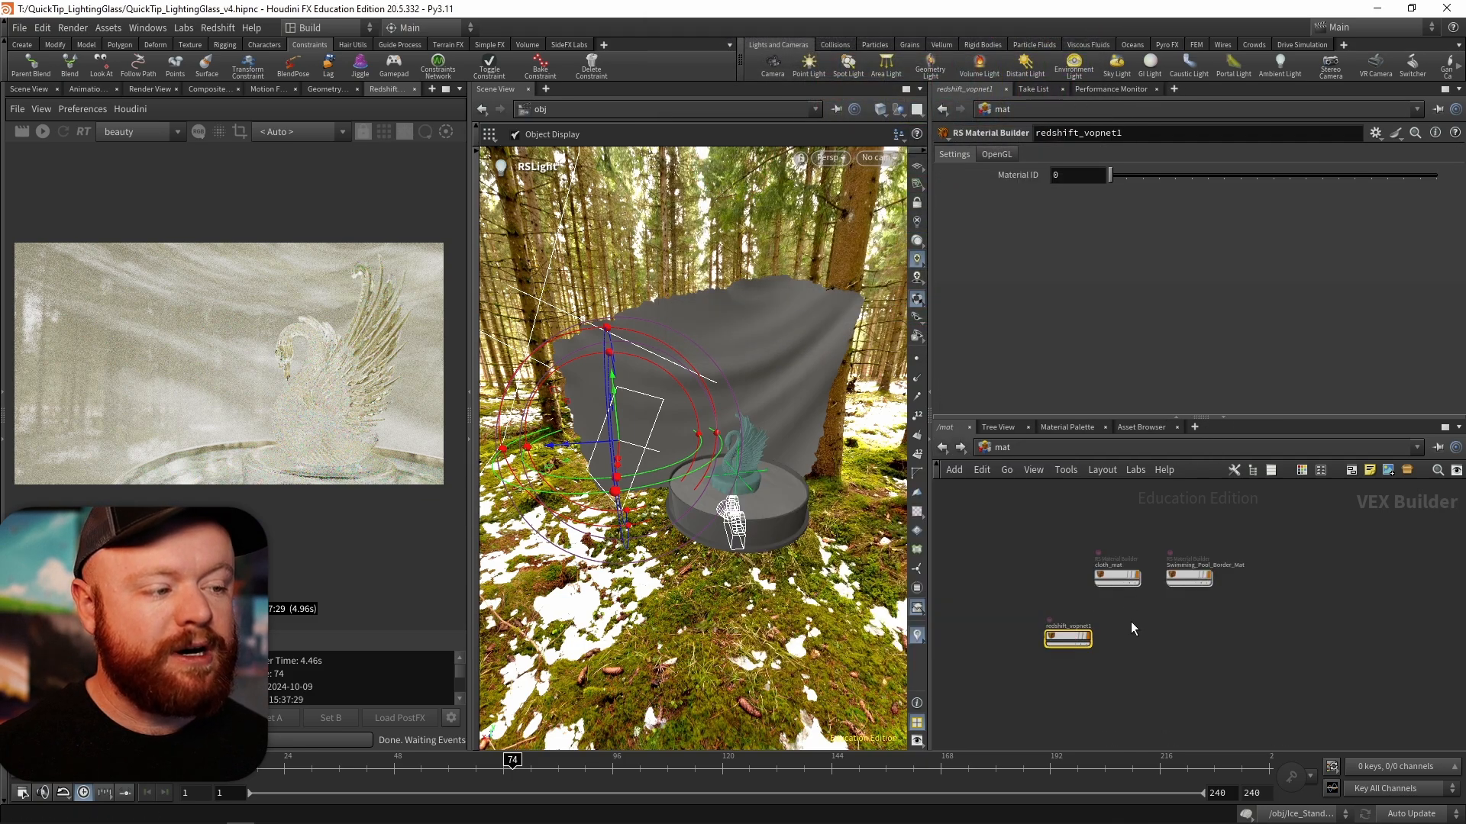
- Rename the new material builder as Dark_Mat and place it just below the existing materials
scroll(1130, 626, up, 4)
double_click(992, 609)
text(Dark_Mat)
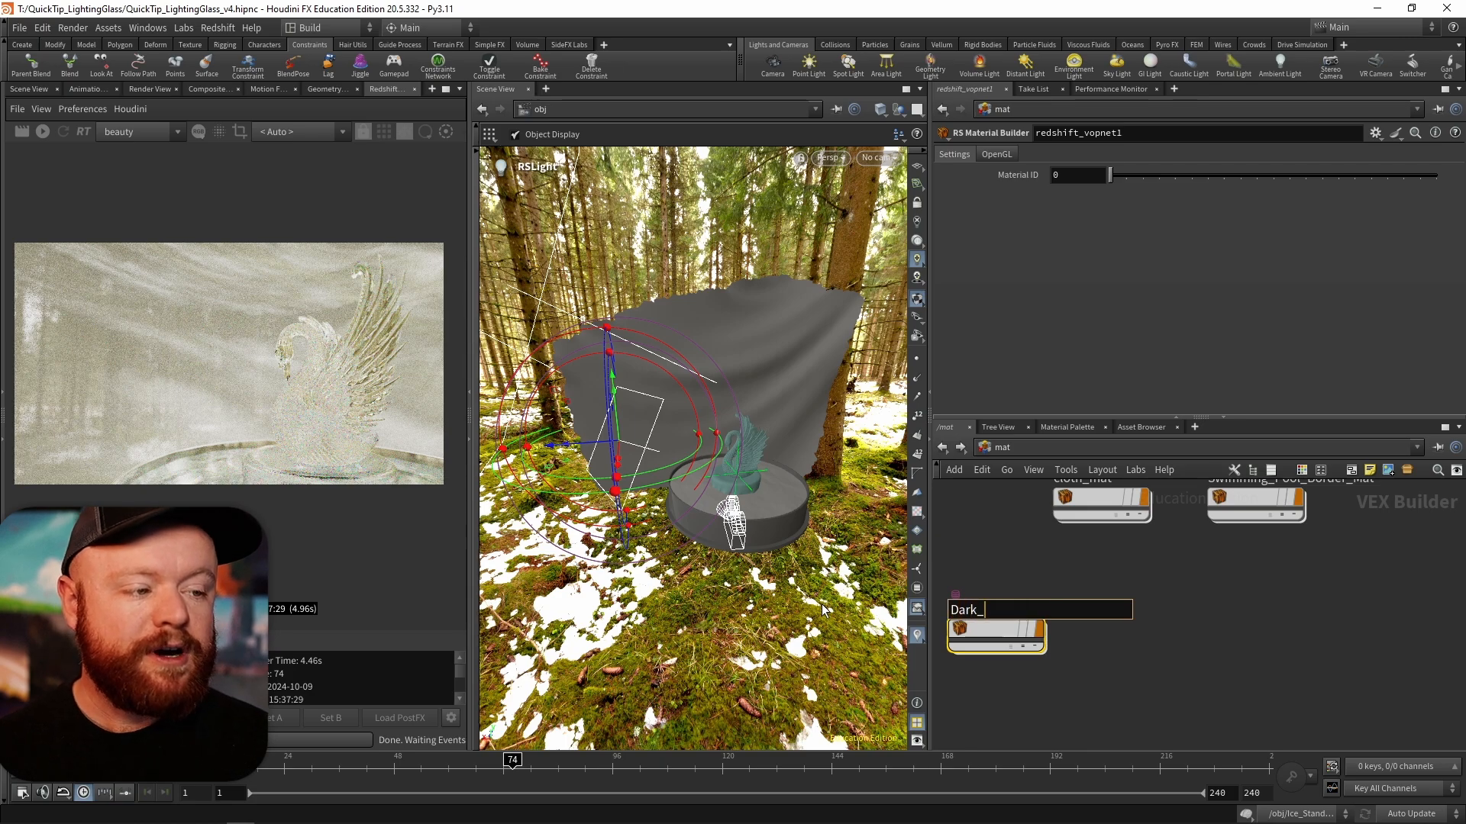
key(Return)
drag(993, 633, 1107, 608)
- Assign /mat/Dark_Mat as the override material of Redshift_ROP1
click(1001, 452)
click(1041, 538)
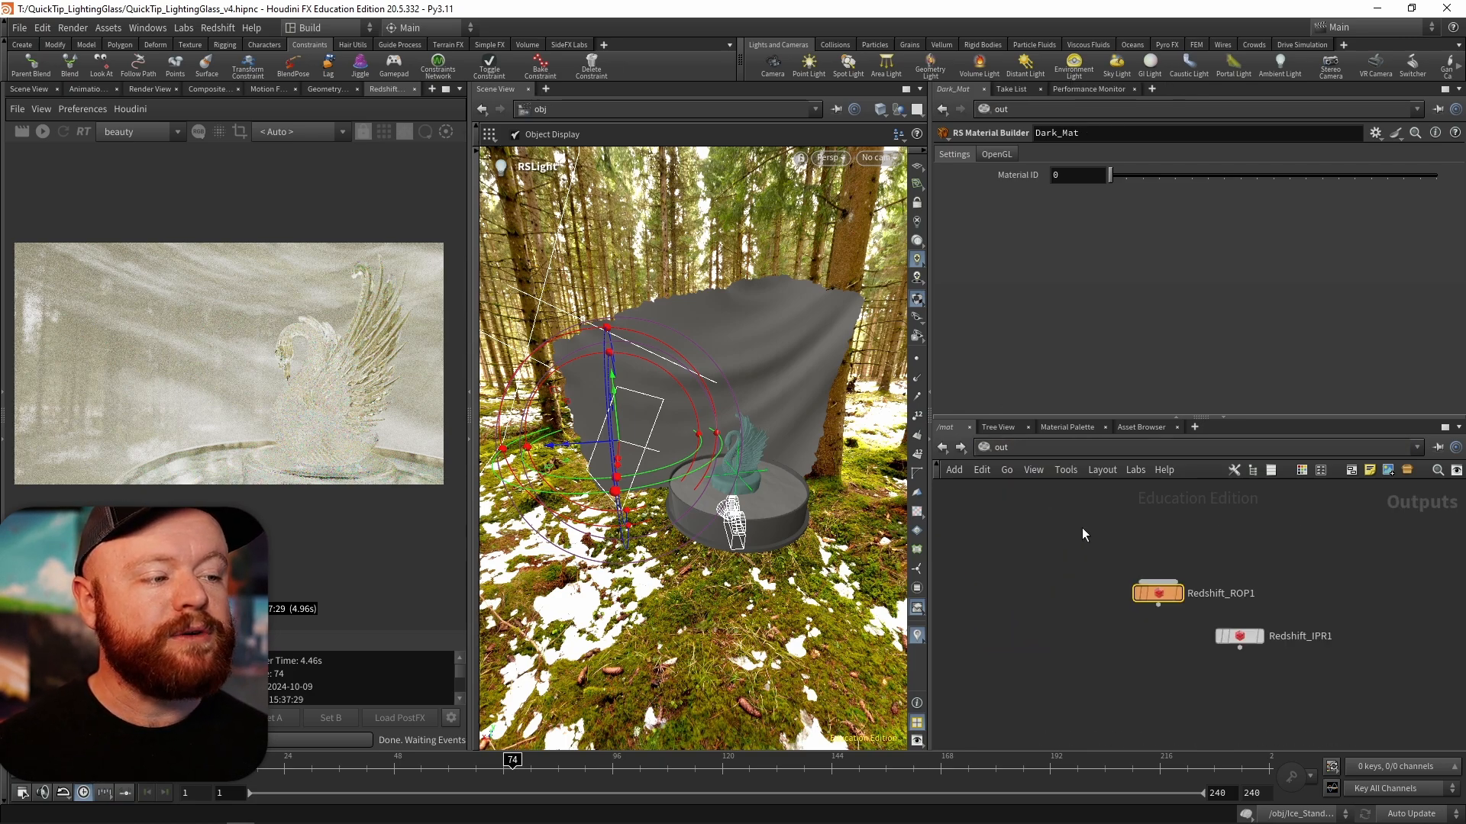
click(1438, 291)
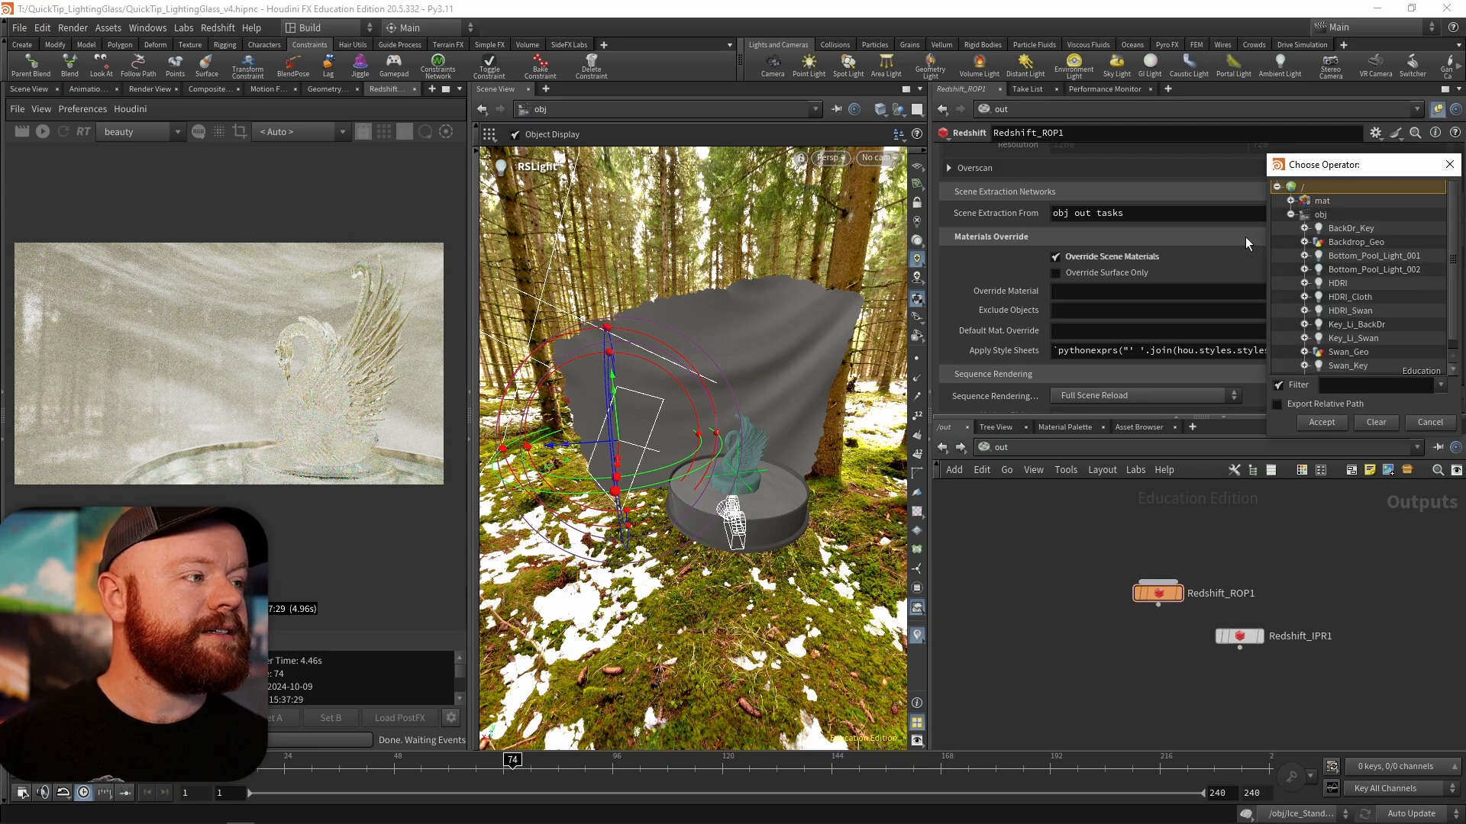
click(1346, 215)
click(1322, 422)
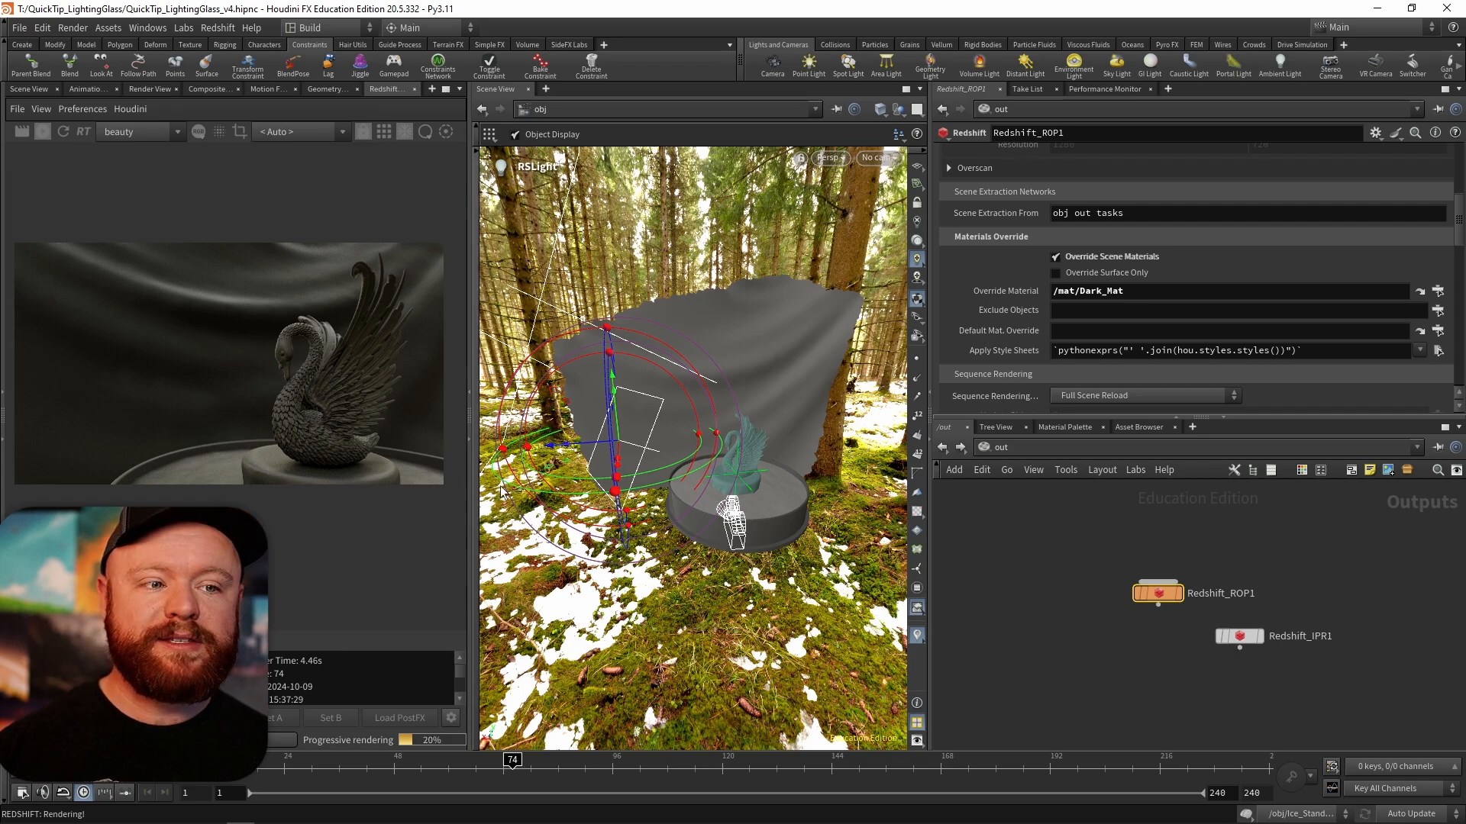
- Enlarge the render view around the swan and set the Swan_Key light's rectangular area size to 3 on all axes
drag(928, 545, 1176, 545)
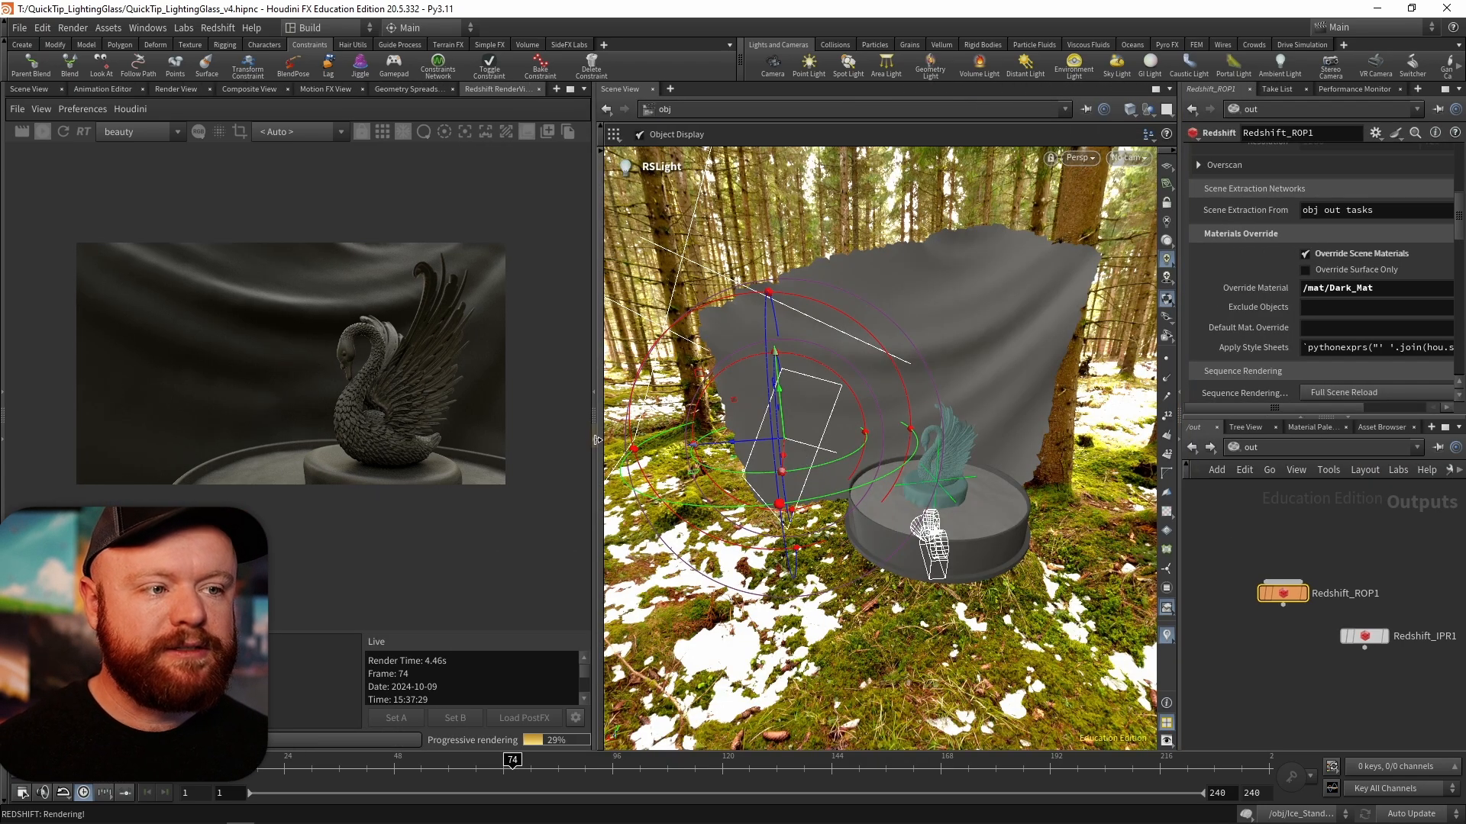
click(595, 440)
scroll(689, 445, up, 5)
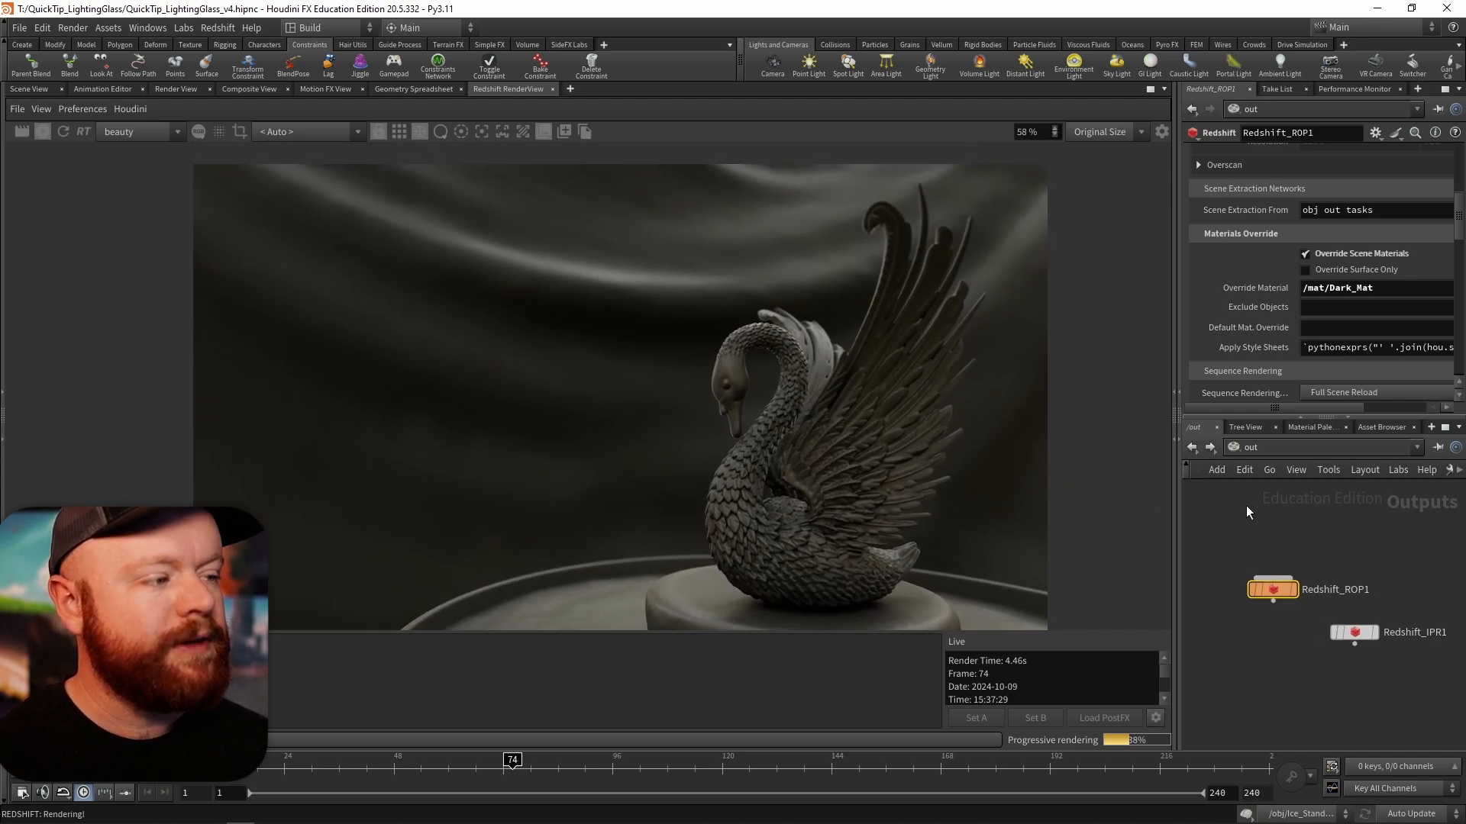
click(1249, 448)
click(1273, 519)
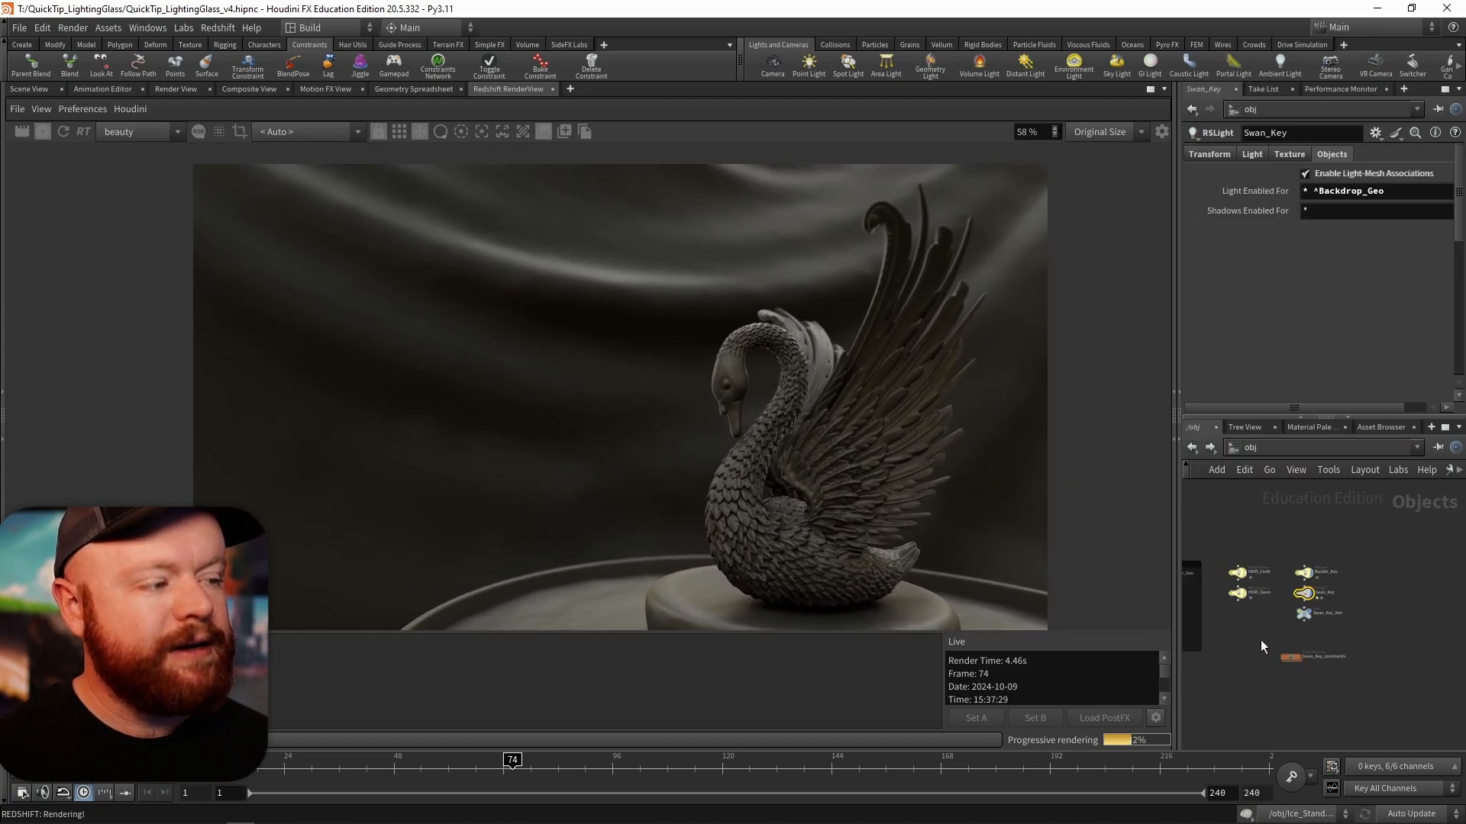
click(1252, 154)
scroll(1332, 282, down, 5)
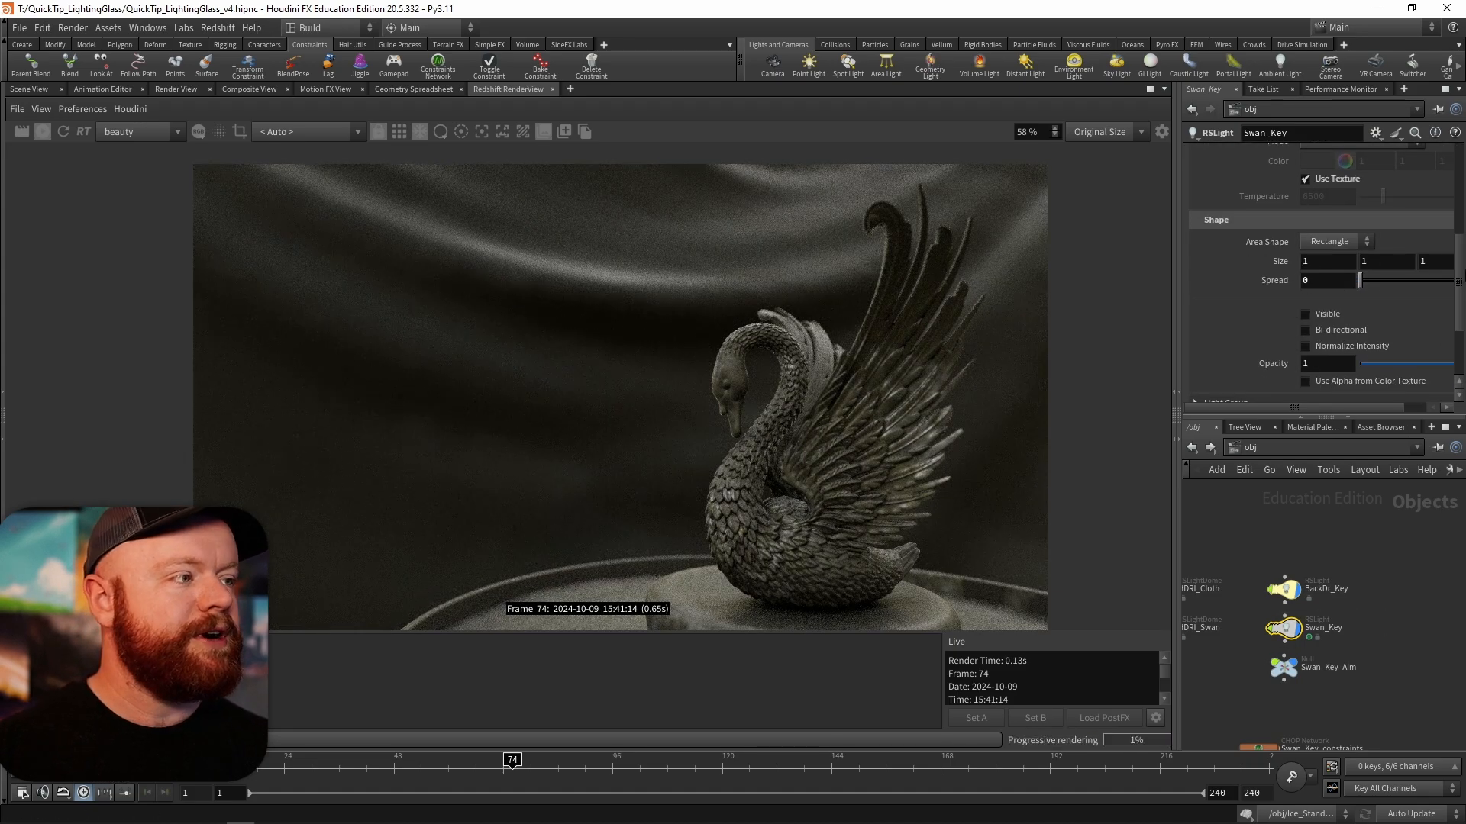
drag(1456, 279, 1432, 245)
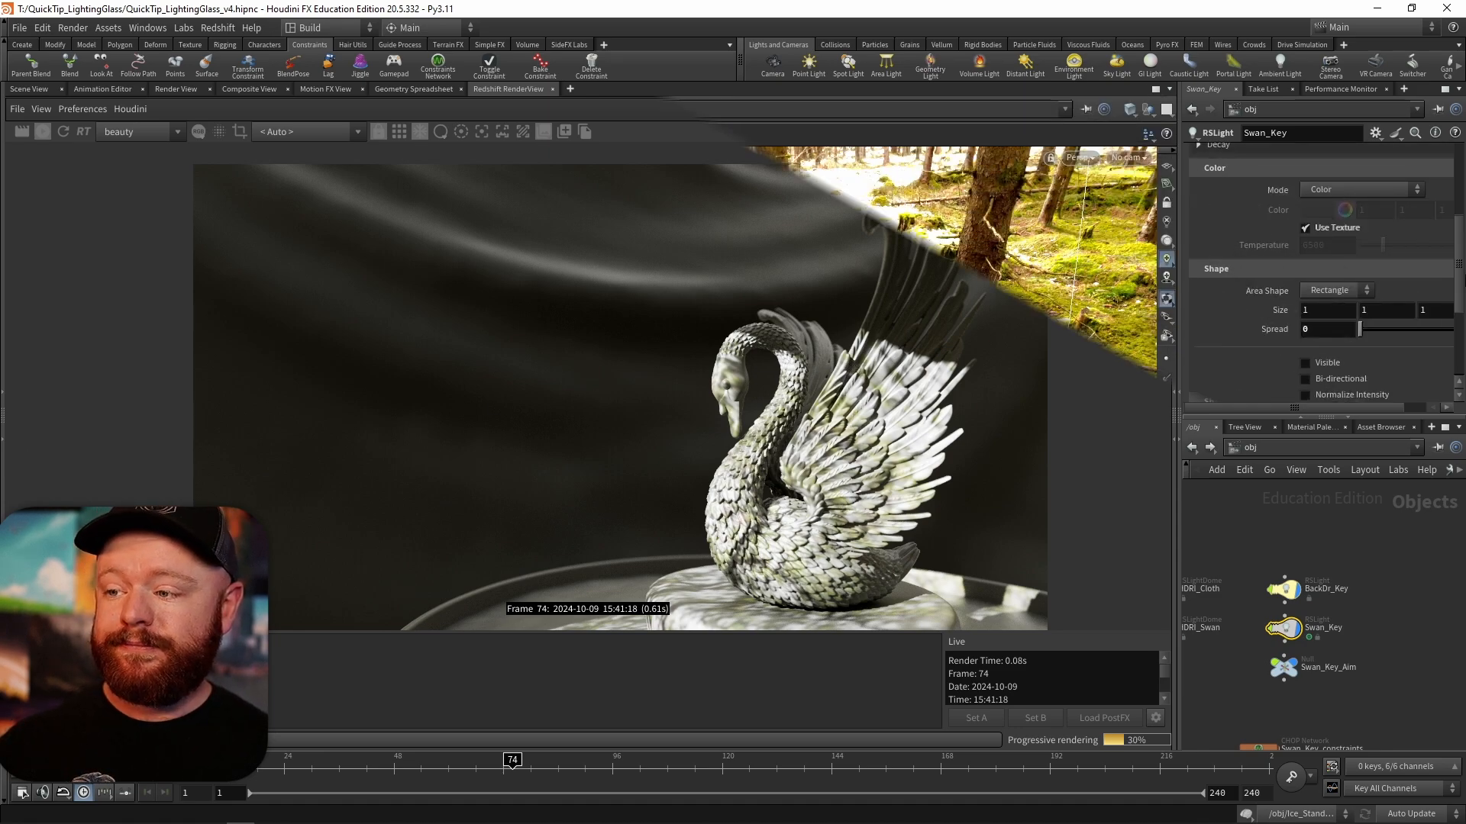
middle_drag(1282, 310, 1425, 302)
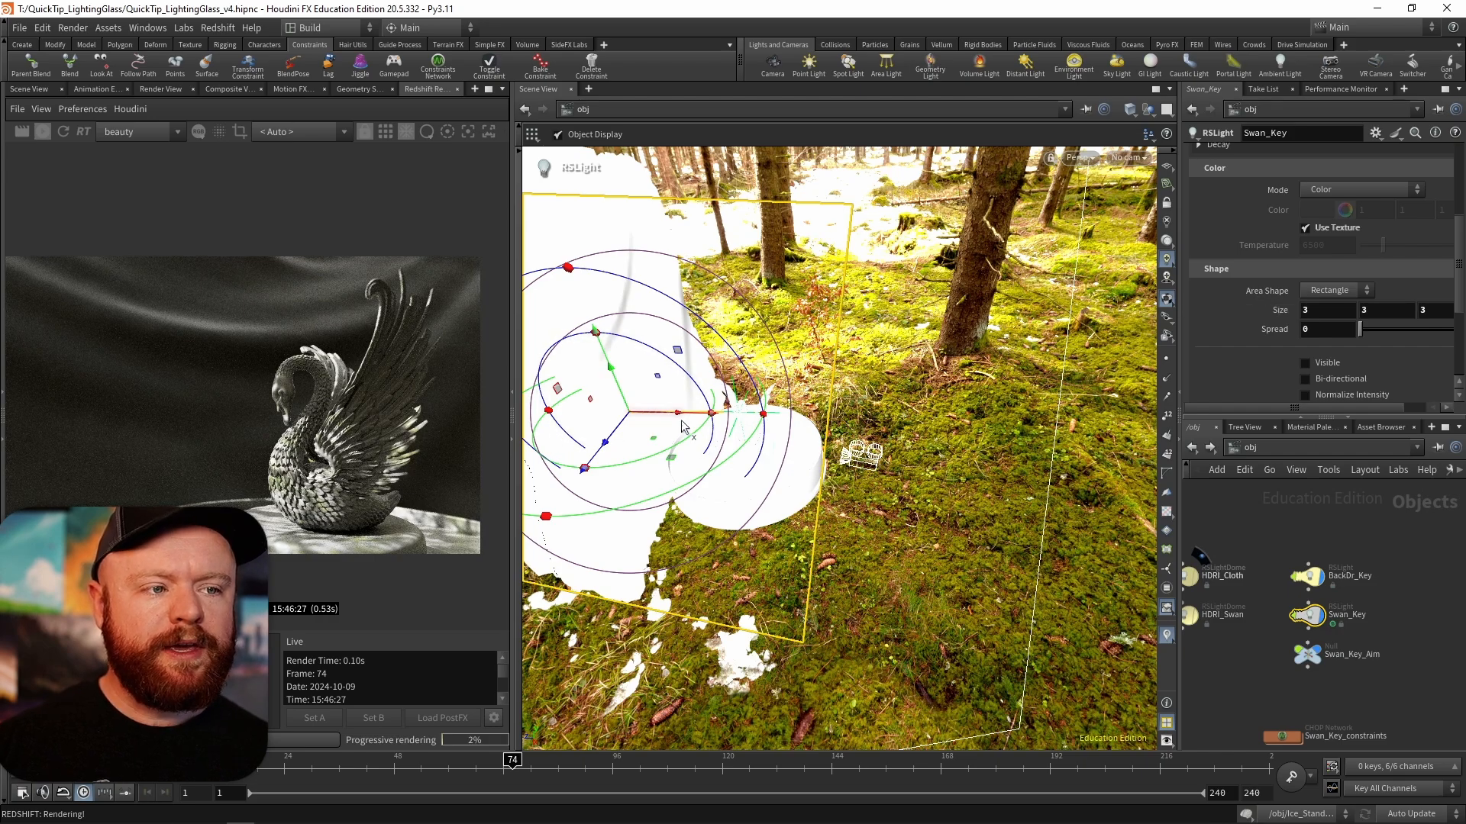
- Raise the Swan_Key light and shift it sideways away from the swan, with a small nudge back along its X axis
drag(681, 426, 591, 291)
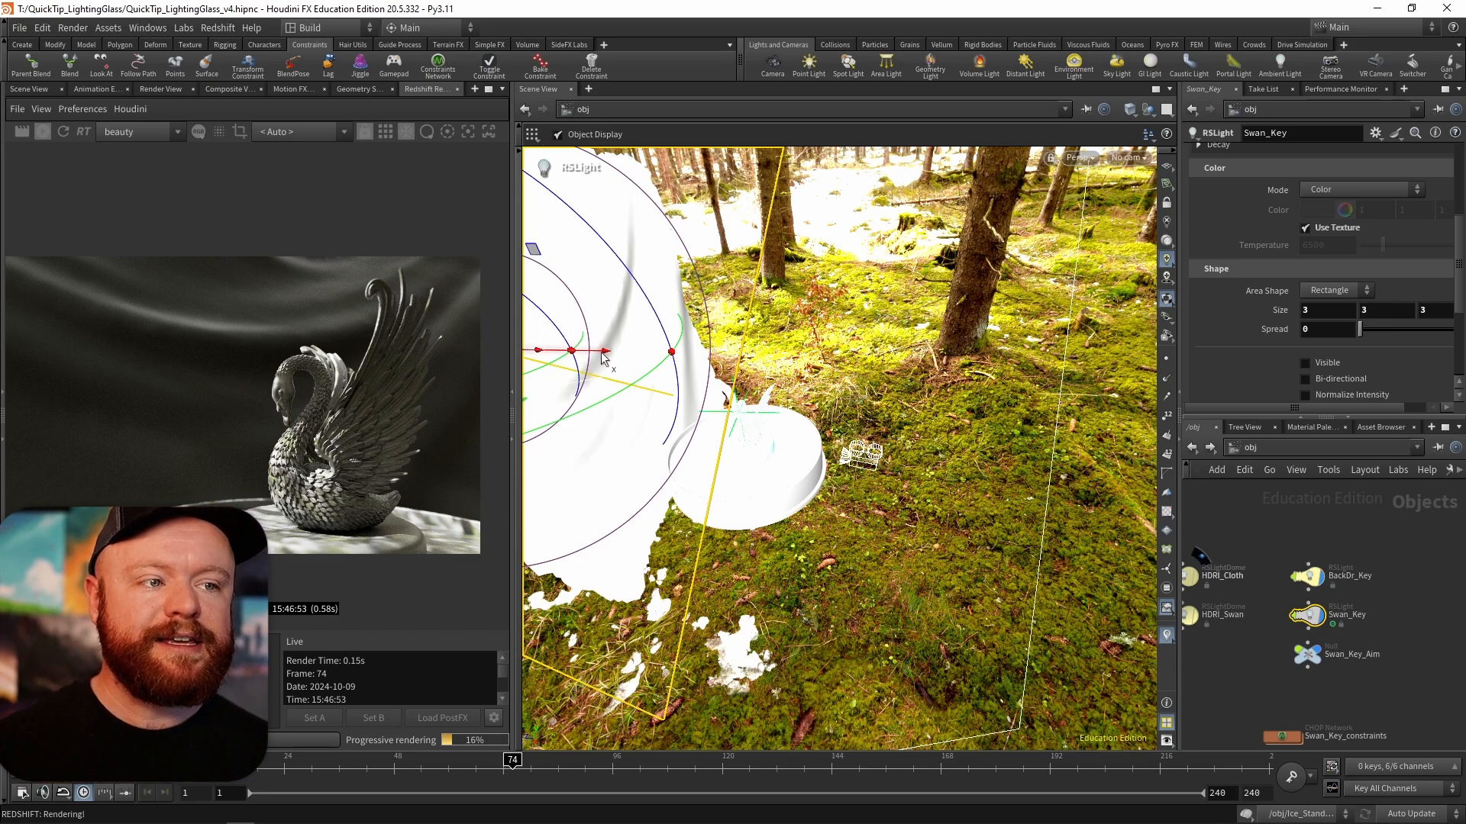
mouse_move(599, 353)
mouse_down()
mouse_move(658, 362)
mouse_move(618, 365)
mouse_up()
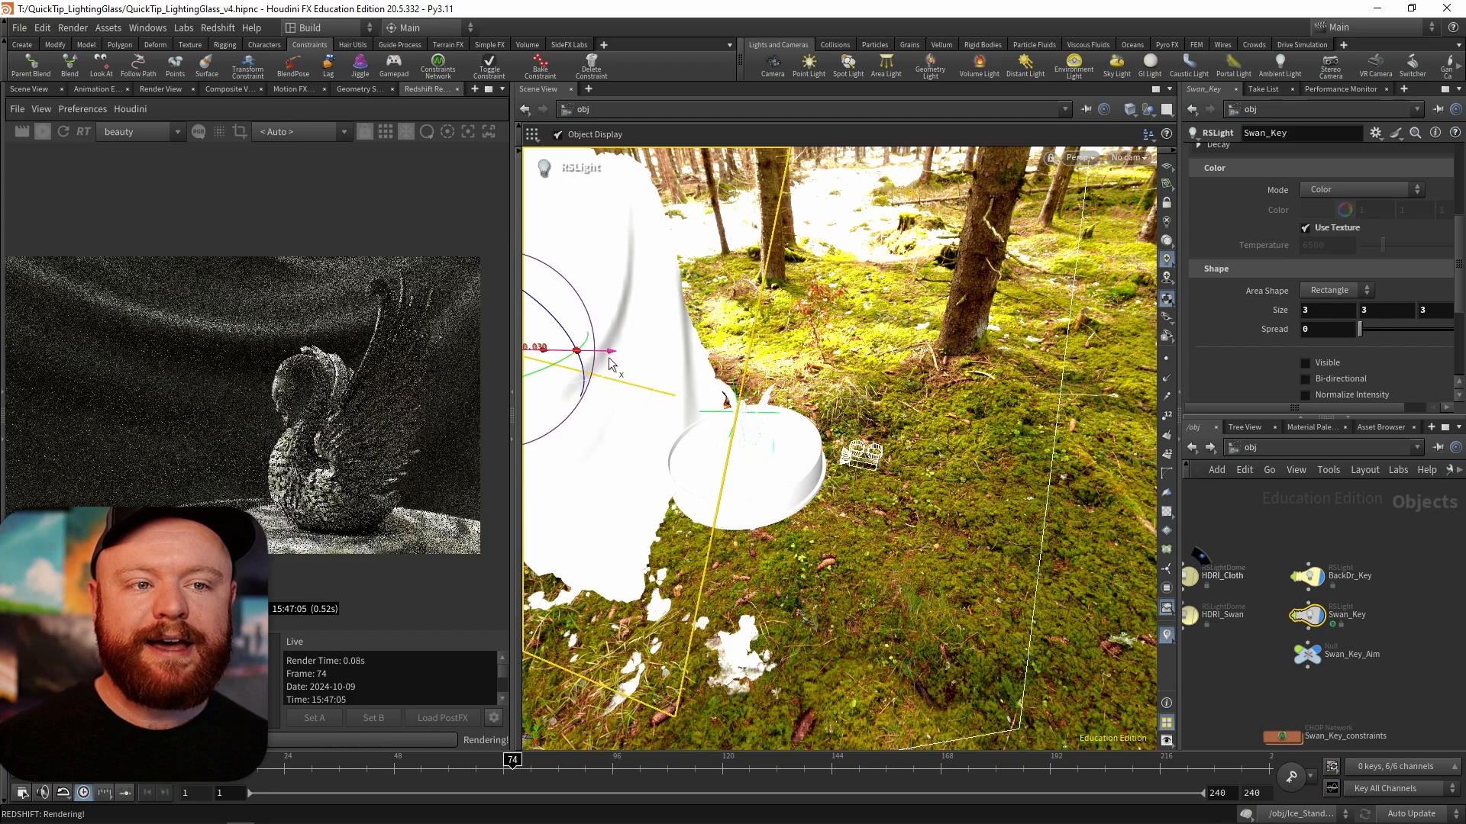
alt+middle_drag(617, 374, 696, 395)
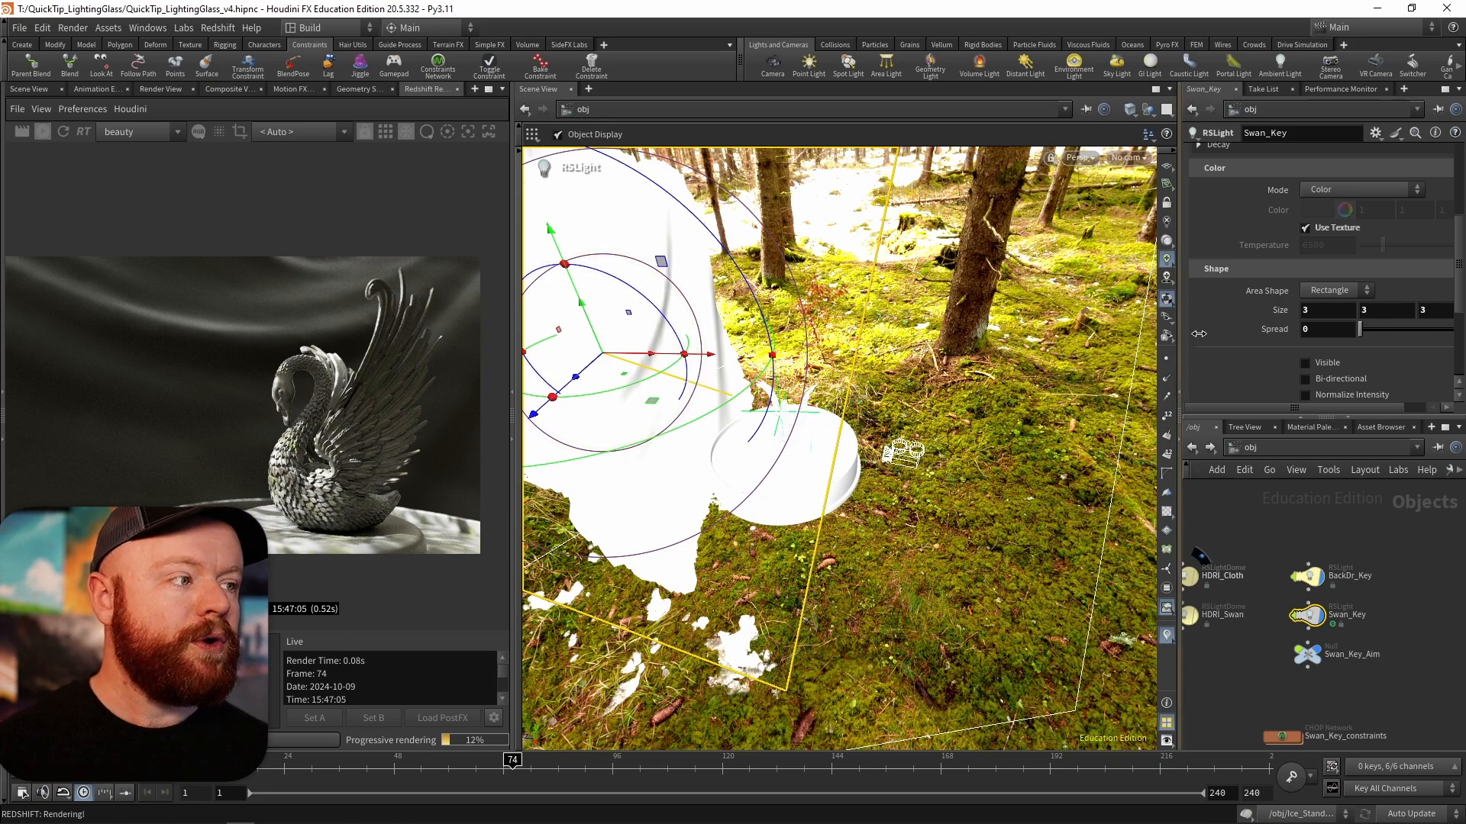
- Return to the material override settings of Redshift_ROP1 in the output network and widen the render view
click(1246, 449)
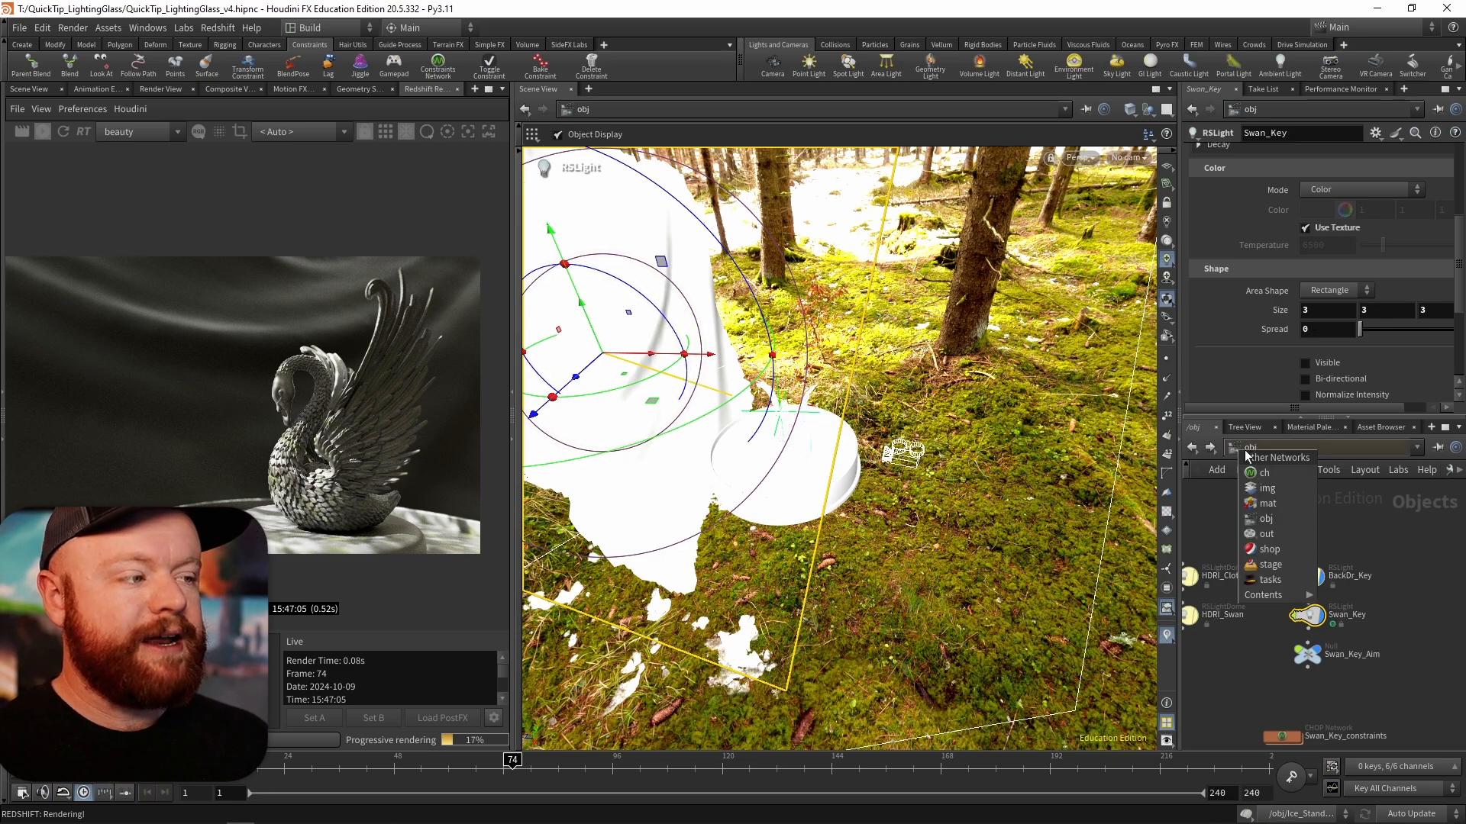
click(1267, 534)
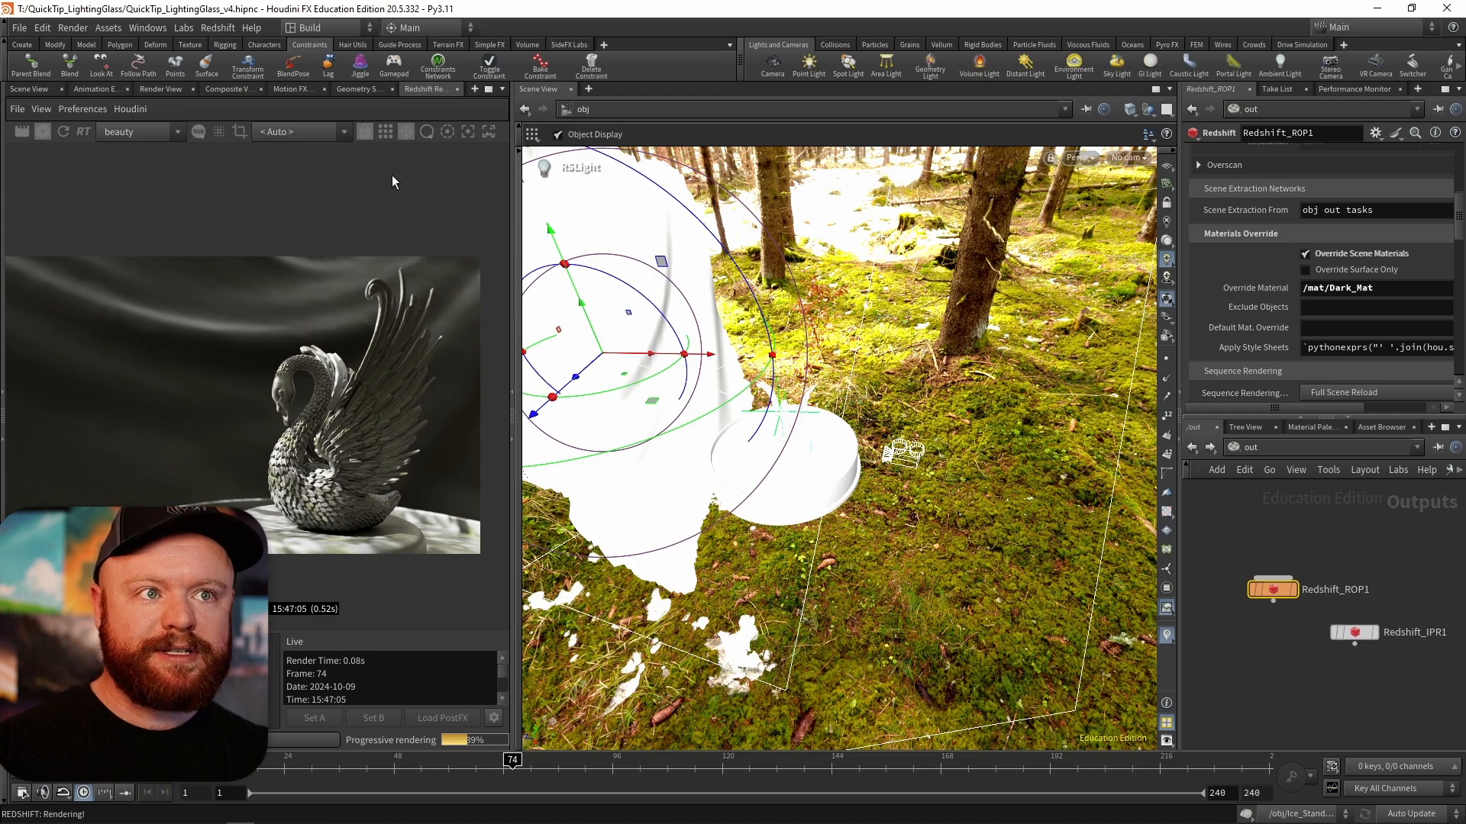
drag(512, 156, 781, 172)
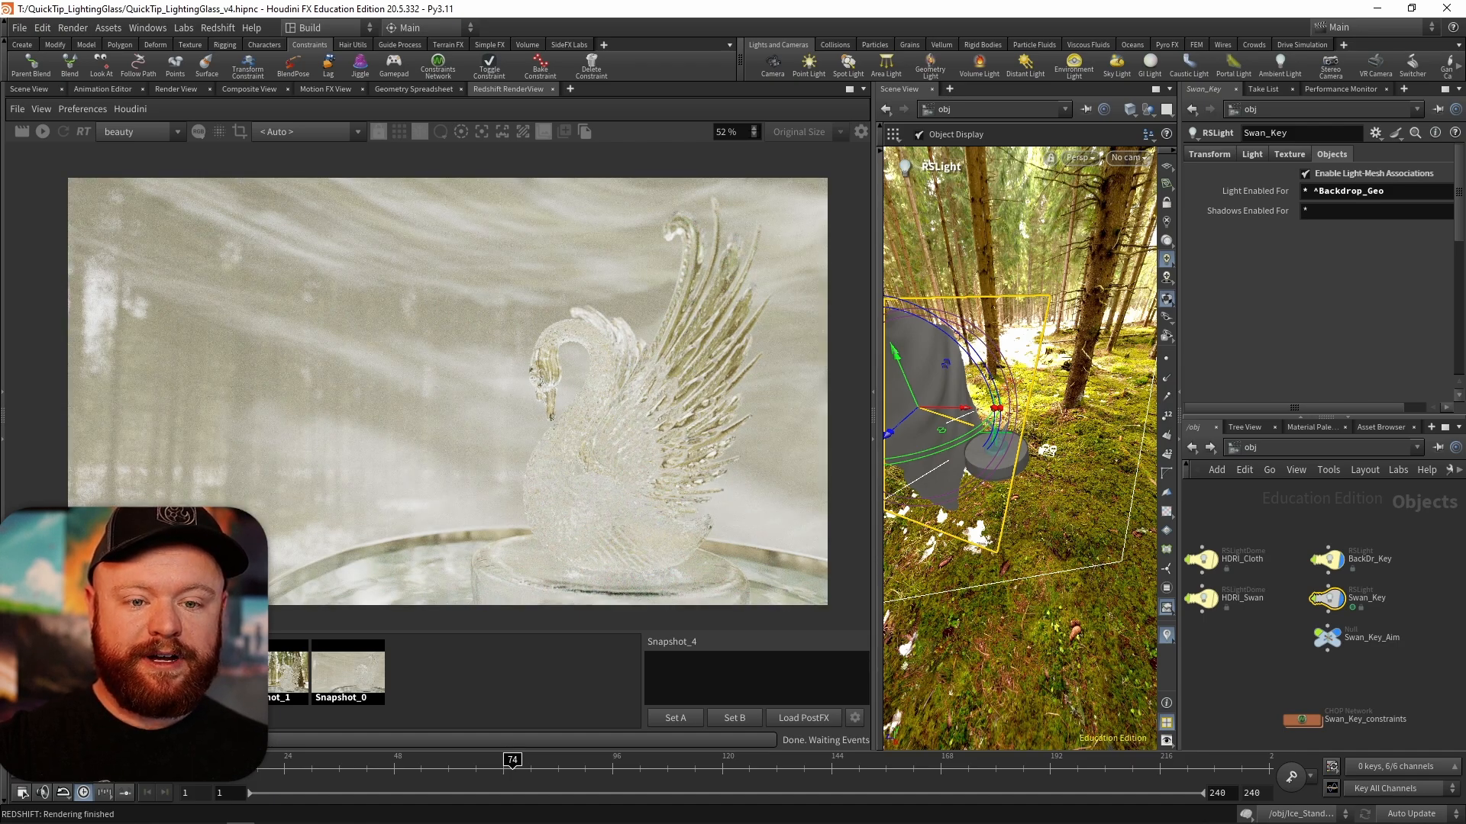
- Compare the saved render snapshots of the glass swan and the dark-material swan by switching between them
click(119, 672)
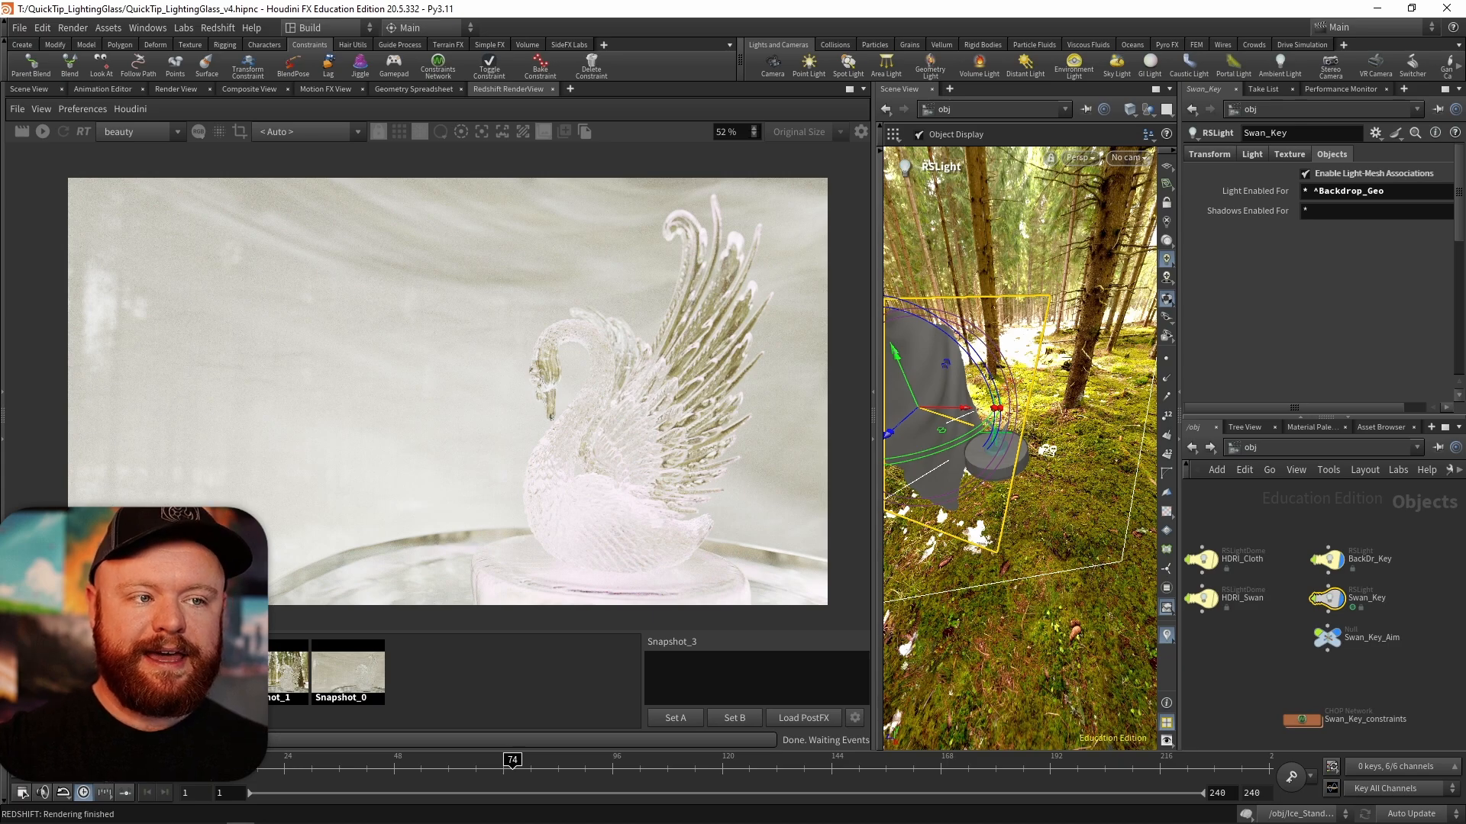
click(195, 672)
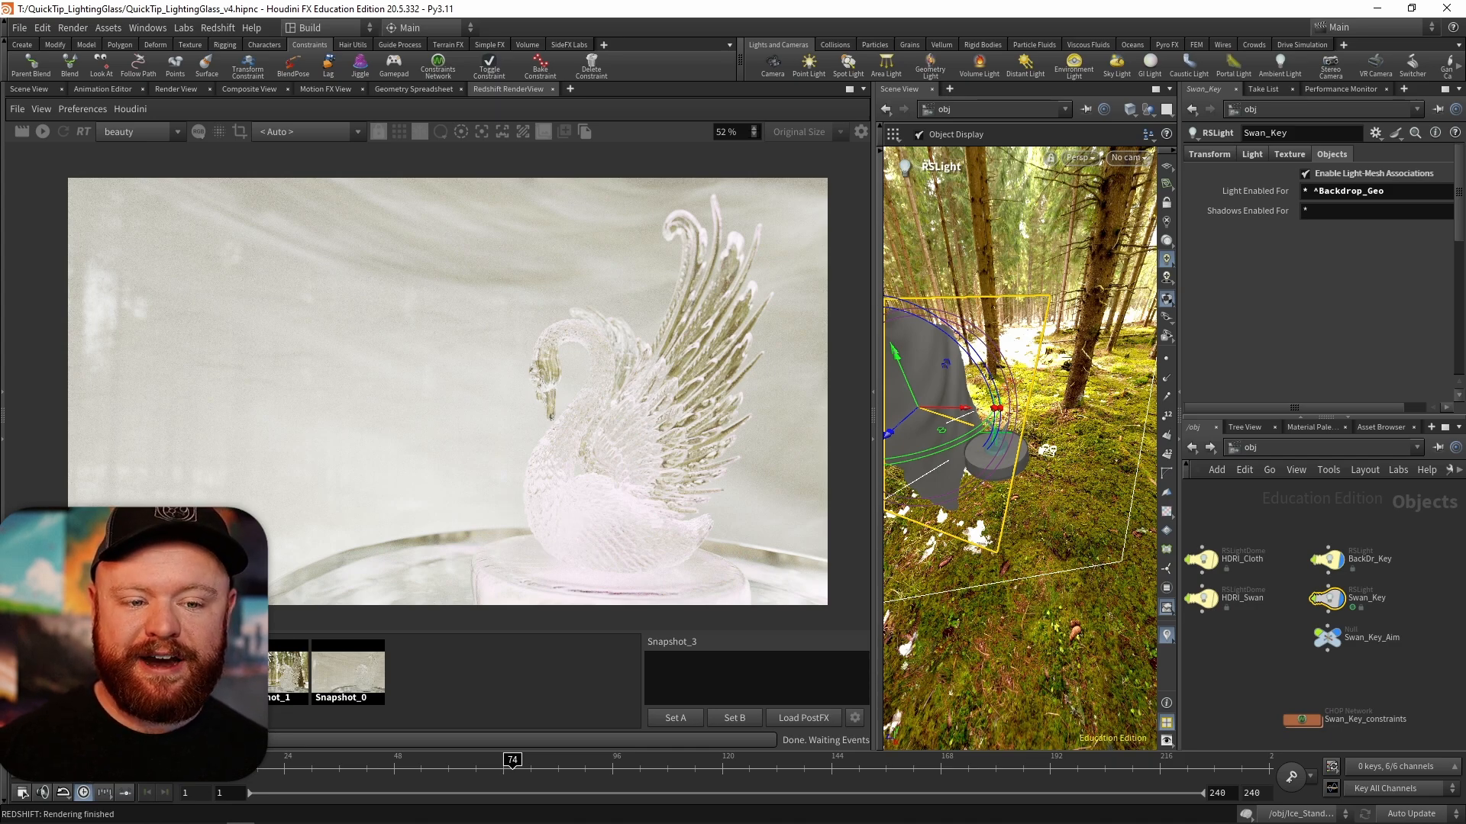
click(211, 665)
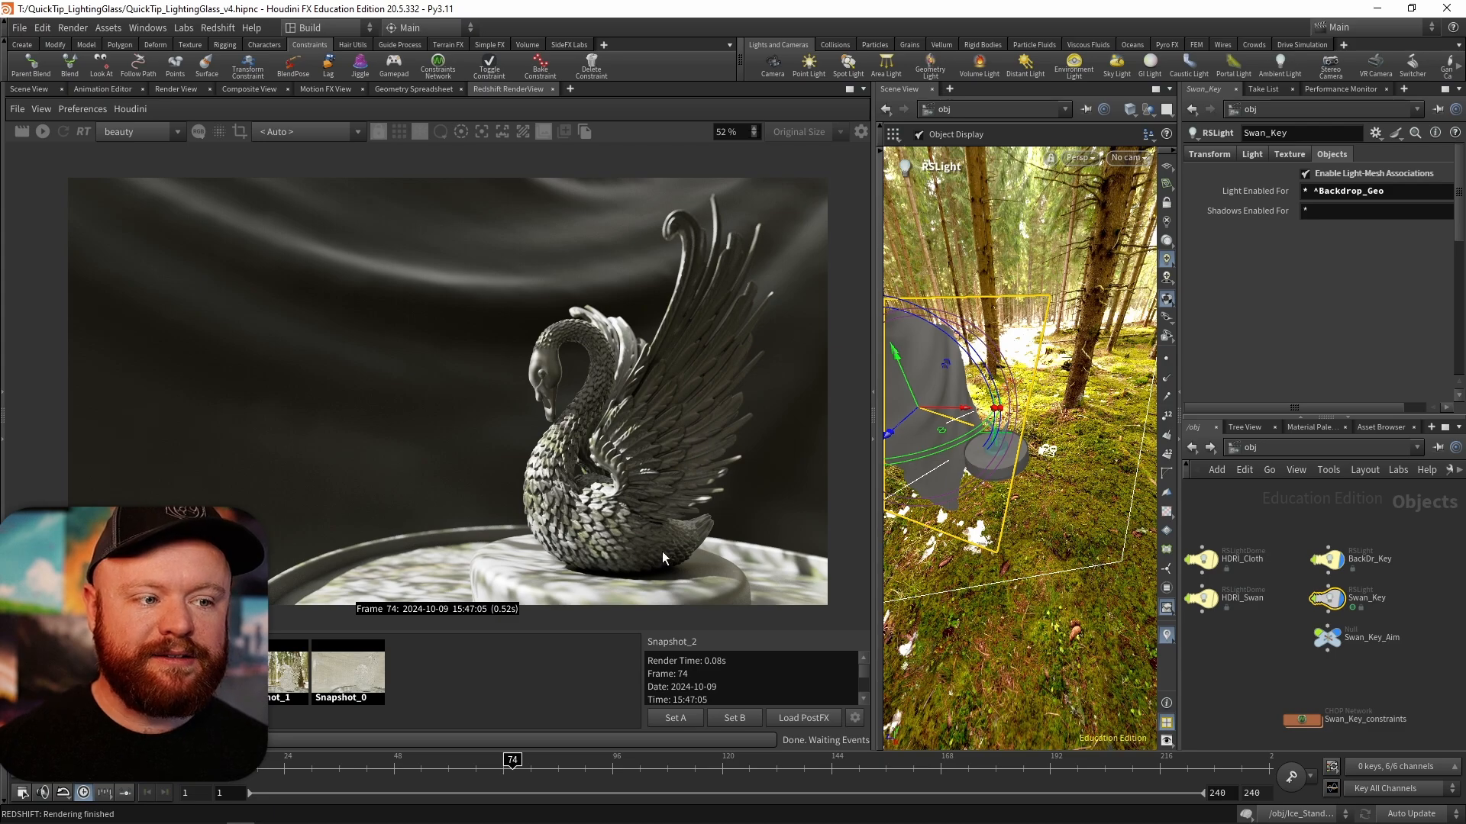
click(119, 671)
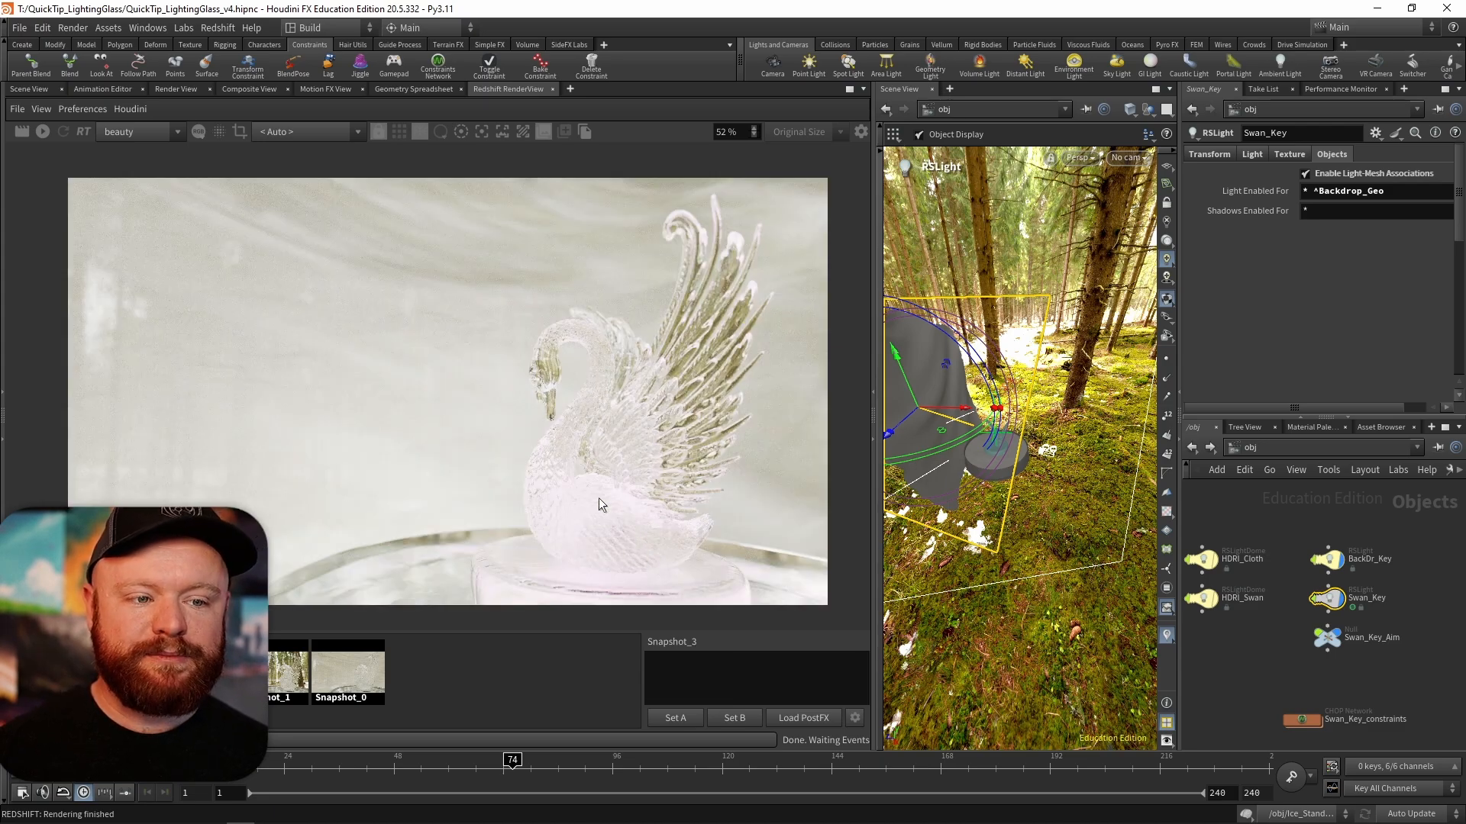
click(195, 672)
click(119, 672)
click(196, 671)
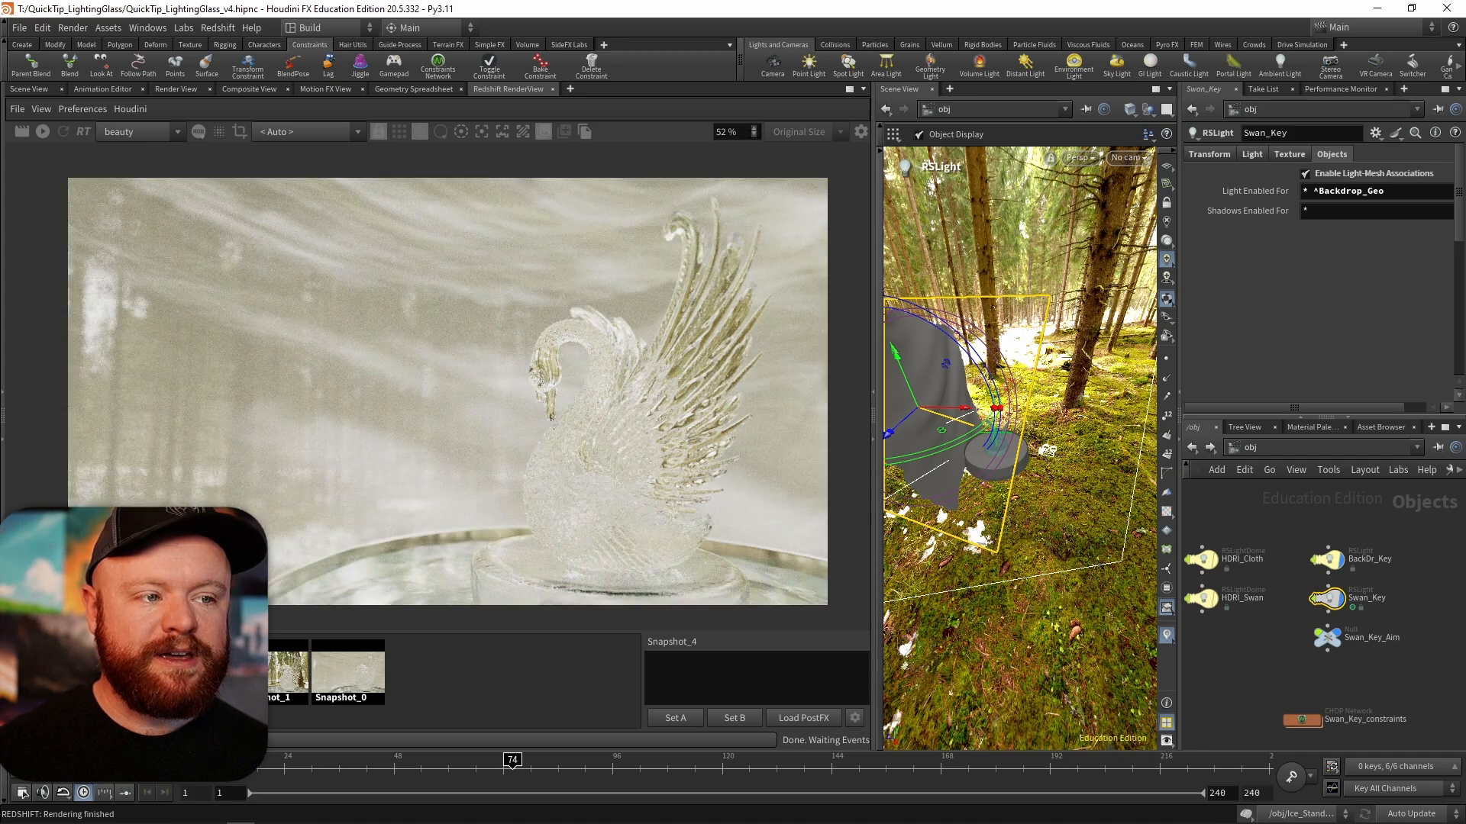
click(120, 671)
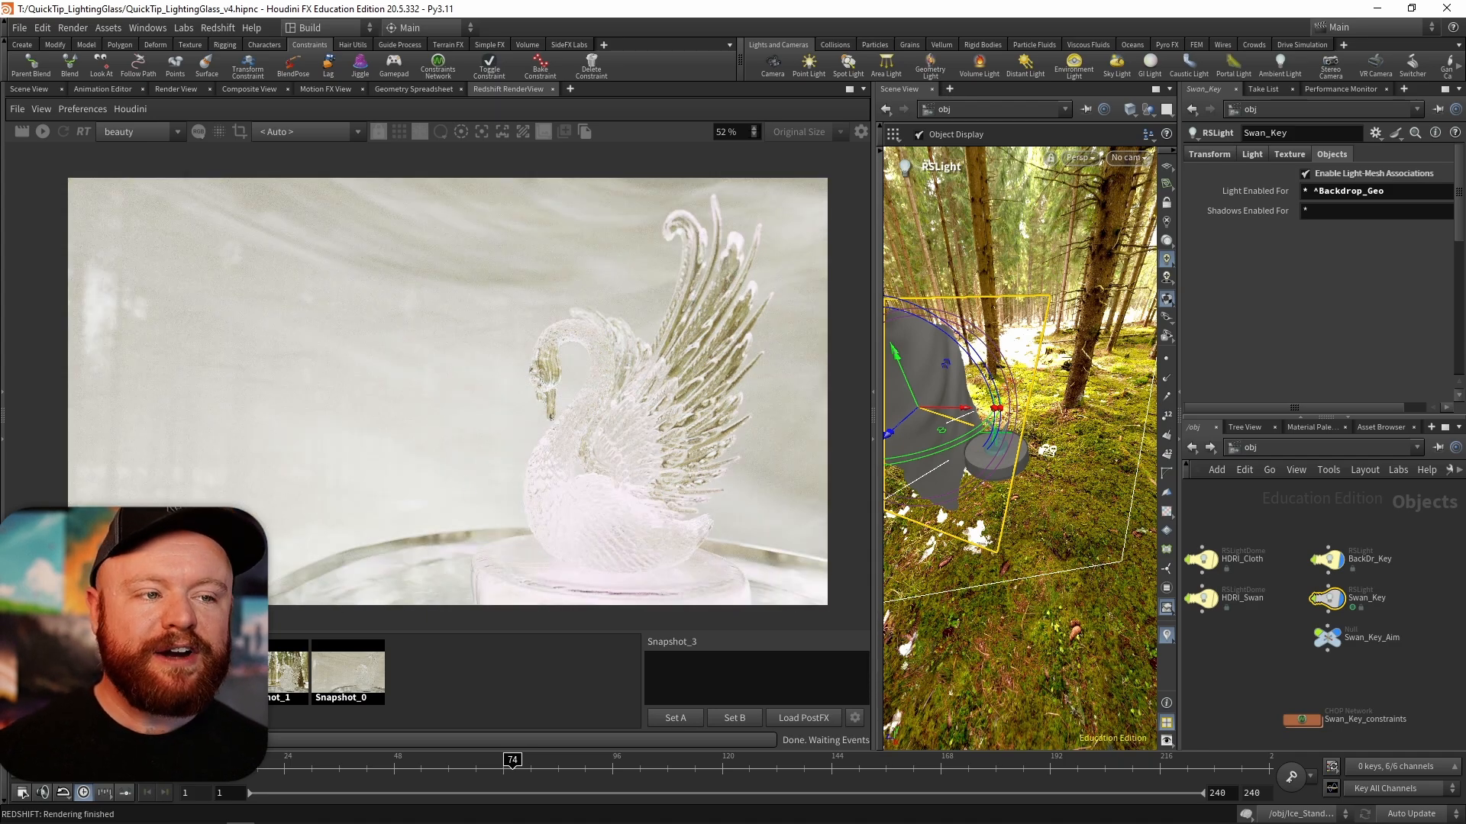
click(196, 671)
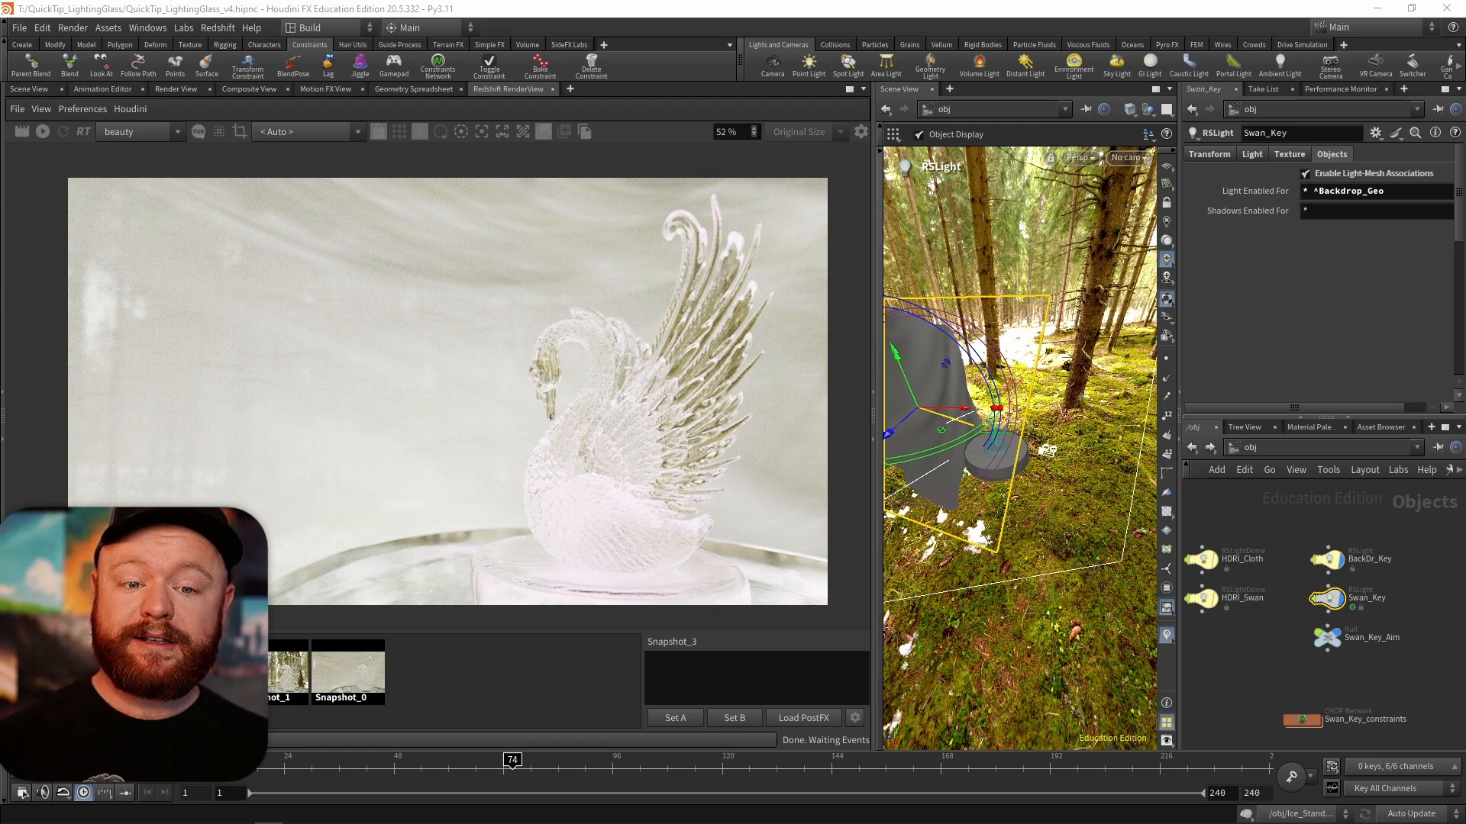
click(44, 672)
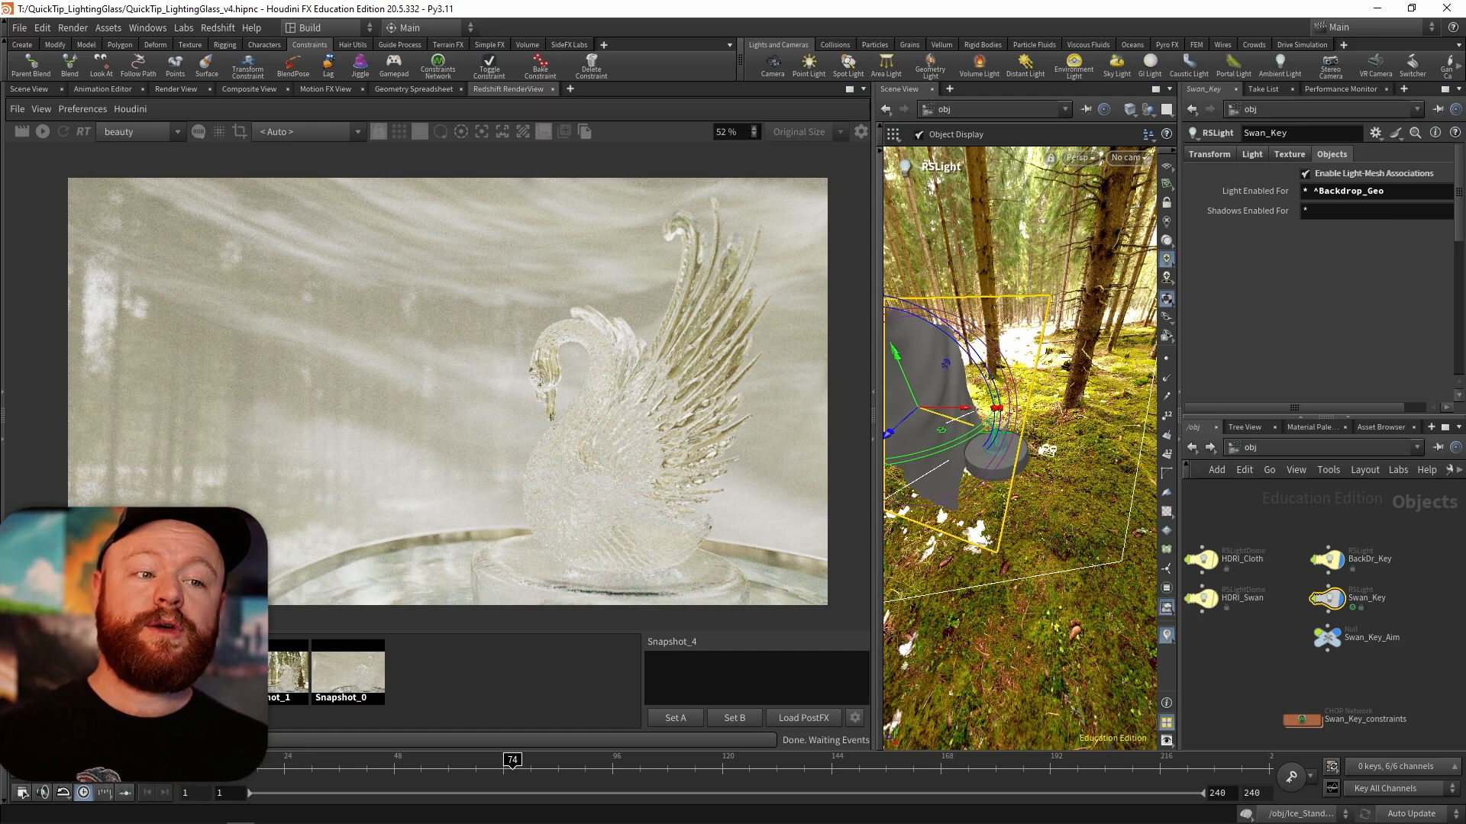
click(119, 672)
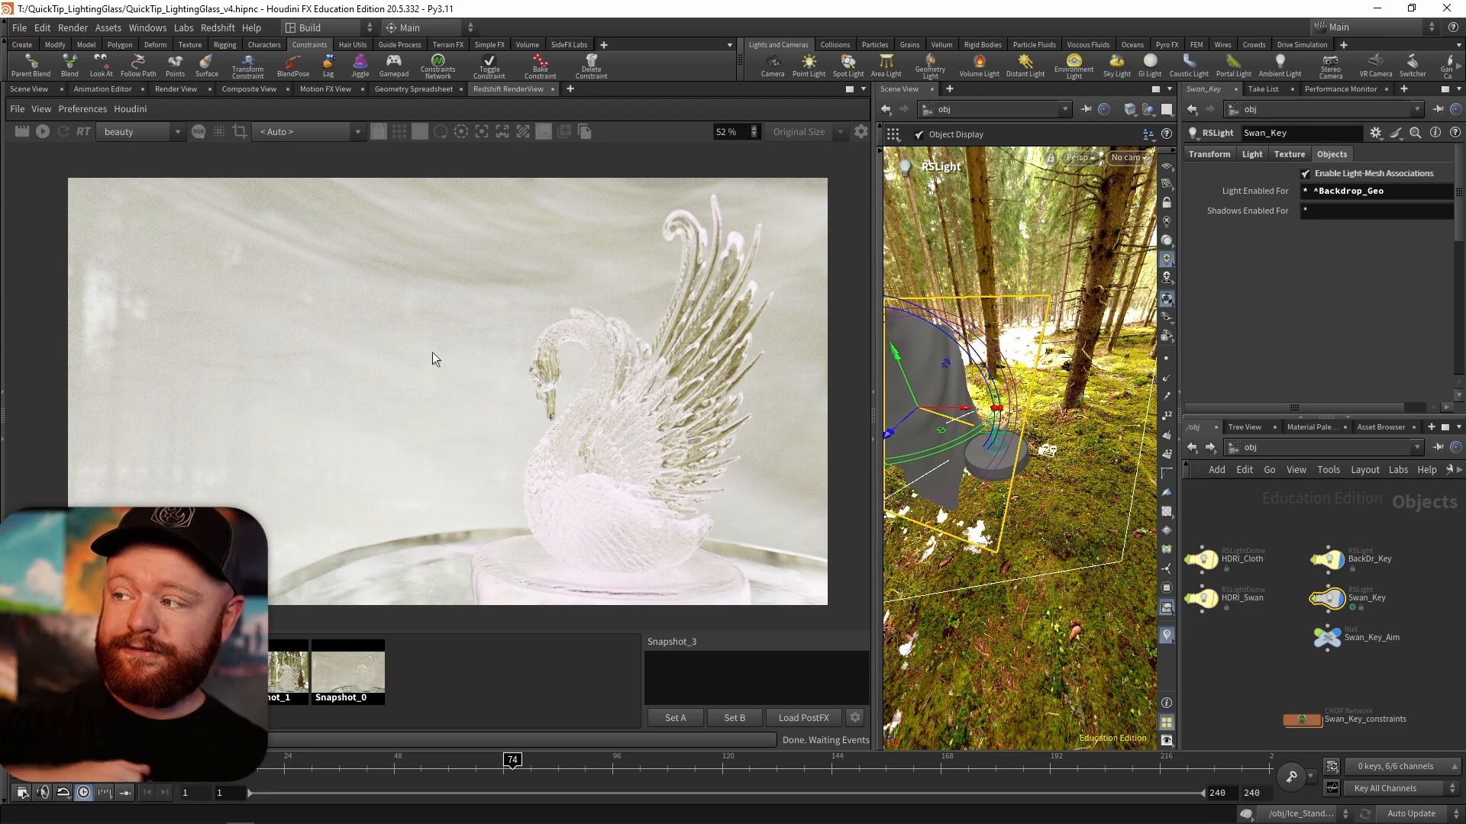
- Examine the lighting by alternating between the bright glass swan snapshots and the dark-material snapshot, Snapshot_2
click(43, 672)
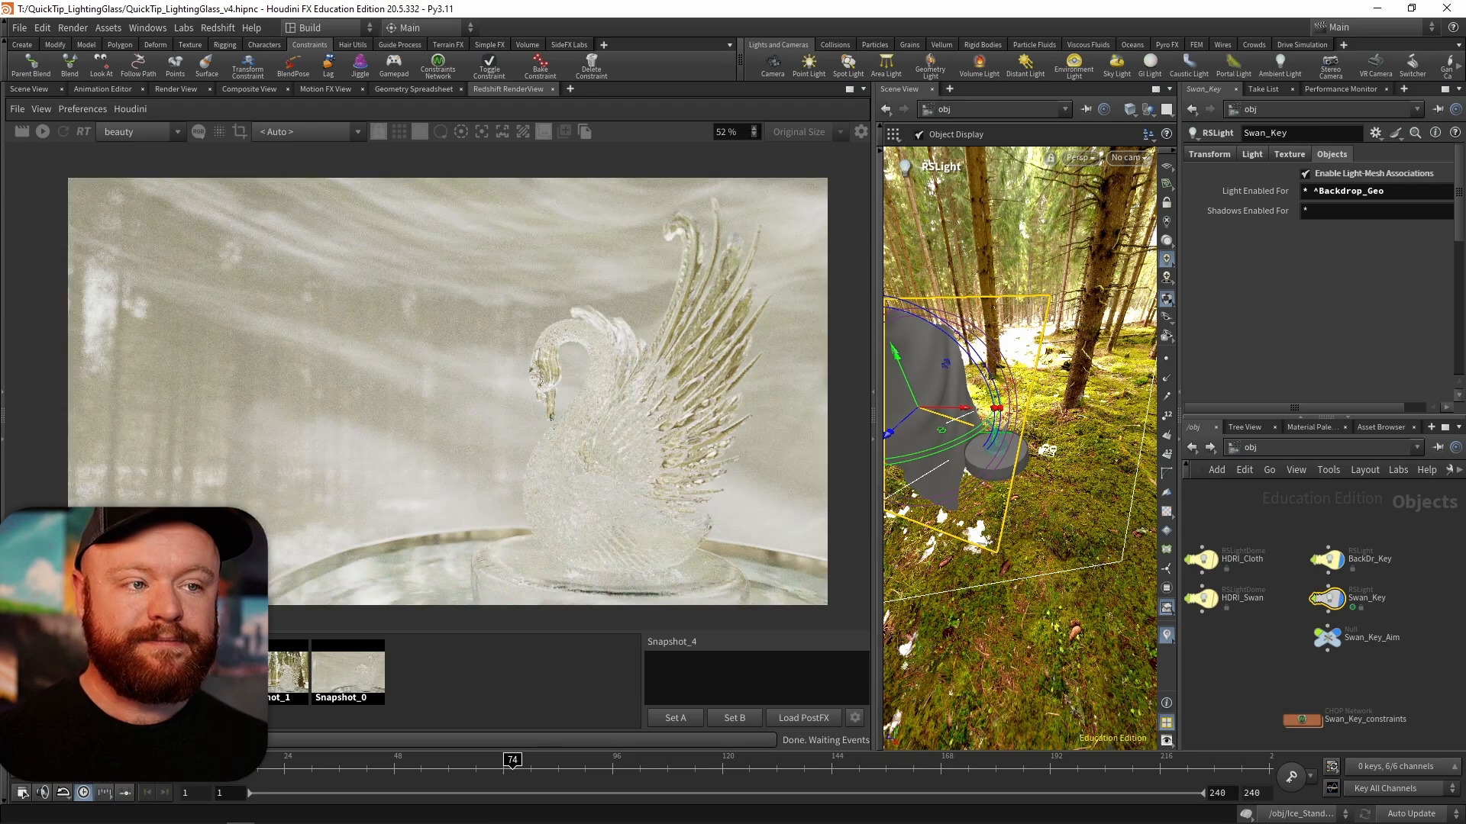
click(119, 672)
click(196, 672)
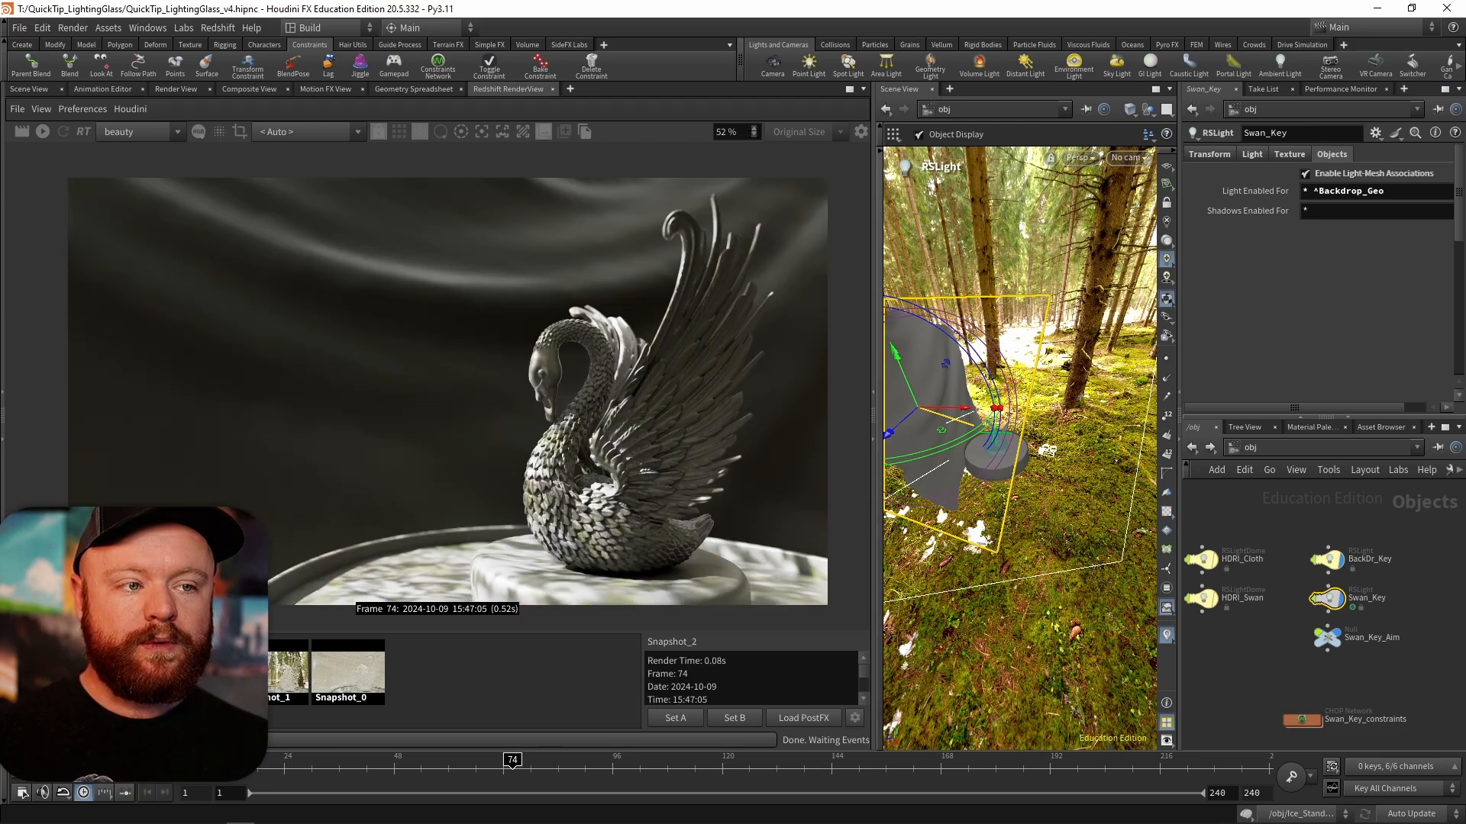
click(119, 672)
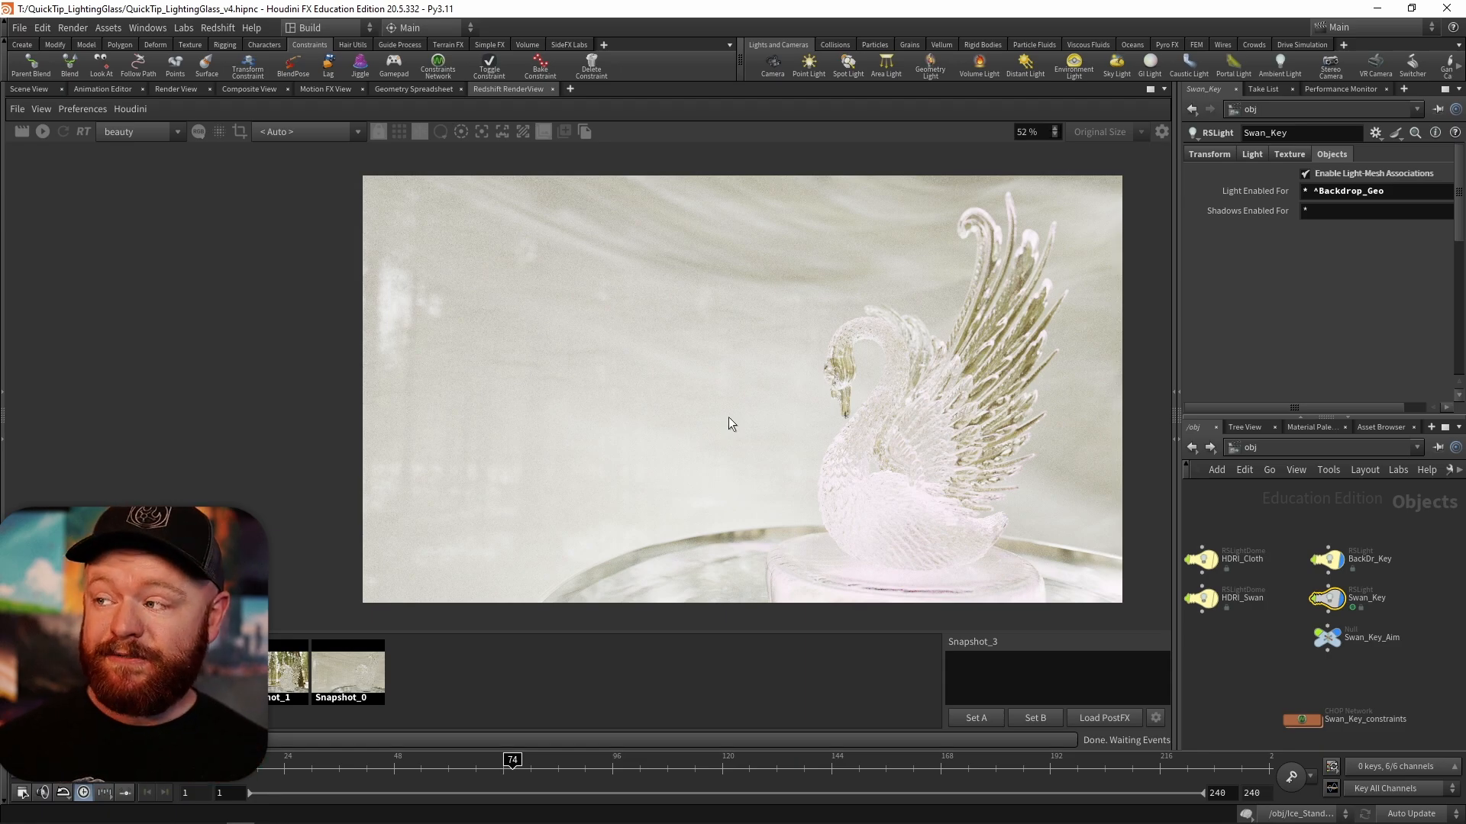
click(195, 671)
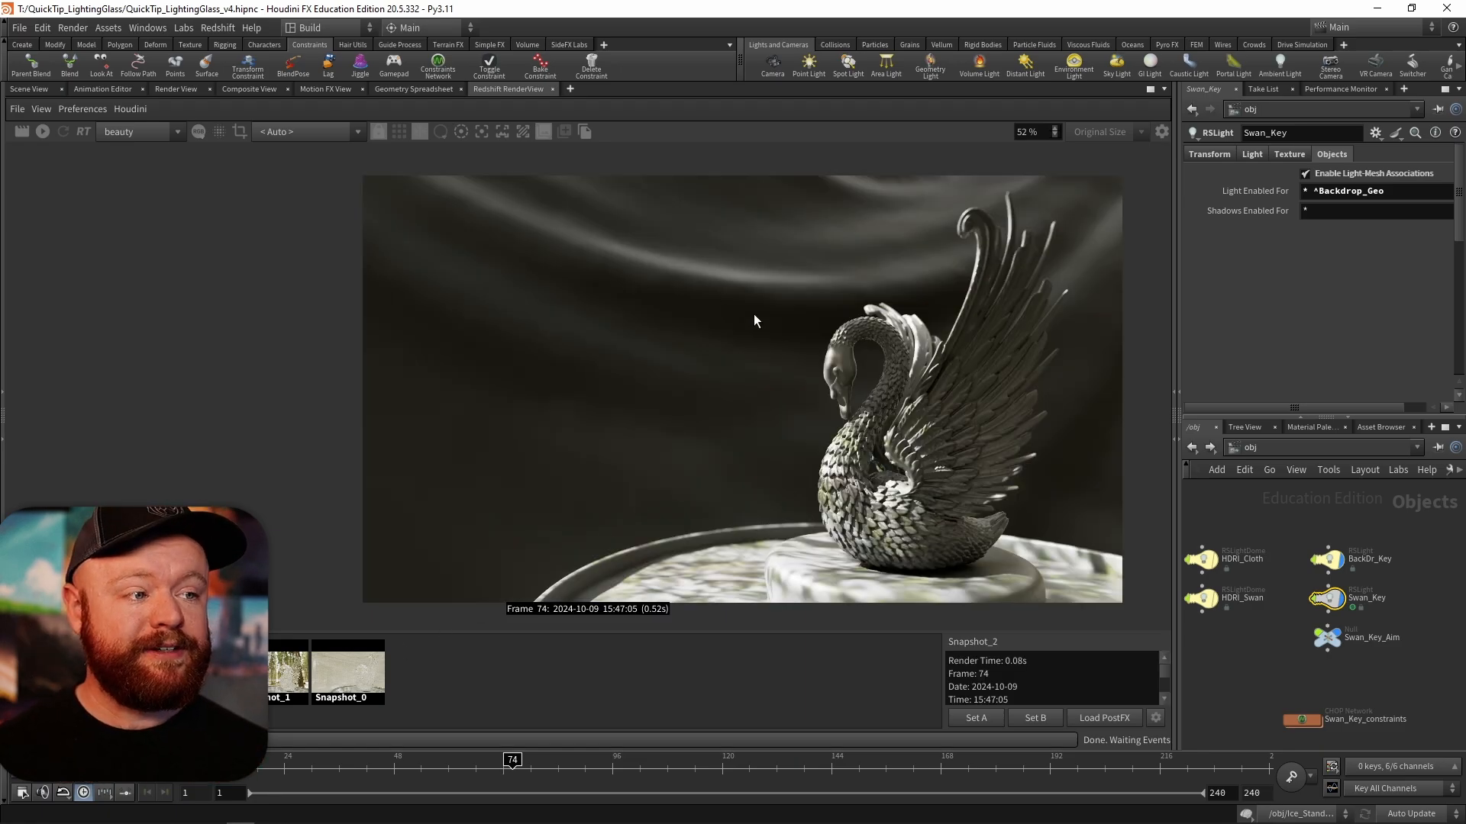
click(119, 672)
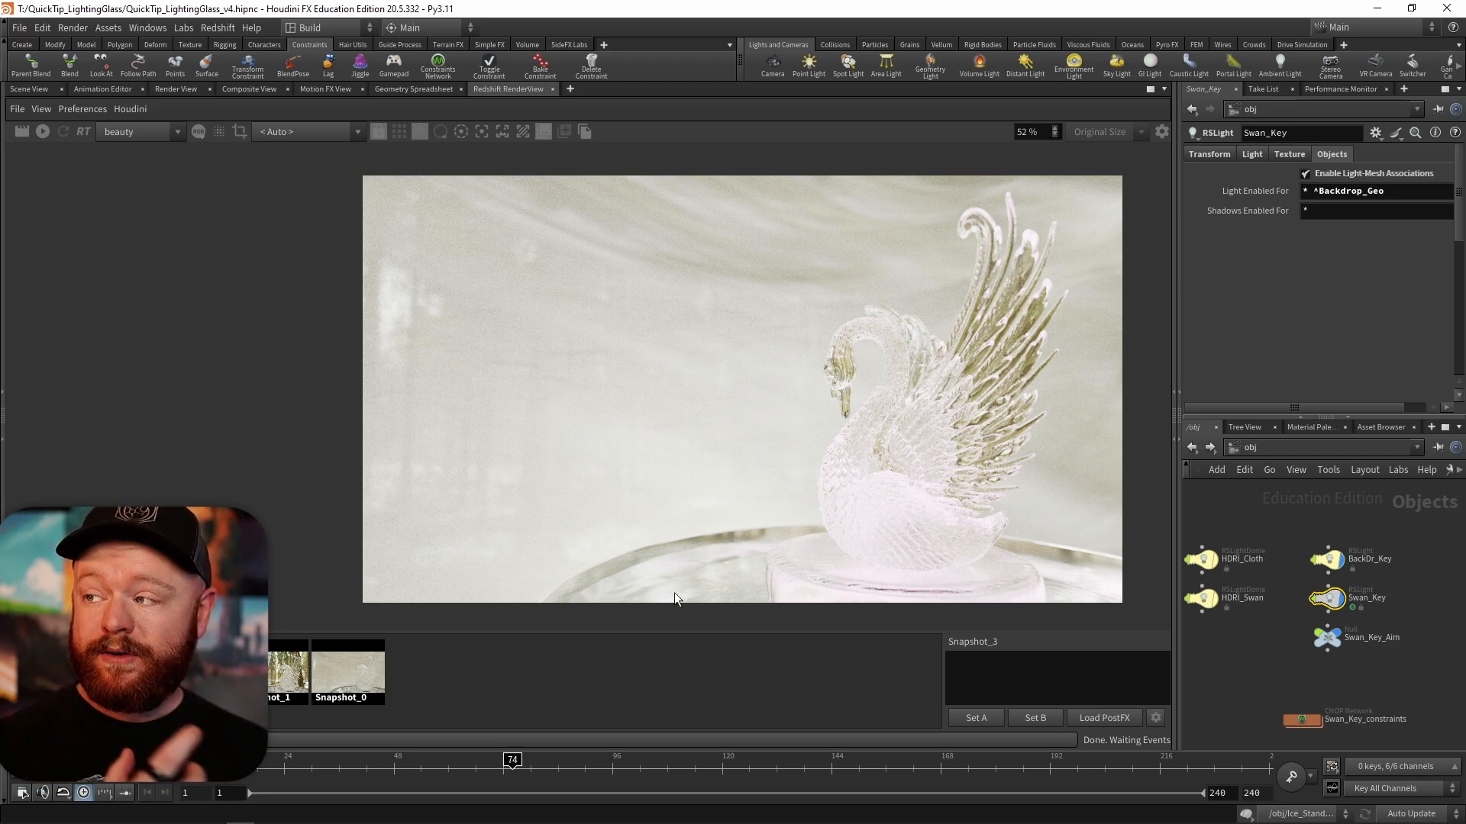
- Check the Swan_Key light's intensity settings, set the HDRI_Swan dome light's exposure to 2 and return to the live render
middle_drag(1267, 524, 1310, 530)
click(1252, 154)
scroll(1311, 611, up, 3)
middle_drag(1311, 611, 1221, 609)
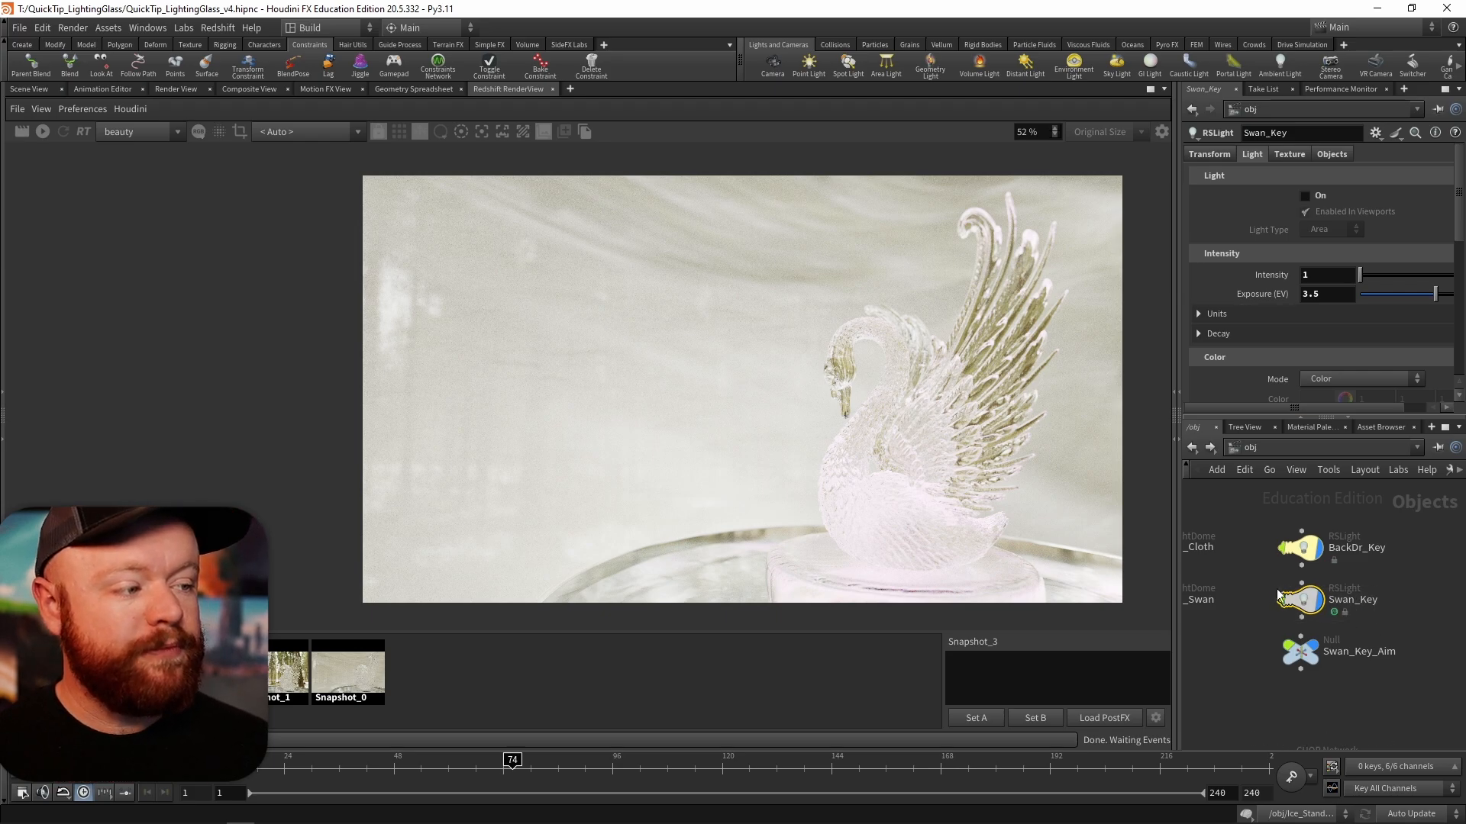
middle_drag(1276, 589, 1305, 594)
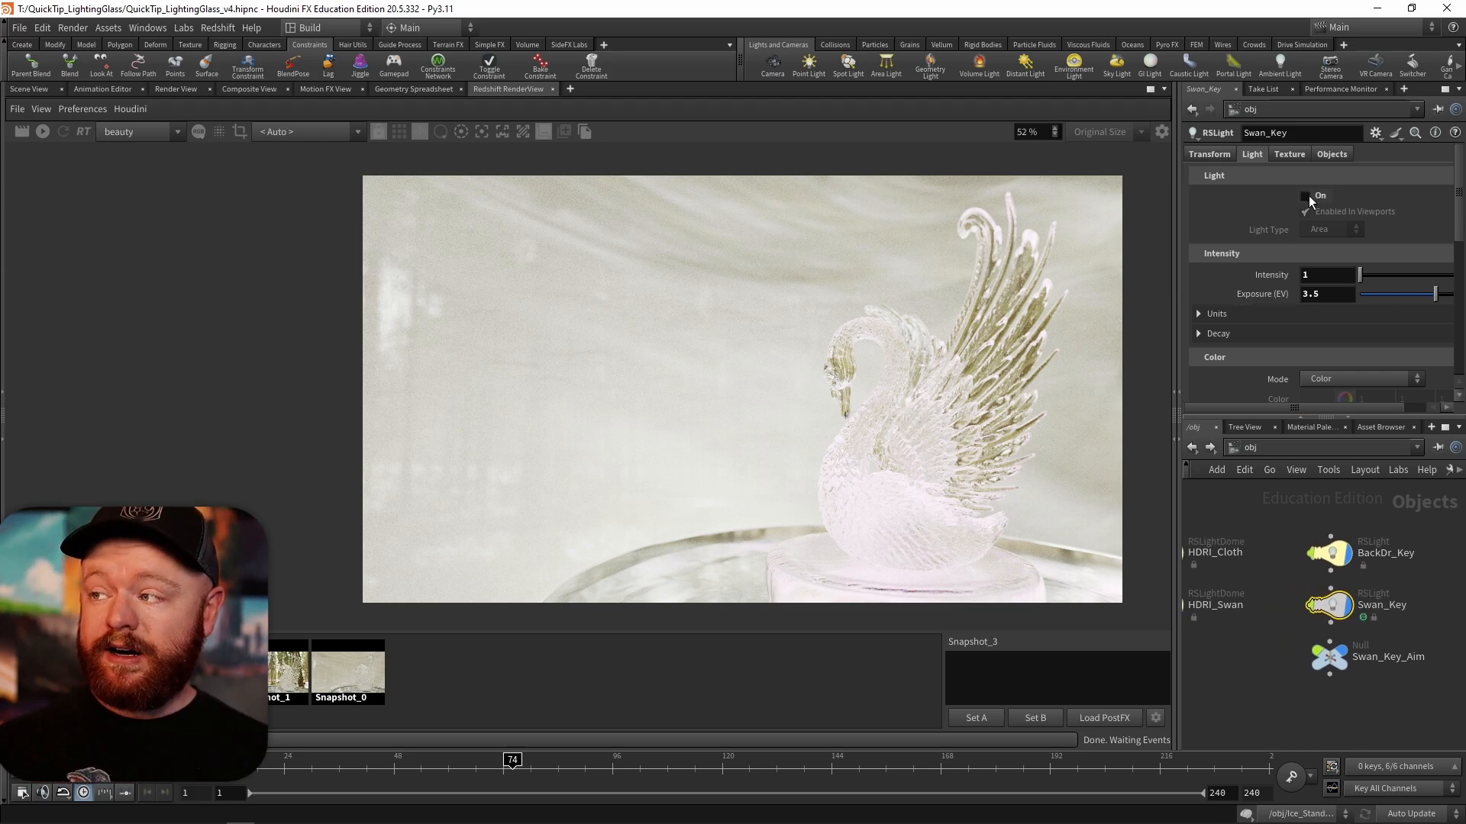
middle_drag(1239, 573, 1345, 580)
drag(1248, 627, 1246, 629)
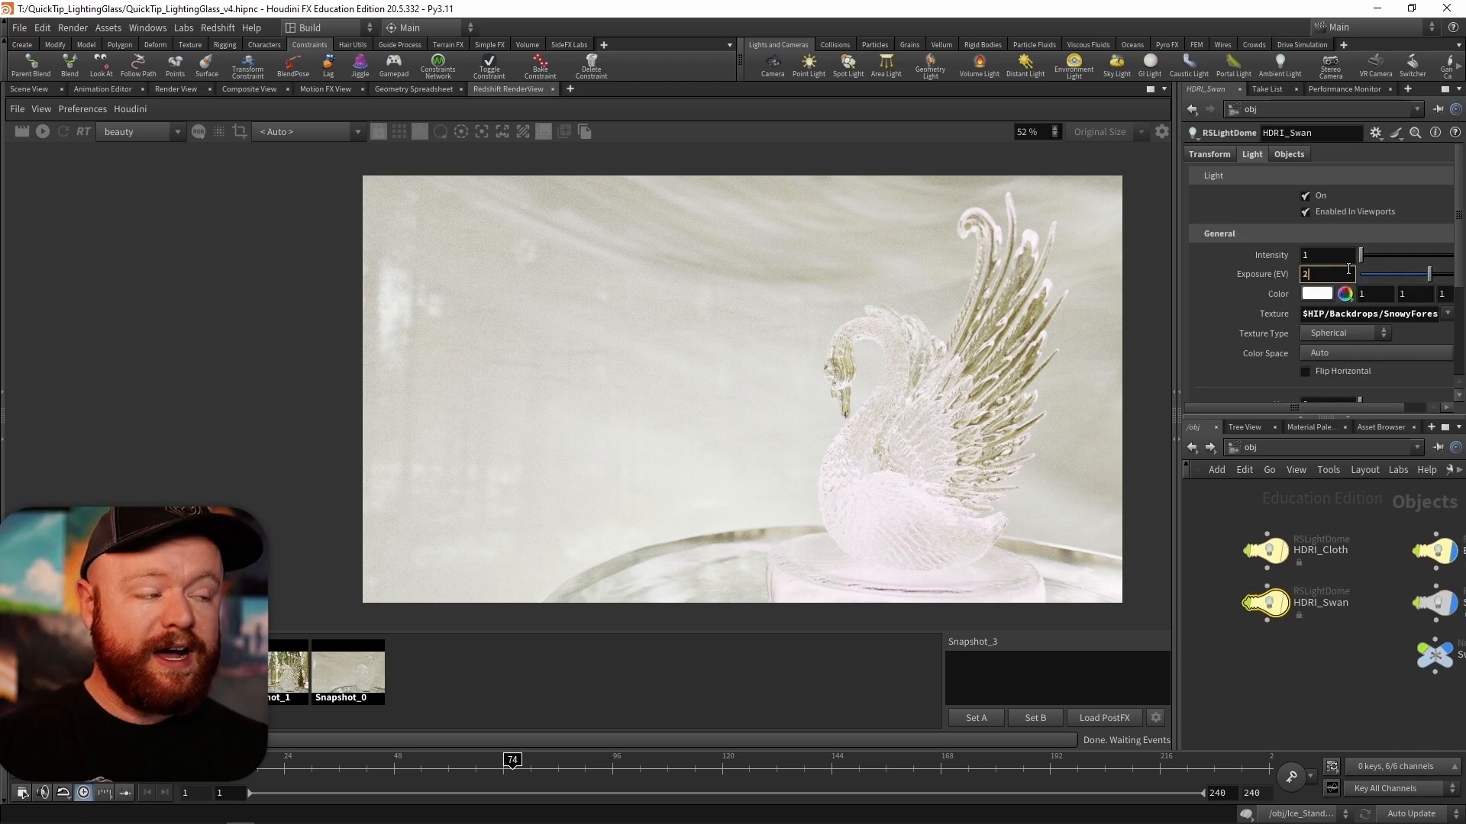
key(Return)
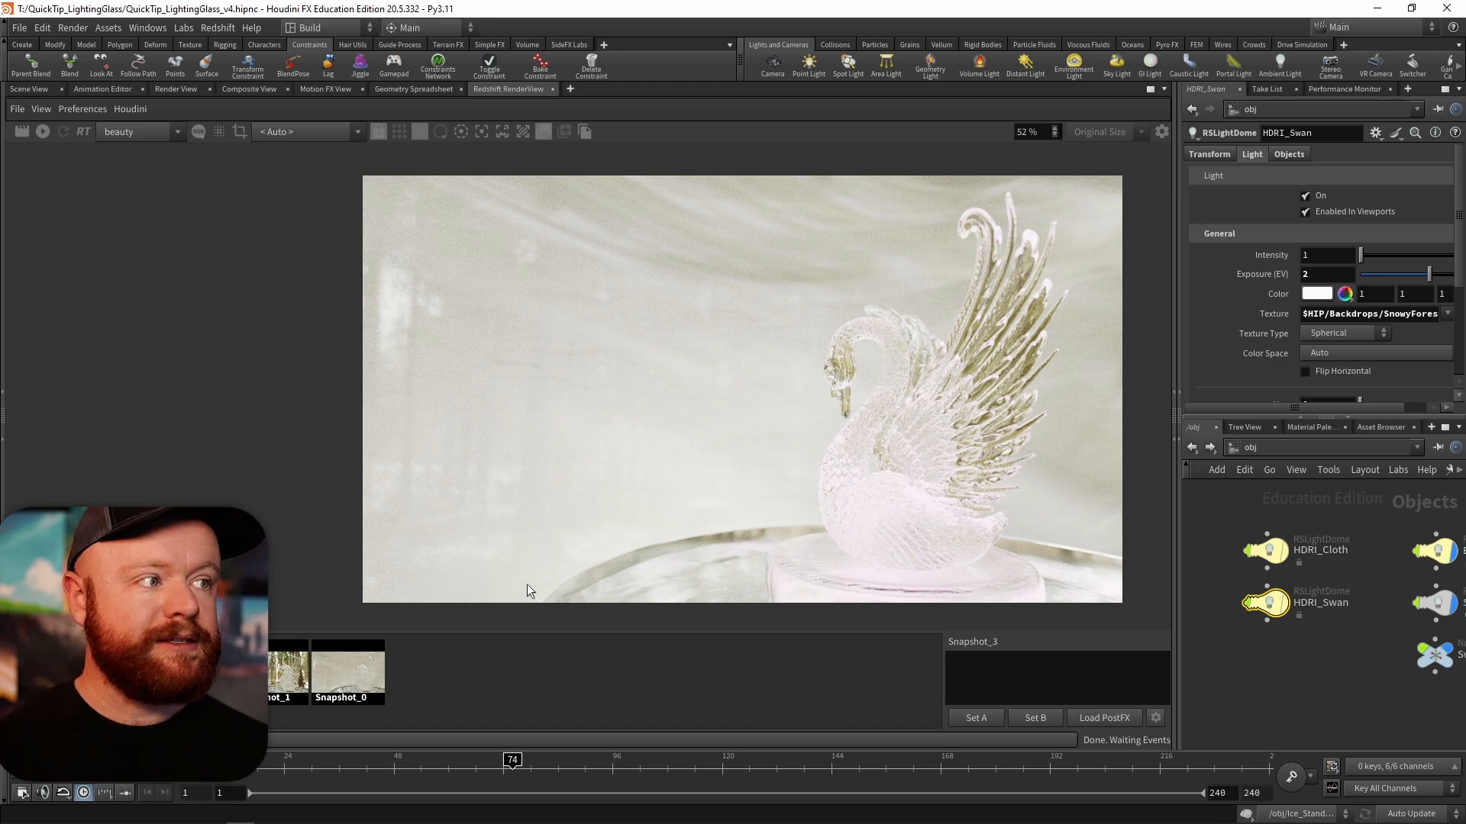
click(461, 693)
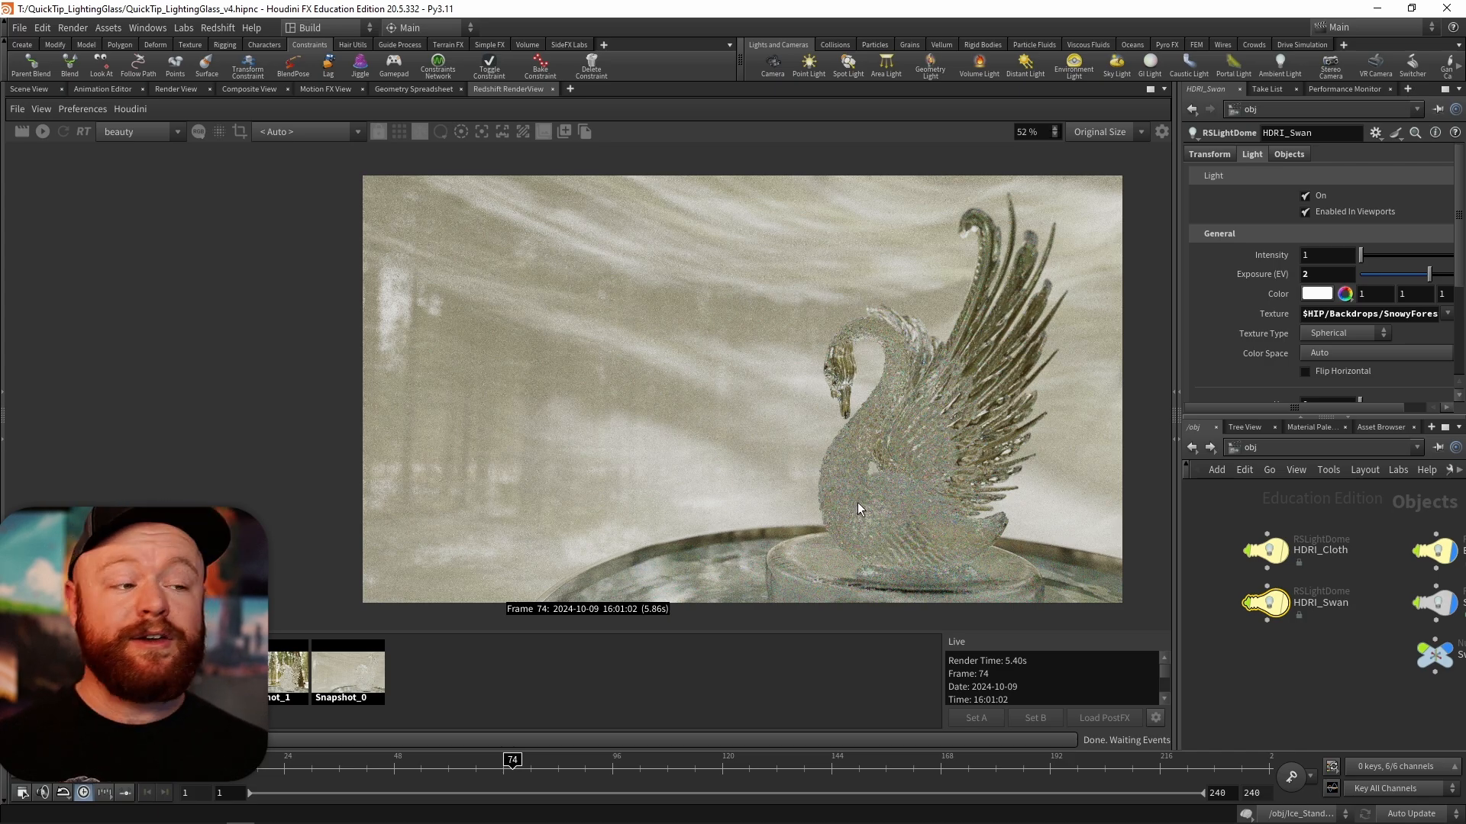
- Switch the Swan_Key light back on and set its exposure to 4
middle_drag(1380, 623, 1261, 634)
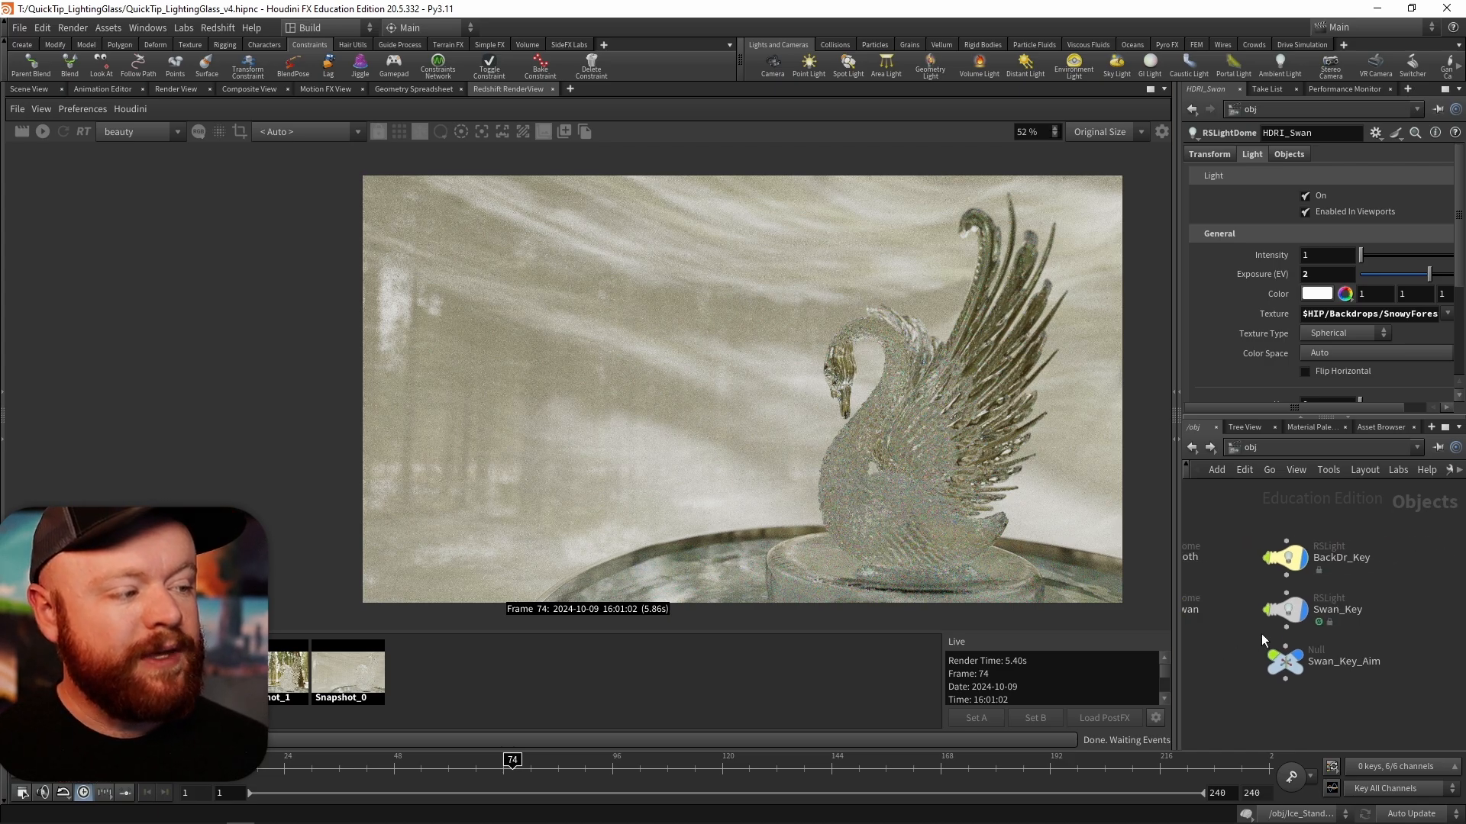
click(1298, 618)
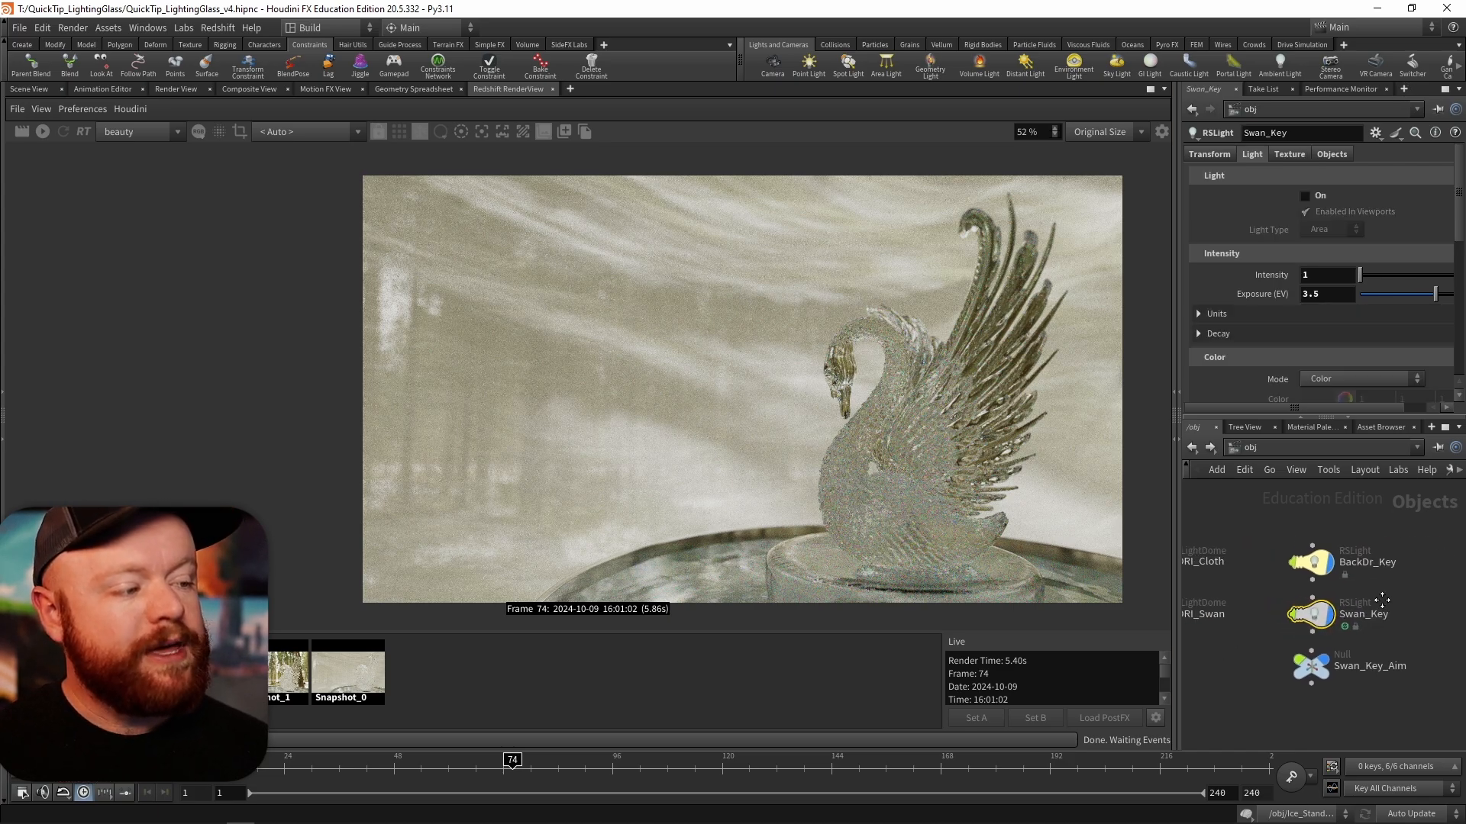
click(1305, 196)
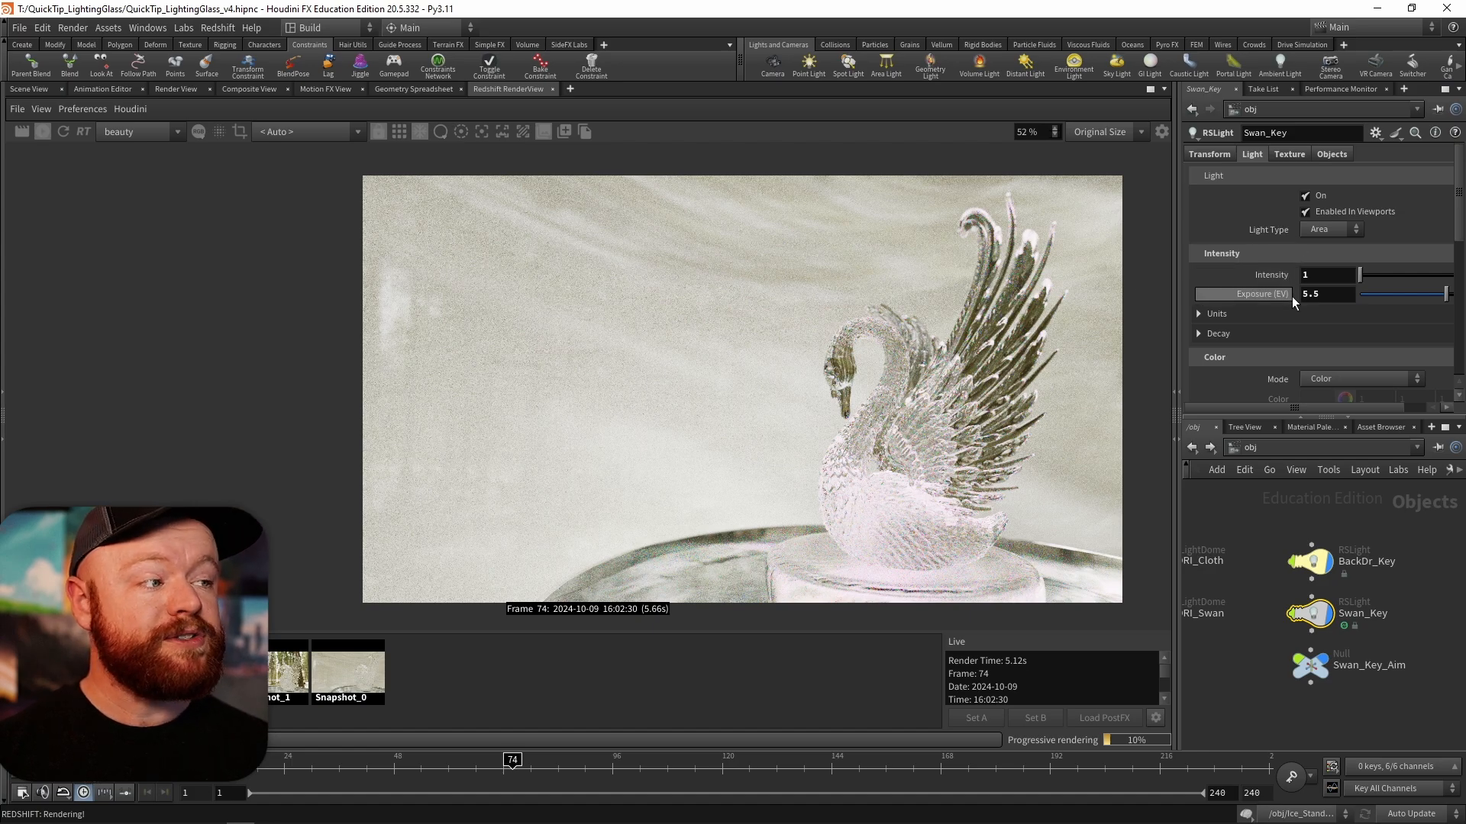
click(1332, 297)
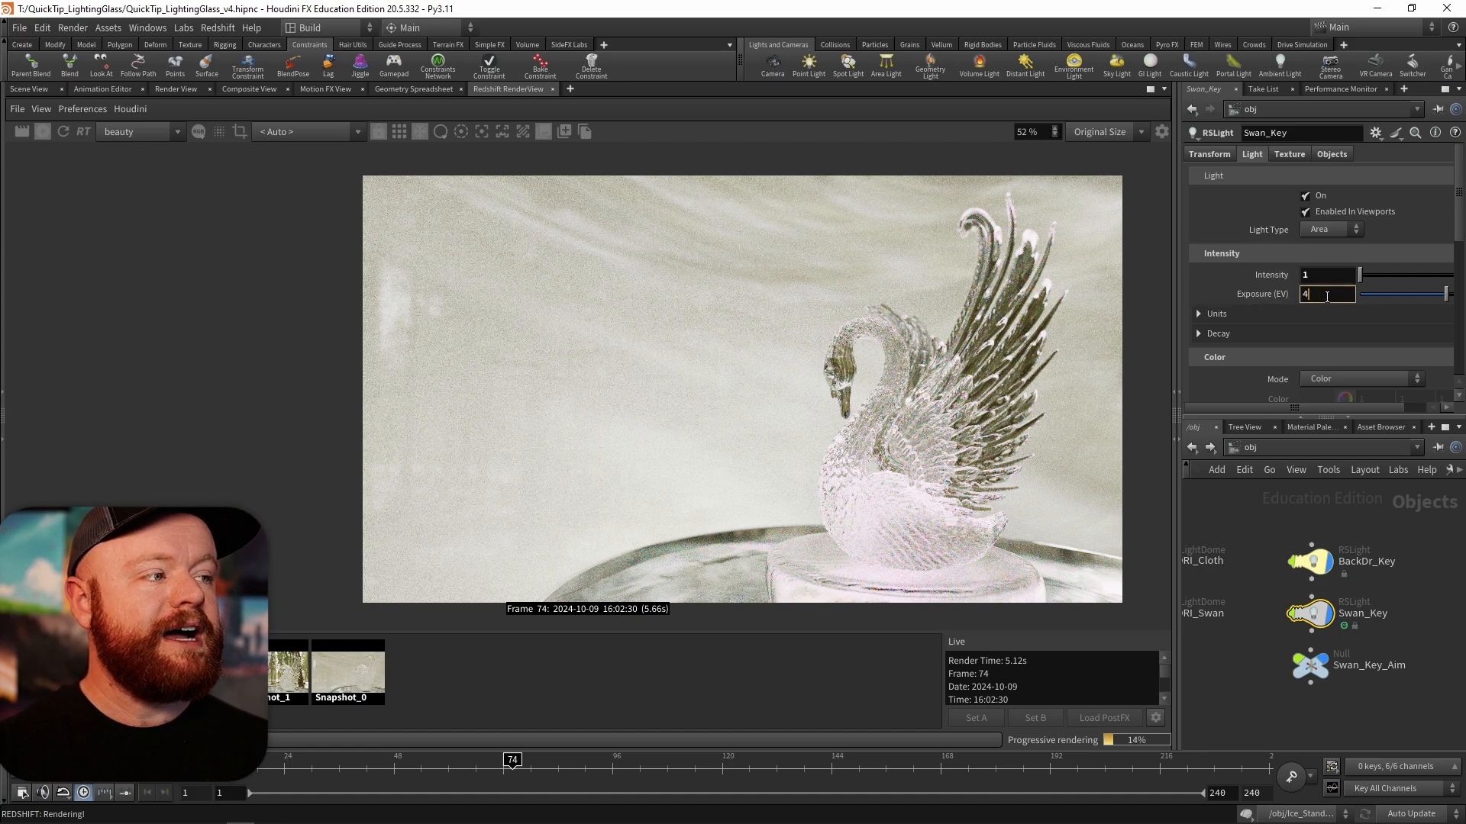
text(4)
key(Return)
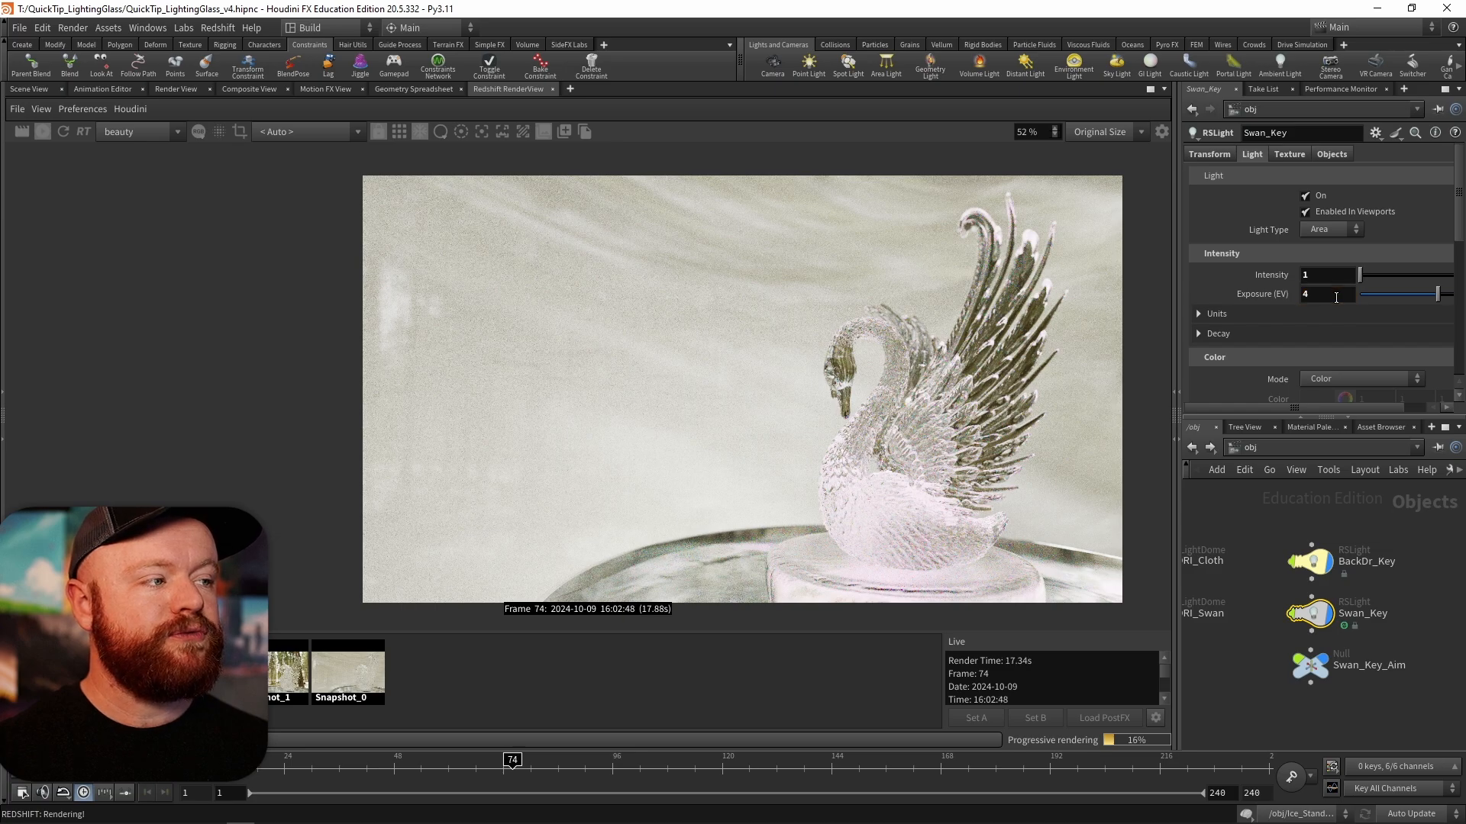
- Draw successive render regions around the swan's base, body and raised wings to refine those areas of the live render
drag(789, 469, 944, 596)
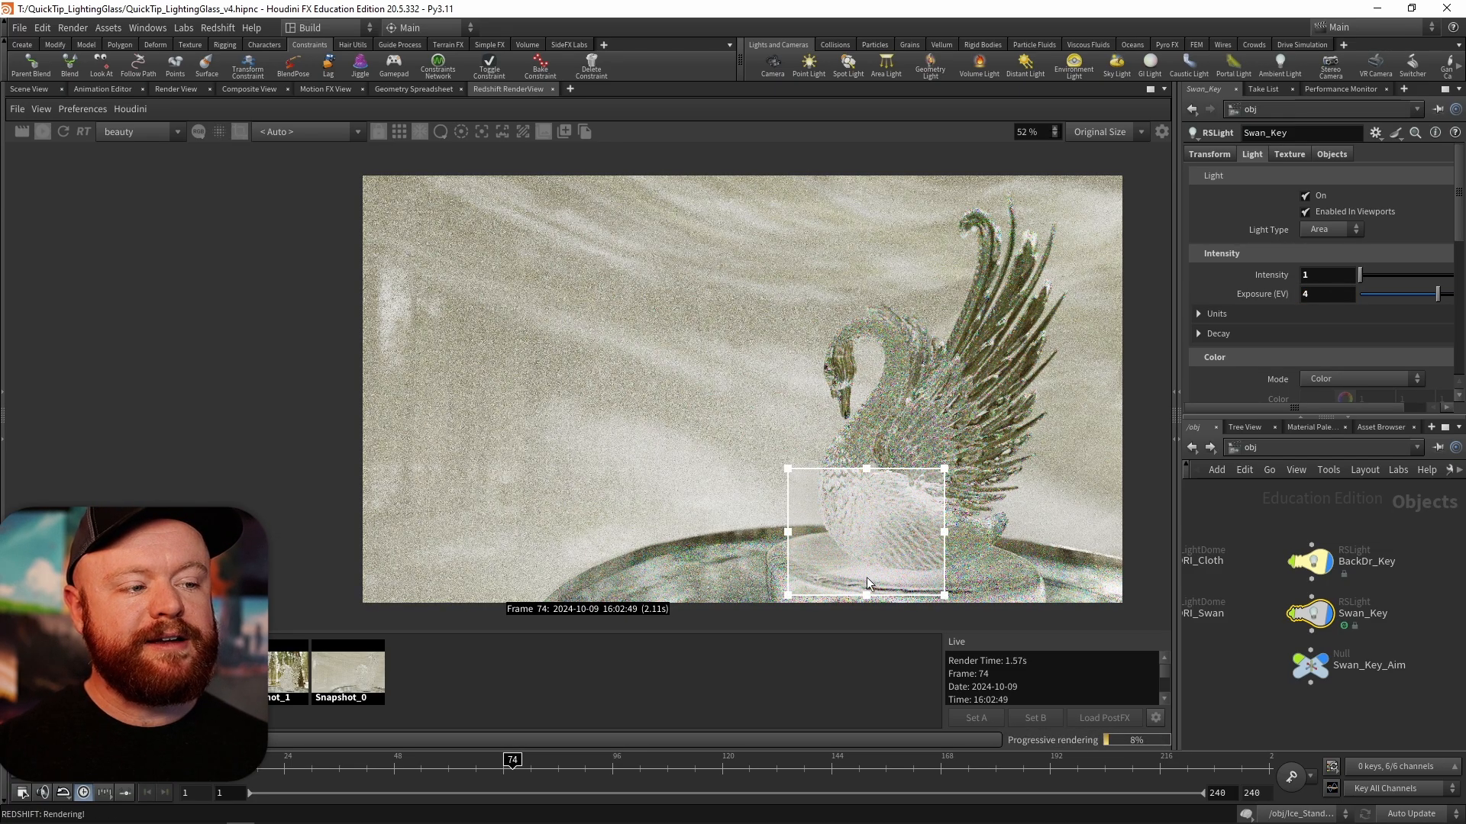
drag(746, 270, 1076, 507)
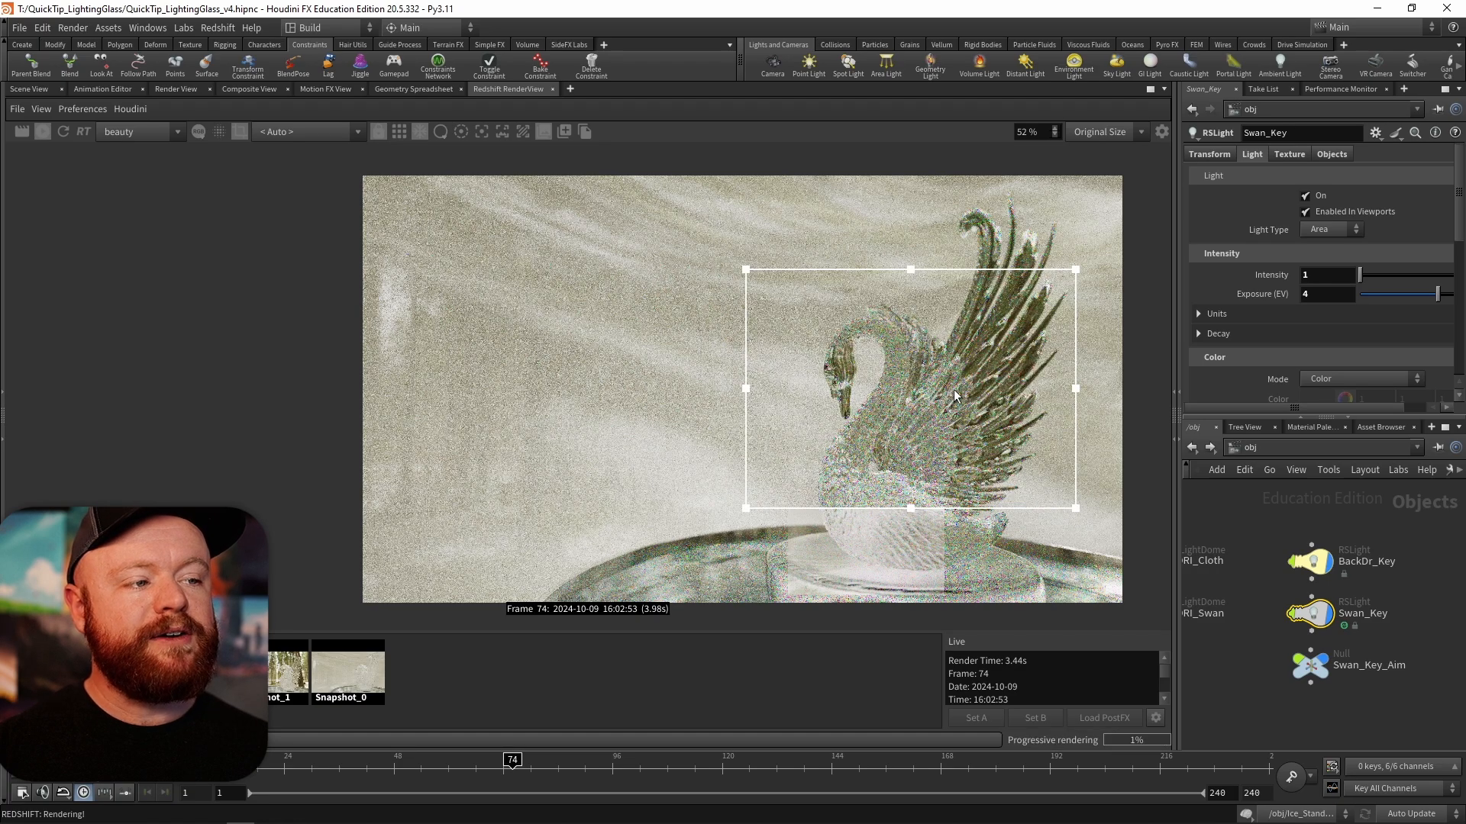
drag(835, 174, 1120, 369)
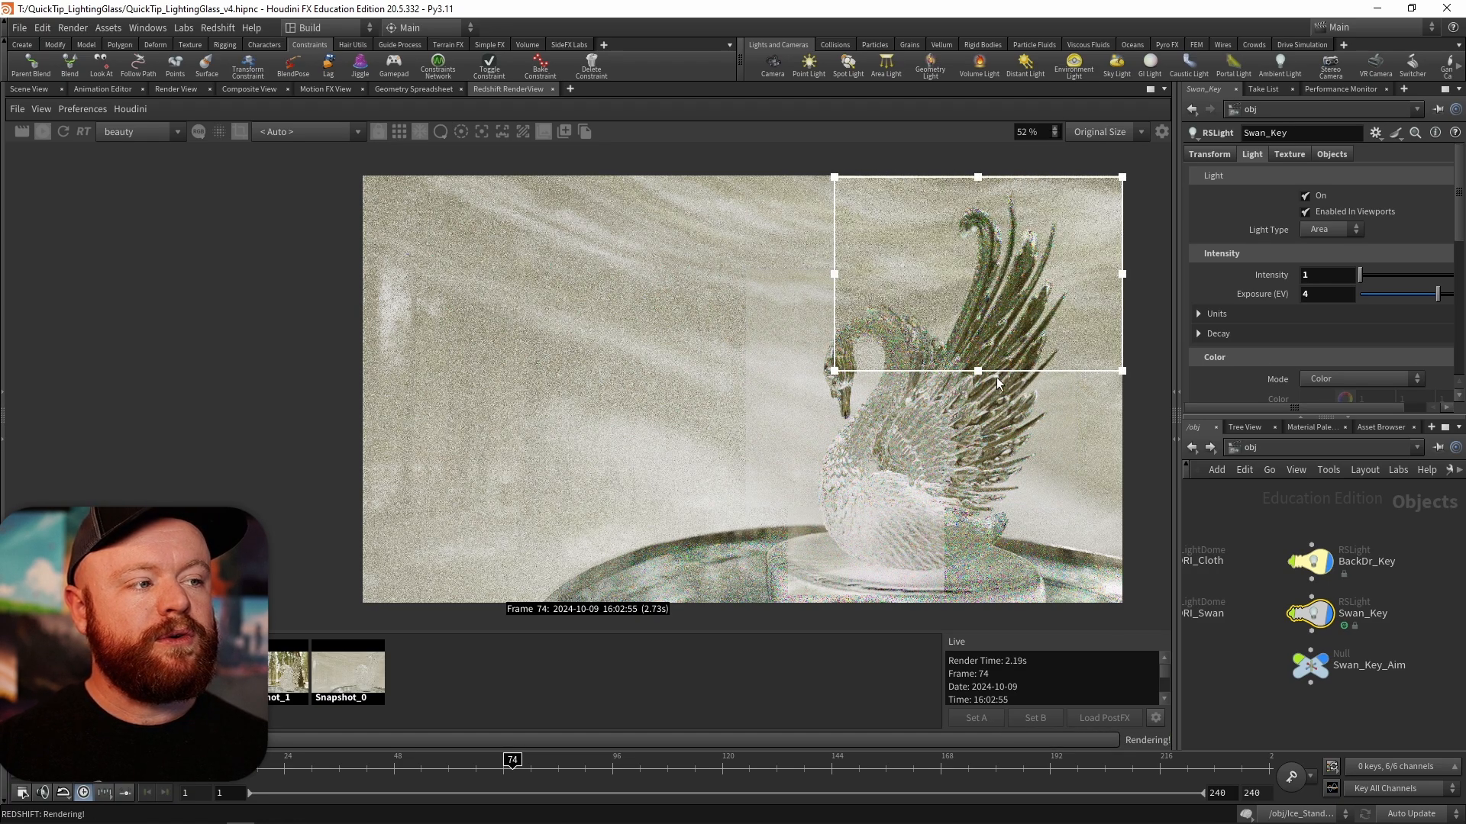
drag(724, 295, 1060, 603)
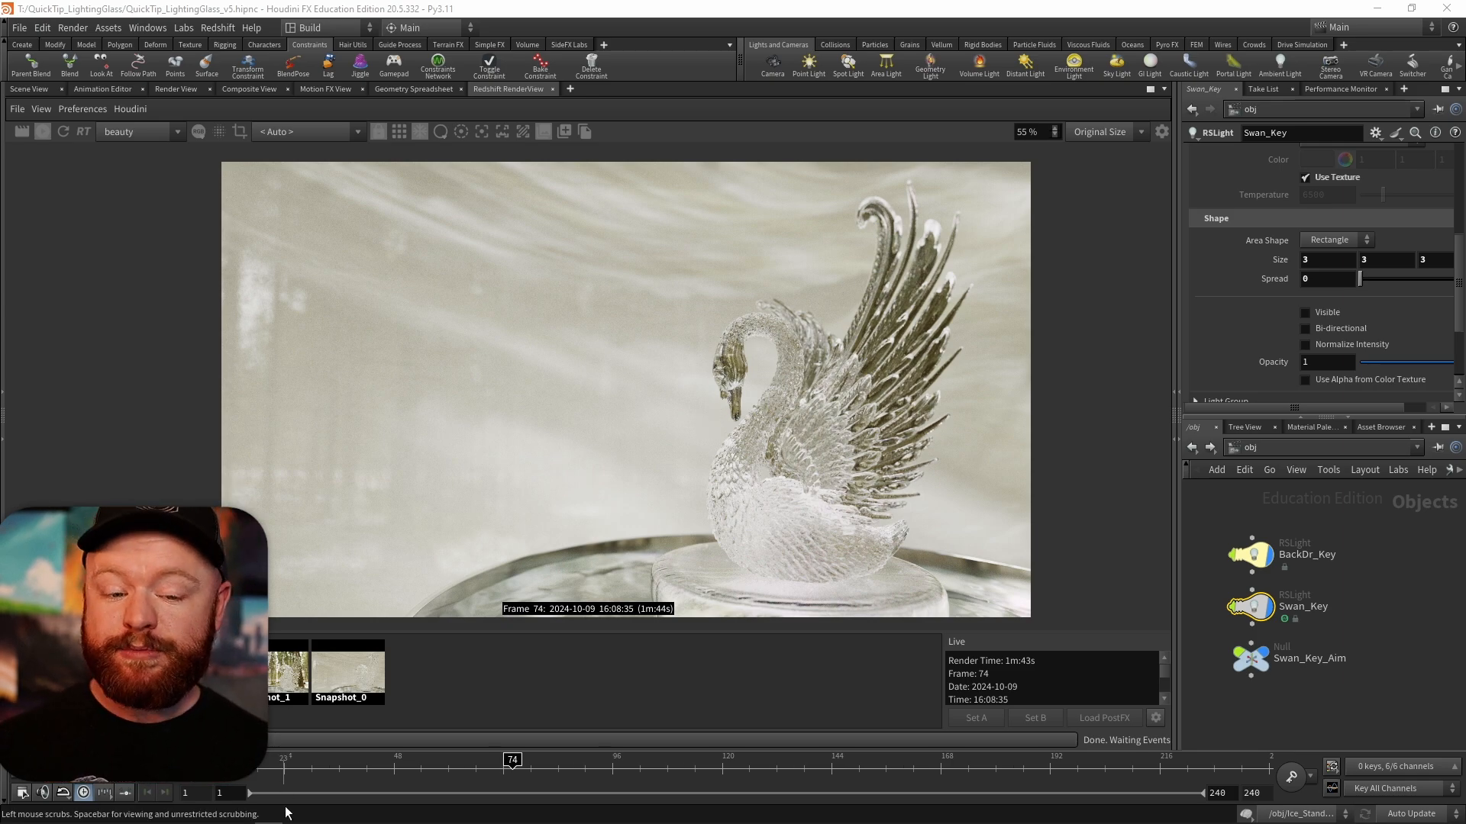
- Switch to Snip & Sketch and draw a rectangular light with rays aimed at the swan's head, returning to Houdini when done
click(326, 813)
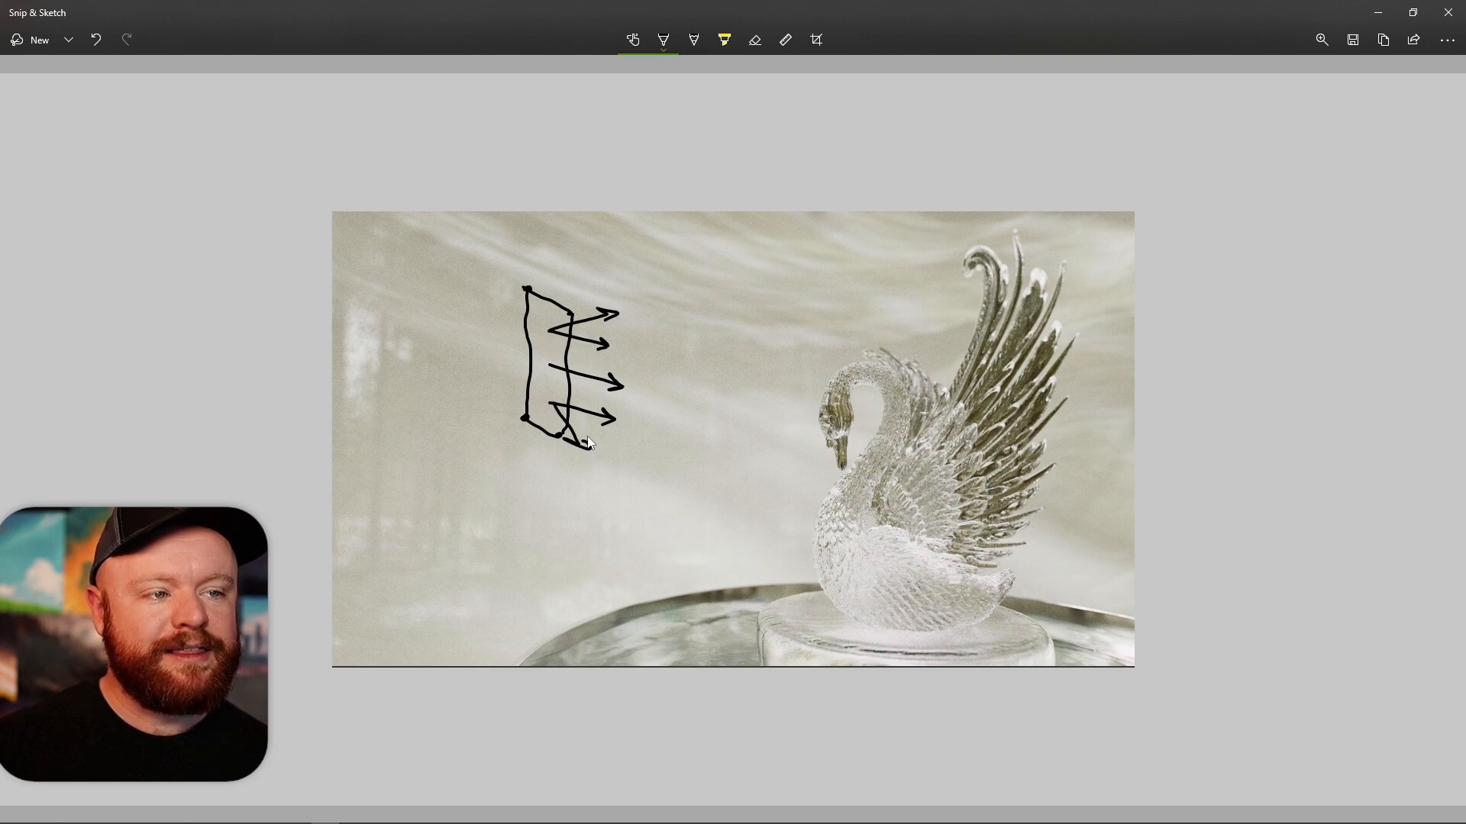
drag(588, 394, 574, 388)
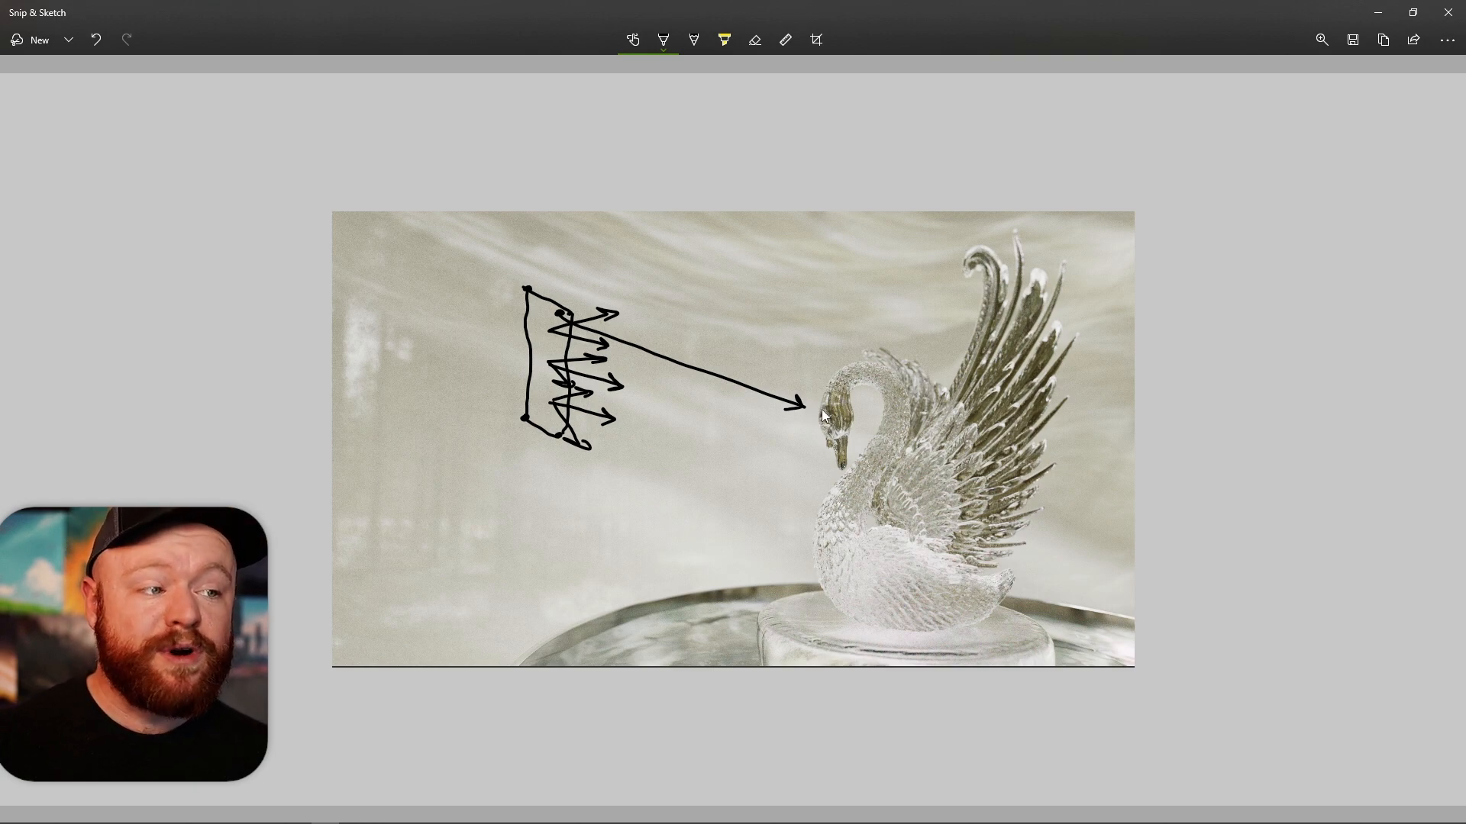
click(820, 410)
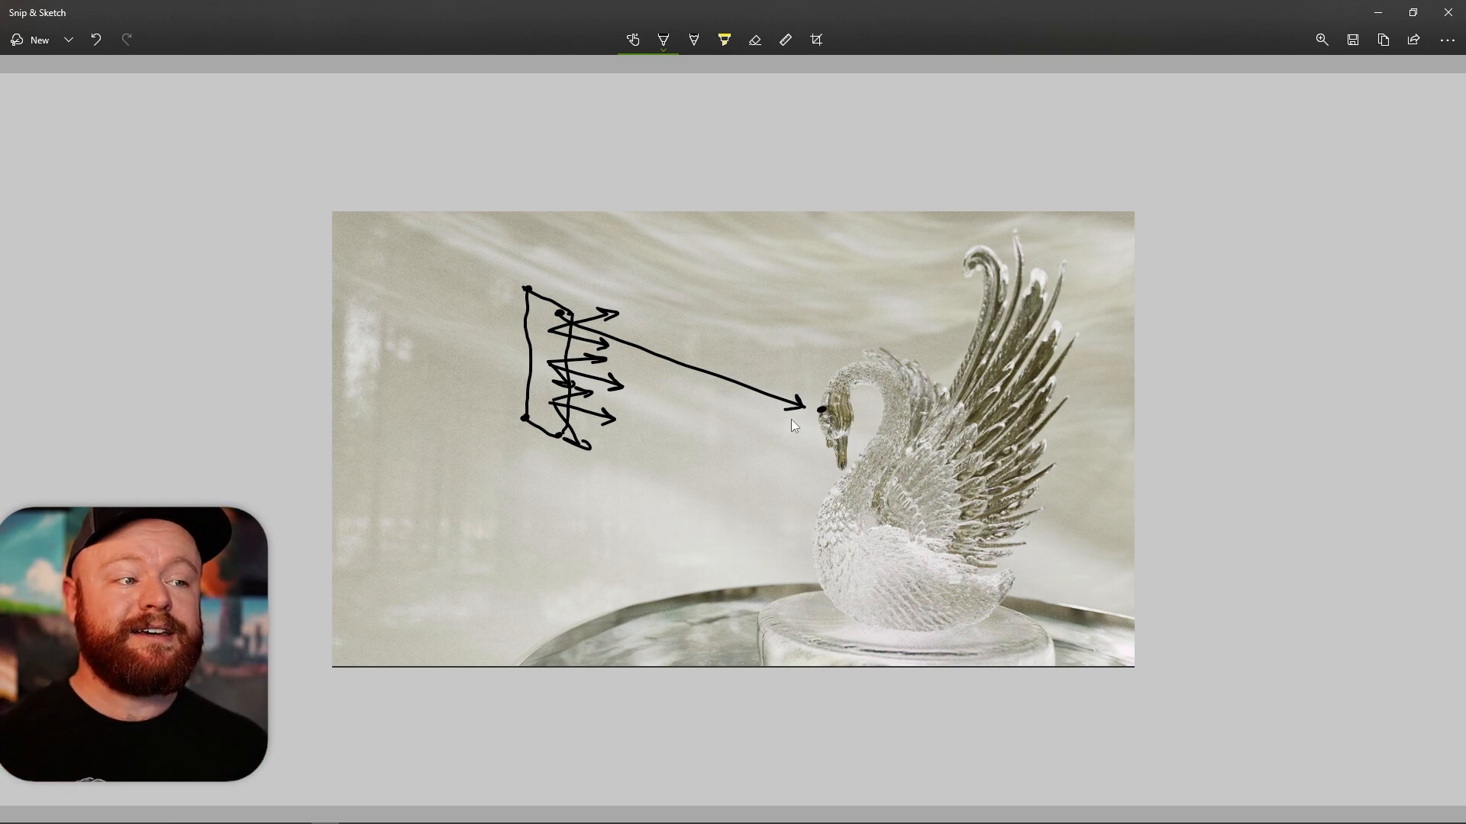
click(1378, 13)
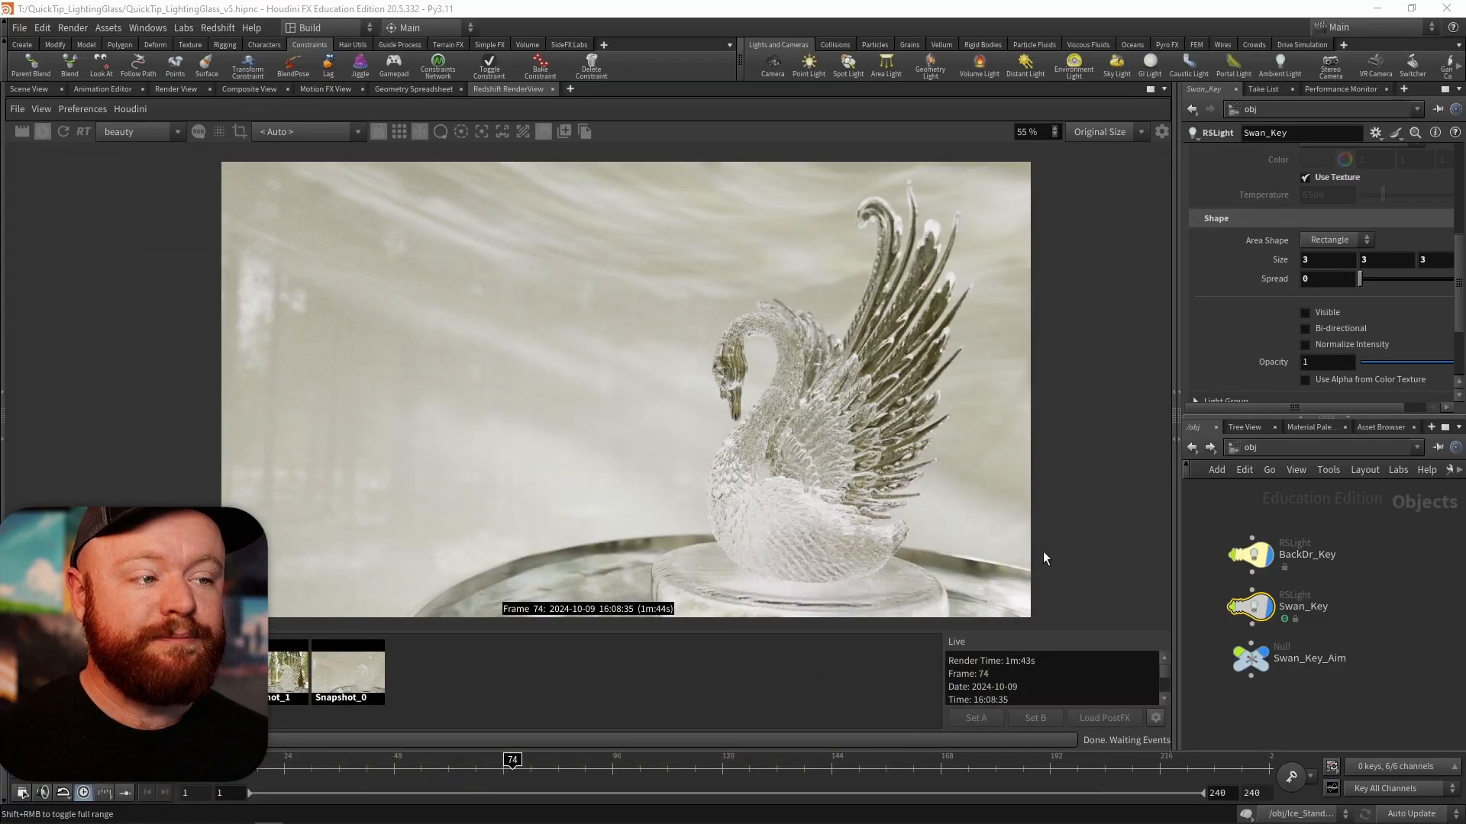
- Raise the Swan_Key light's exposure to 5, and after checking the live render, to 6
mouse_move(1258, 598)
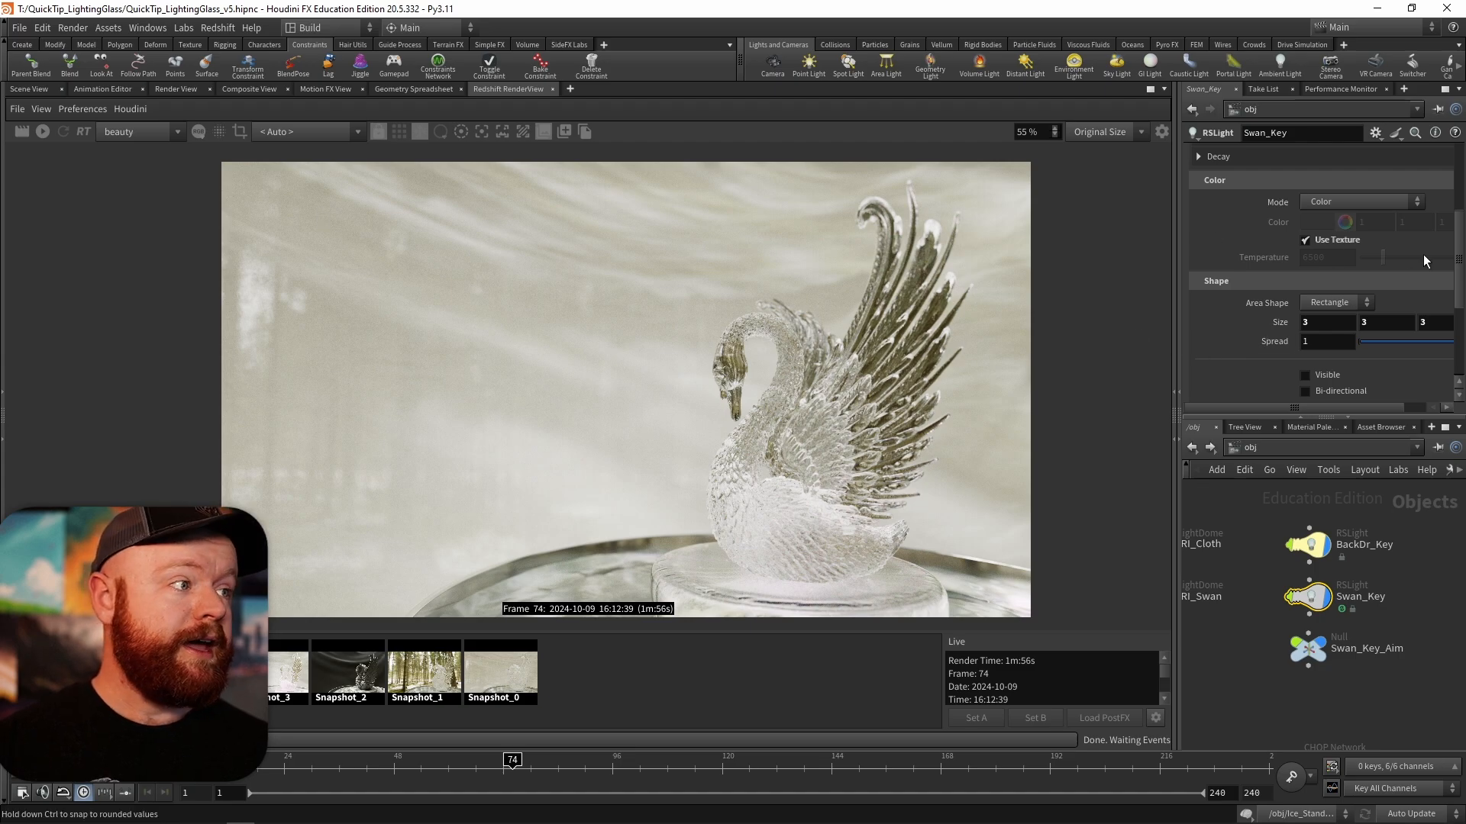
scroll(1458, 210, up, 3)
scroll(1458, 210, up, 1)
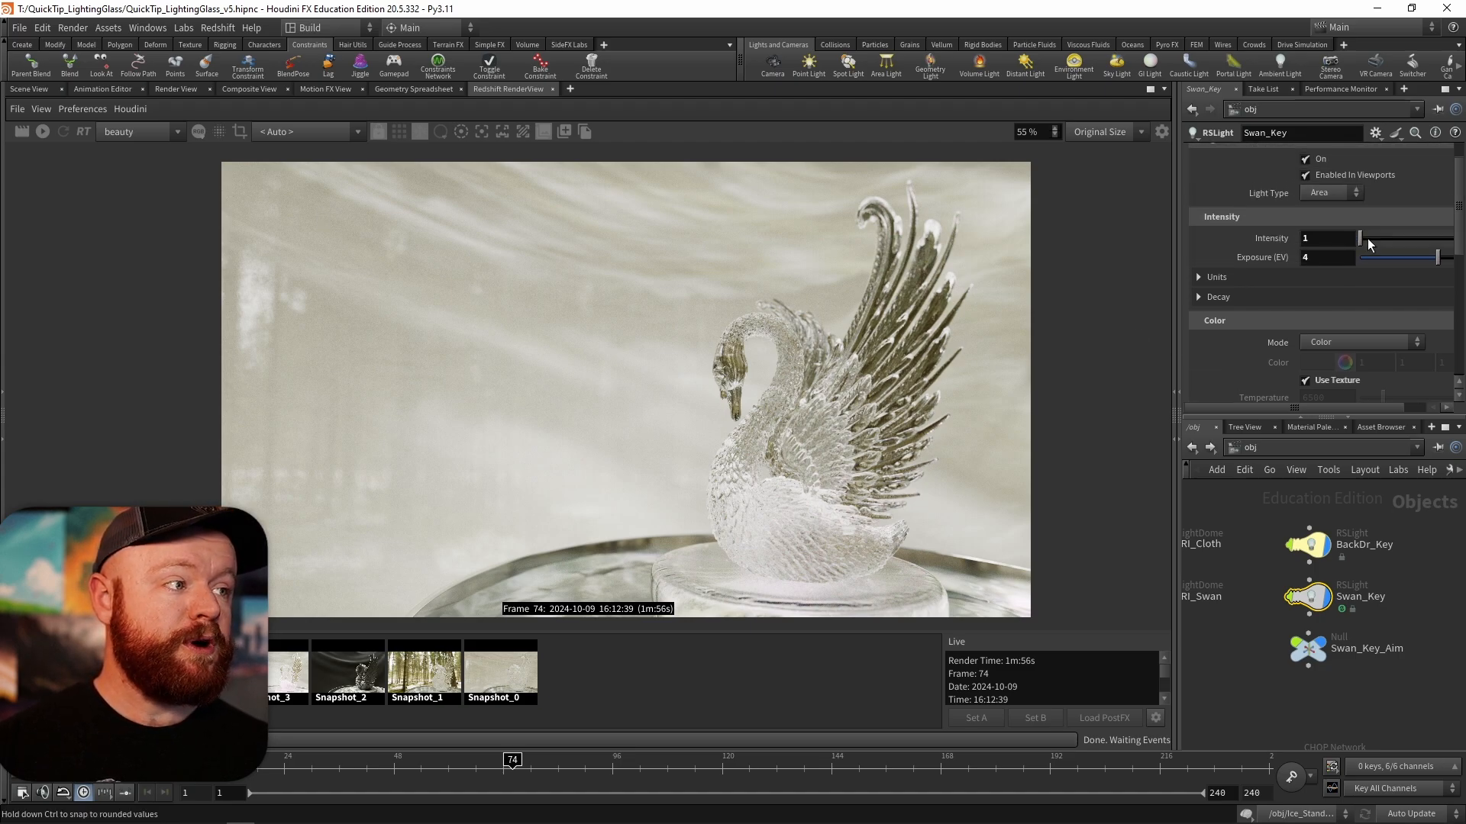
click(1320, 256)
text(5)
key(Return)
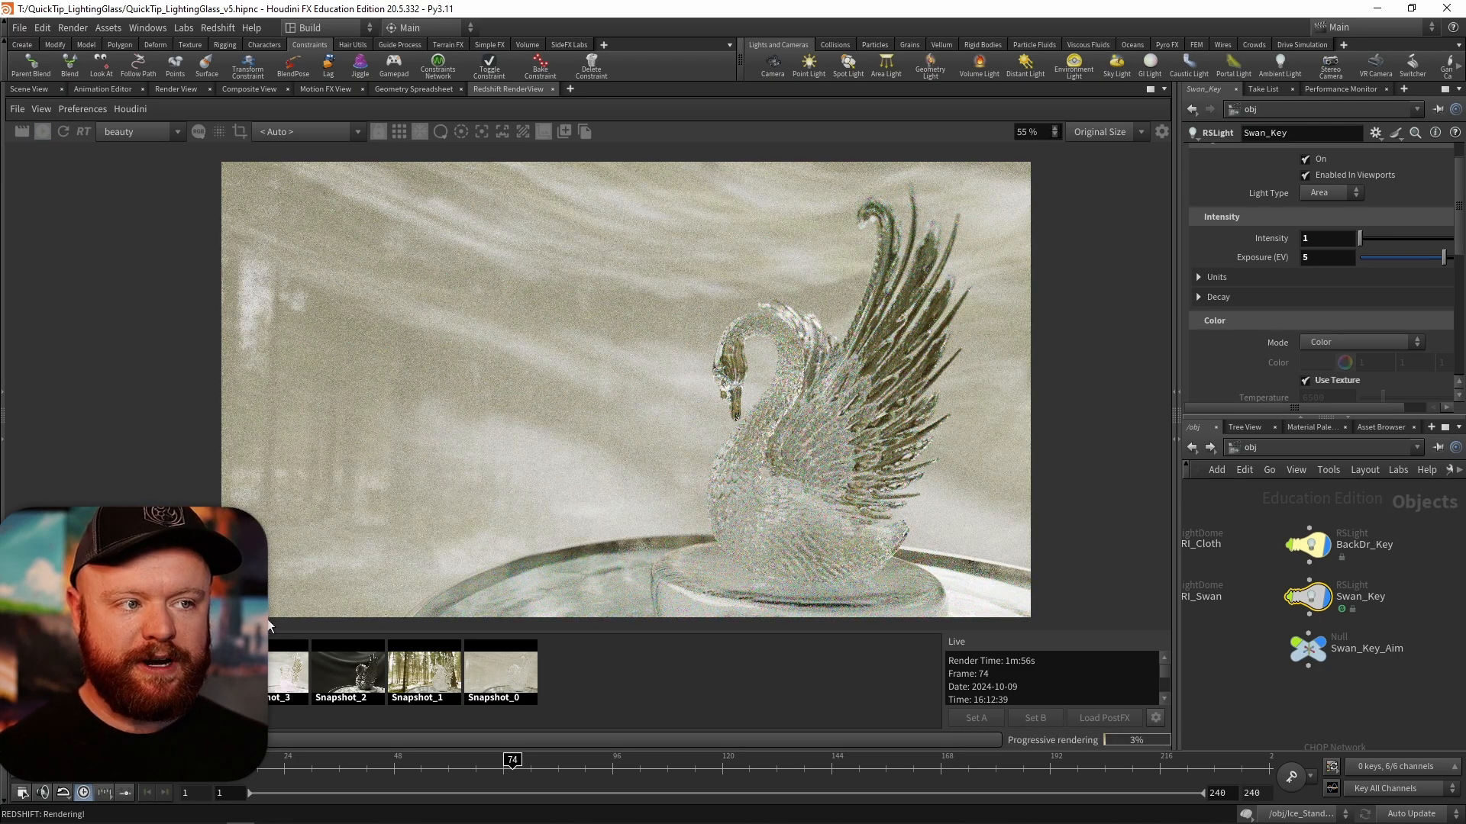
click(1319, 259)
text(6)
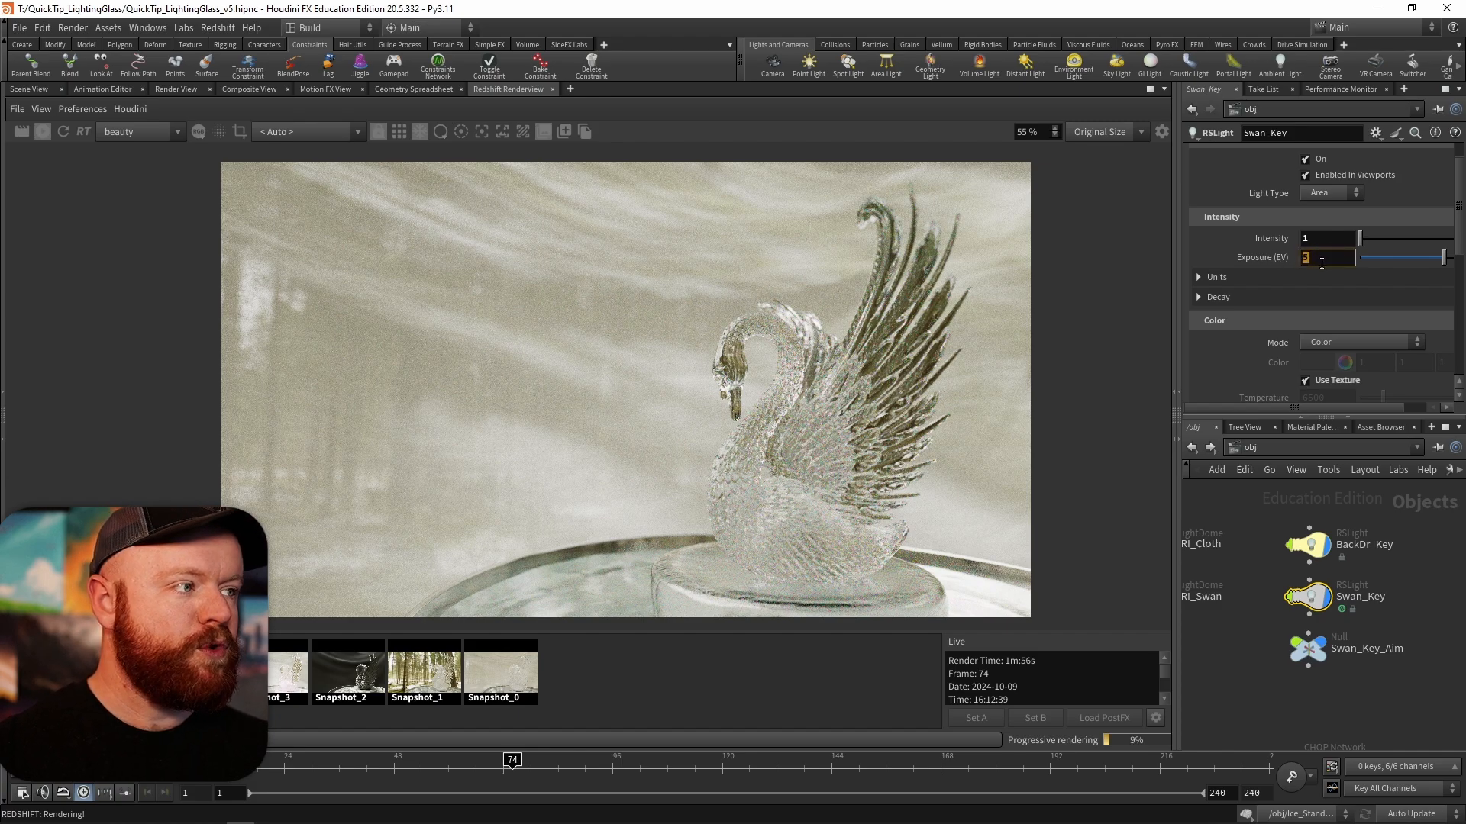
key(Return)
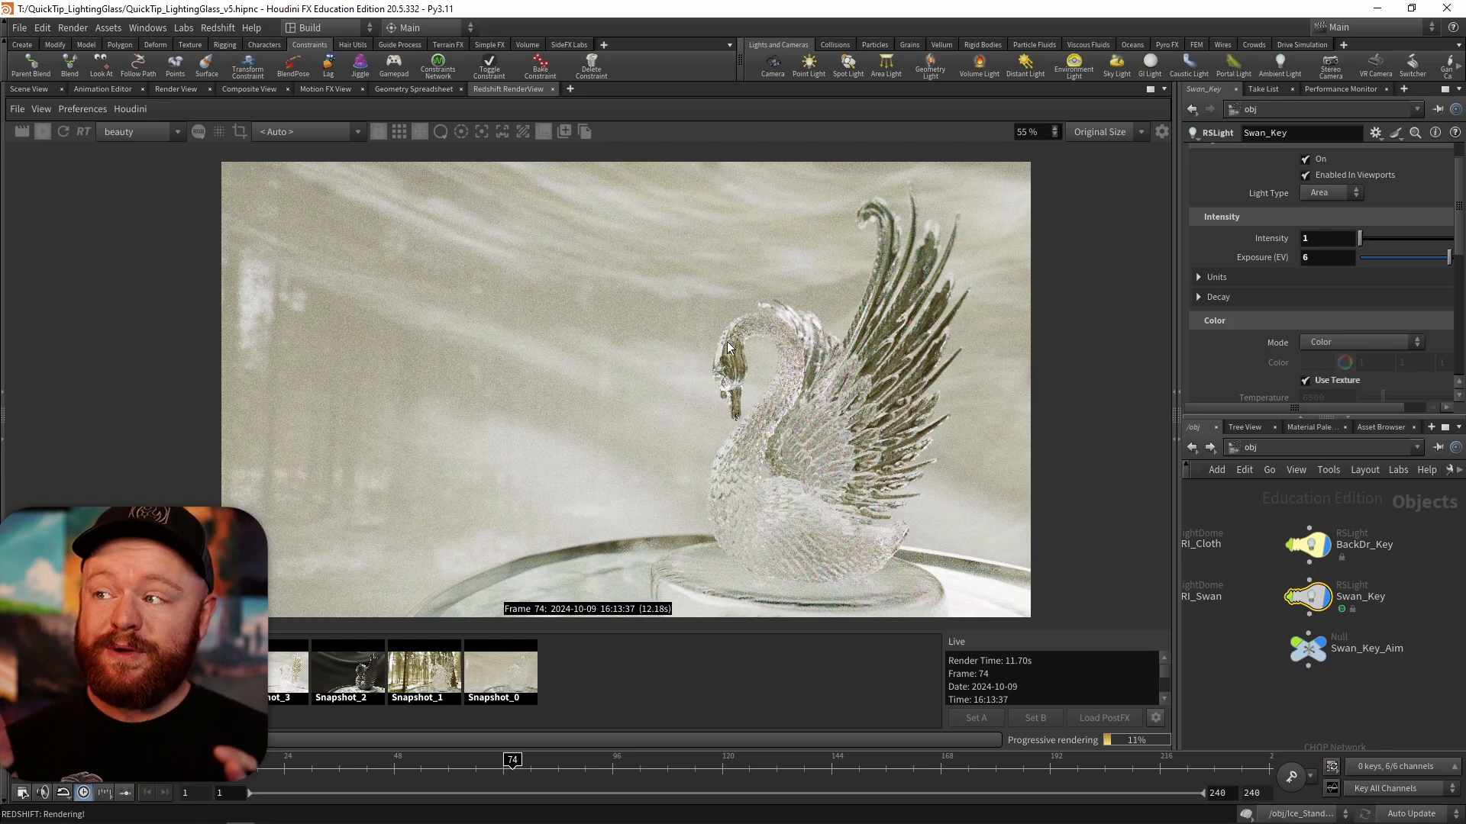
- Compare the live glass render with Snapshot_6 and the dark-material Snapshot_2, ending on the live render
click(43, 672)
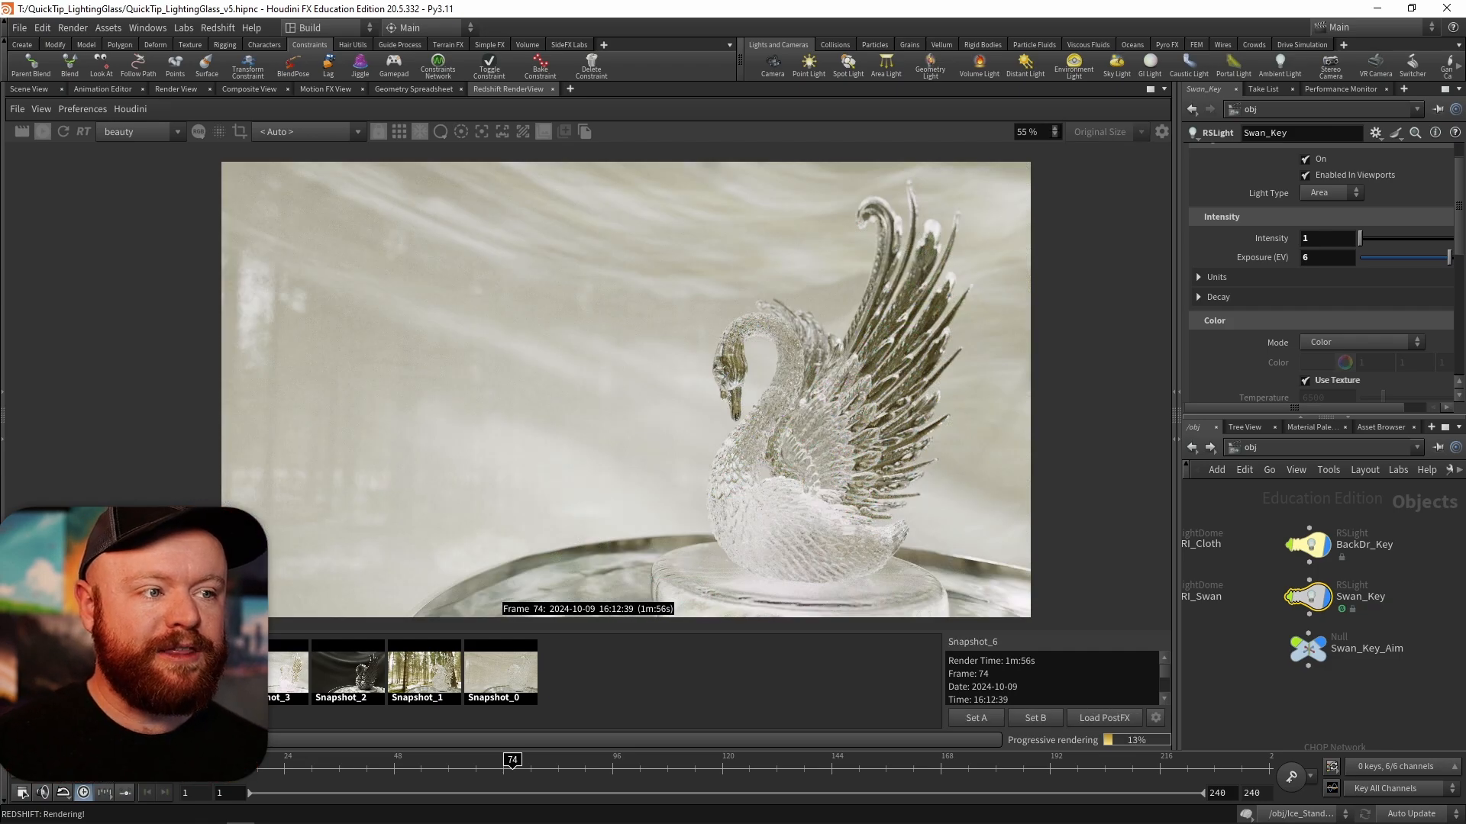
click(611, 689)
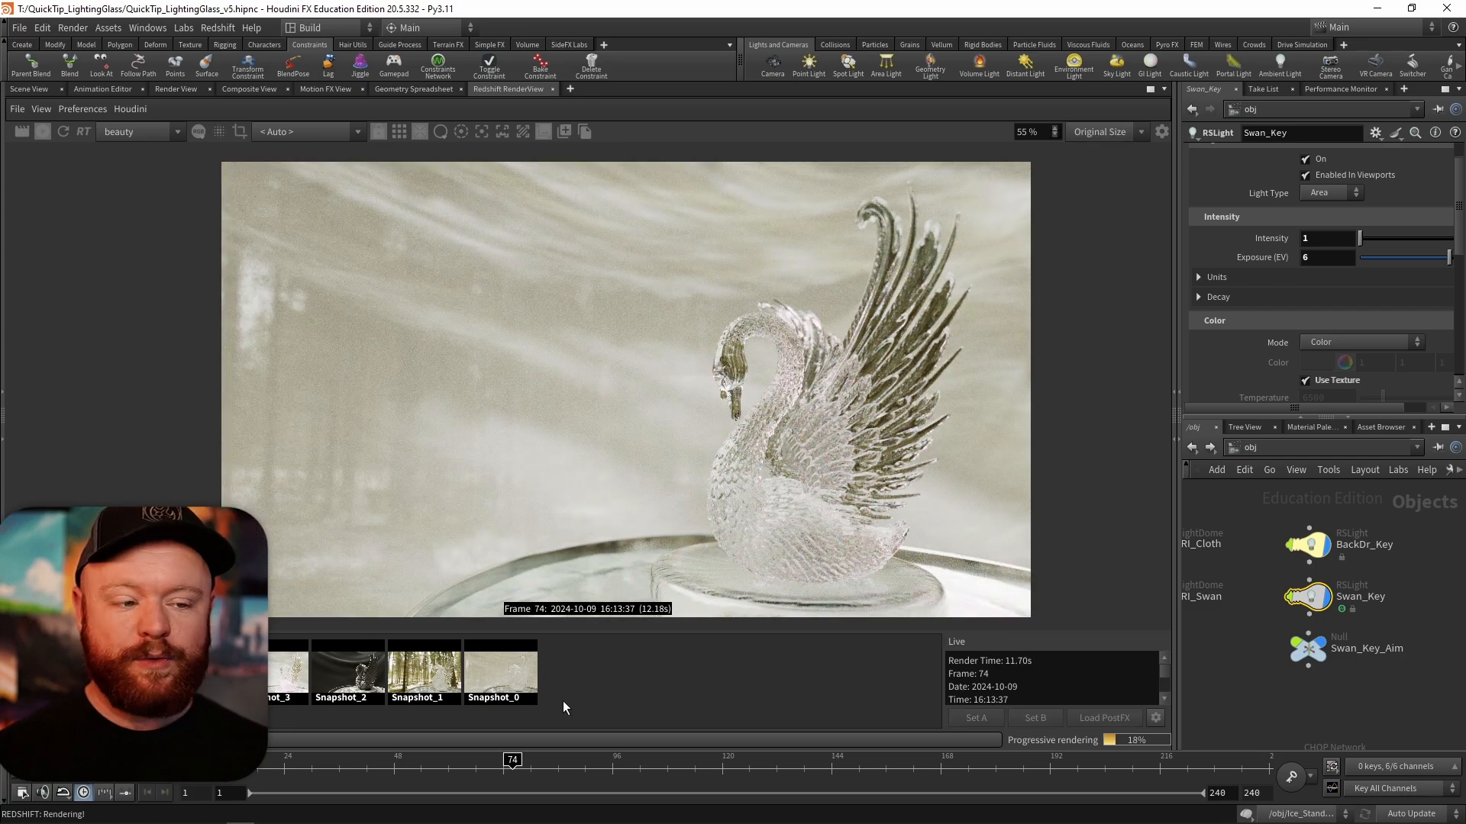
click(364, 678)
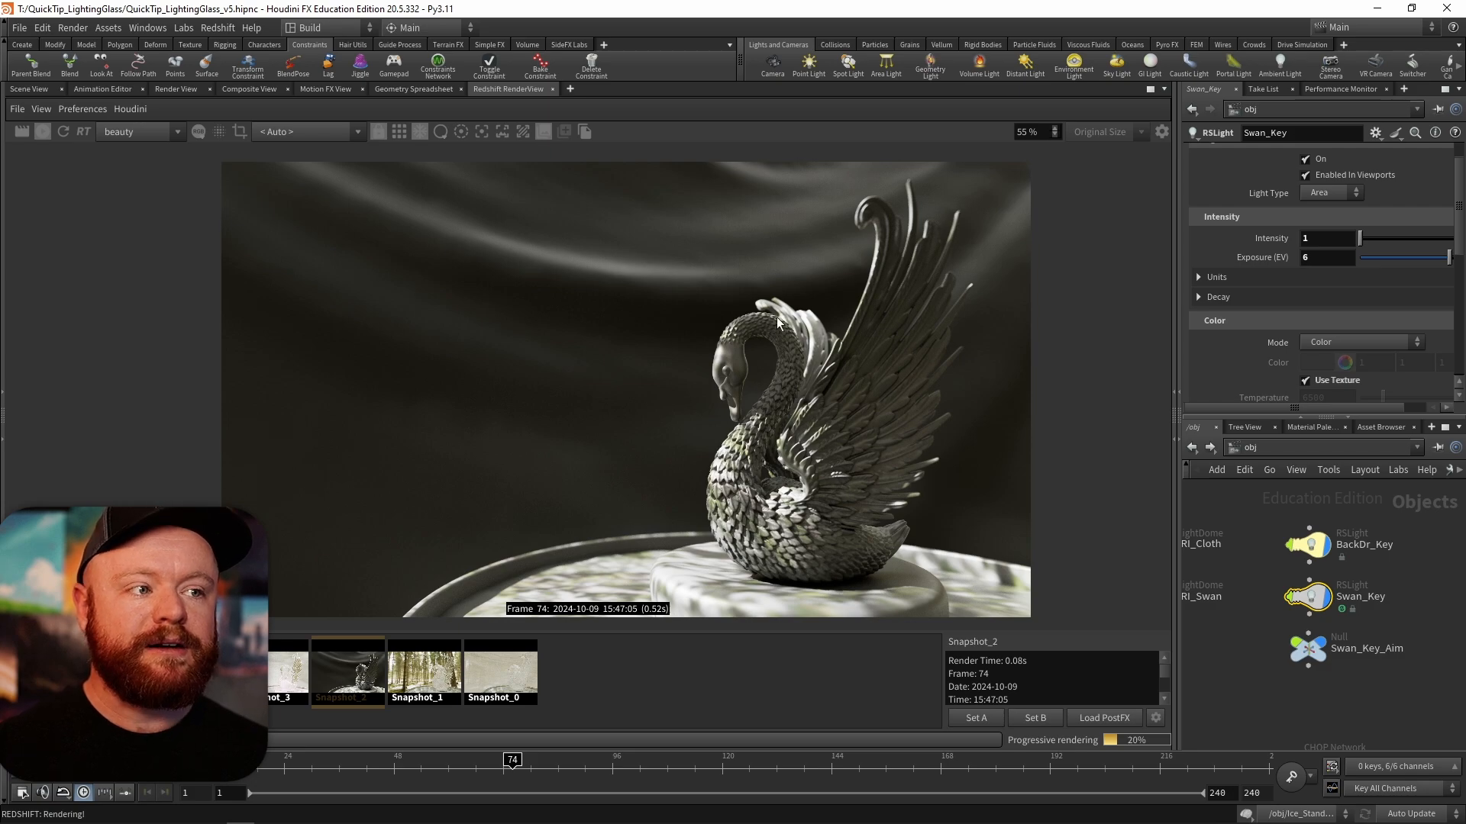
click(620, 684)
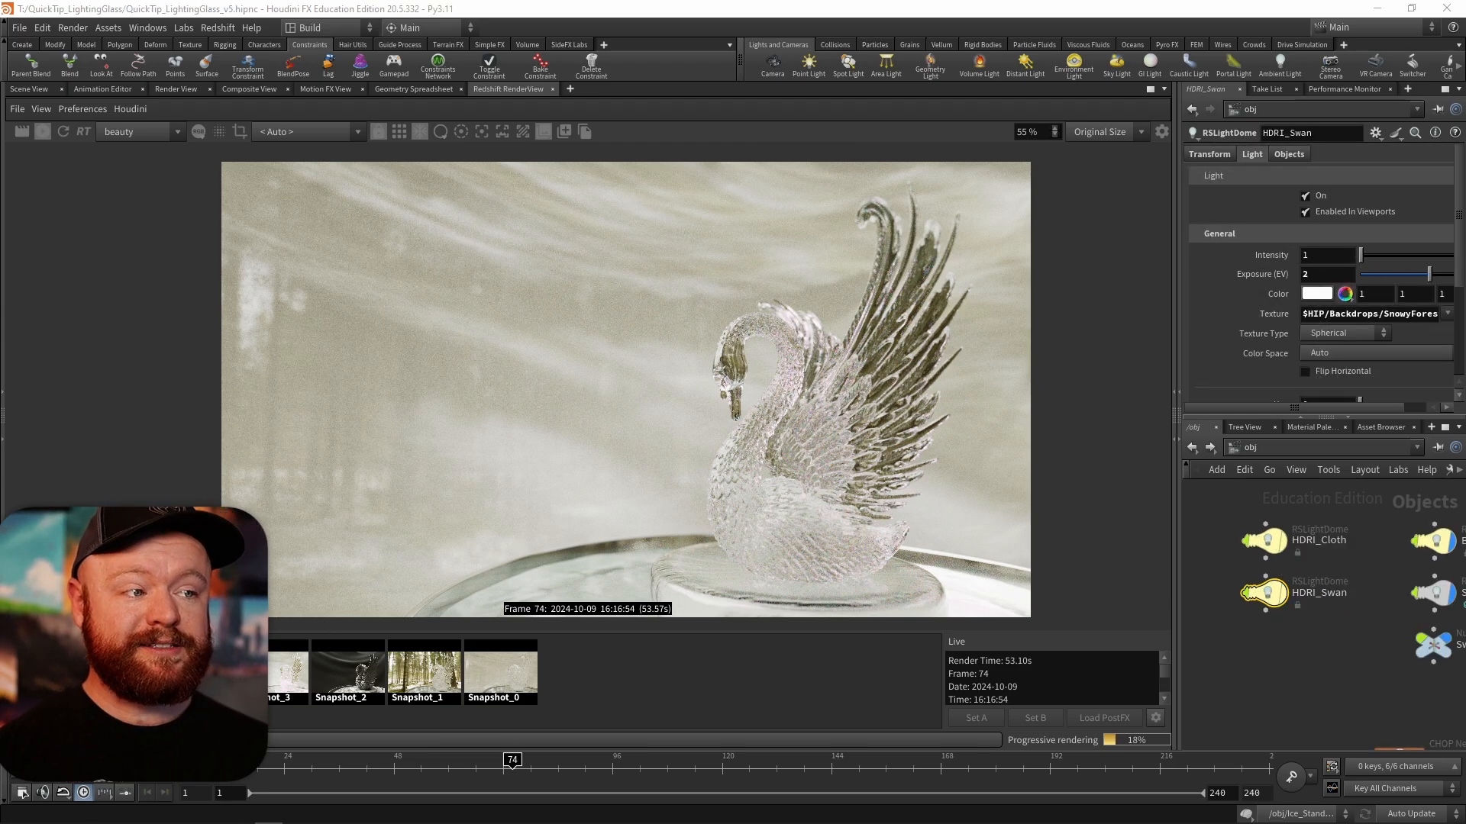
- Enable the Filmic Very Low Contrast LUT in the render view's display settings and set its strength to about 0.39
click(1161, 131)
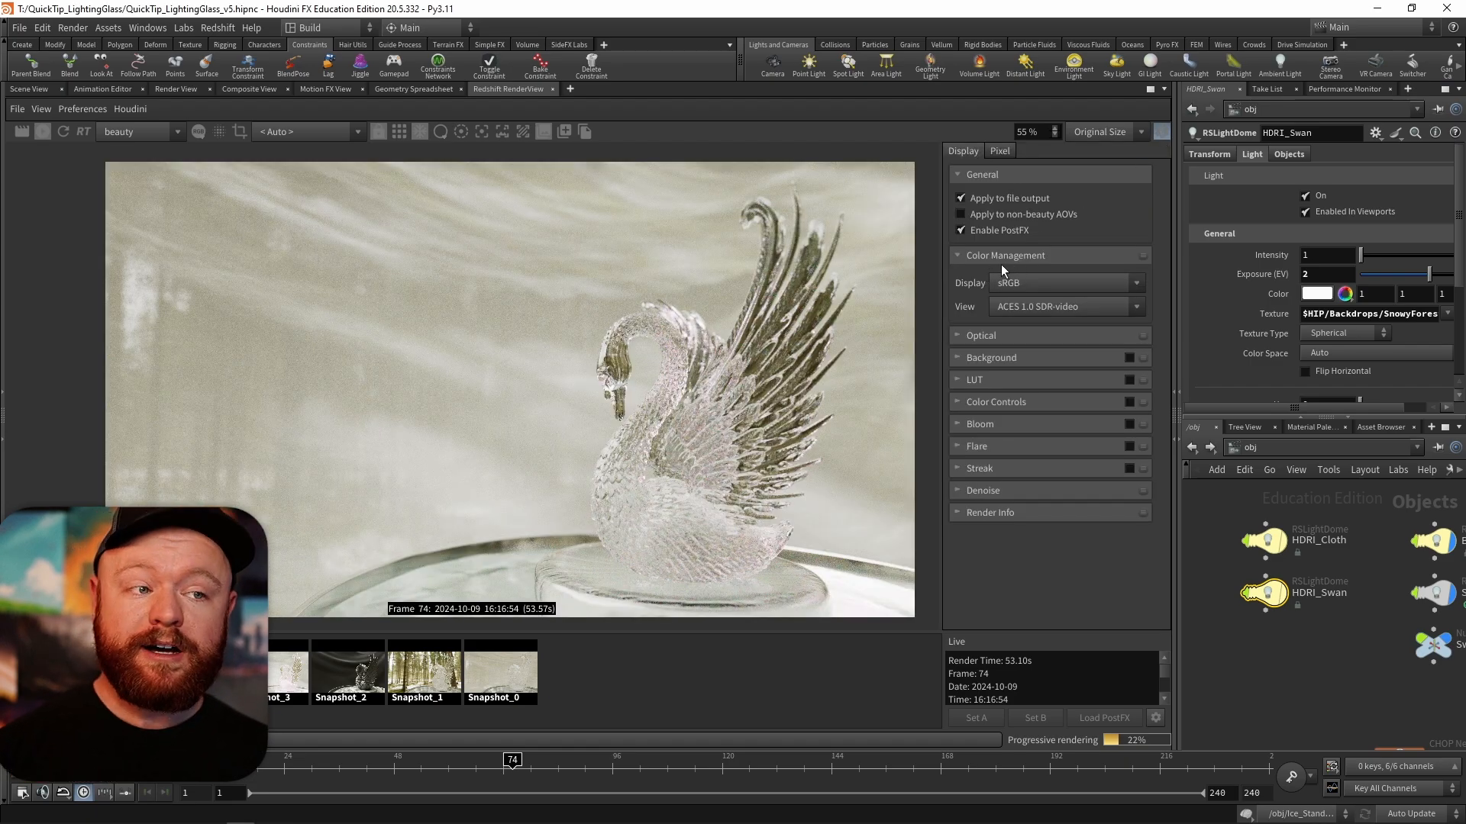
click(988, 380)
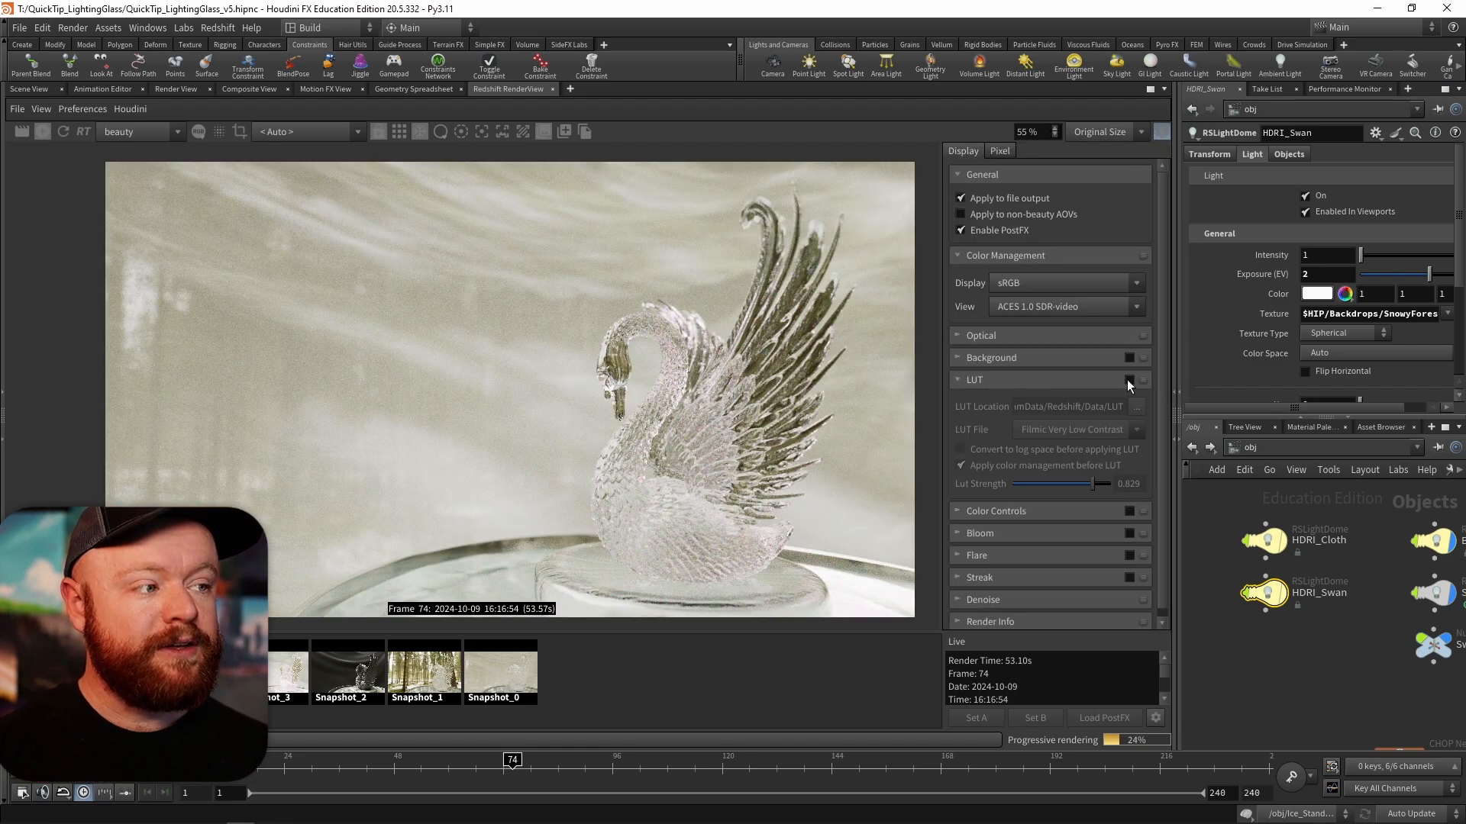
click(1130, 380)
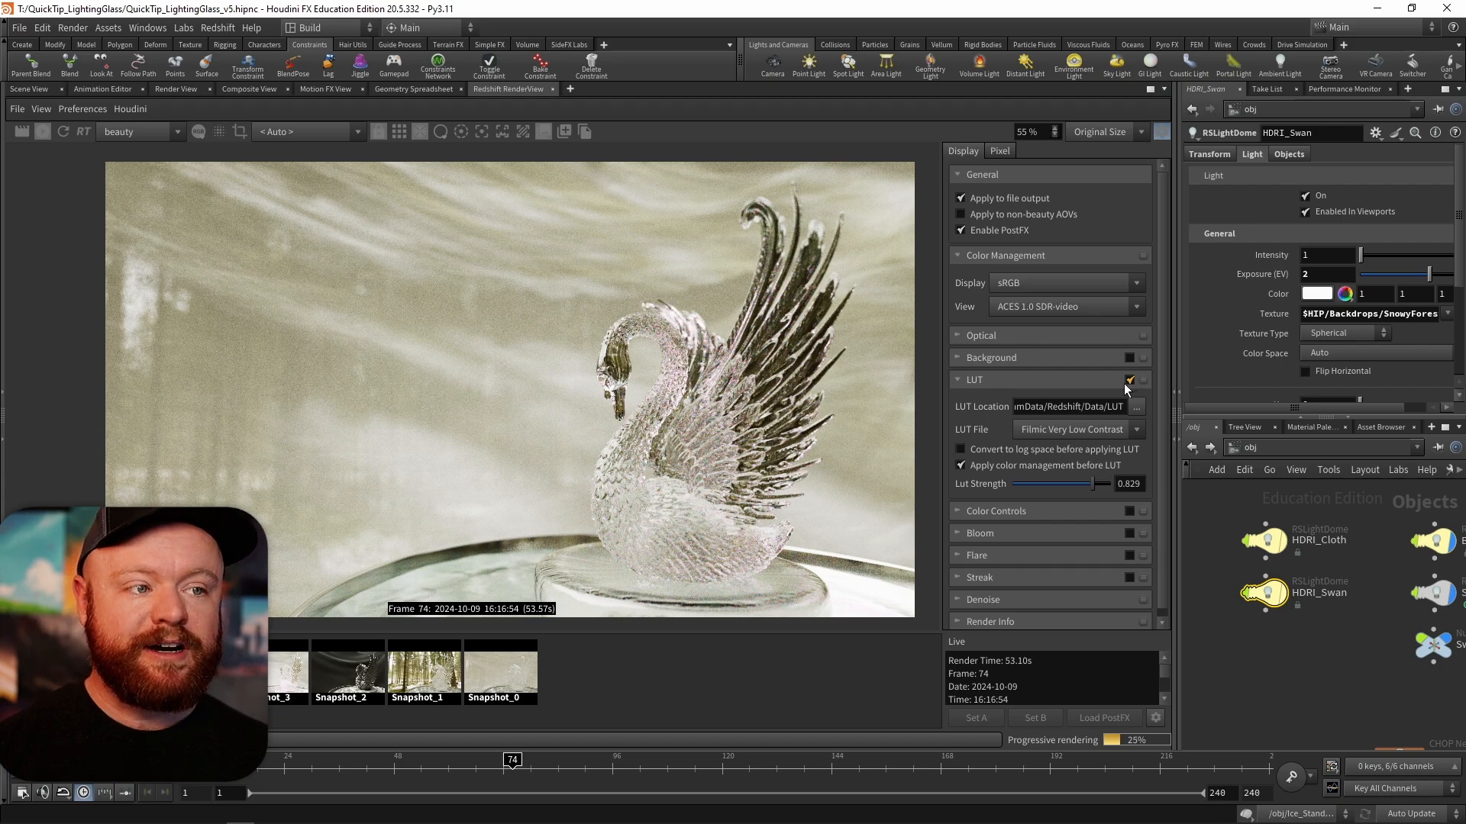
mouse_move(1089, 484)
mouse_down()
mouse_move(1034, 491)
mouse_move(1092, 491)
mouse_up()
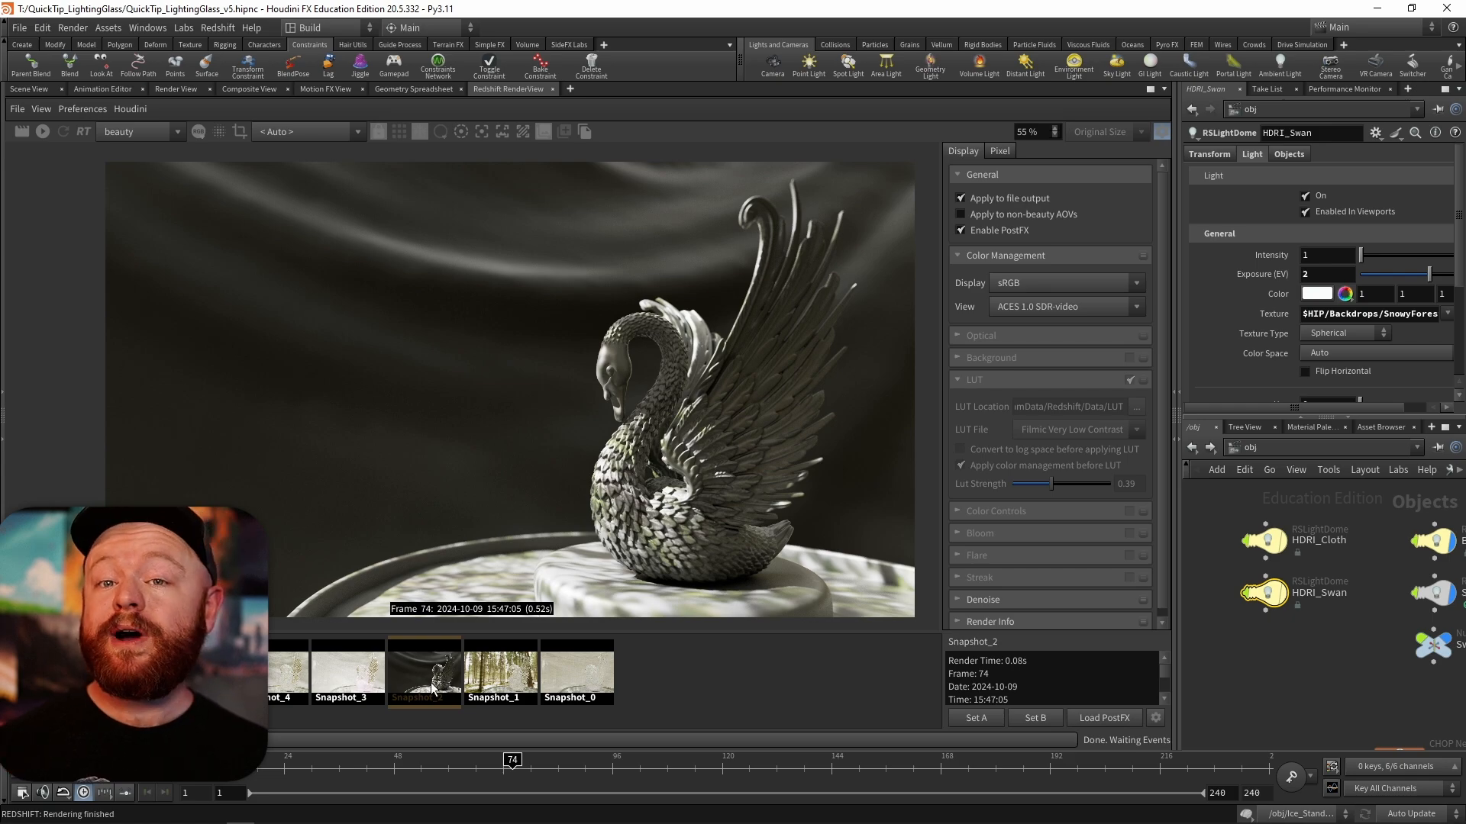
- Display Snapshot_0 of the glass swan for comparison
click(585, 677)
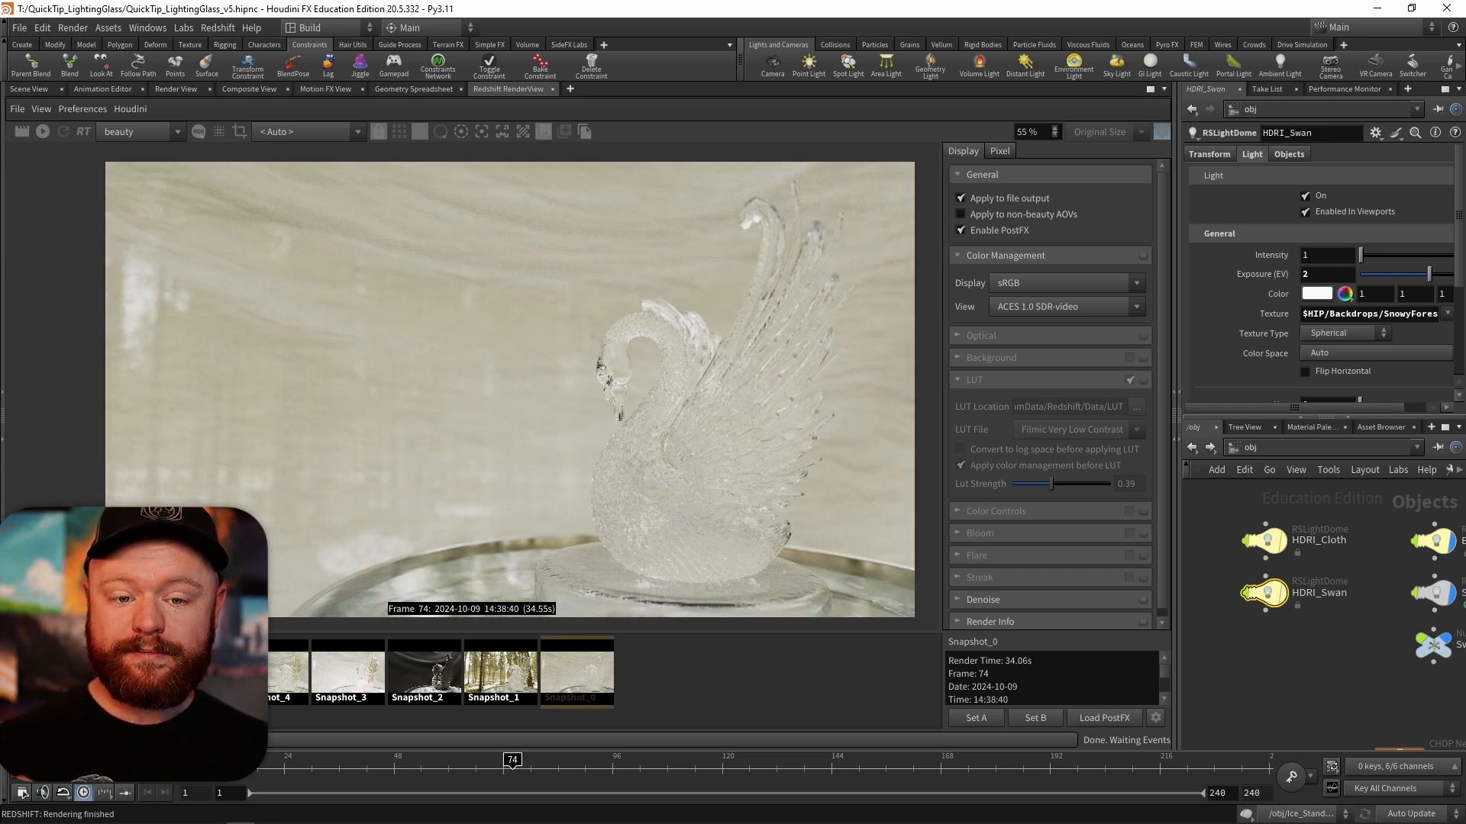